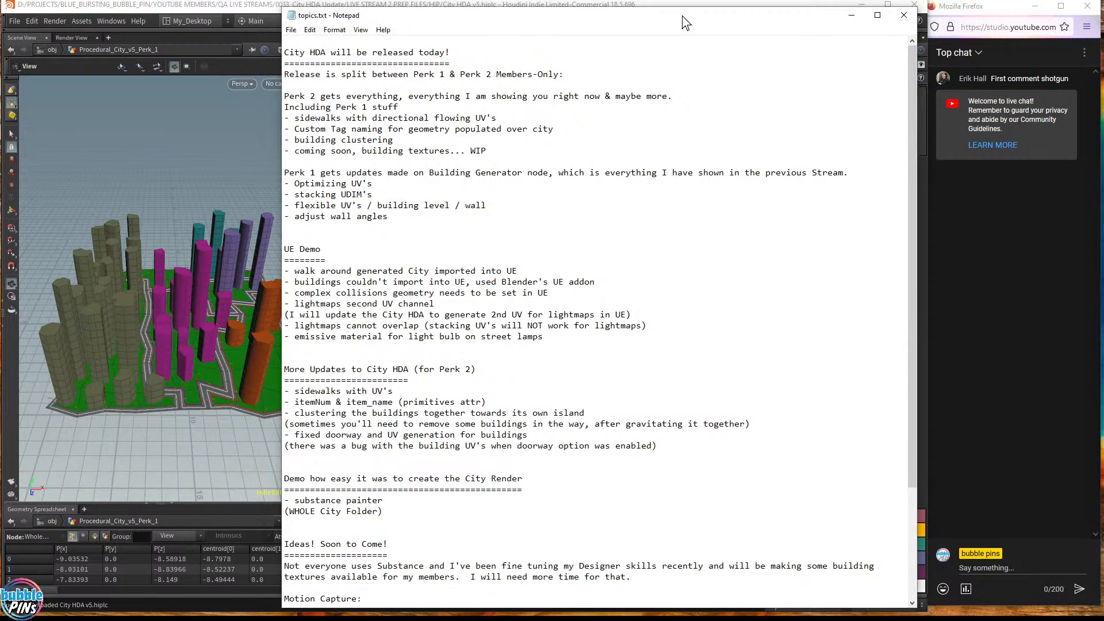
- Shift the topics.txt Notepad window right and narrow it, then bring Houdini back in front
left_click_drag(682, 15, 689, 13)
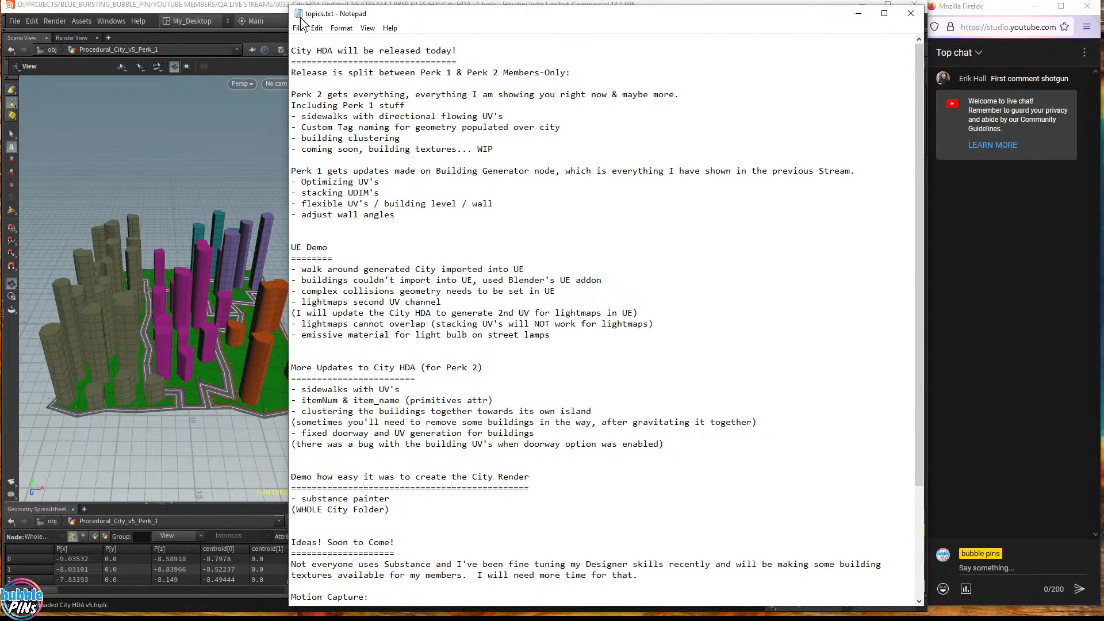
left_click_drag(289, 30, 300, 30)
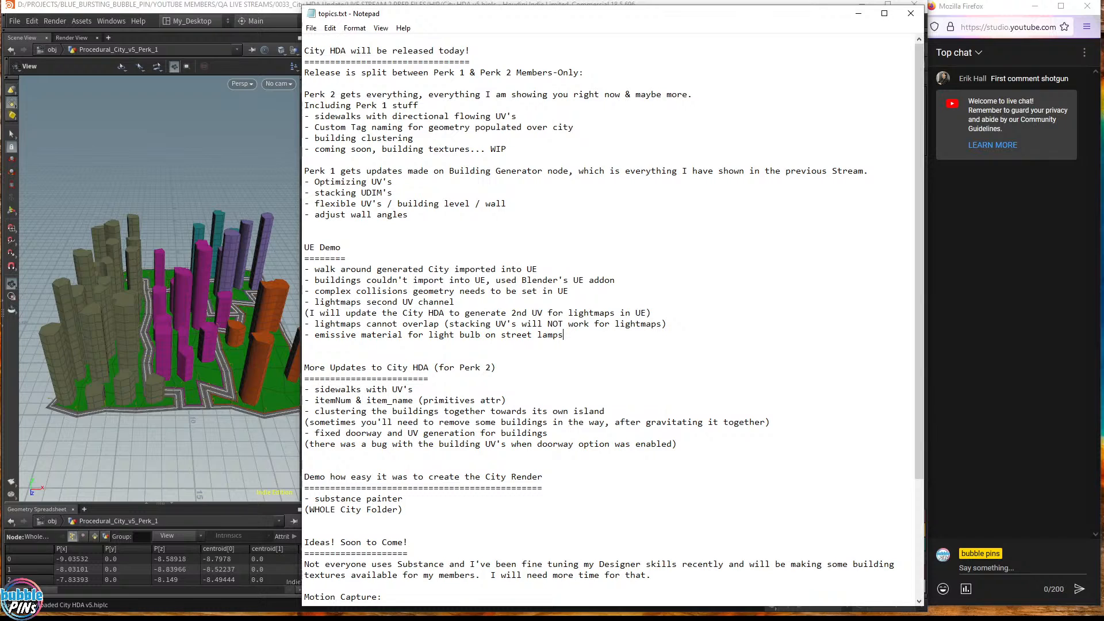
left_click(212, 9)
- Select Generate_Building1 and set its display flag so only the magenta building shows, framed in view
middle_click_drag(533, 150, 538, 126)
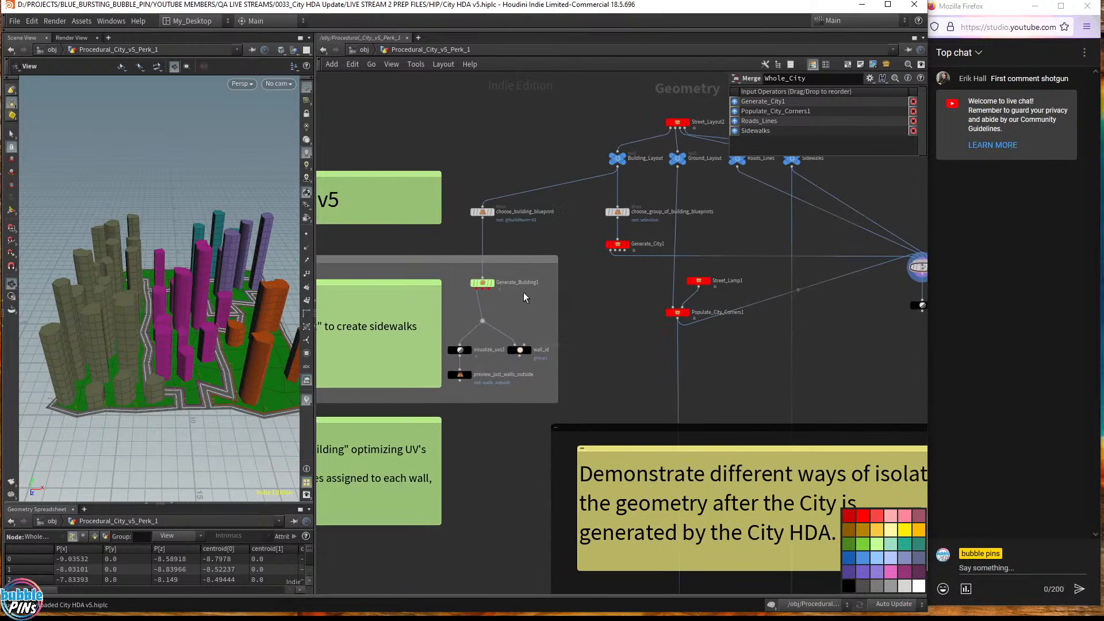
scroll(523, 293, "up", 5)
left_click_drag(516, 308, 403, 247)
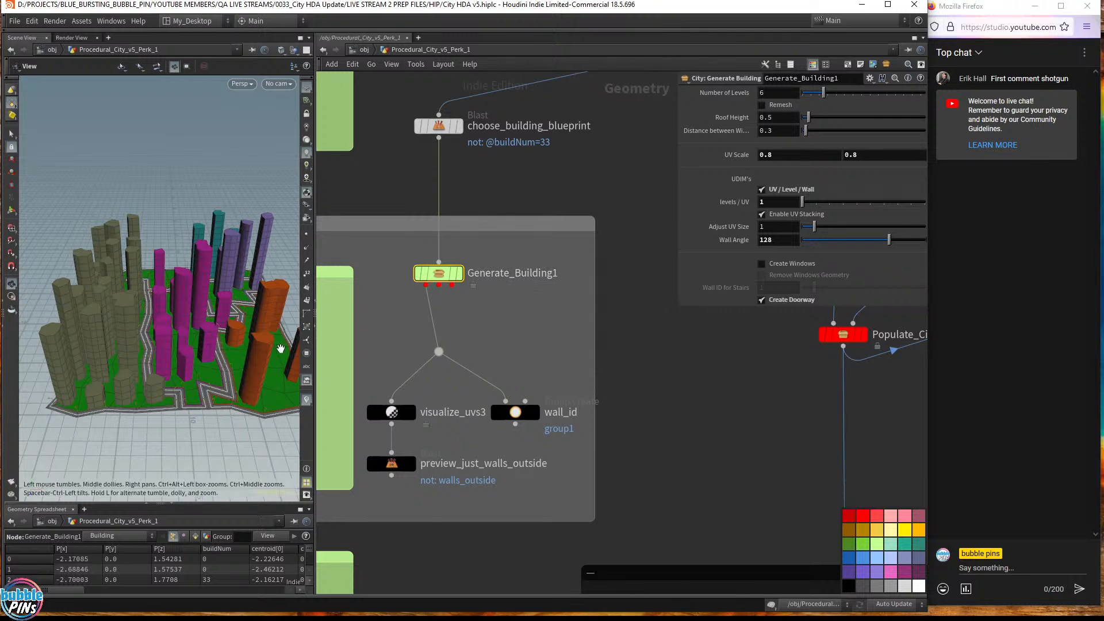
left_click_drag(248, 399, 237, 343)
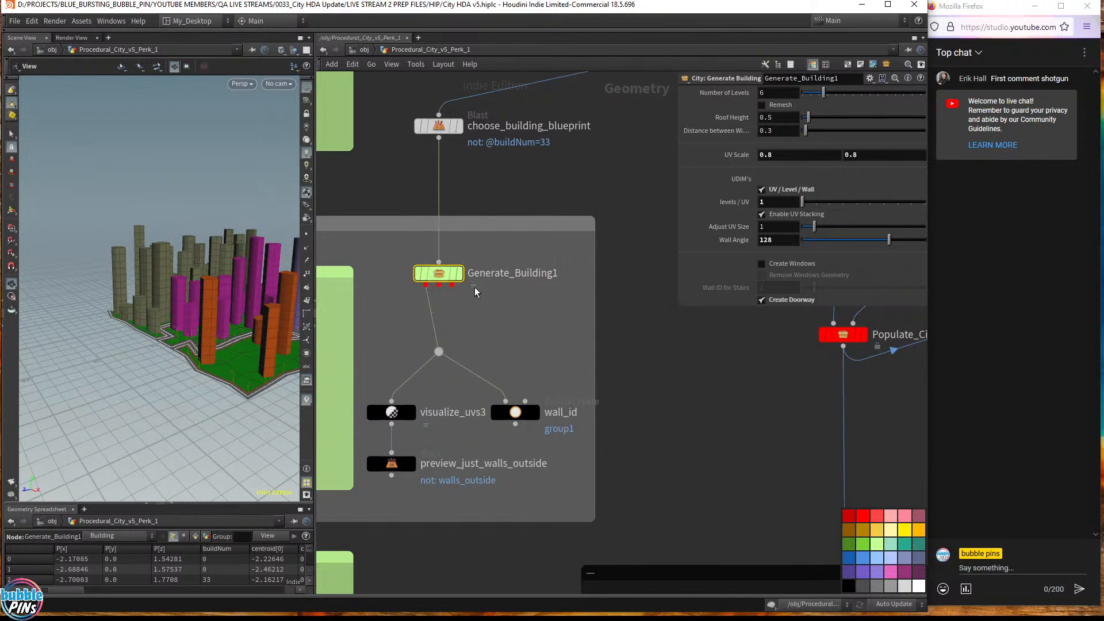
left_click(460, 274)
left_click_drag(253, 384, 146, 361)
key("f")
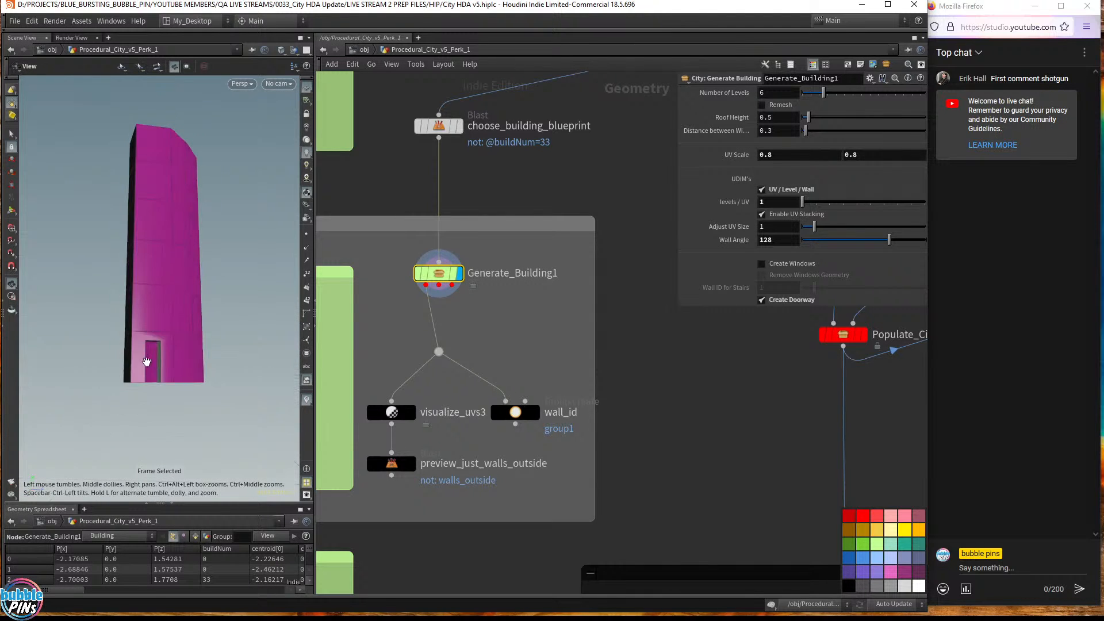
- Orbit and dolly through the building's grey doorway into its interior, then back out upright
middle_click_drag(147, 362, 338, 325)
mouse_move(251, 345)
left_mouse_down()
mouse_move(216, 345)
mouse_move(251, 279)
mouse_move(241, 359)
left_mouse_up()
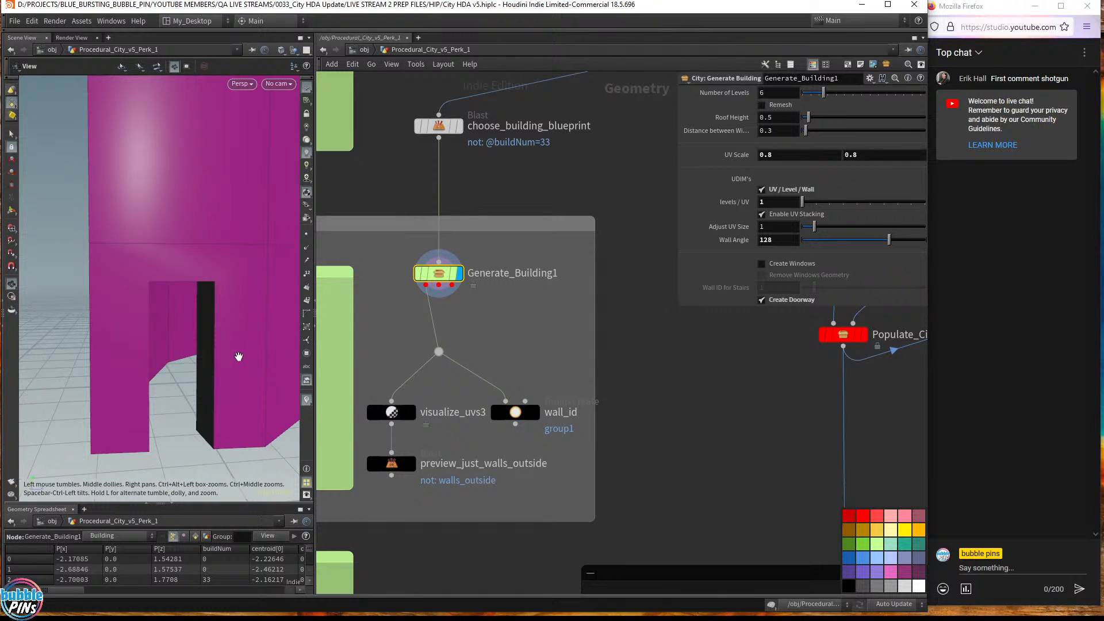
left_click_drag(217, 352, 207, 325)
middle_click_drag(207, 325, 558, 283)
middle_click_drag(58, 282, 99, 278)
middle_click_drag(194, 275, 279, 277)
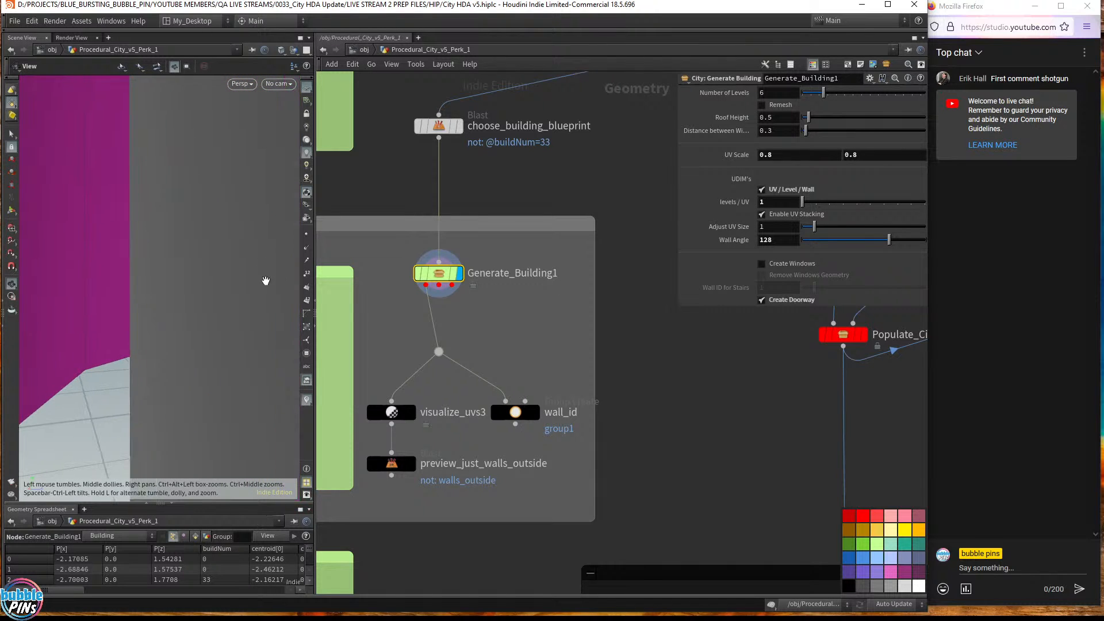
middle_click_drag(150, 263, 274, 269)
left_click_drag(274, 268, 224, 309)
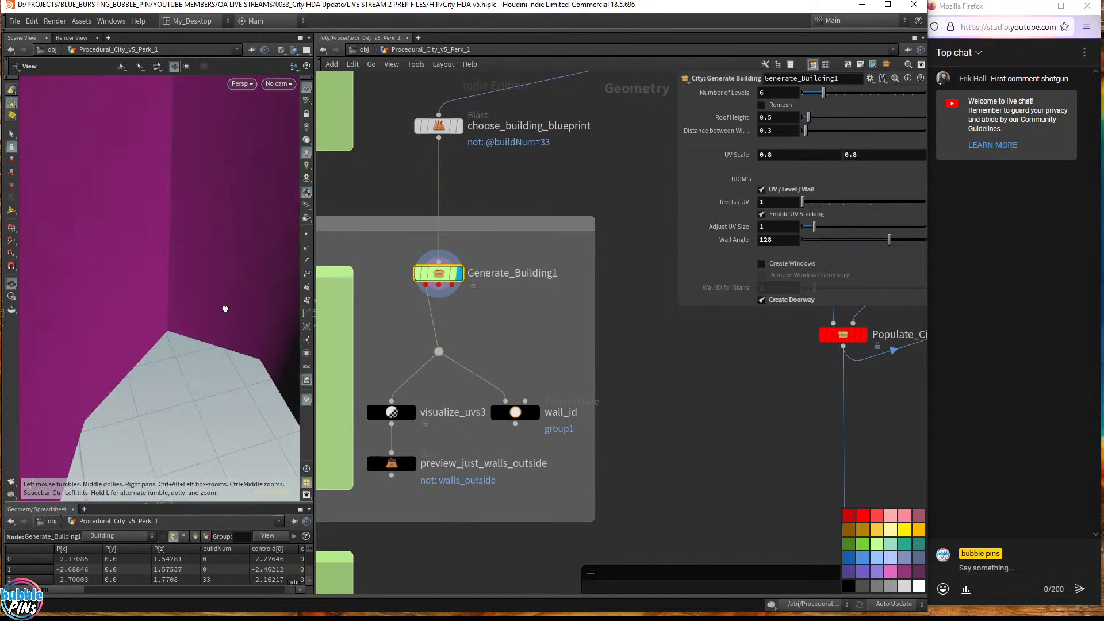
right_click_drag(224, 308, 210, 310)
left_click_drag(211, 293, 195, 318)
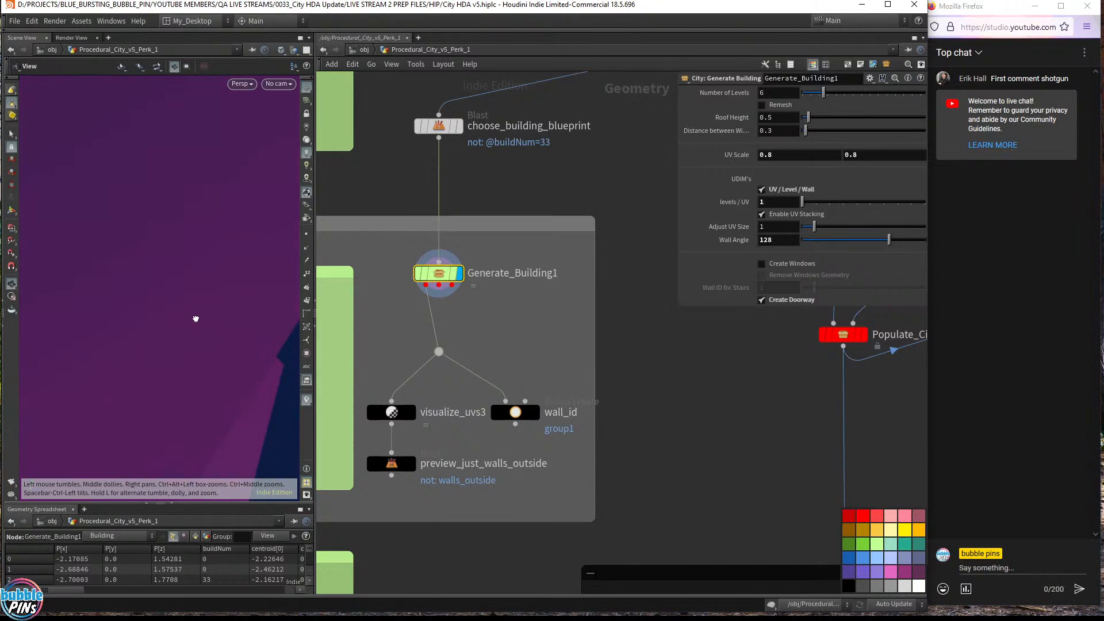
middle_click_drag(208, 296, 13, 282)
middle_click_drag(133, 253, 37, 241)
left_click_drag(37, 242, 90, 240)
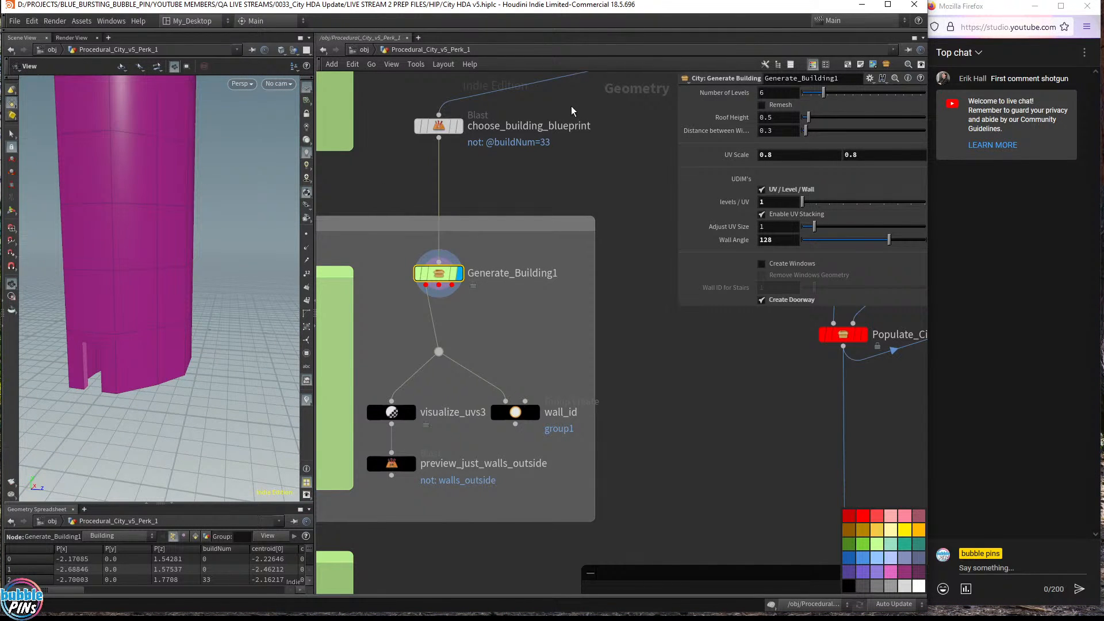
scroll(654, 294, "down", 5)
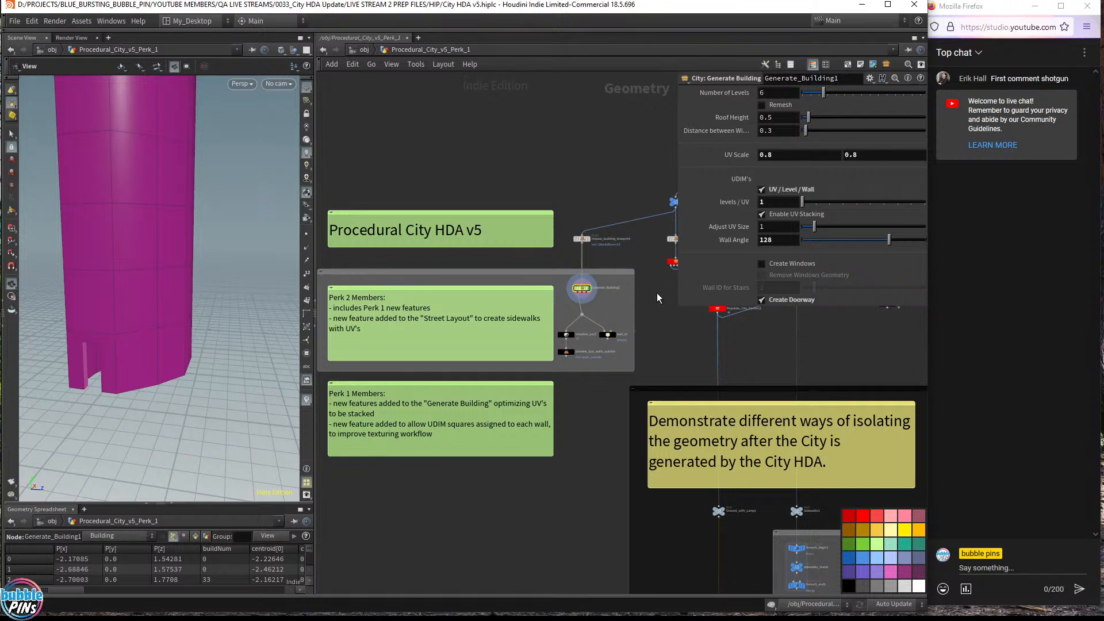
- Pan to the Whole_City merge node and set its display flag to show the full coloured city
scroll(191, 185, "down", 6)
middle_click_drag(194, 185, 187, 211)
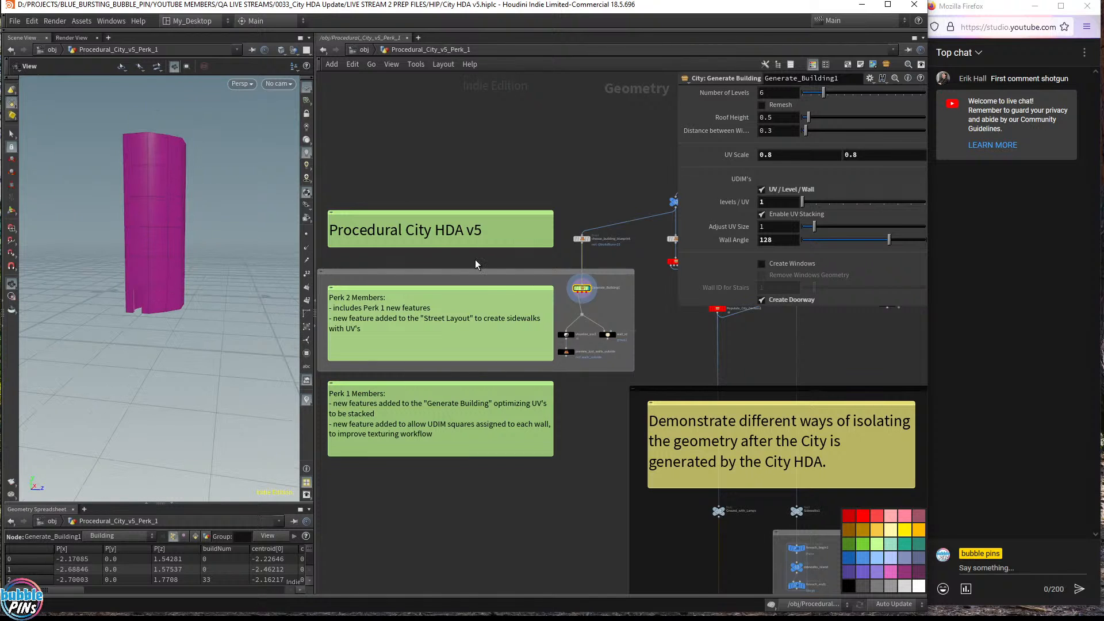
middle_click_drag(642, 332, 418, 279)
middle_click_drag(566, 281, 462, 298)
scroll(565, 246, "up", 5)
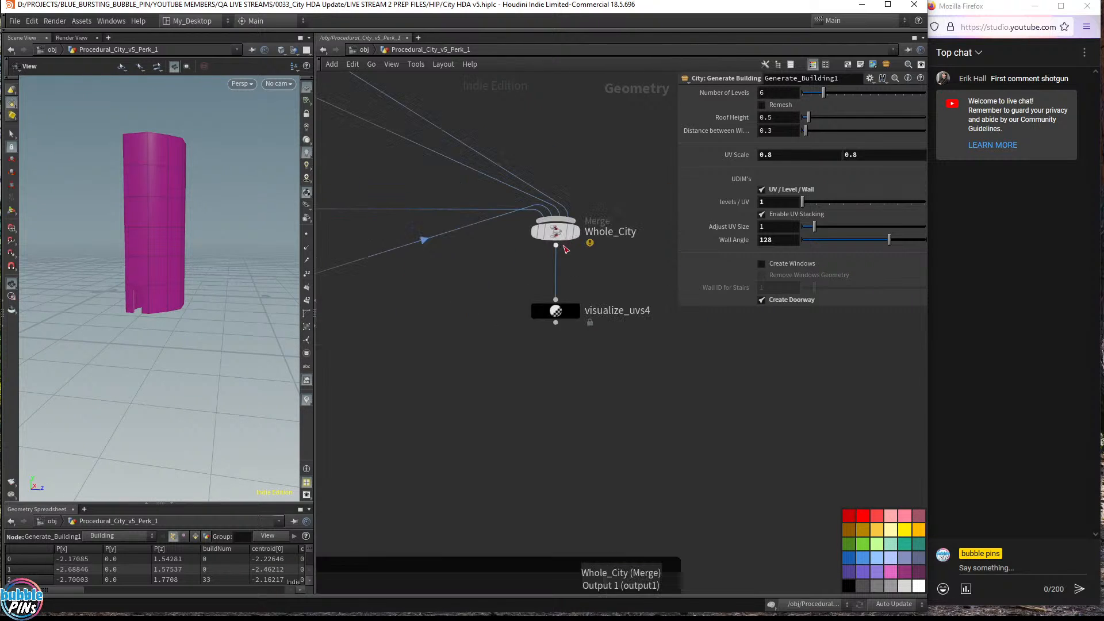
left_click(576, 238)
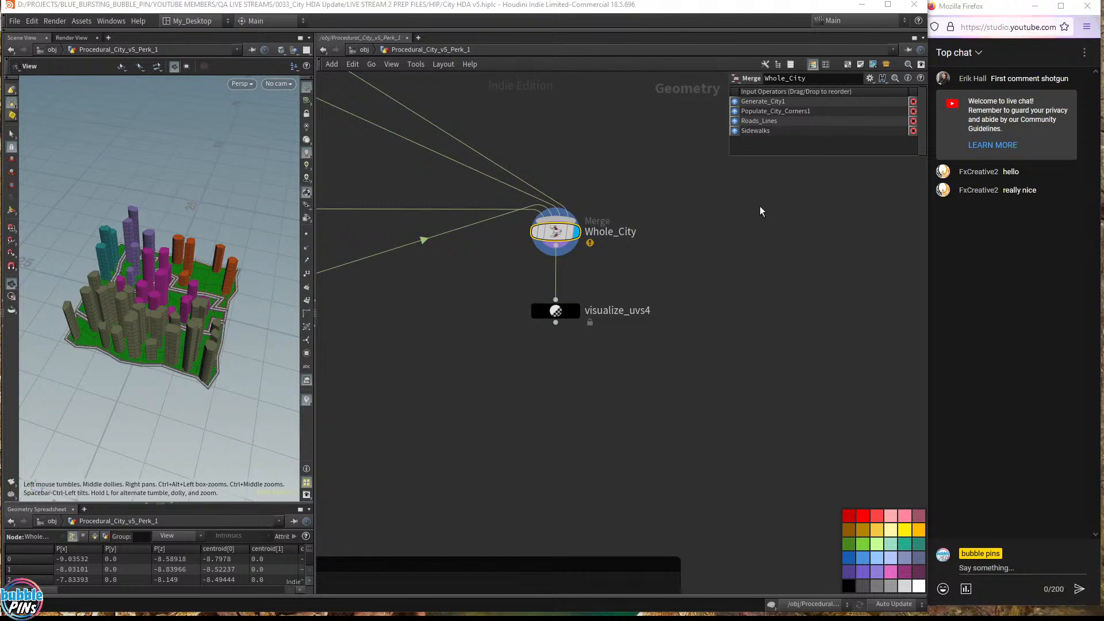
- Bring the live chat window forward and briefly highlight a chat message
left_click(977, 264)
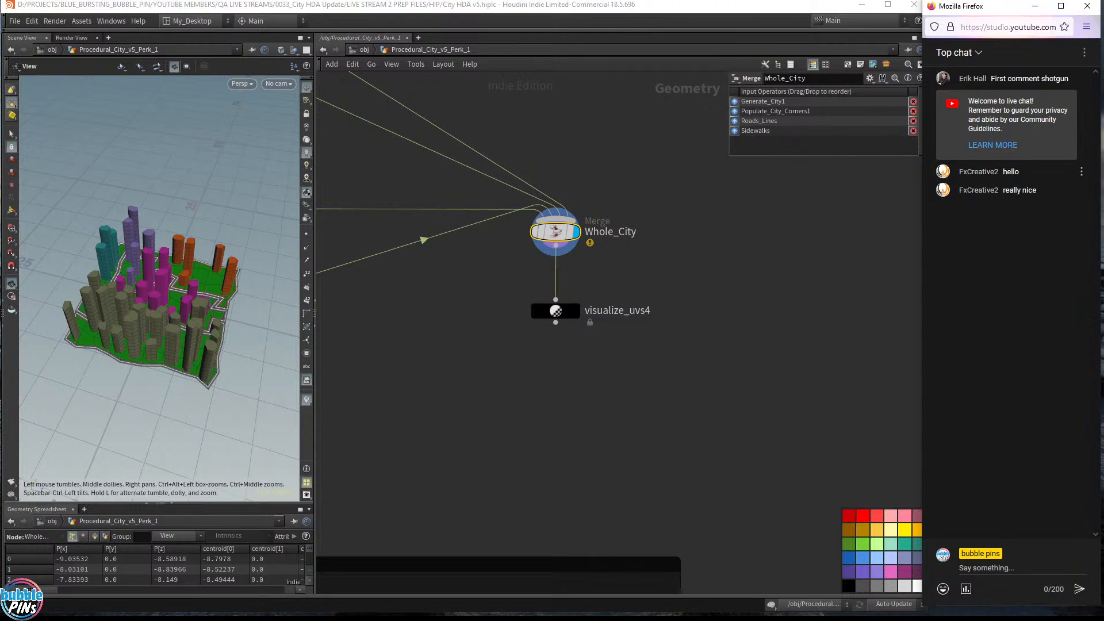
left_click_drag(1007, 194, 1054, 199)
left_click(1042, 196)
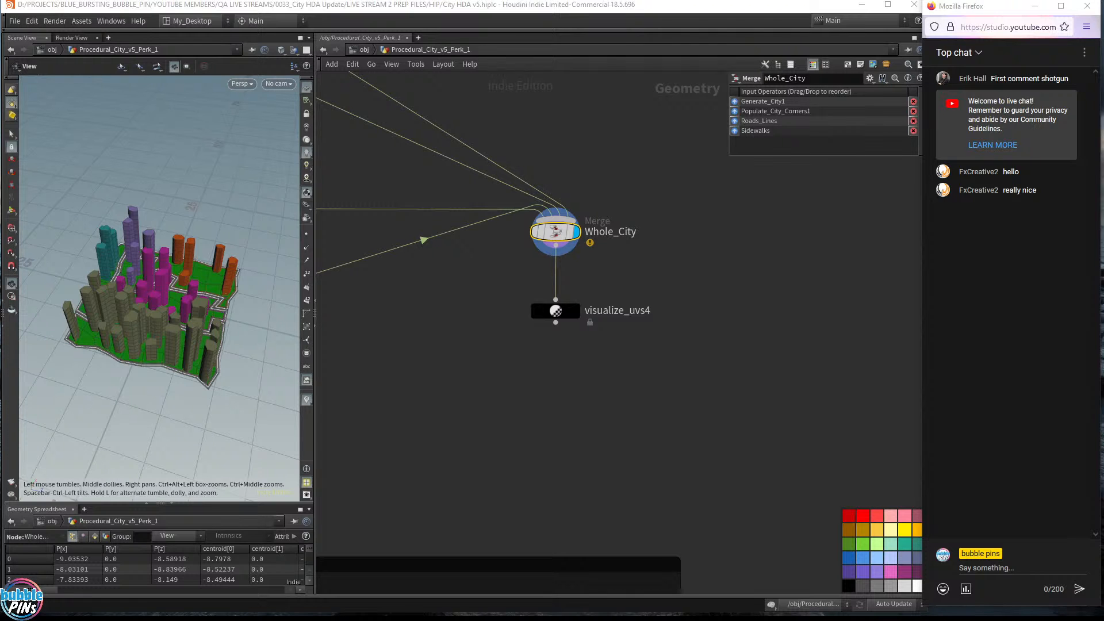
- Switch to the topics.txt notes and scroll down to the UE Demo section
key("alt+Tab")
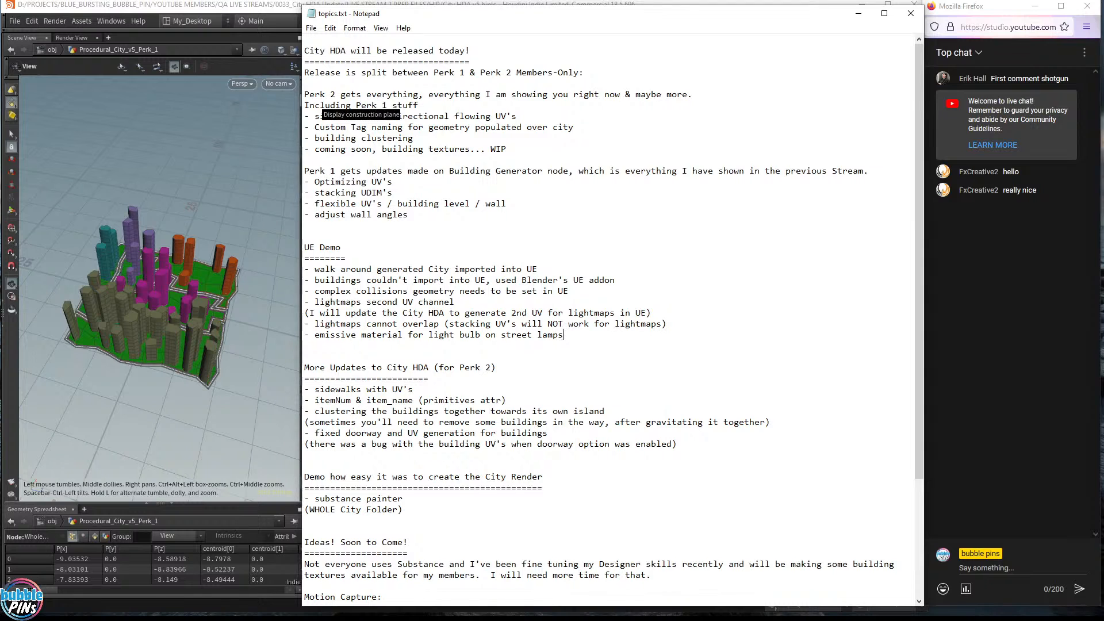
scroll(609, 316, "down", 2)
left_click_drag(408, 139, 304, 35)
scroll(307, 113, "down", 5)
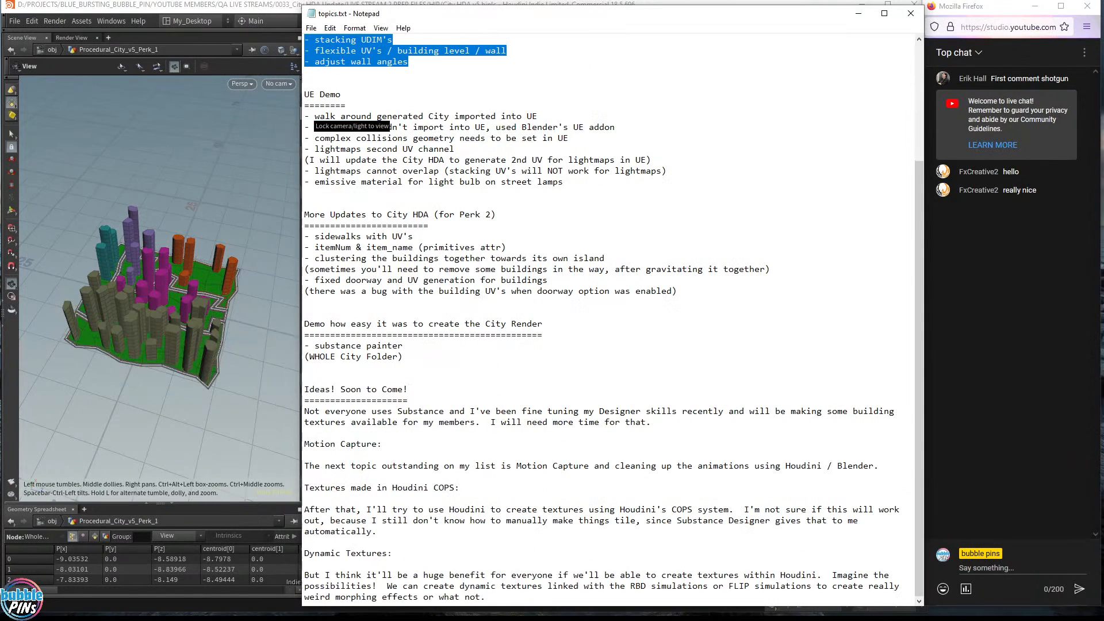
- Highlight the UE Demo heading and its notes on walking around, complex collisions and the Blender UE addon
left_click(341, 94)
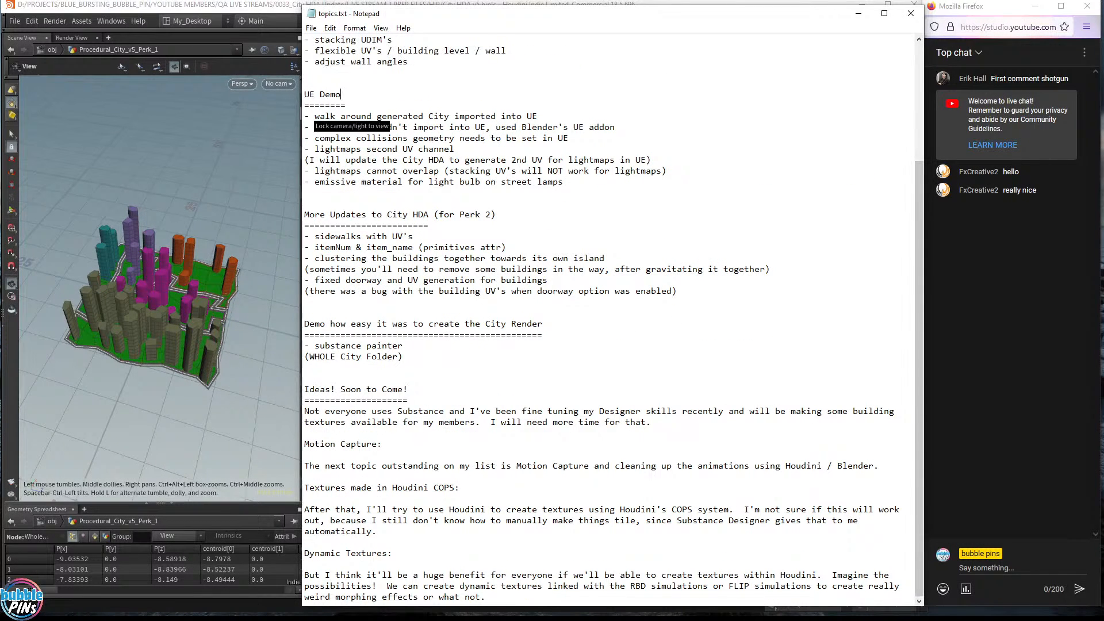
left_click_drag(309, 94, 435, 160)
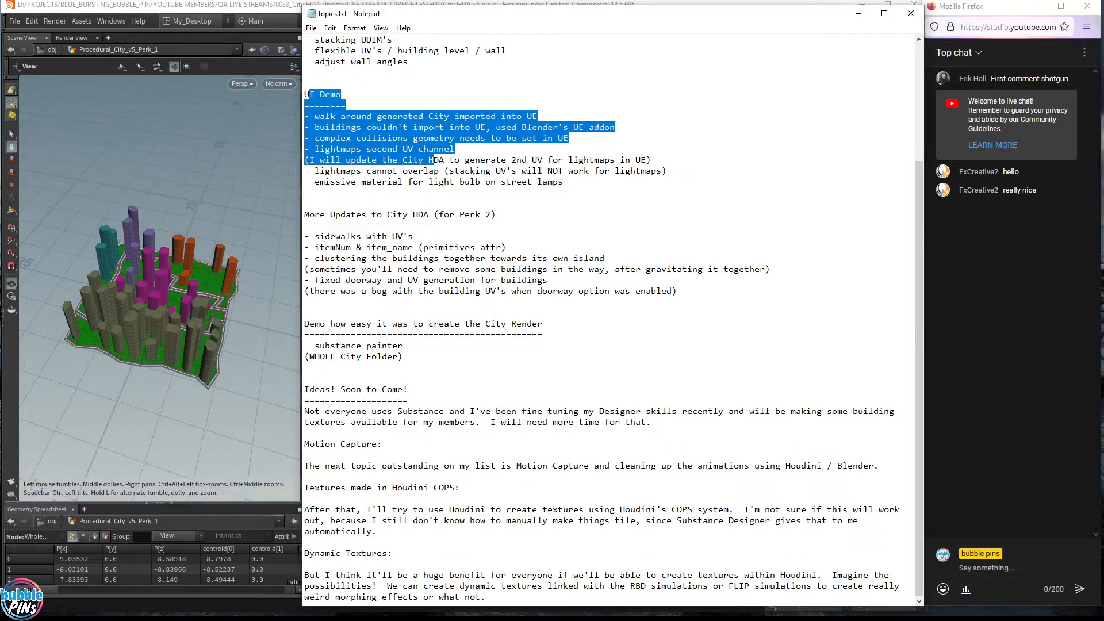
left_click(435, 169)
mouse_move(538, 116)
left_mouse_down()
mouse_move(304, 116)
mouse_move(537, 138)
left_mouse_up()
left_click(361, 127)
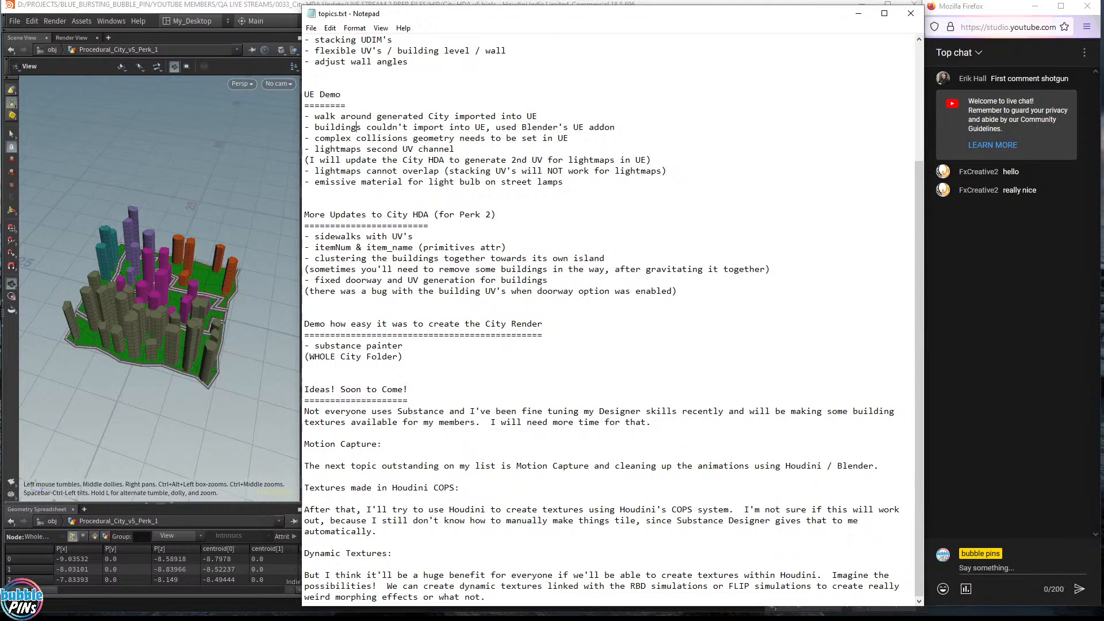
left_click_drag(319, 127, 616, 127)
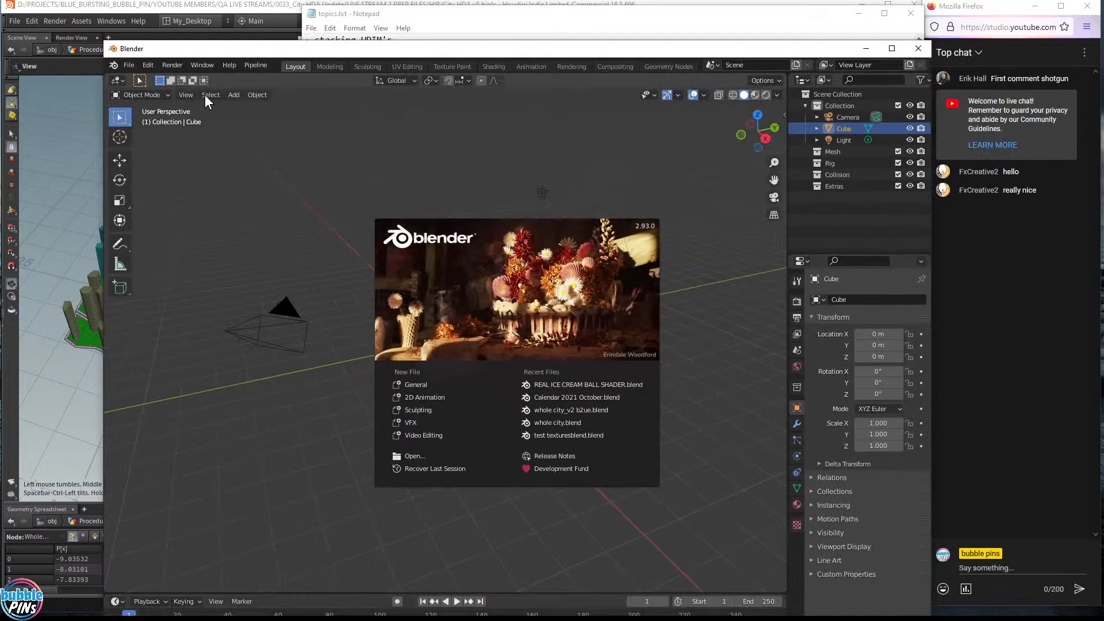
- In Blender, open the recent file whole city_v2 b2ue.blend and move the window to the screen's top
left_click(123, 64)
left_click(131, 66)
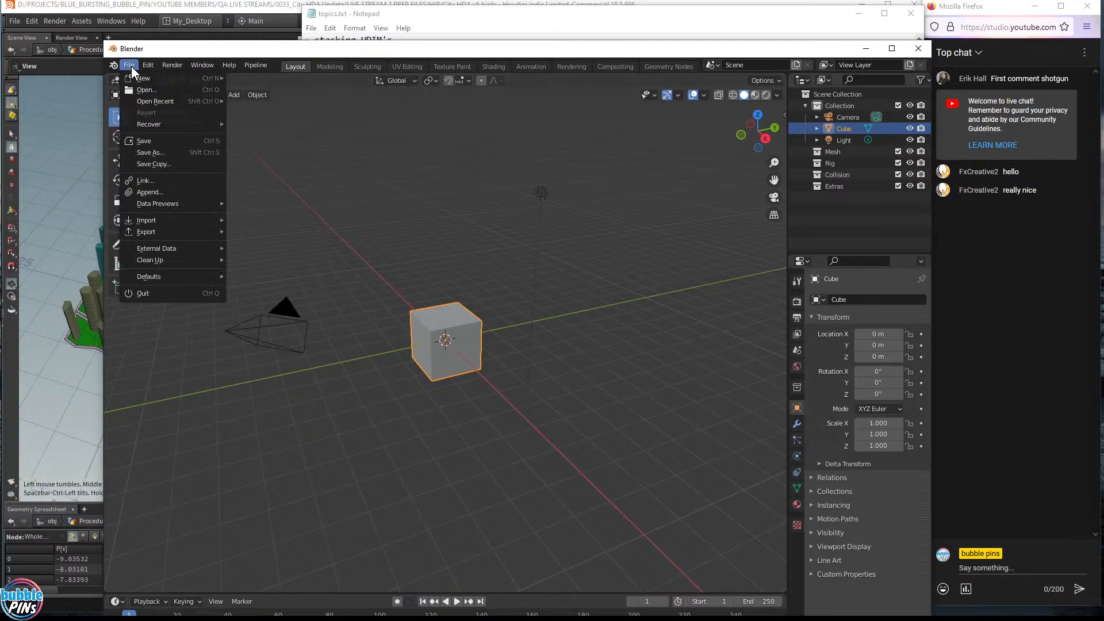
mouse_move(138, 103)
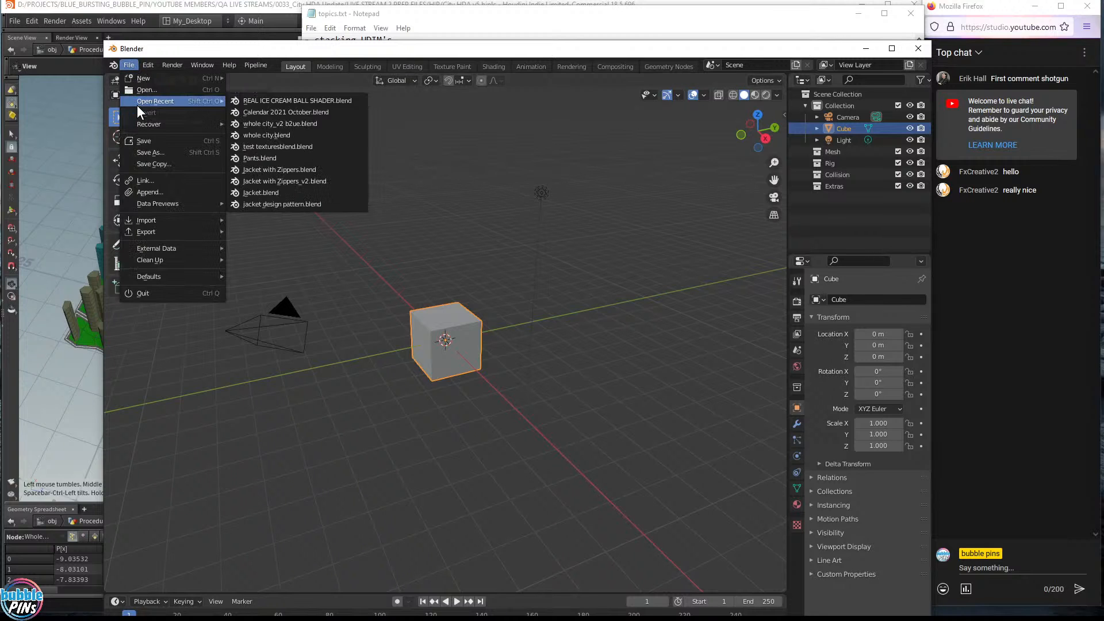
left_click(309, 124)
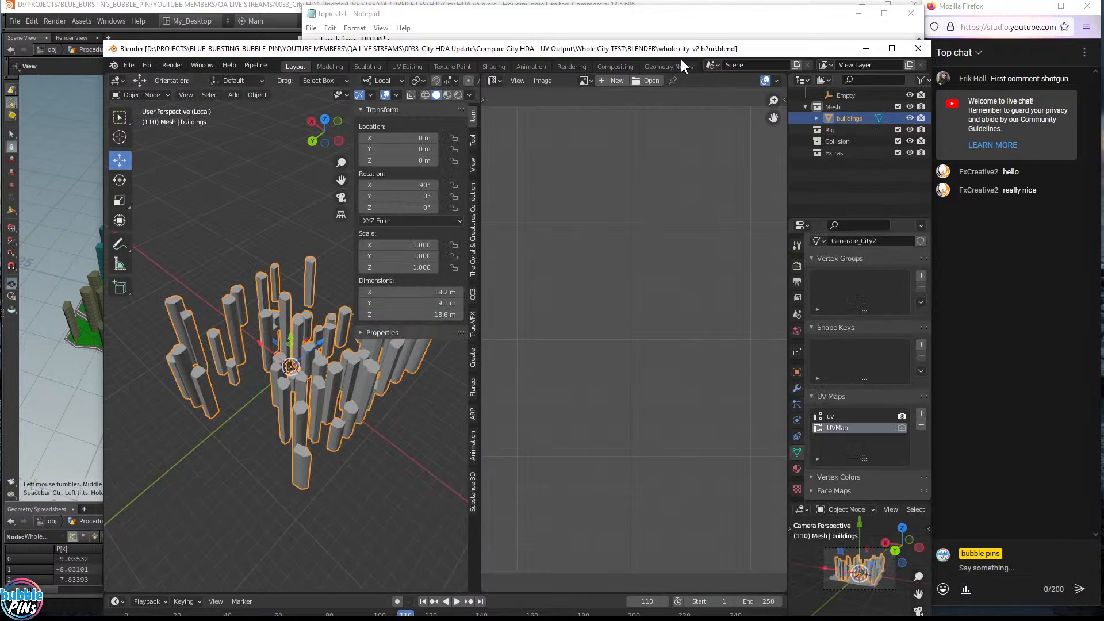
left_click_drag(692, 51, 652, 15)
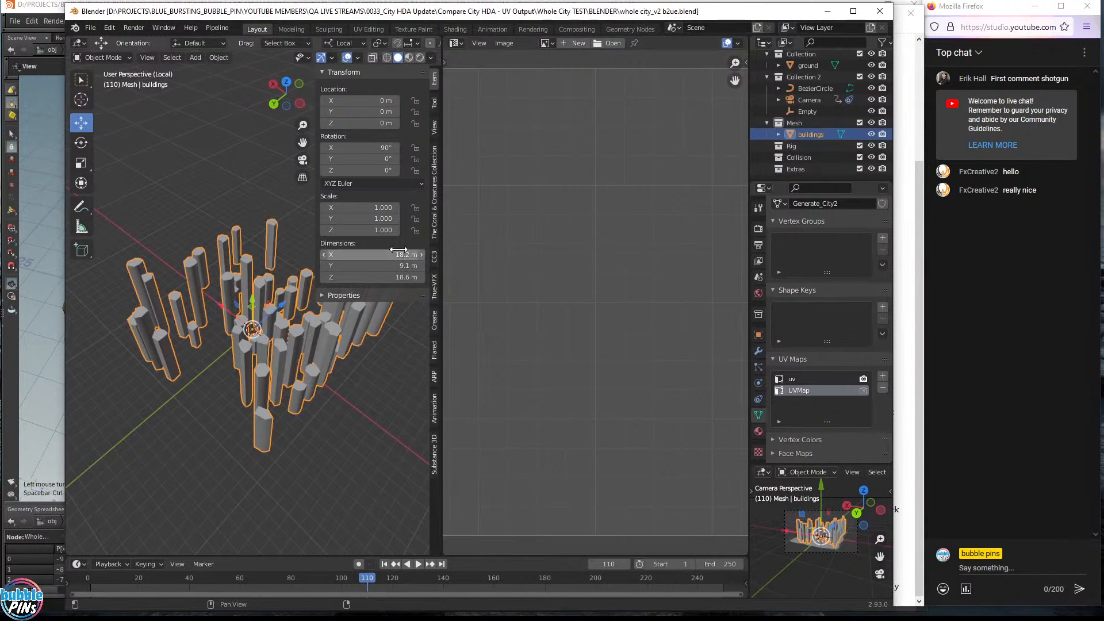
- Hide the sidebar, widen the 3D view and orbit the city buildings before returning to Houdini
key("n")
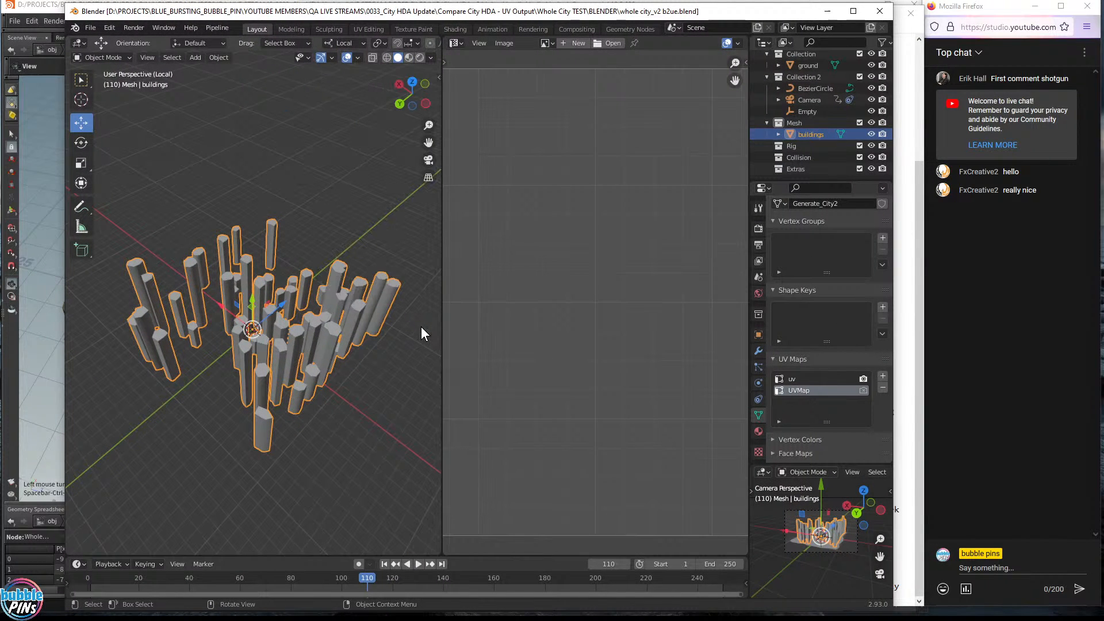
left_click_drag(441, 316, 579, 317)
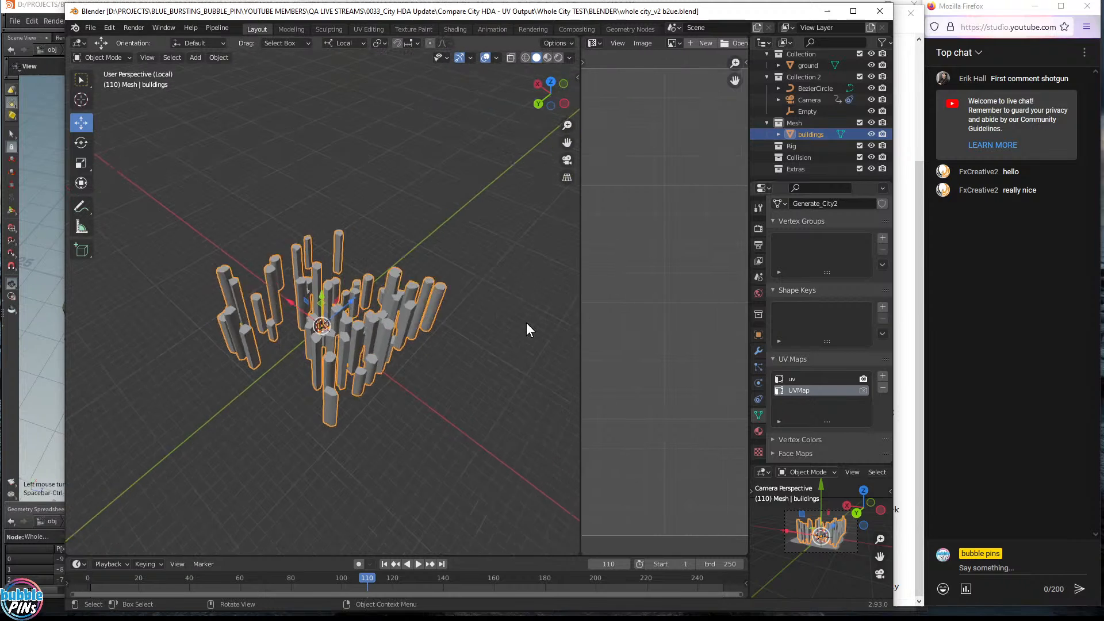
scroll(520, 325, "down", 4)
scroll(520, 318, "up", 5)
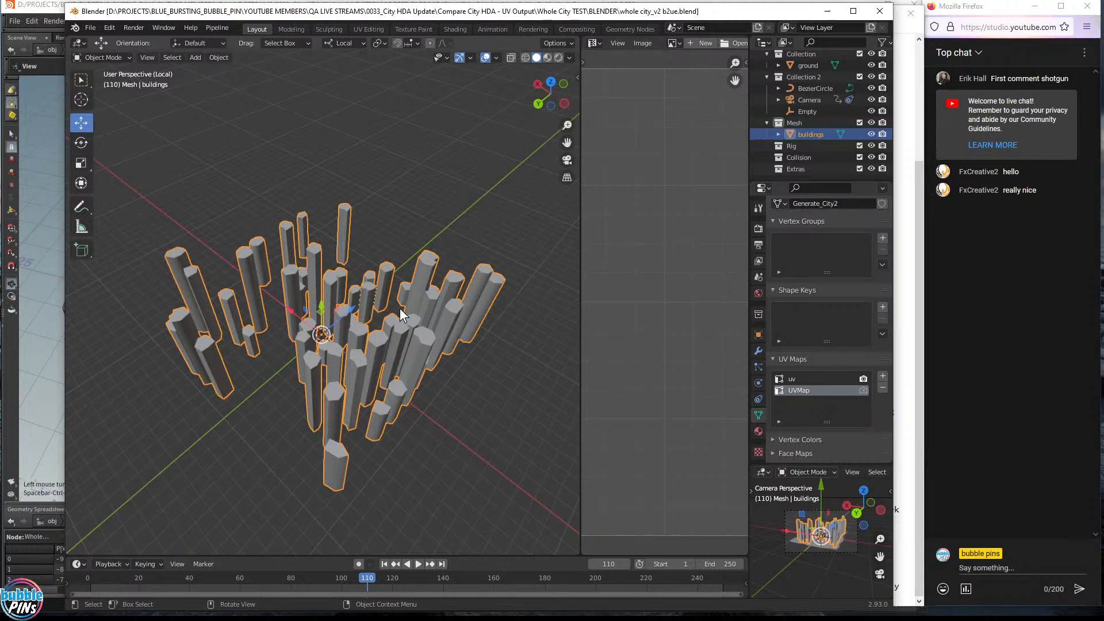
middle_click_drag(399, 308, 448, 334)
scroll(383, 343, "up", 3)
key("Tab")
key("Tab")
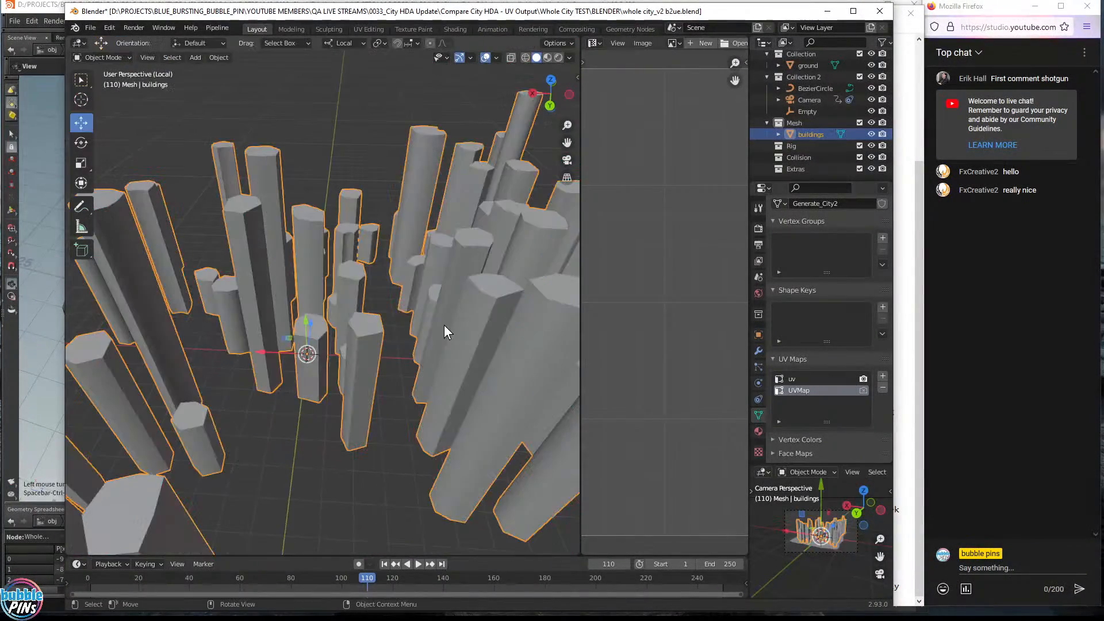
left_click(262, 1)
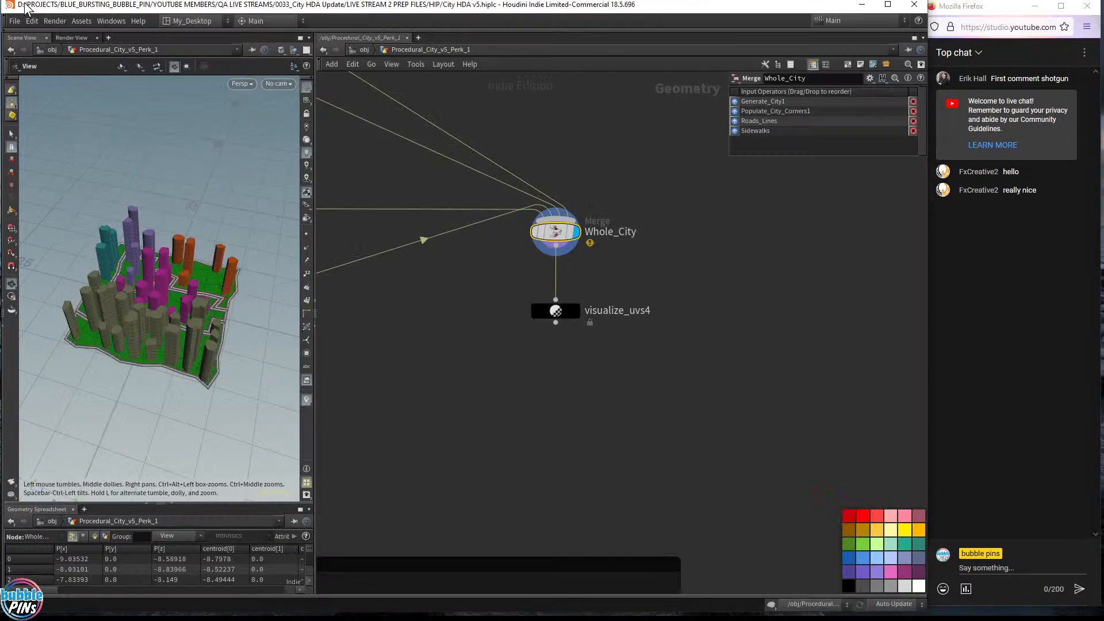
- Add a ROP FBX Output node (rop_fbx1) by searching 'fbx rop'
scroll(653, 274, "down", 5)
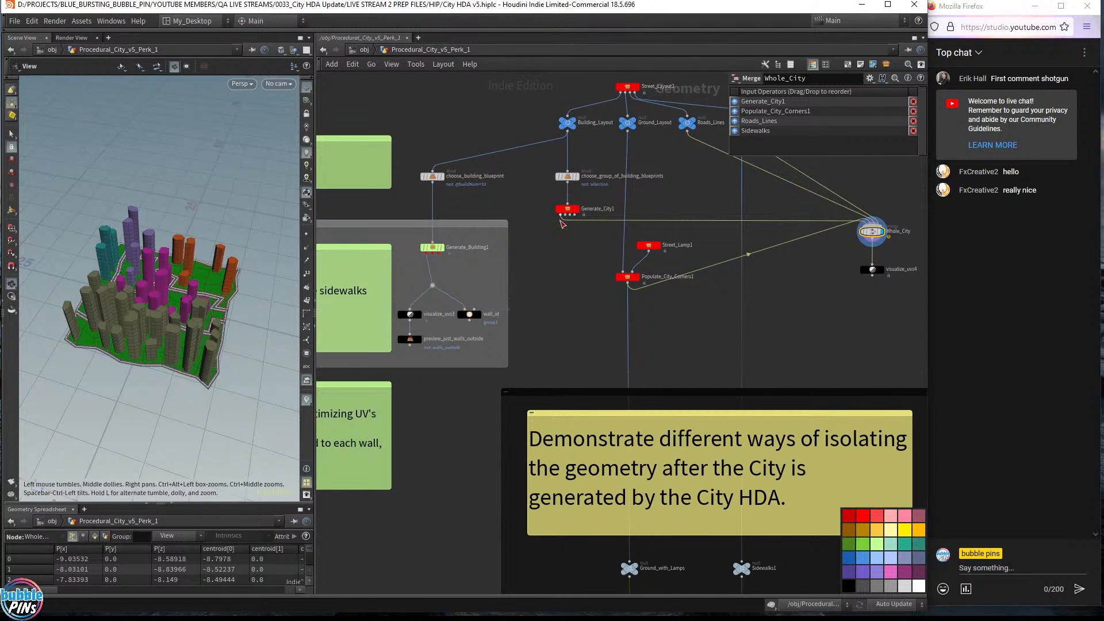
key("Tab")
type("fbx")
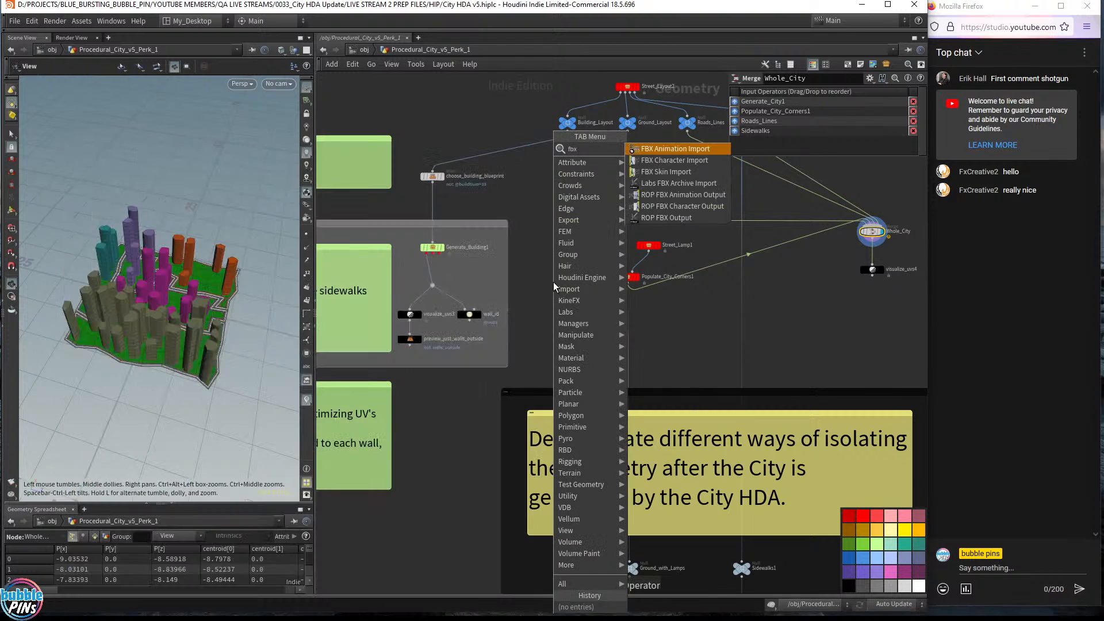
type(" rop")
key("Down")
key("Down")
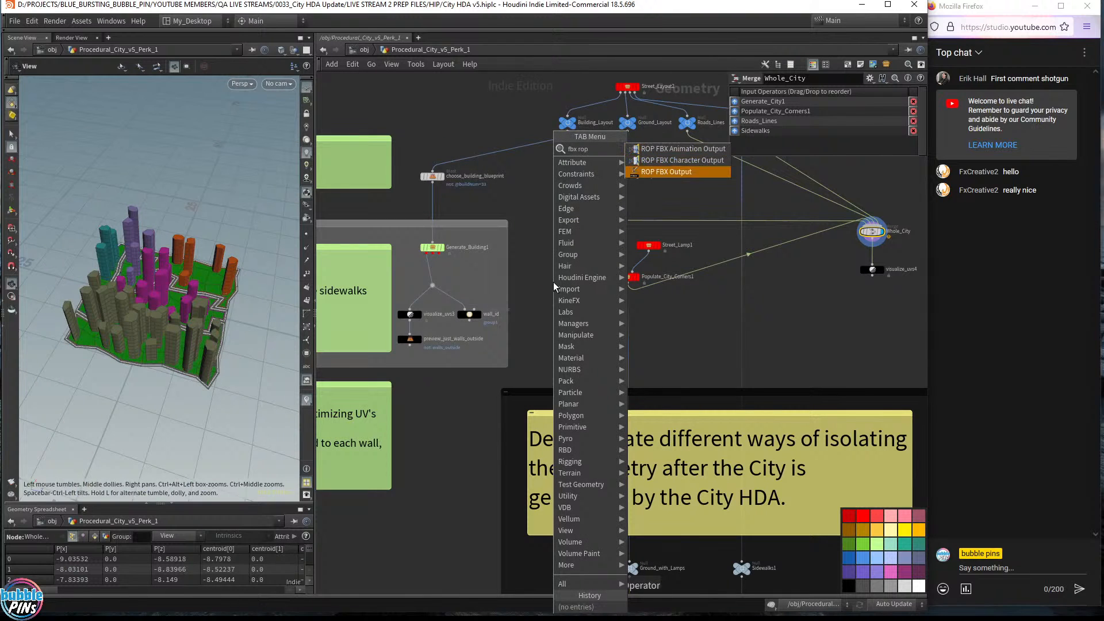
key("Return")
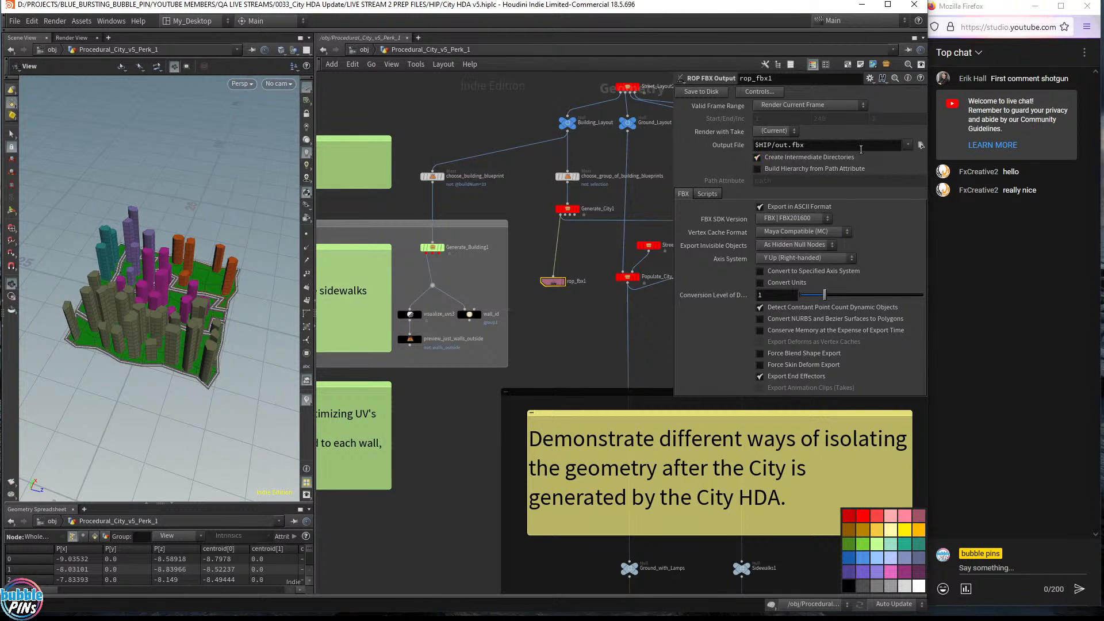
- Set the output file to $HIP/exports/buildings.fbx and turn off ASCII export for a binary FBX
double_click(777, 146)
type("export")
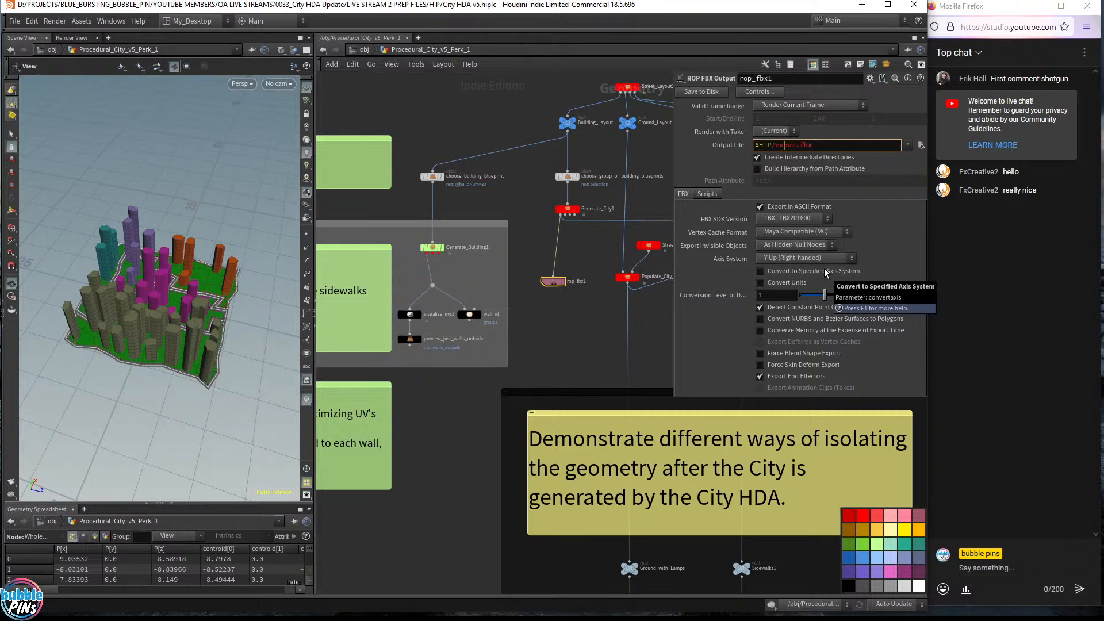
type("s/")
type("buildings")
key("Return")
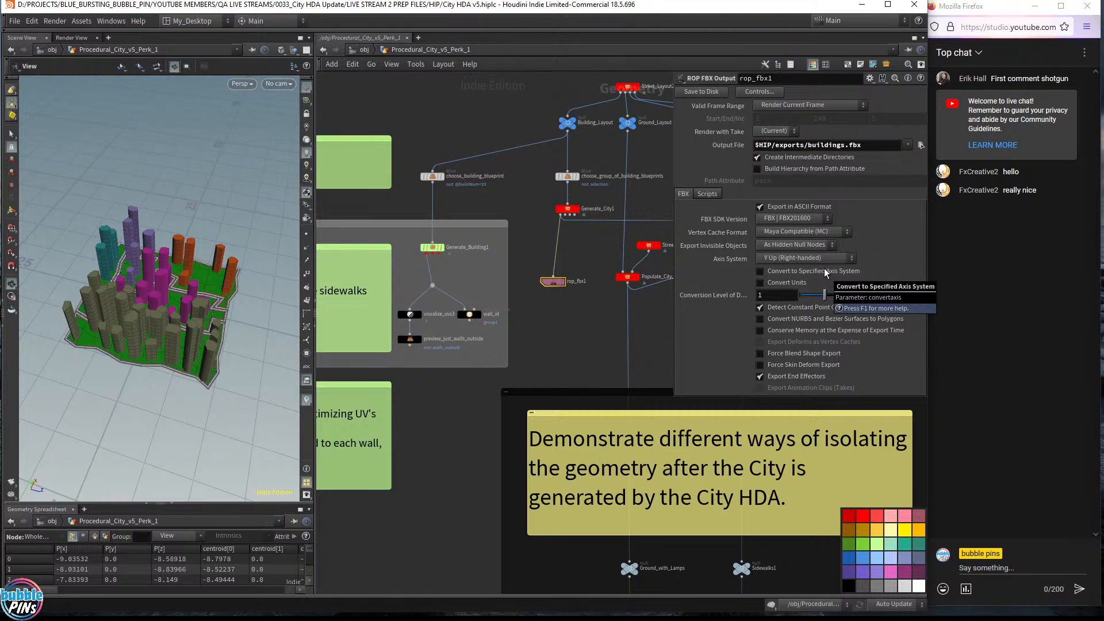
left_click(760, 206)
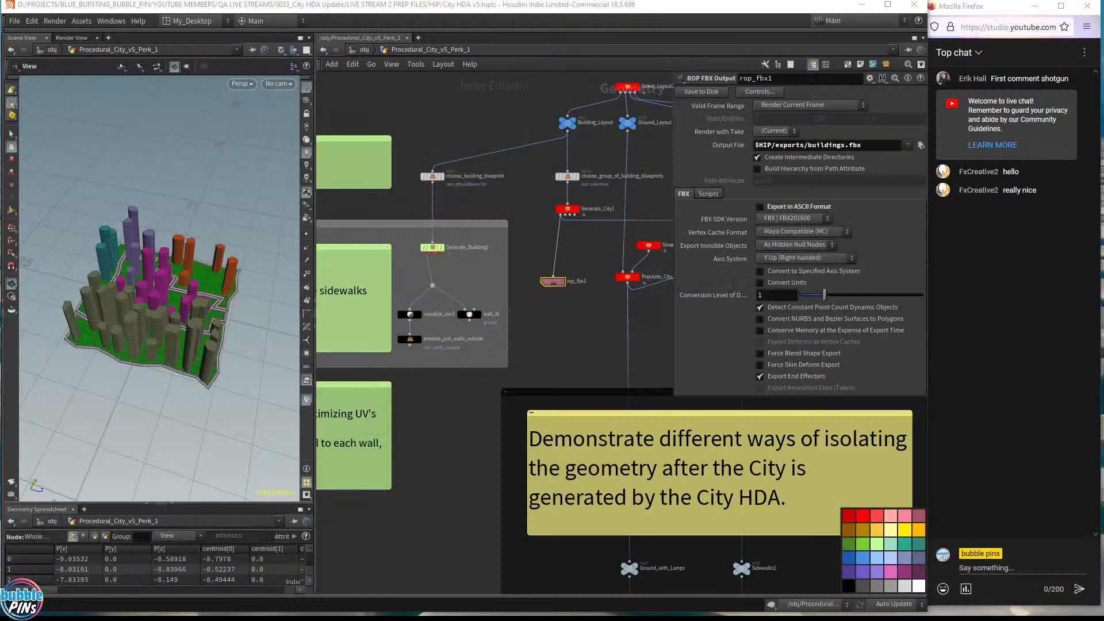
- Deselect rop_fbx1 and select Generate_City1 to view its parameters
left_click(460, 98)
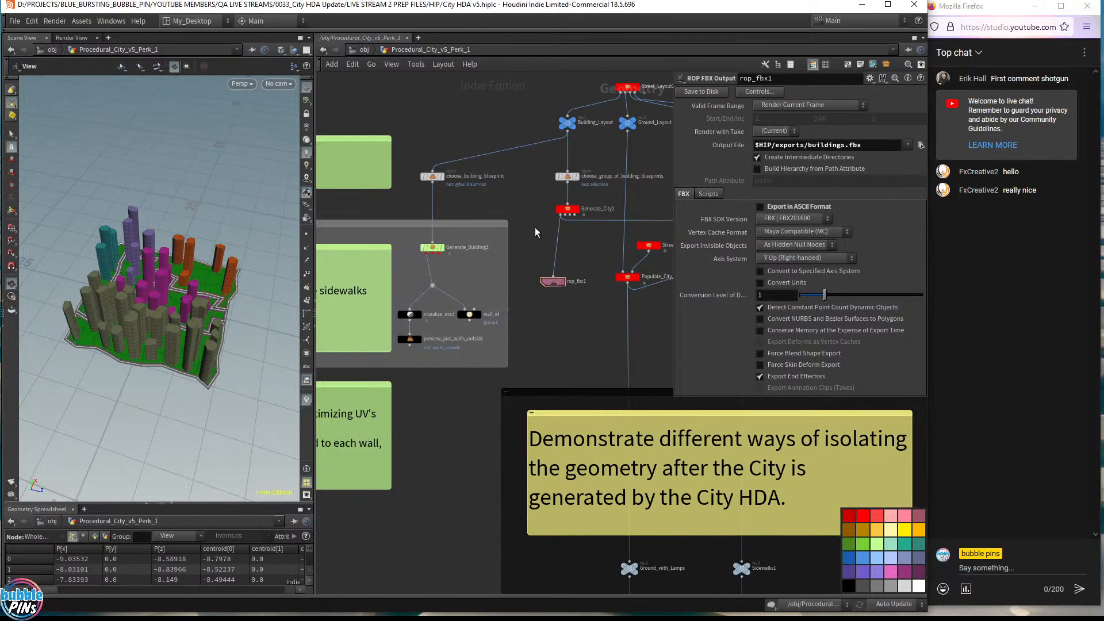
left_click_drag(537, 201, 598, 231)
scroll(593, 220, "up", 6)
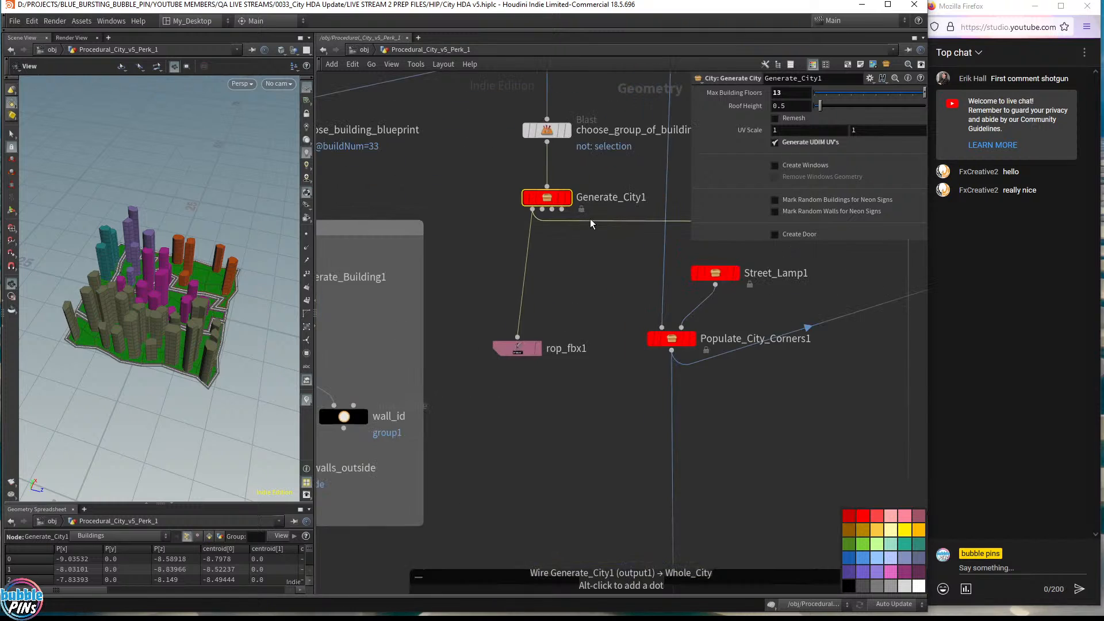
middle_click_drag(595, 334, 590, 336)
left_click_drag(435, 214, 453, 226)
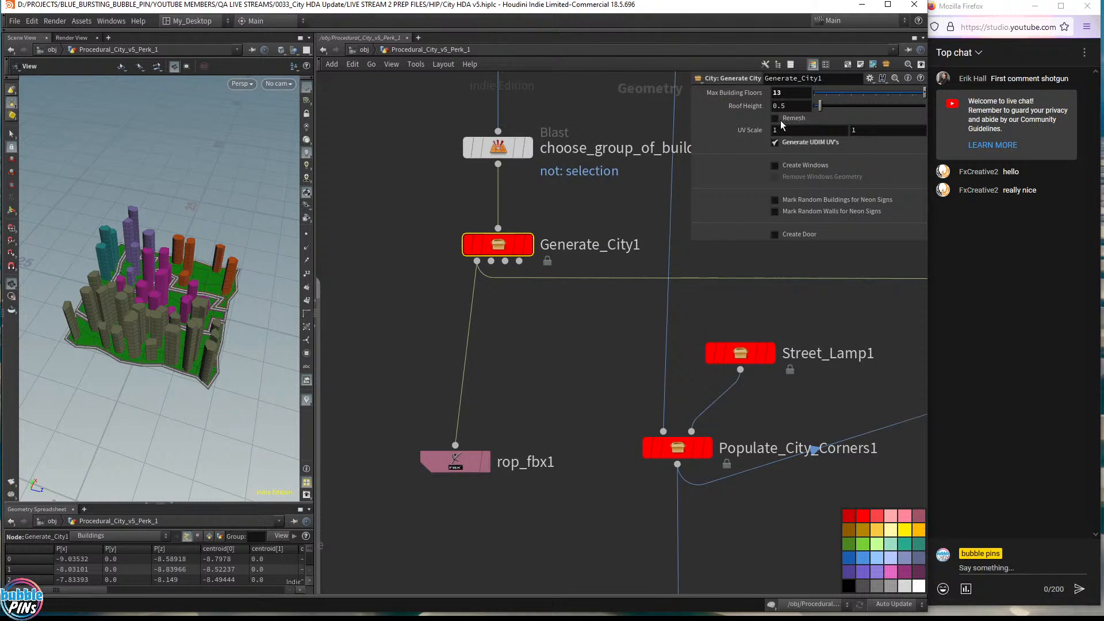
- Tumble and dolly around the city buildings from low and high angles, then drag the Unreal Editor in front
left_click_drag(198, 294, 212, 266)
middle_click_drag(155, 287, 317, 266)
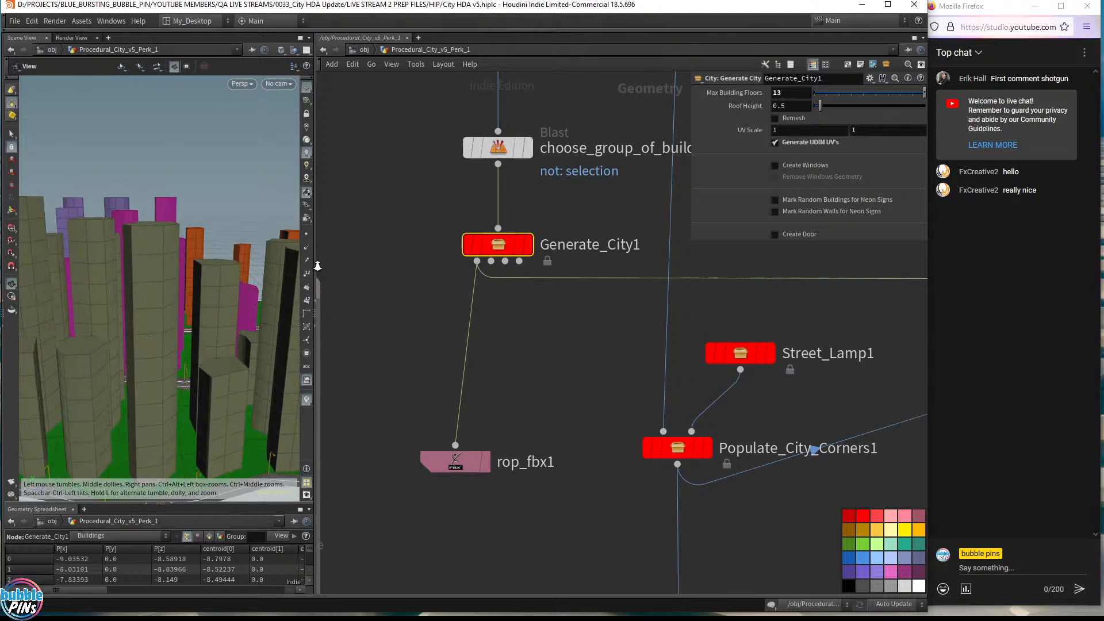
left_click_drag(163, 266, 165, 278)
middle_click_drag(165, 278, 310, 229)
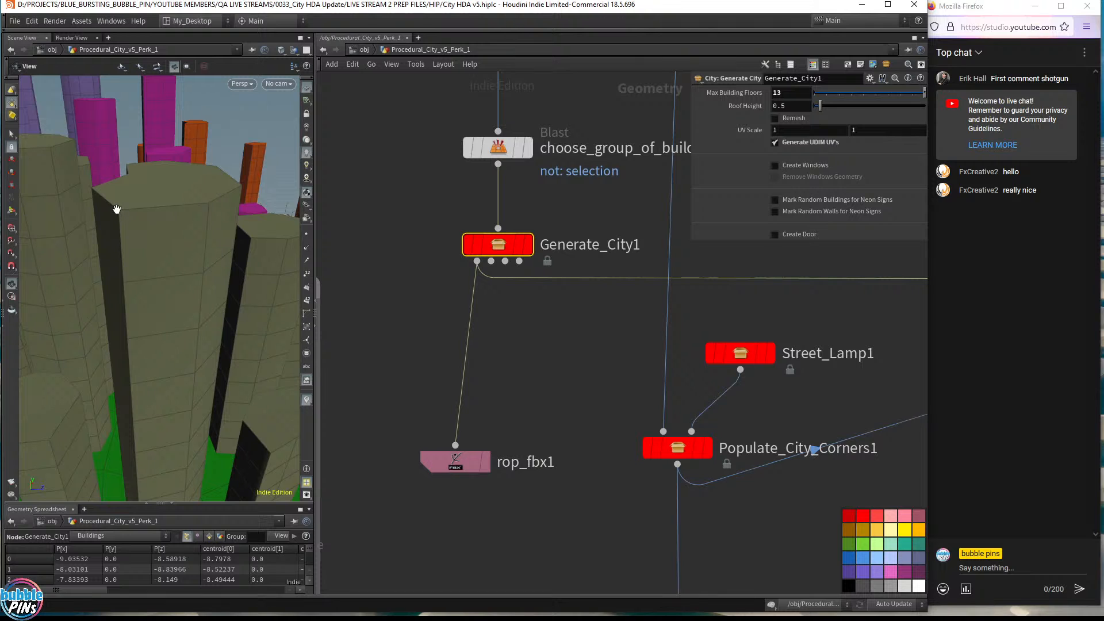
left_click_drag(119, 229, 153, 239)
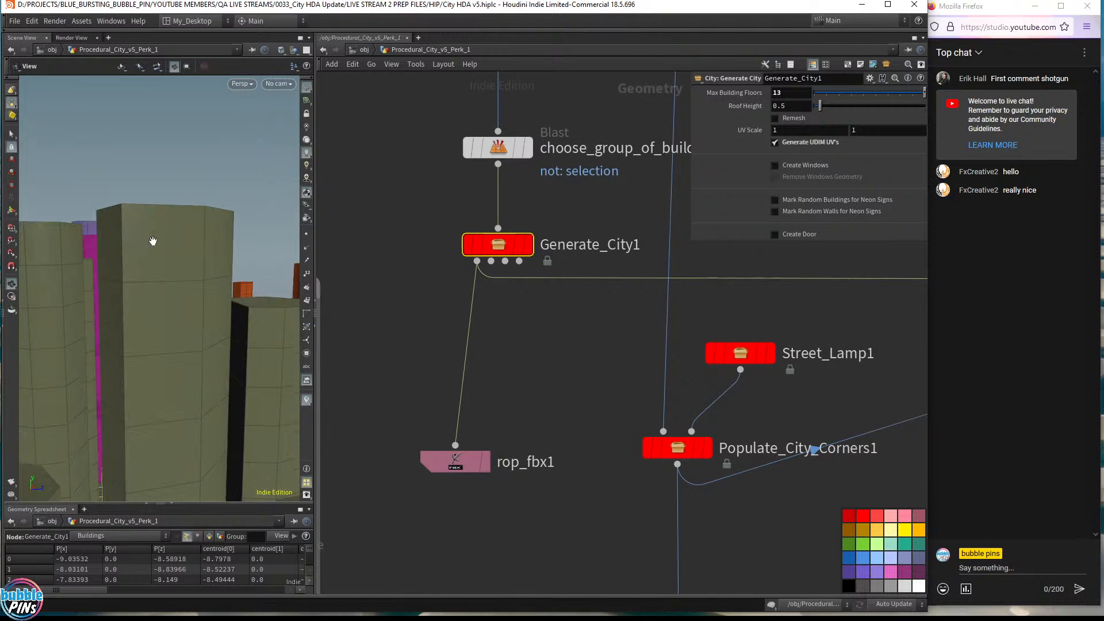
left_click_drag(105, 271, 190, 305)
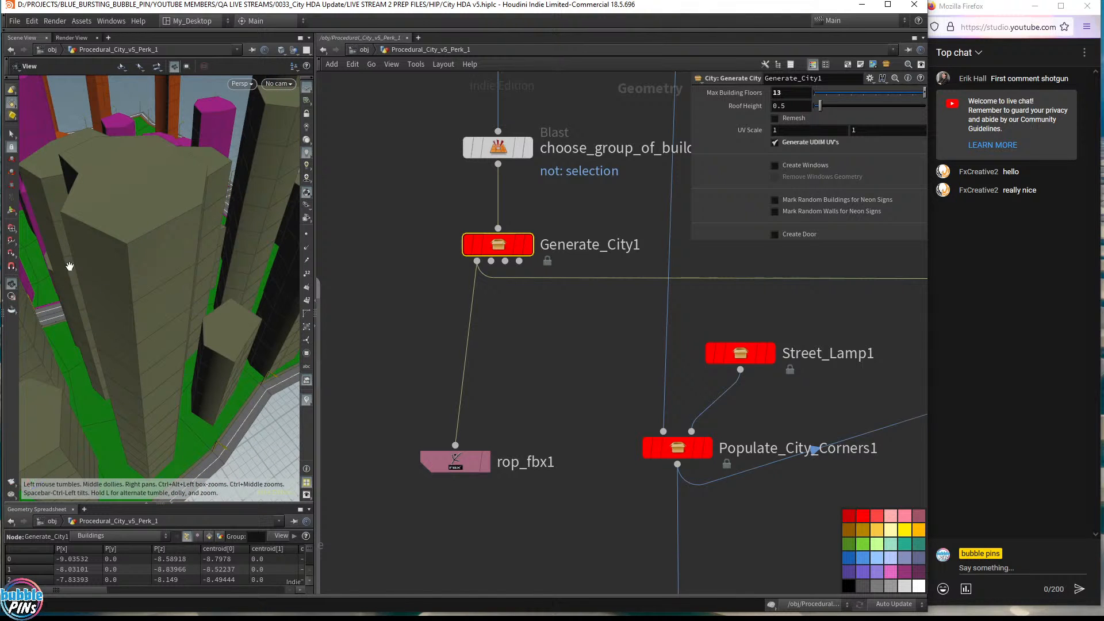
middle_click_drag(69, 266, 152, 241)
left_click_drag(210, 311, 186, 293)
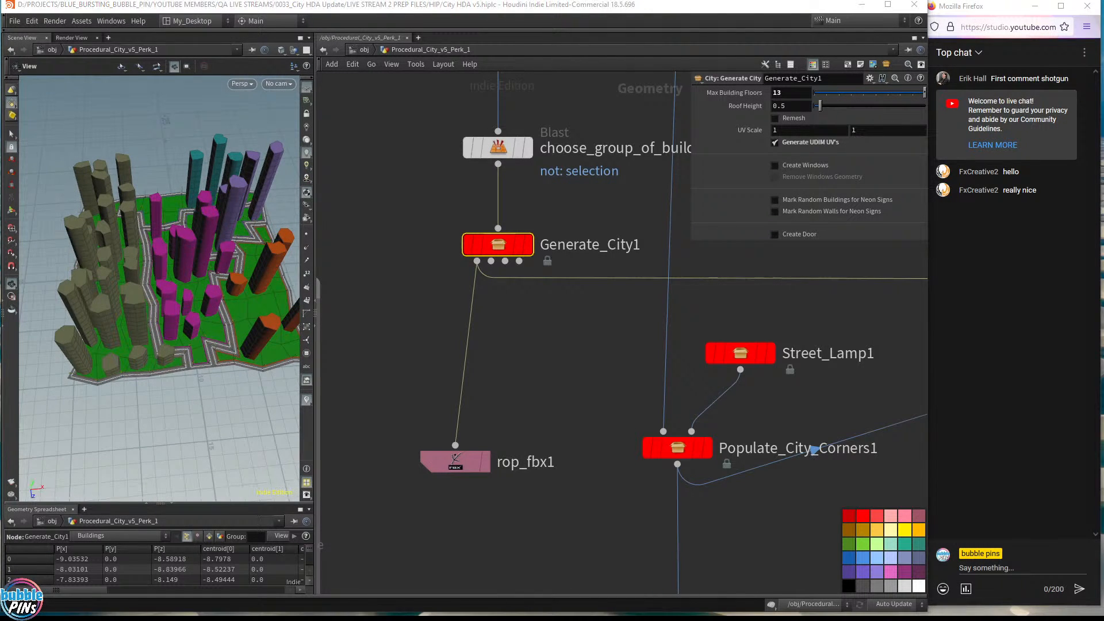
left_click_drag(1103, 29, 481, 30)
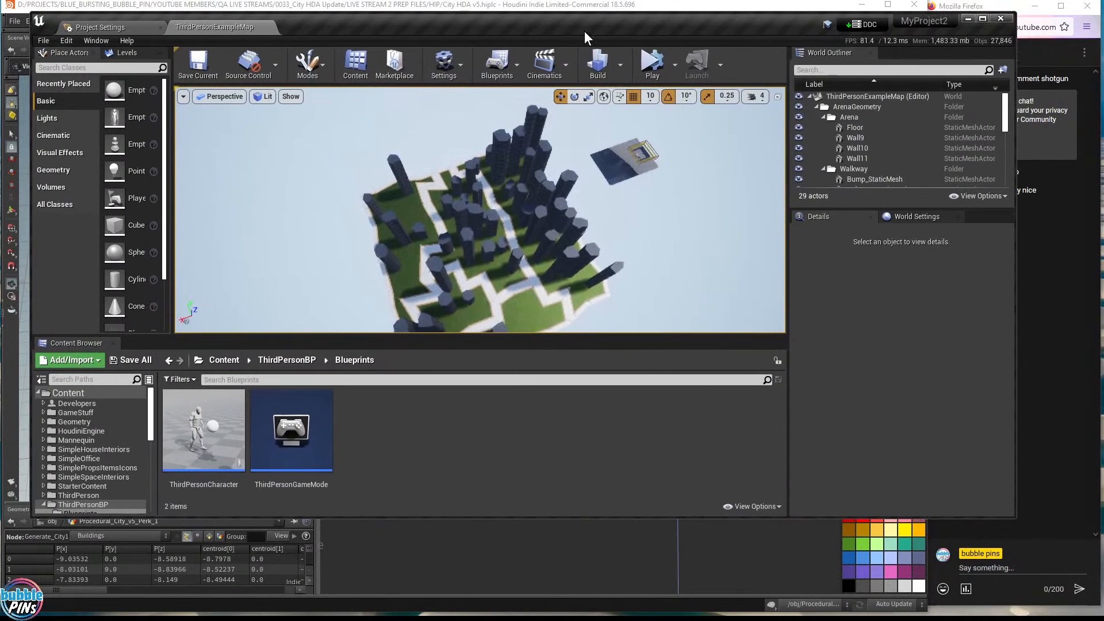
- Resize the Unreal Editor, place the exports folder beside it and select buildings.fbx
left_click_drag(1015, 519, 890, 569)
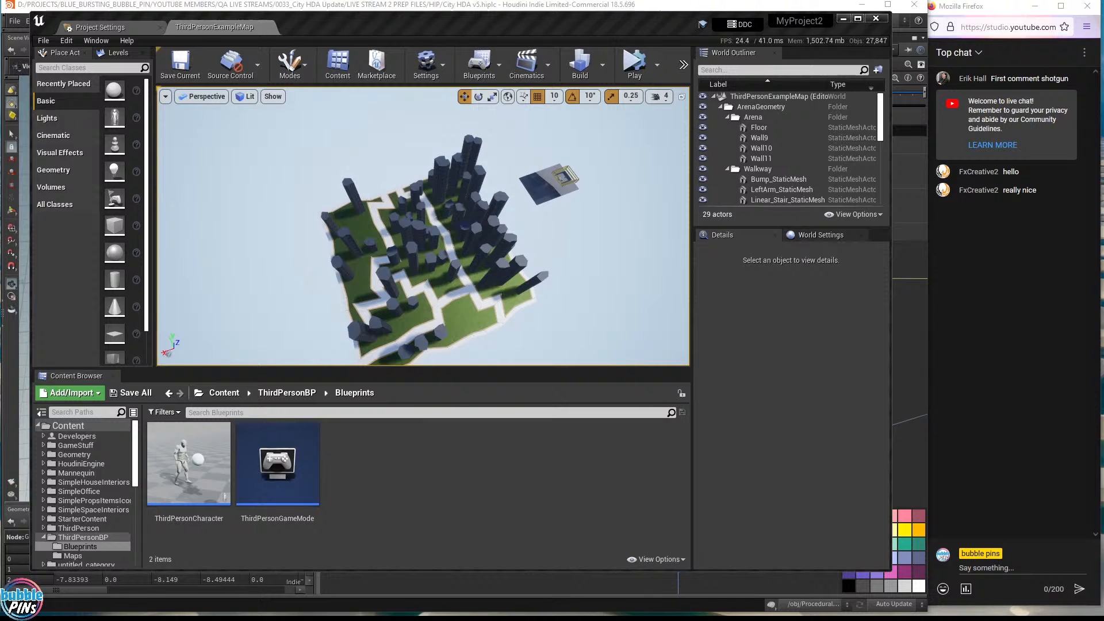
left_click_drag(1103, 144, 808, 162)
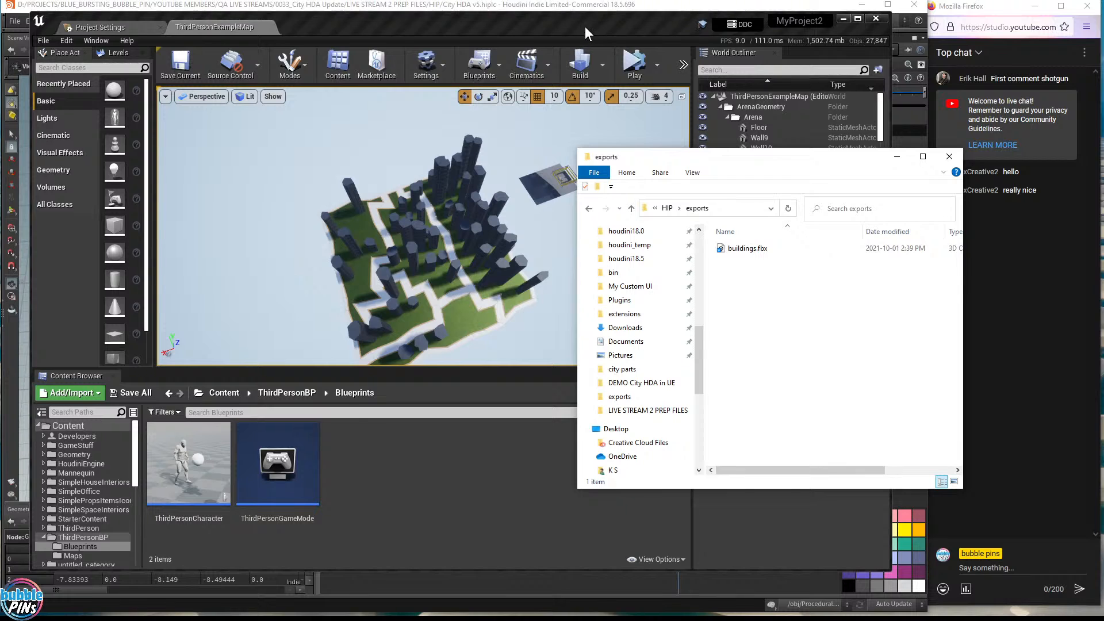
left_click_drag(585, 26, 649, 330)
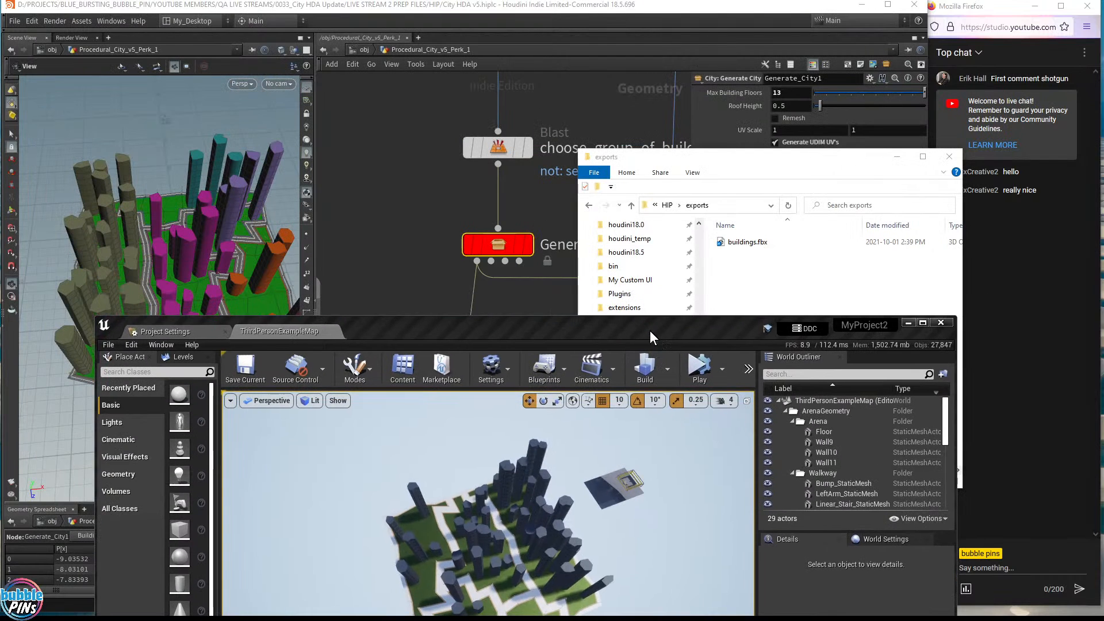
left_click(751, 242)
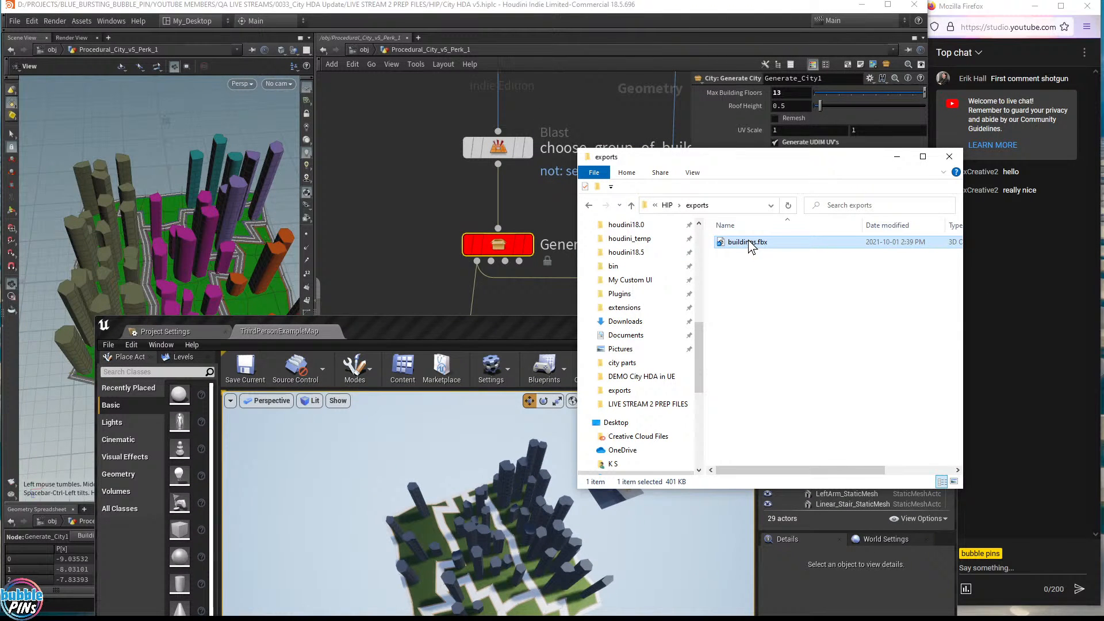
left_click_drag(526, 323, 485, 32)
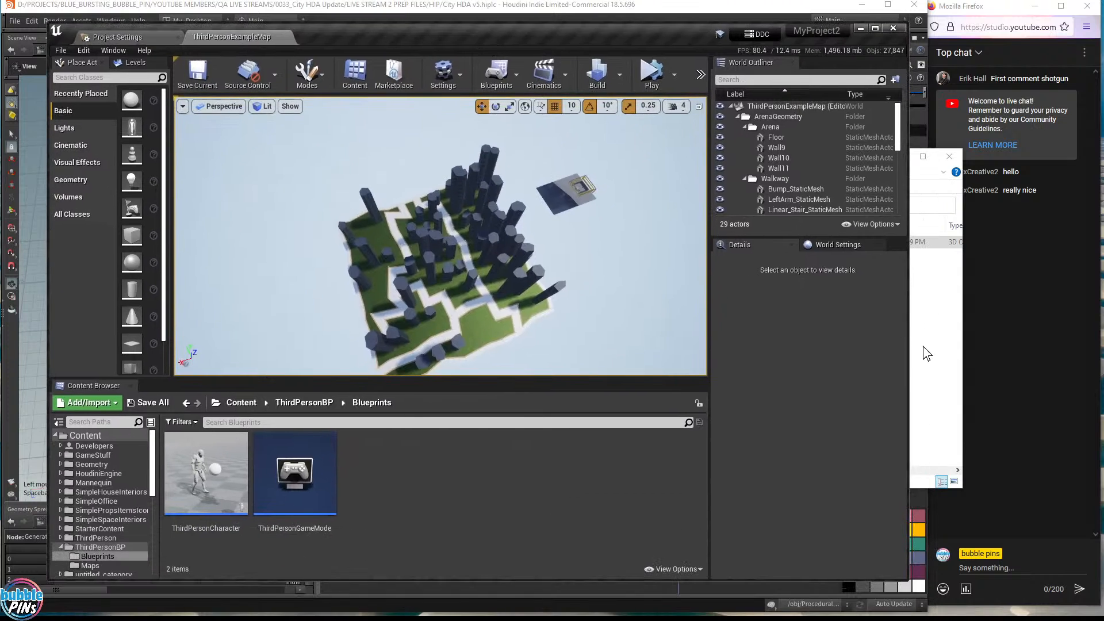
left_click(927, 348)
- Drag buildings.fbx into the Blueprints content folder and Import All, which fails, then return to Houdini
left_click_drag(741, 253, 417, 488)
left_click(479, 514)
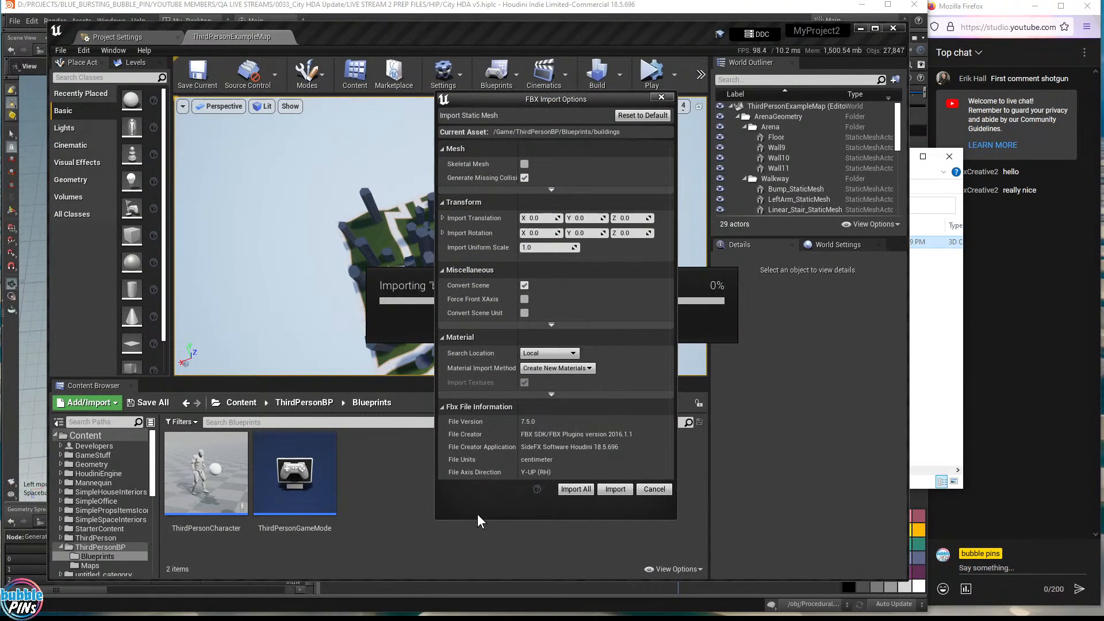
left_click(576, 490)
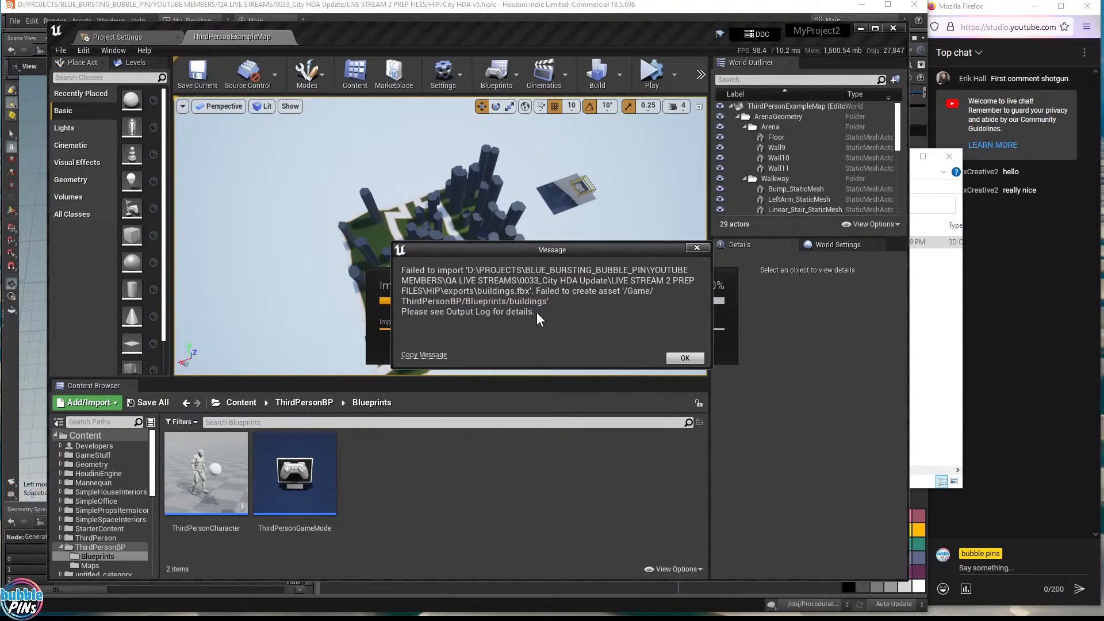
left_click(384, 8)
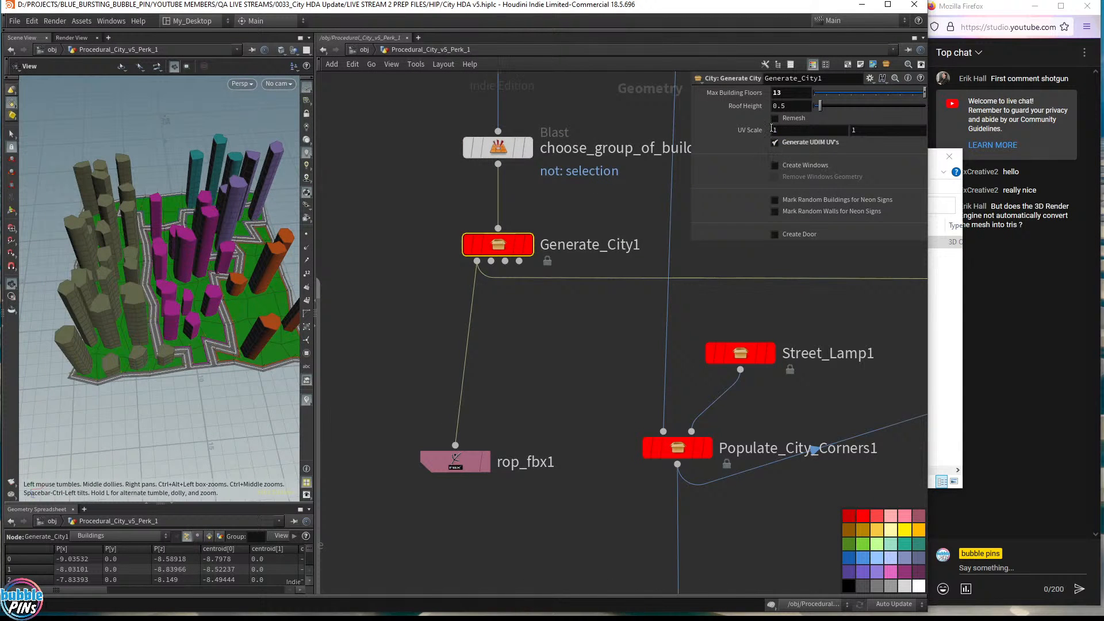
- Tumble and dolly close to the beige buildings, check the live chat, then return to the Unreal Editor
left_click_drag(254, 220, 153, 239)
middle_click_drag(153, 238, 135, 136)
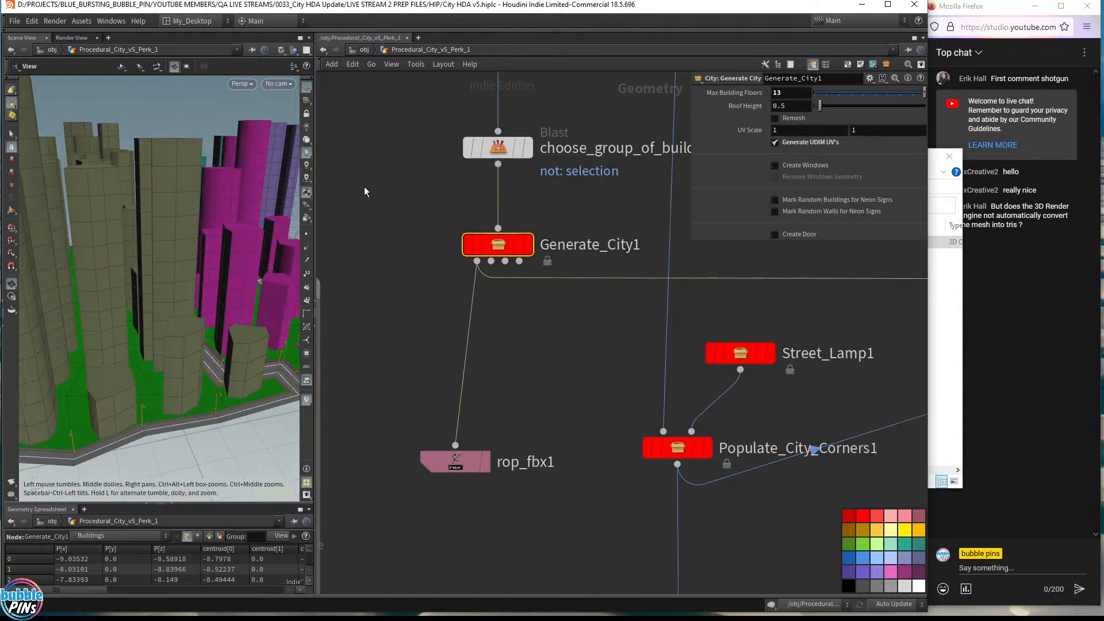
left_click_drag(157, 151, 144, 149)
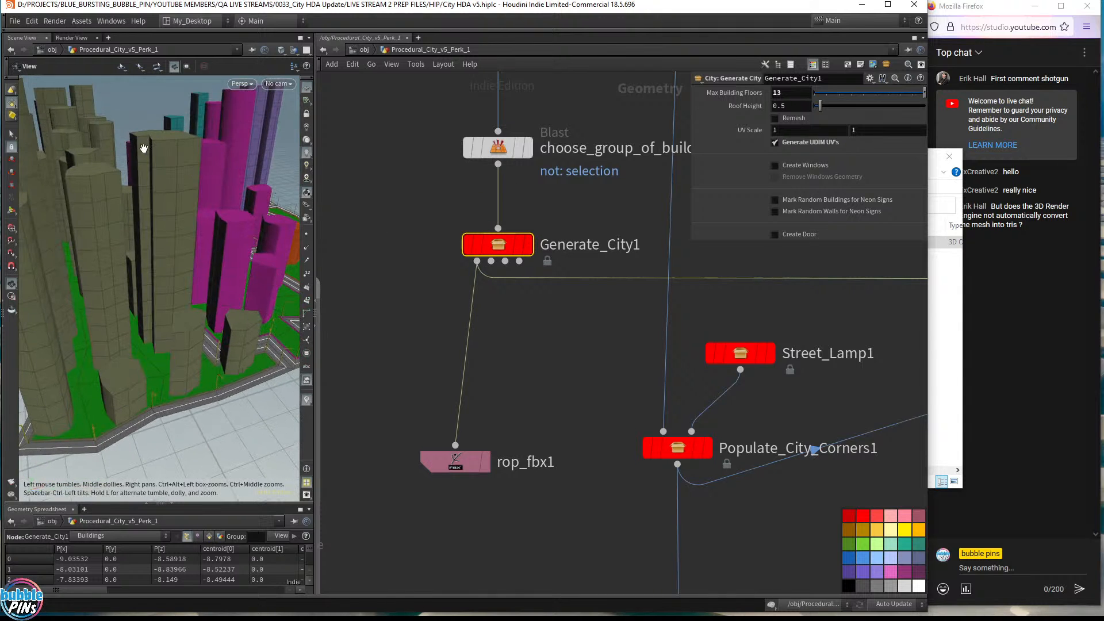
middle_click_drag(145, 138, 298, 140)
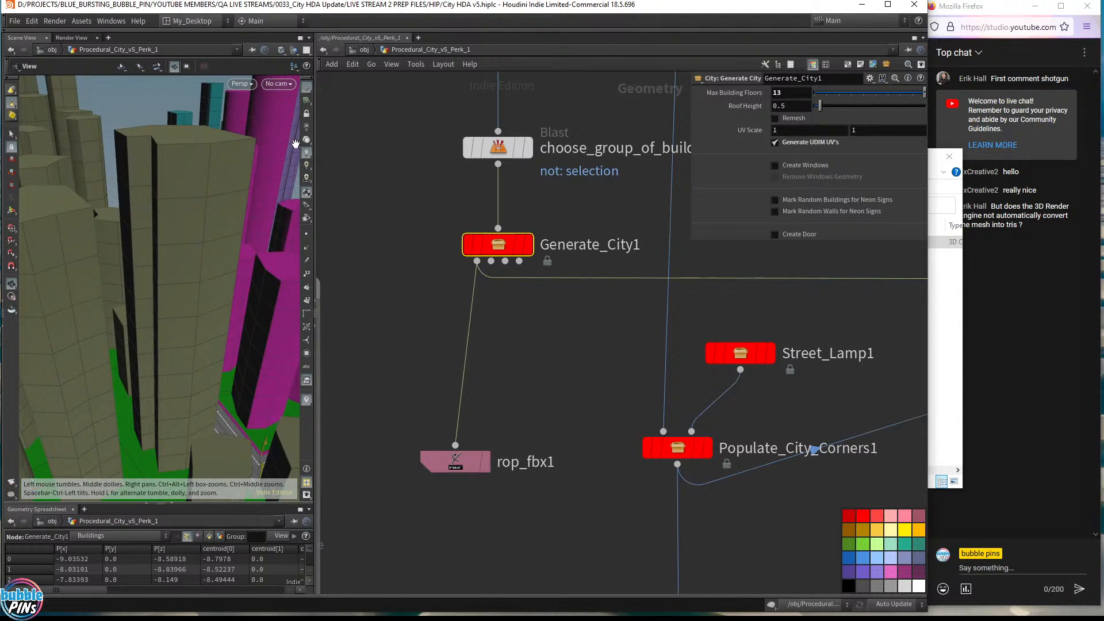
left_click(1055, 252)
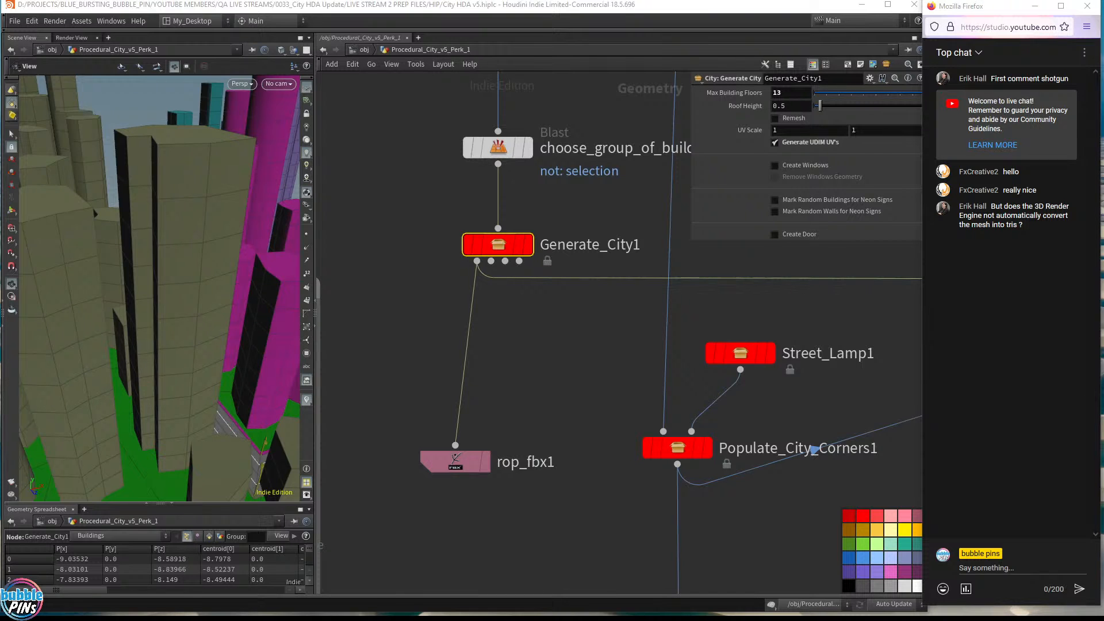
key("alt+Tab")
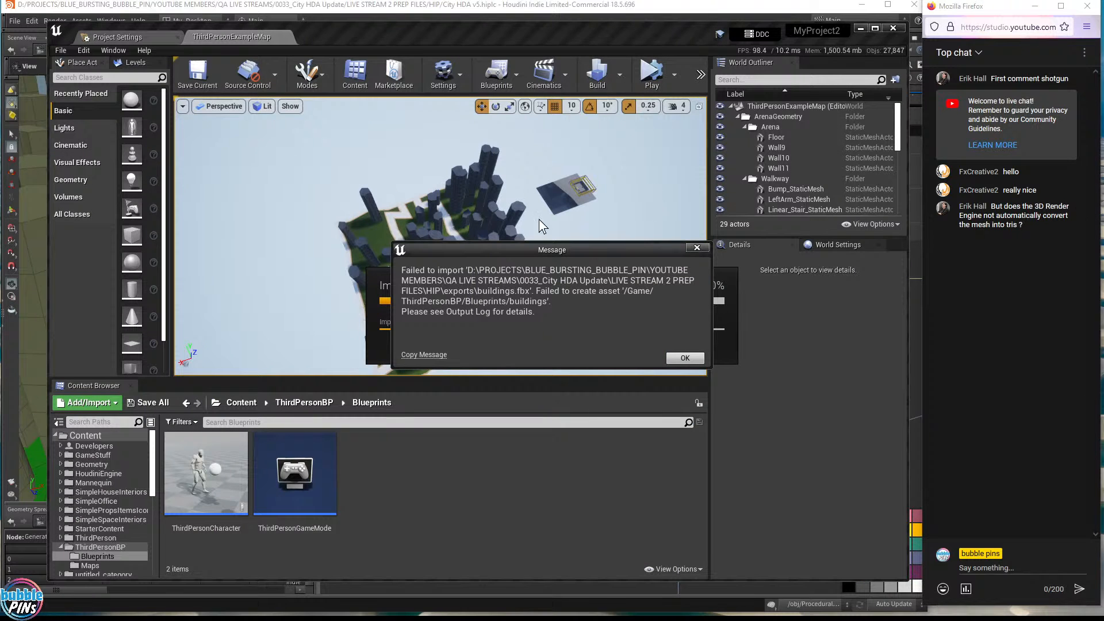
- Dismiss the import-failure message and open untitled_asset inside untitled_category
left_click(684, 357)
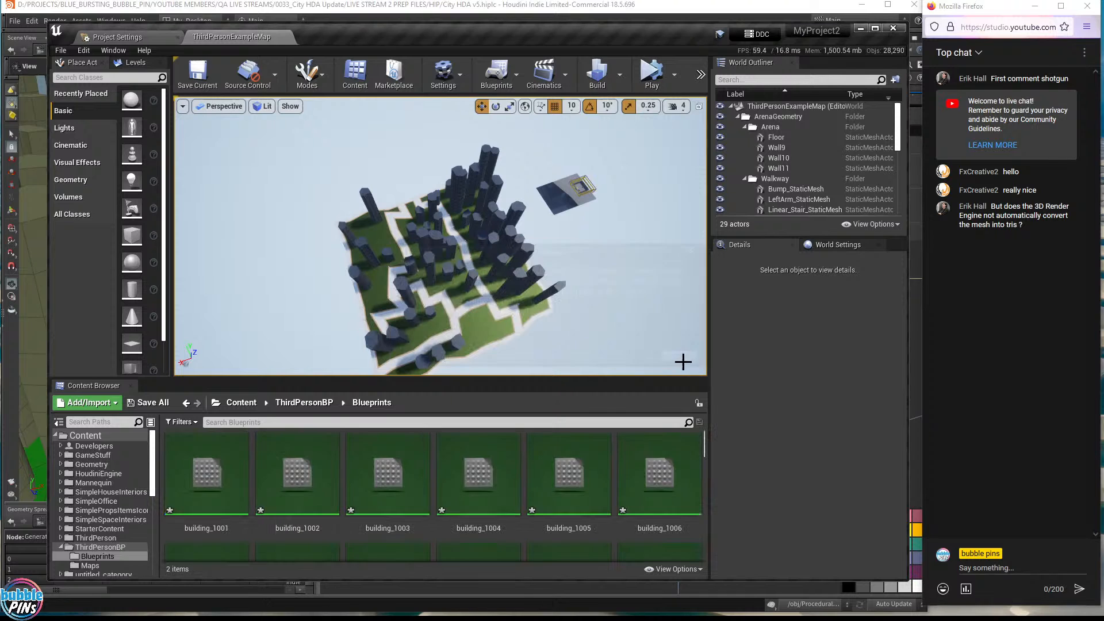
scroll(106, 514, "down", 3)
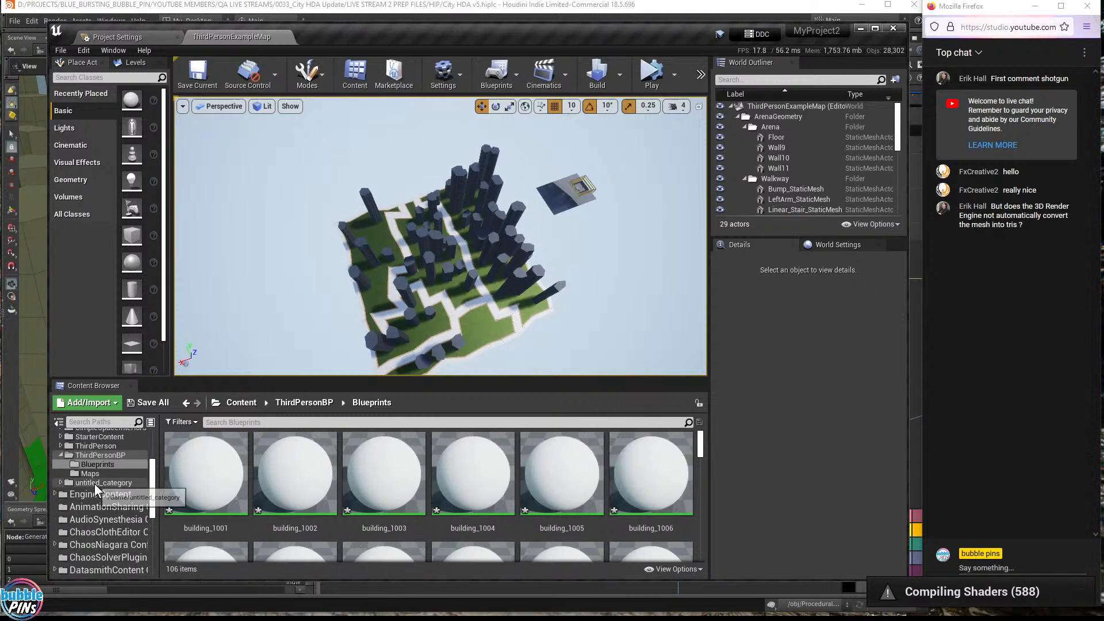
left_click(78, 483)
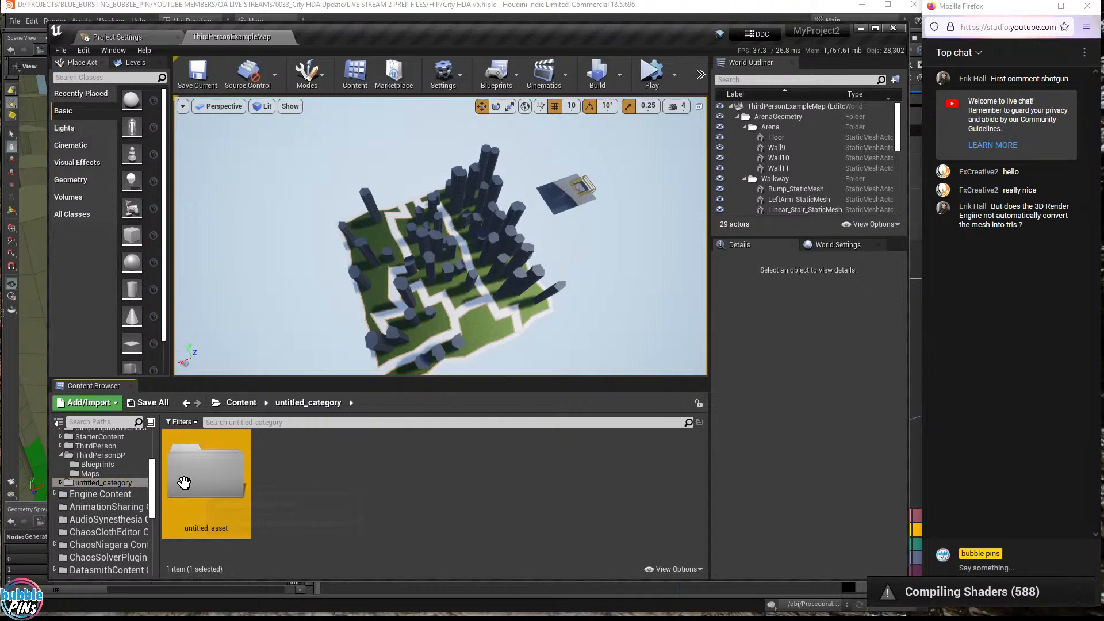
double_click(205, 472)
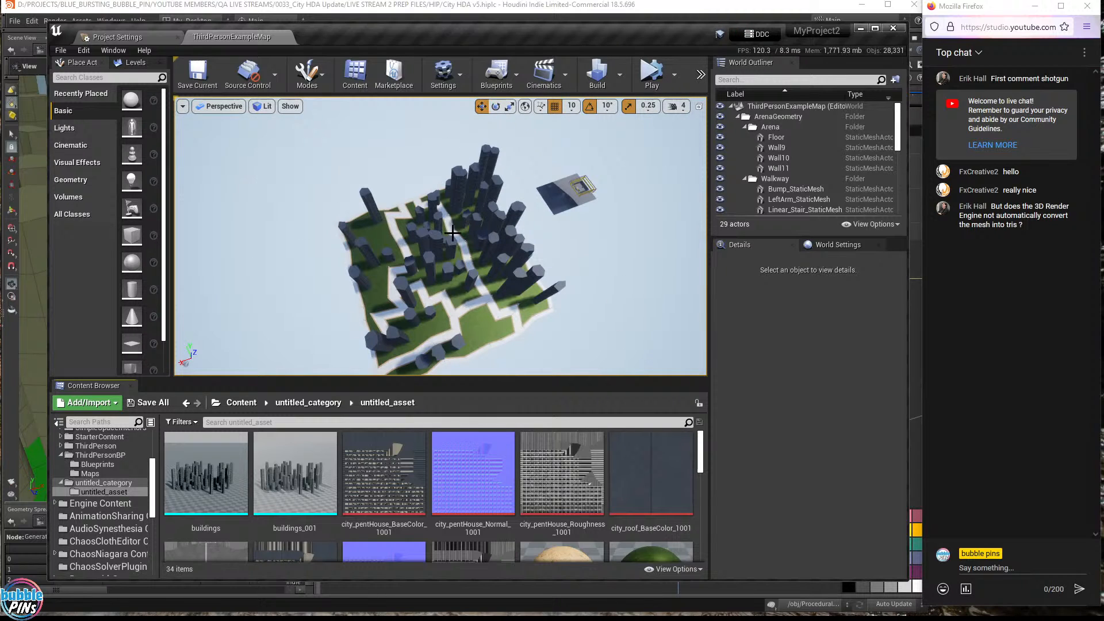
- Enlarge the World Outliner and reselect the untitled_asset folder under untitled_category
scroll(776, 167, "down", 3)
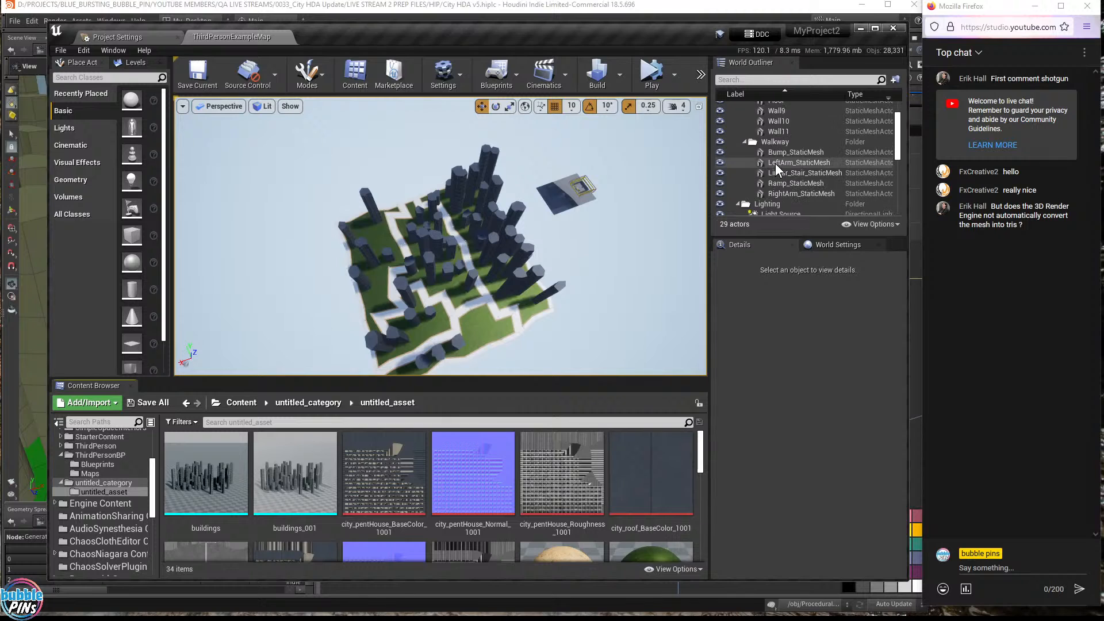
left_click_drag(786, 236, 786, 308)
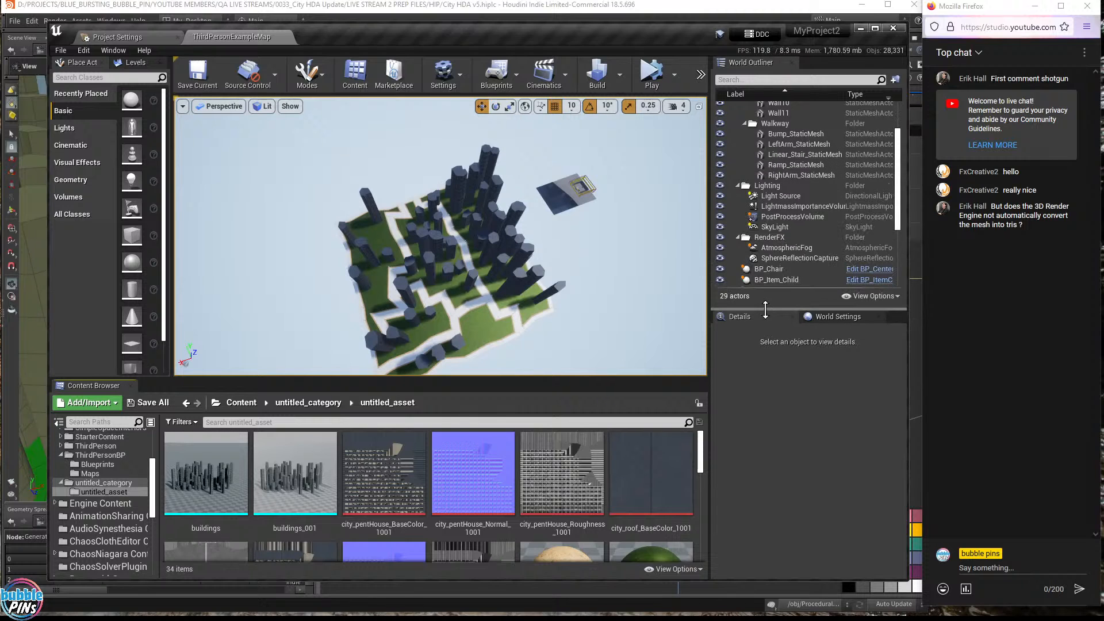
left_click(104, 483)
left_click(219, 506)
- Rename the folder to BACKUP_untitled_asset, then open the fresh empty untitled_asset folder beside it
right_click(226, 483)
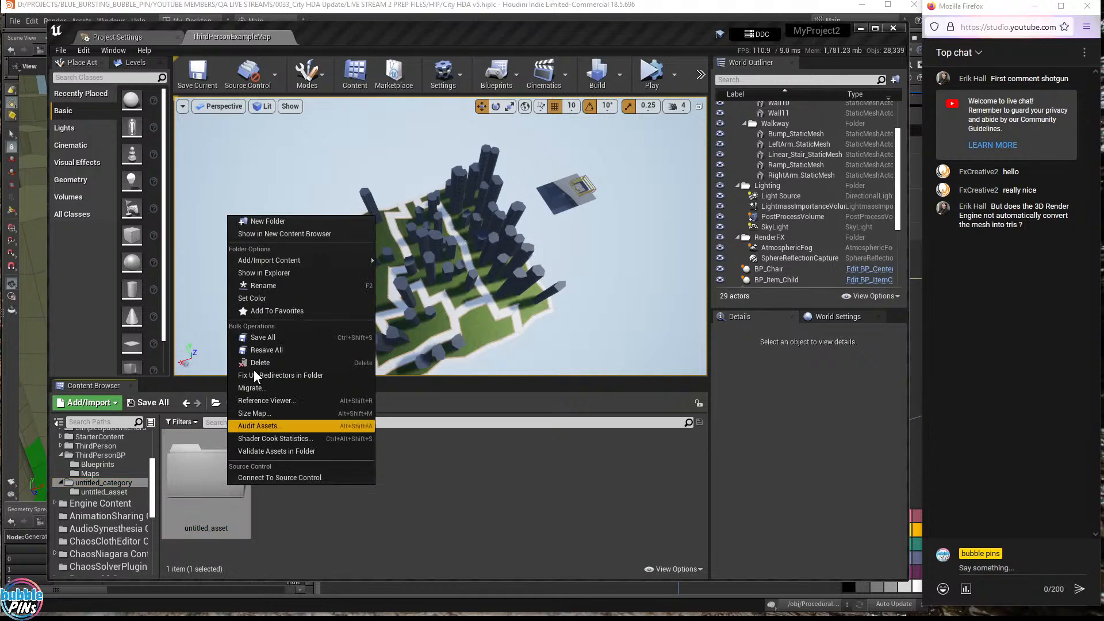
left_click(279, 294)
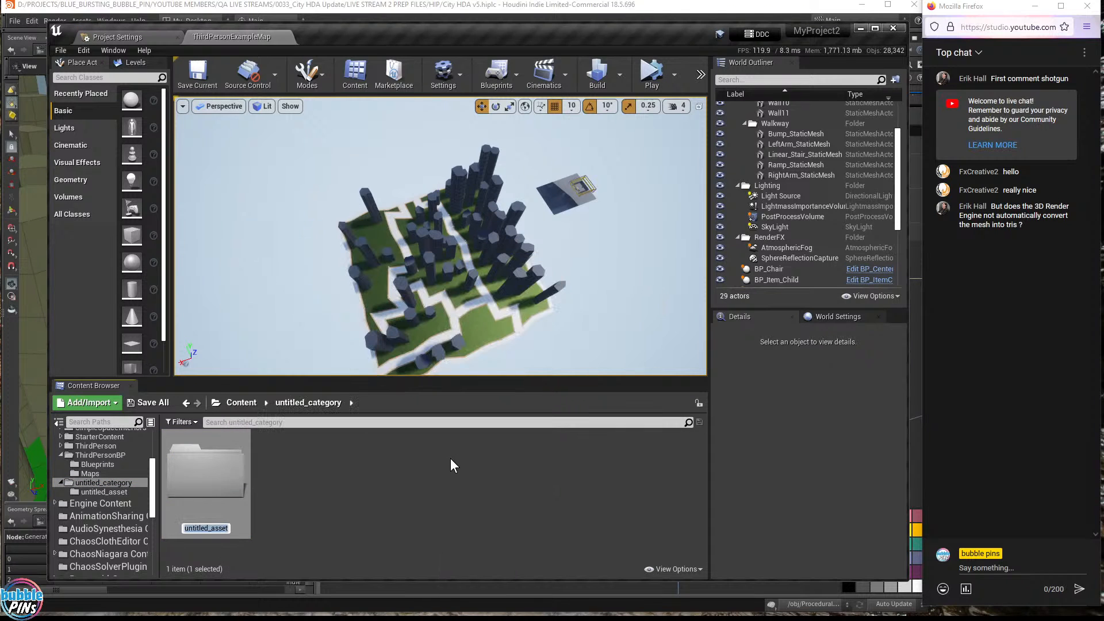
key("Right")
type("_")
key("BackSpace")
key("Home")
type("BACKUP")
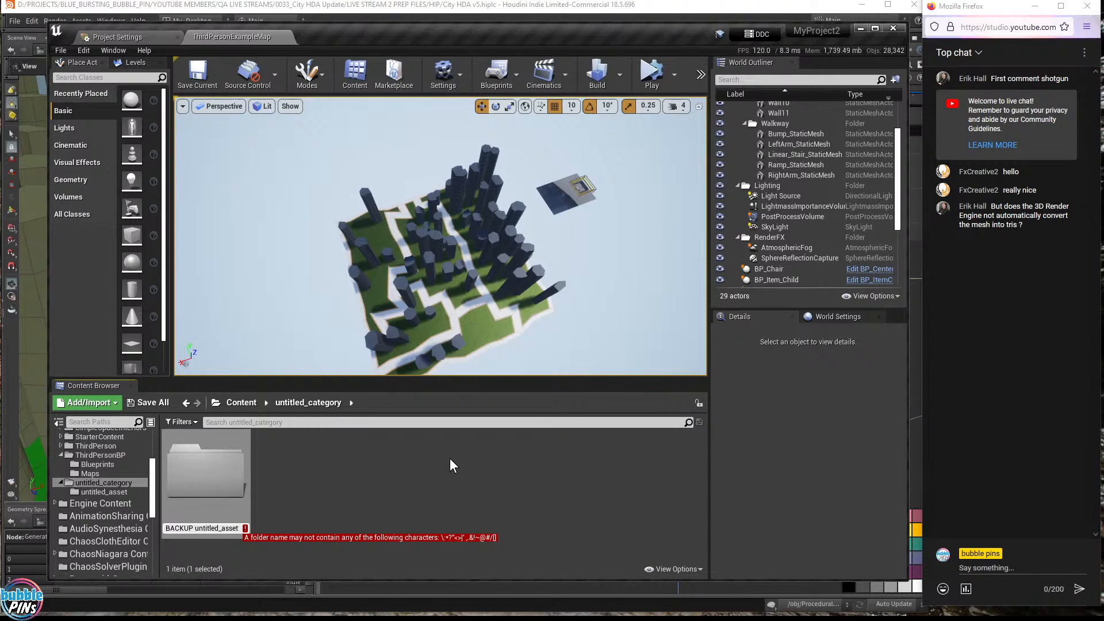
key("BackSpace")
type("_")
key("Return")
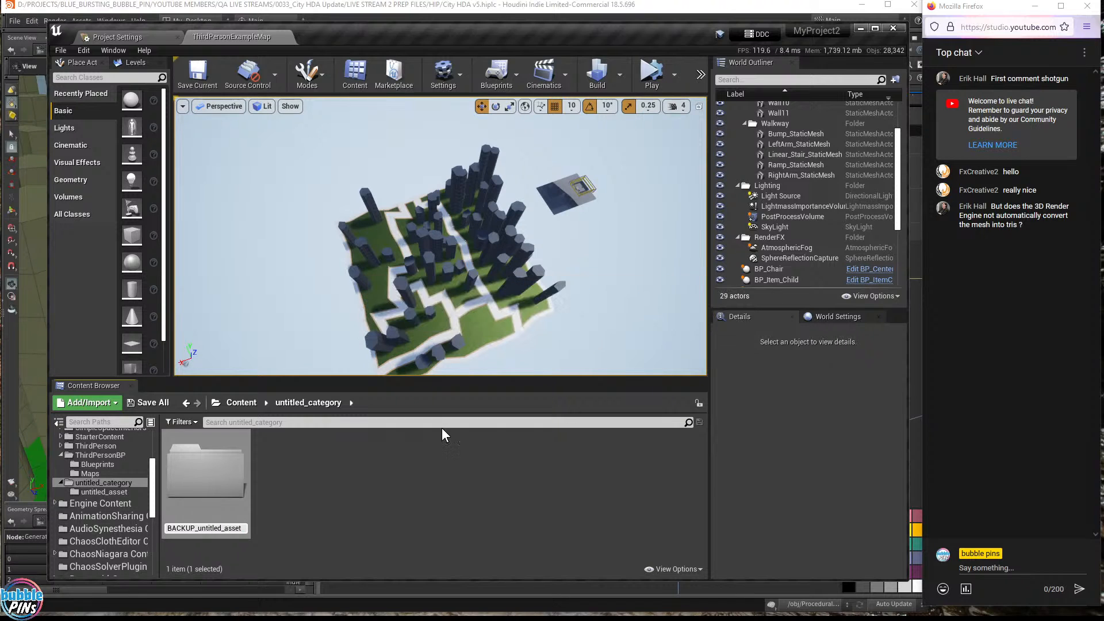
left_click(438, 505)
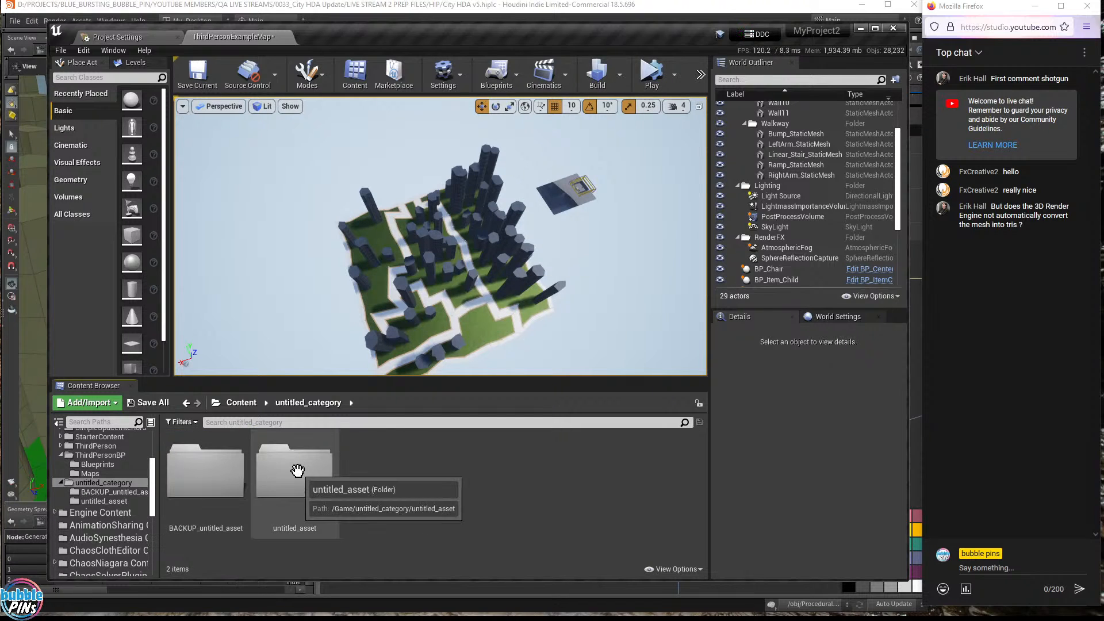
double_click(295, 472)
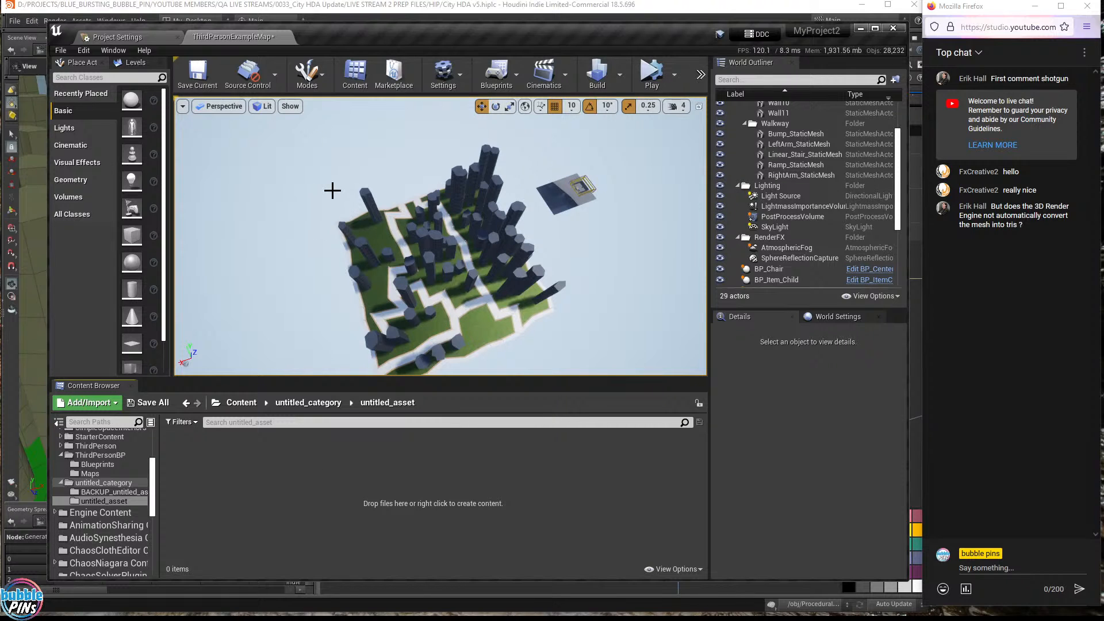
- Hide the buildings_001 and ground_001 meshes in the level via their World Outliner eye icons
mouse_move(310, 171)
right_mouse_down()
mouse_move(393, 170)
mouse_move(308, 170)
right_mouse_up()
left_click(452, 267)
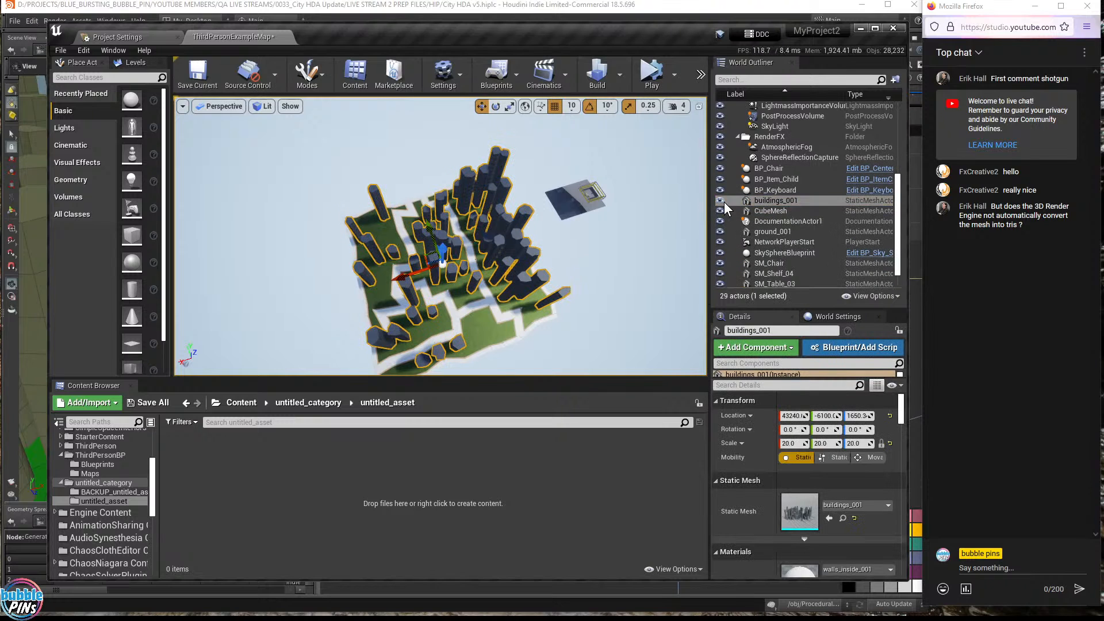
left_click(720, 200)
left_click(741, 231)
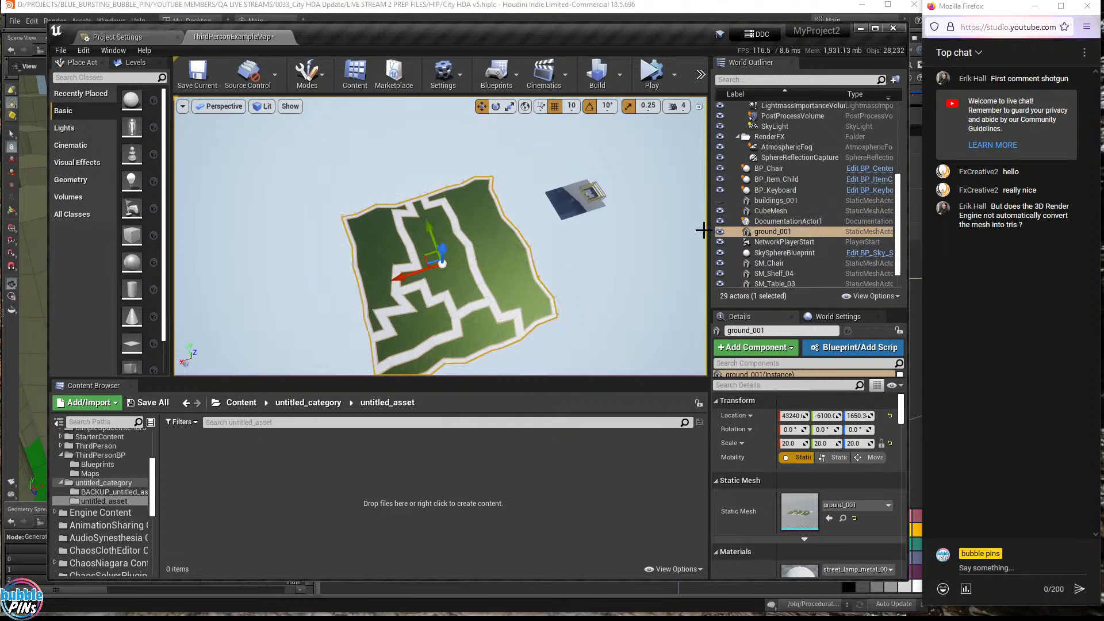
left_click(720, 231)
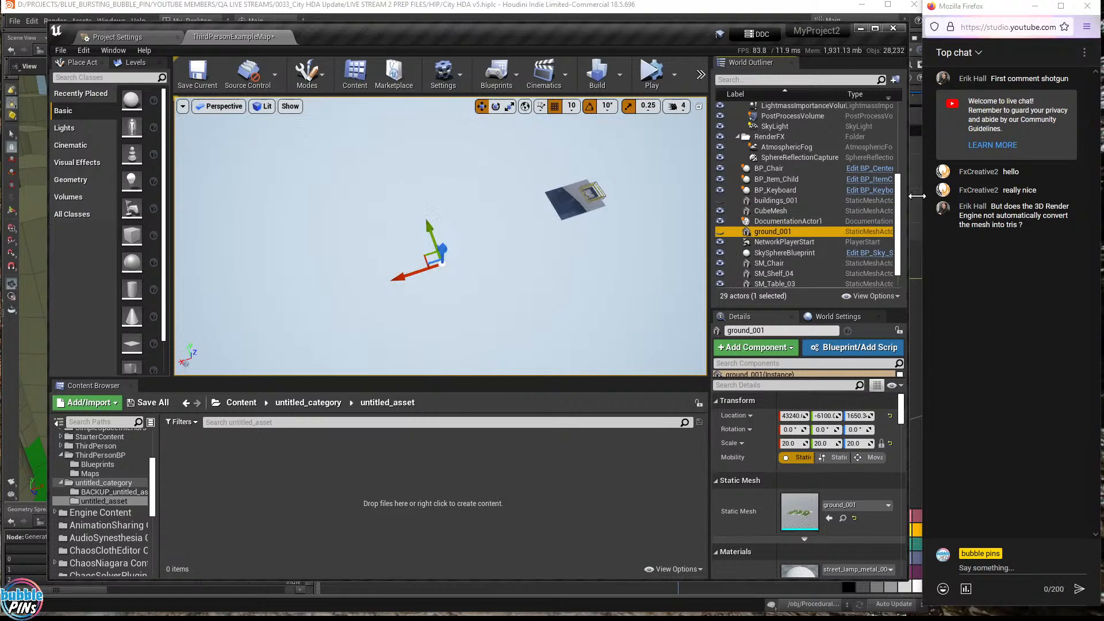
- Collapse the ArenaGeometry and Lighting folders in the World Outliner
scroll(779, 162, "up", 5)
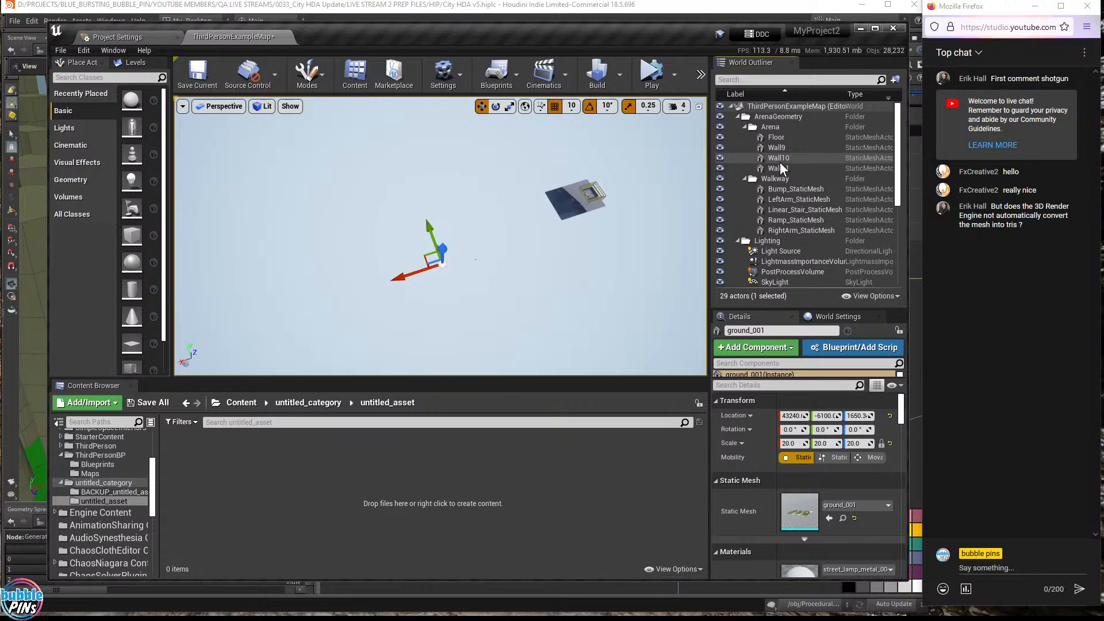
left_click(737, 117)
left_click(737, 127)
scroll(813, 188, "down", 2)
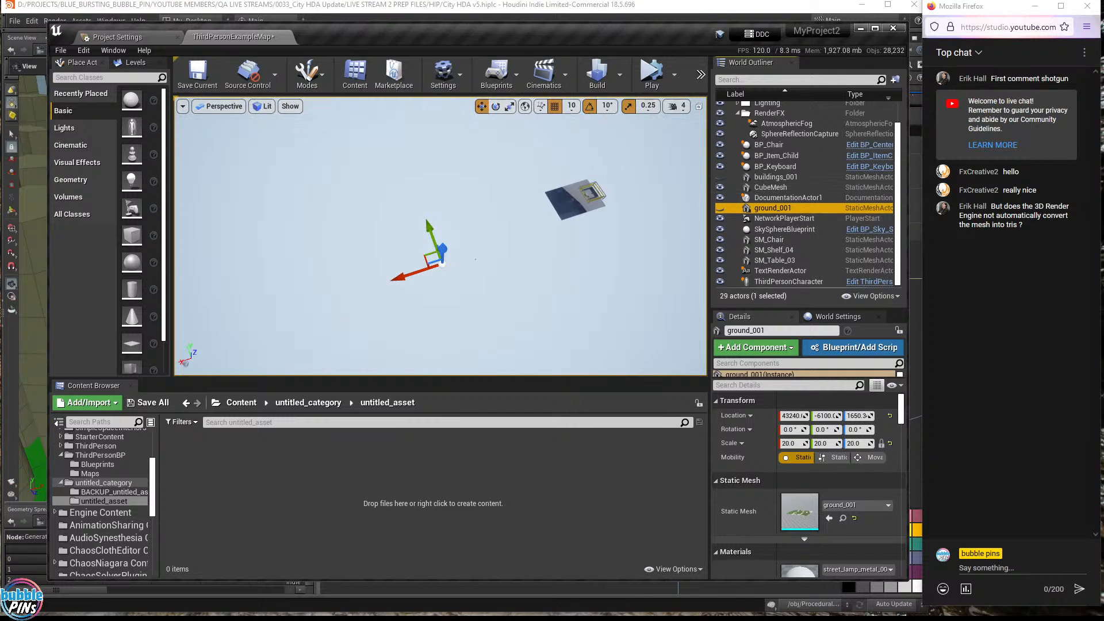
- Switch to Blender's buildings file, check the Edit menu's undo history, then bring the Blender addons page over it
key("alt+Tab")
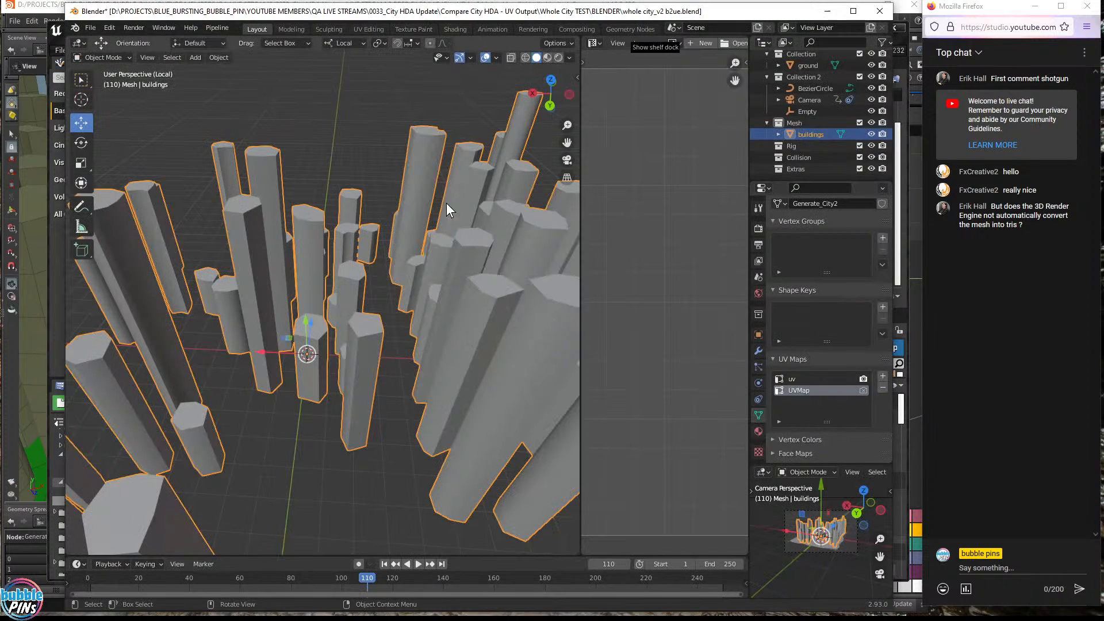
left_click(110, 28)
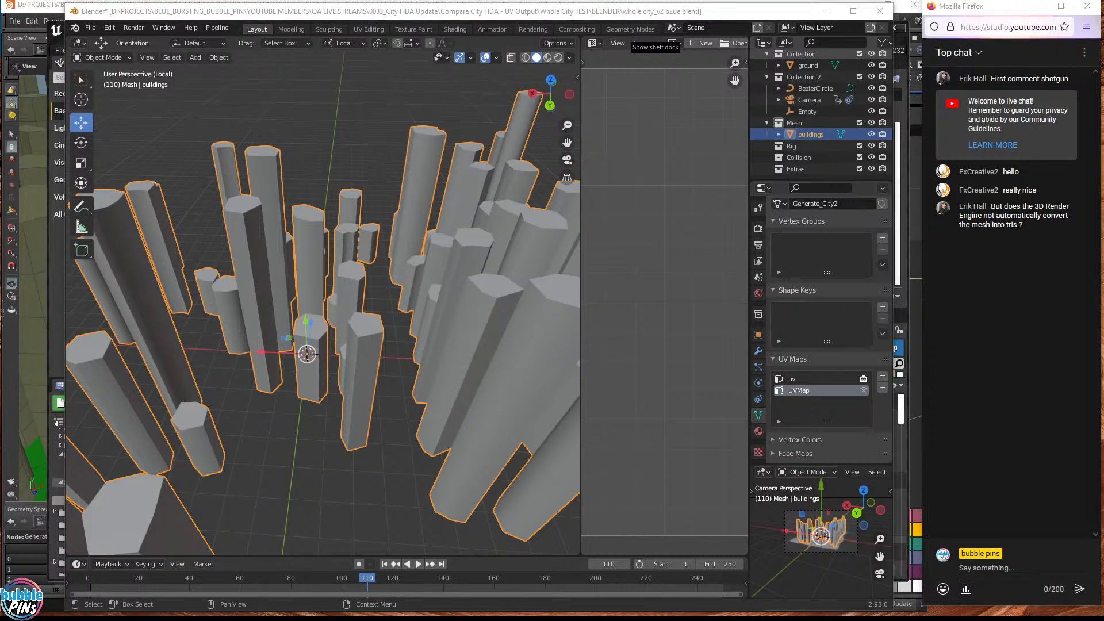
left_click_drag(1103, 26, 505, 50)
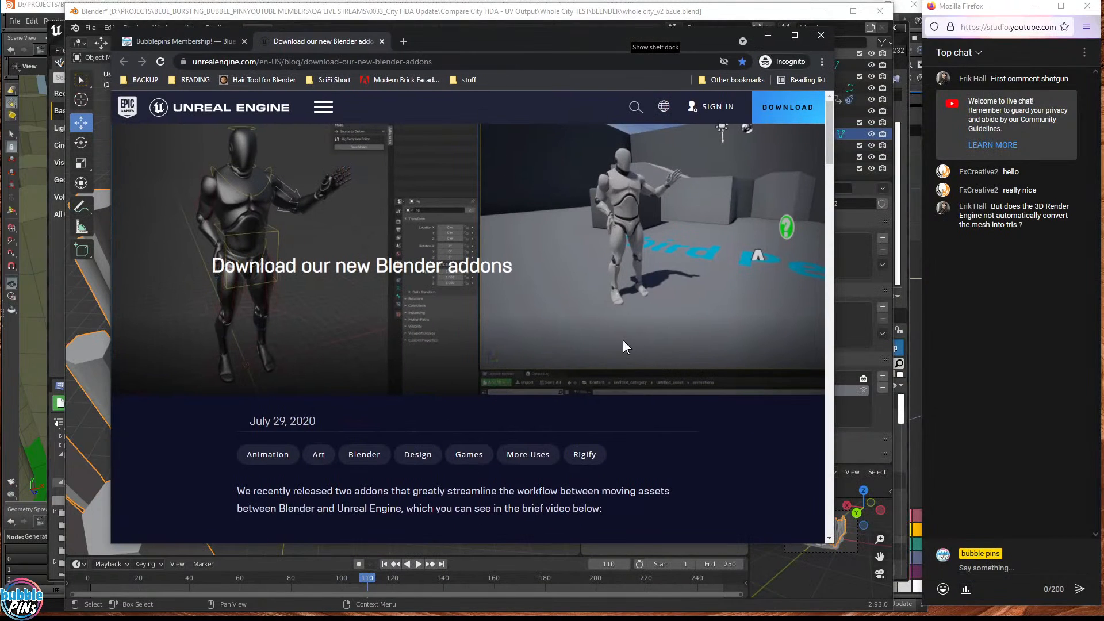
- Scroll the Unreal blog post down to the addon download links
scroll(624, 341, "down", 12)
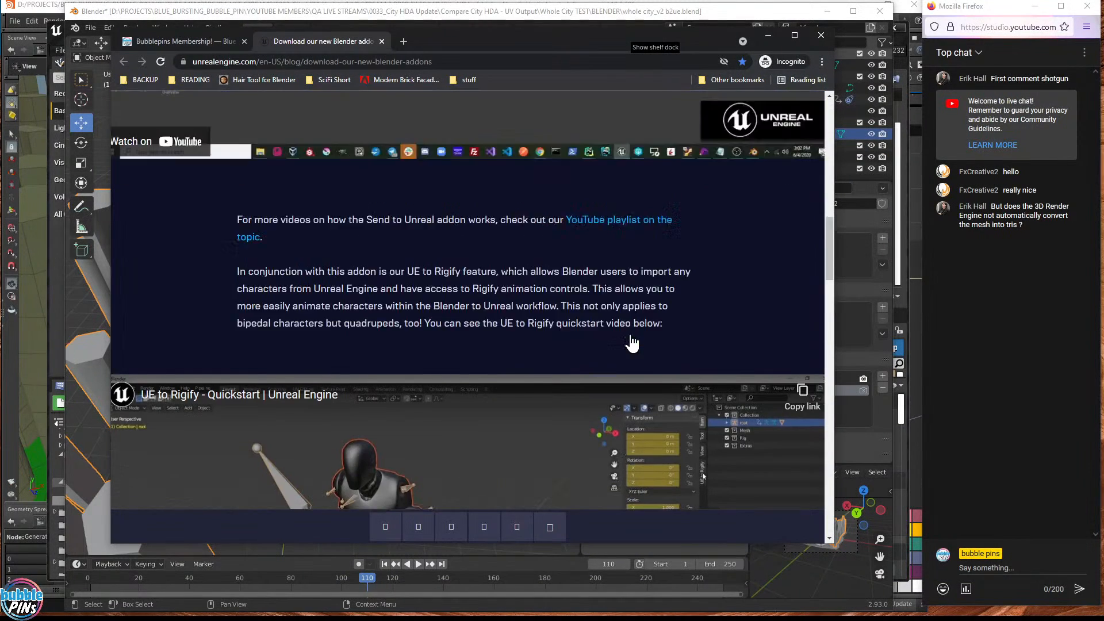
scroll(632, 344, "up", 15)
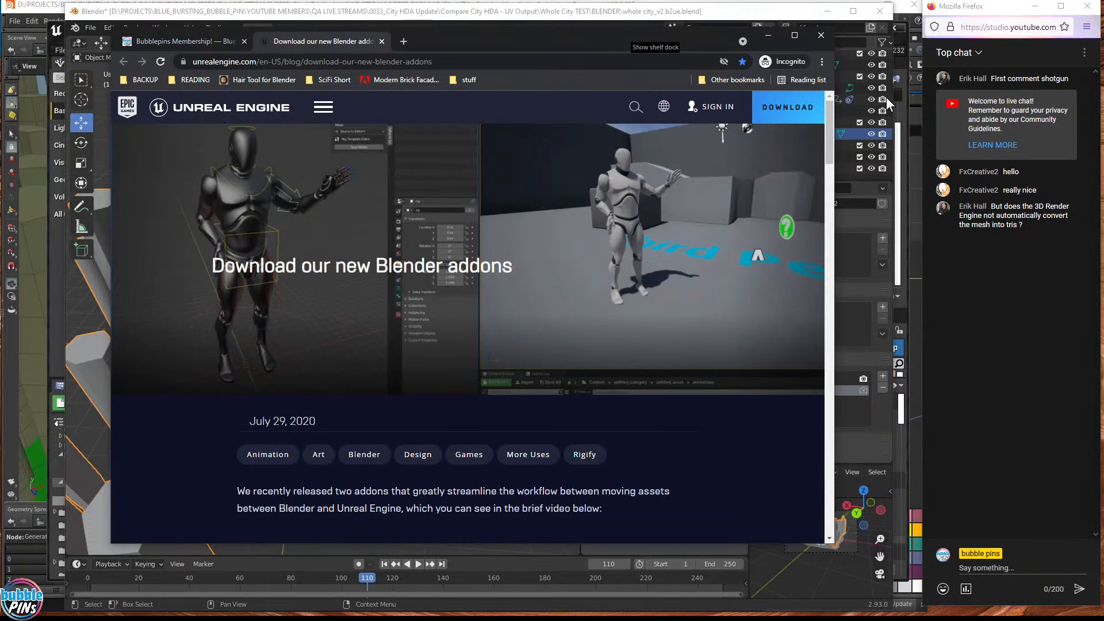
scroll(461, 381, "down", 12)
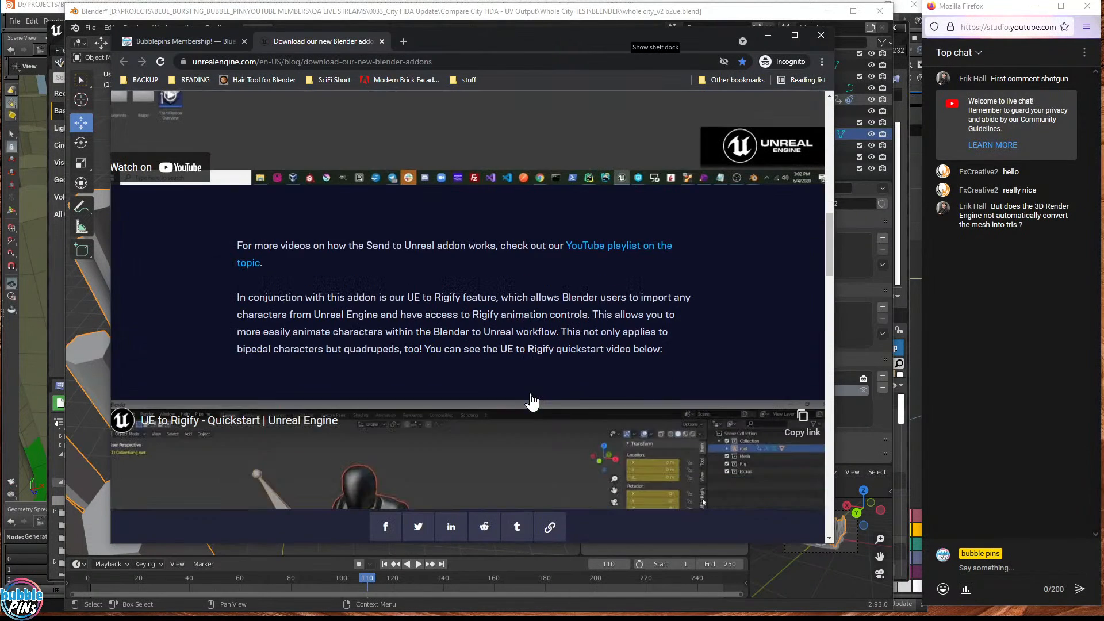
scroll(322, 299, "down", 10)
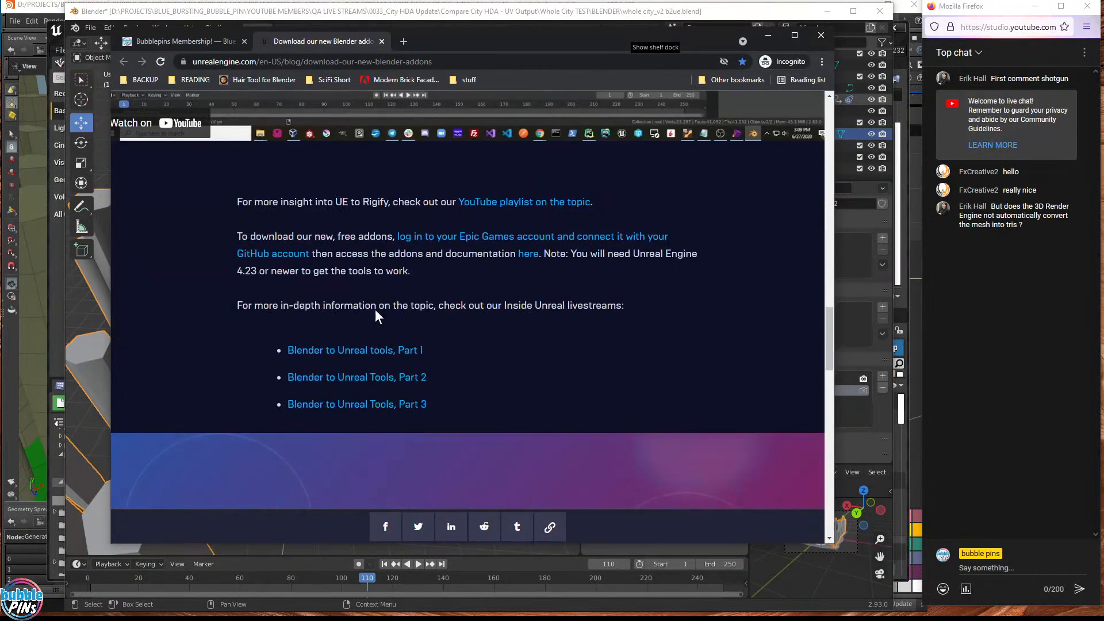
right_click(522, 243)
key("Escape")
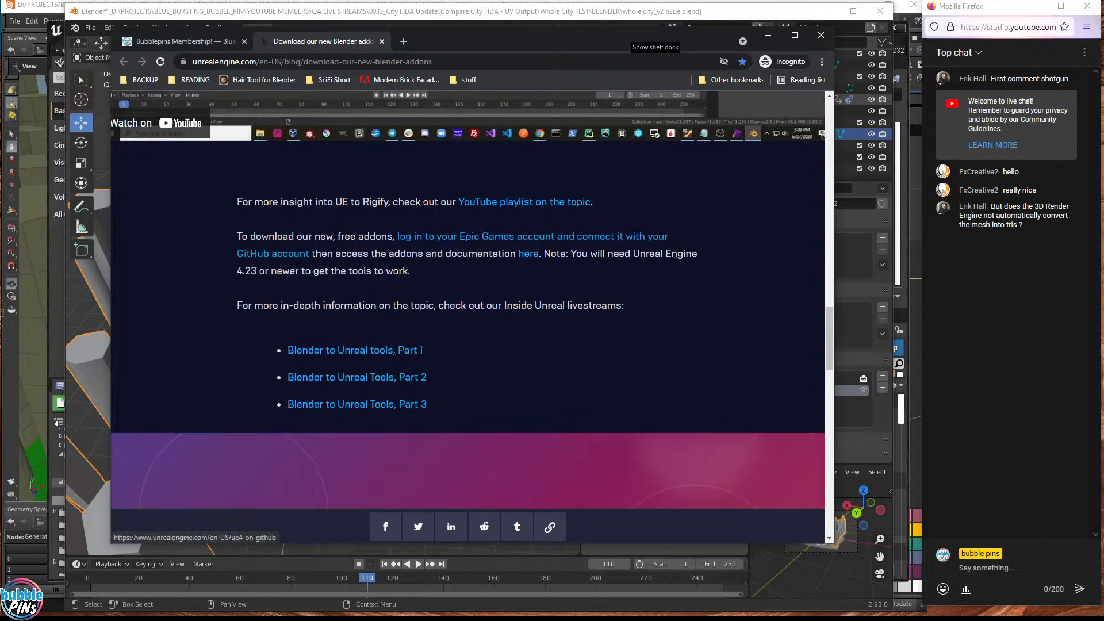
- Open the 'here' addon link in a new tab, which shows GitHub's epicgames/blendertools 404 page
right_click(525, 256)
left_click(541, 265)
left_click(443, 43)
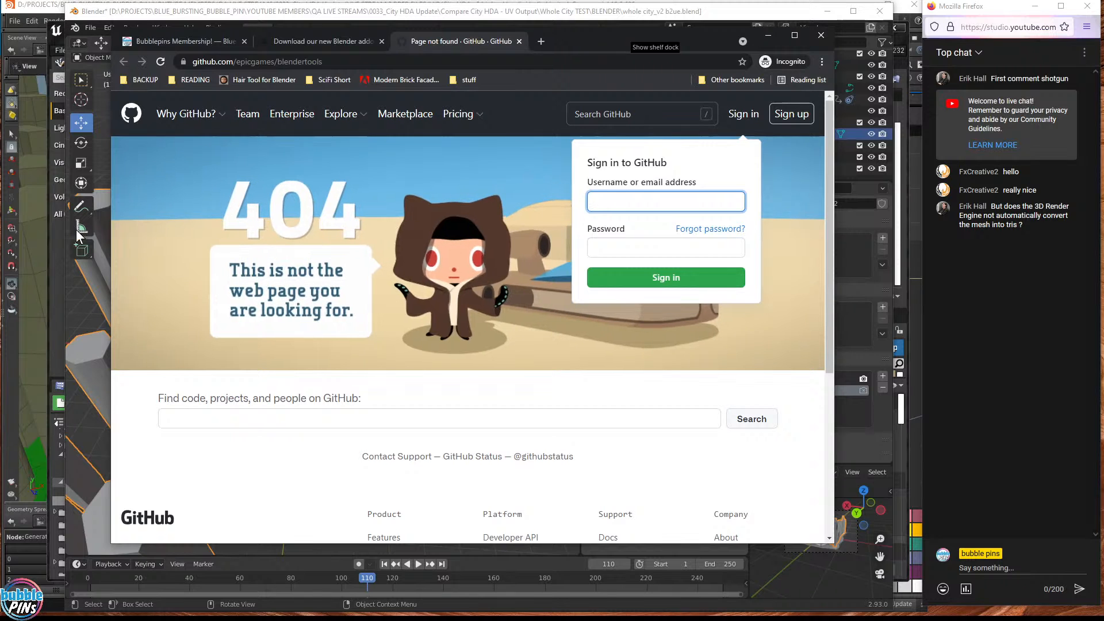
left_click(316, 42)
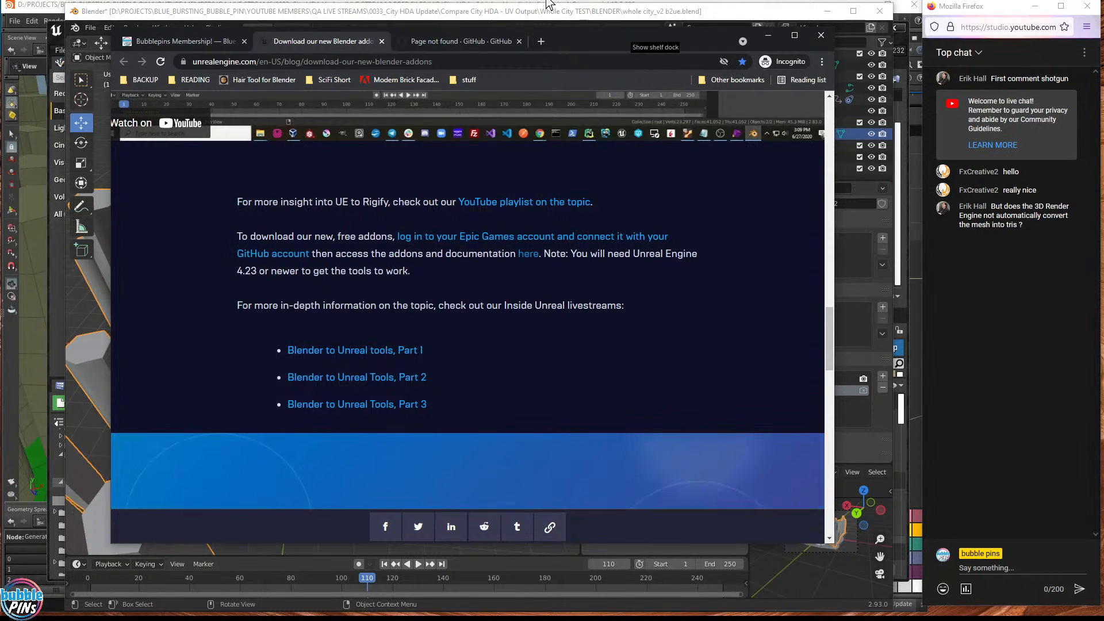
key("ctrl+Tab")
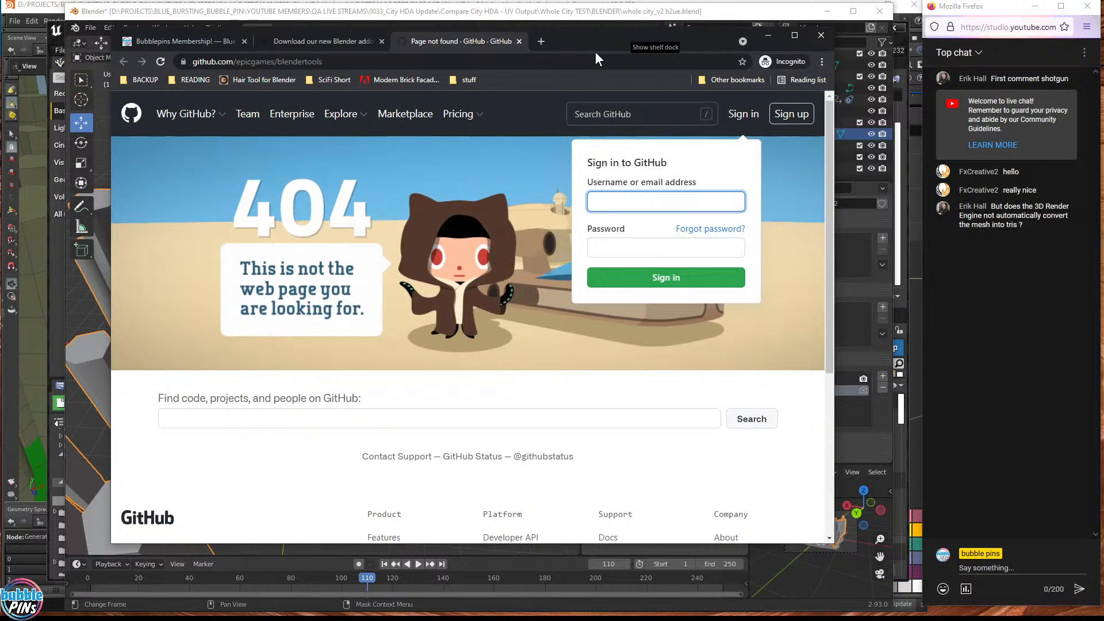
- Close the GitHub tab, move Chrome aside, and open Blender's Add-ons preferences
left_click(520, 44)
left_click_drag(548, 38, 1103, 10)
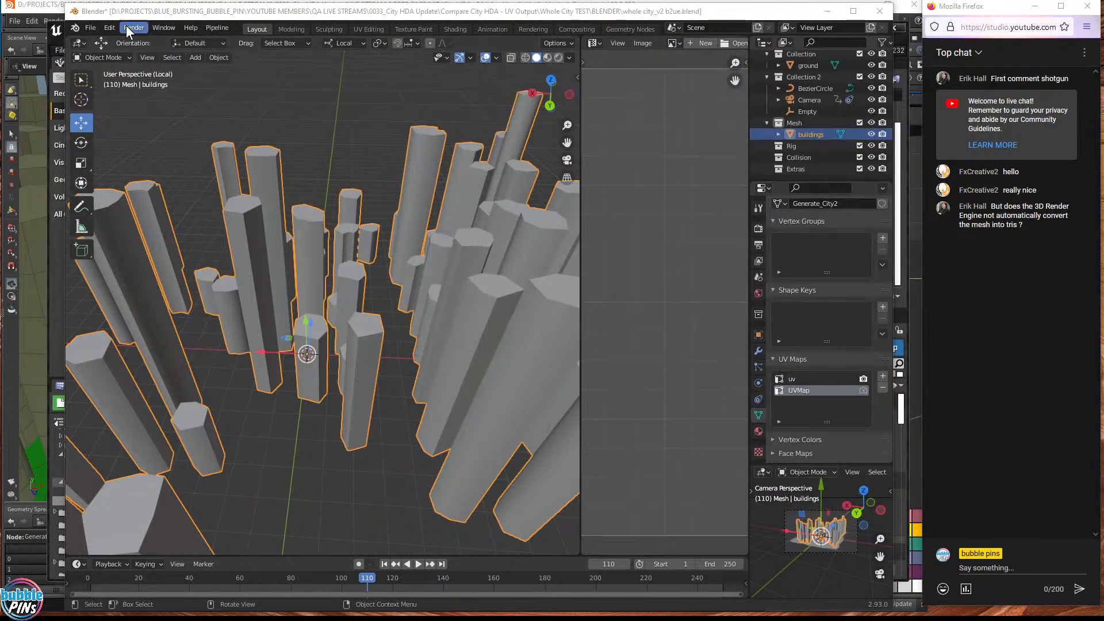
left_click(101, 28)
left_click(136, 204)
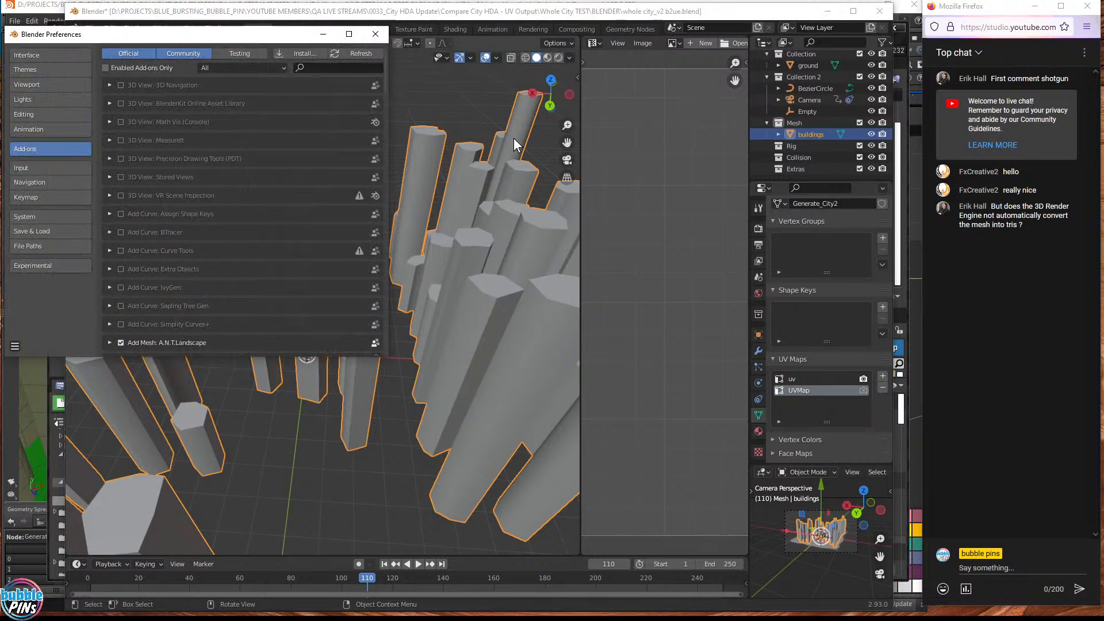
- Cancel the add-on install file browser, close Preferences, and view the Pipeline menu
left_click(299, 53)
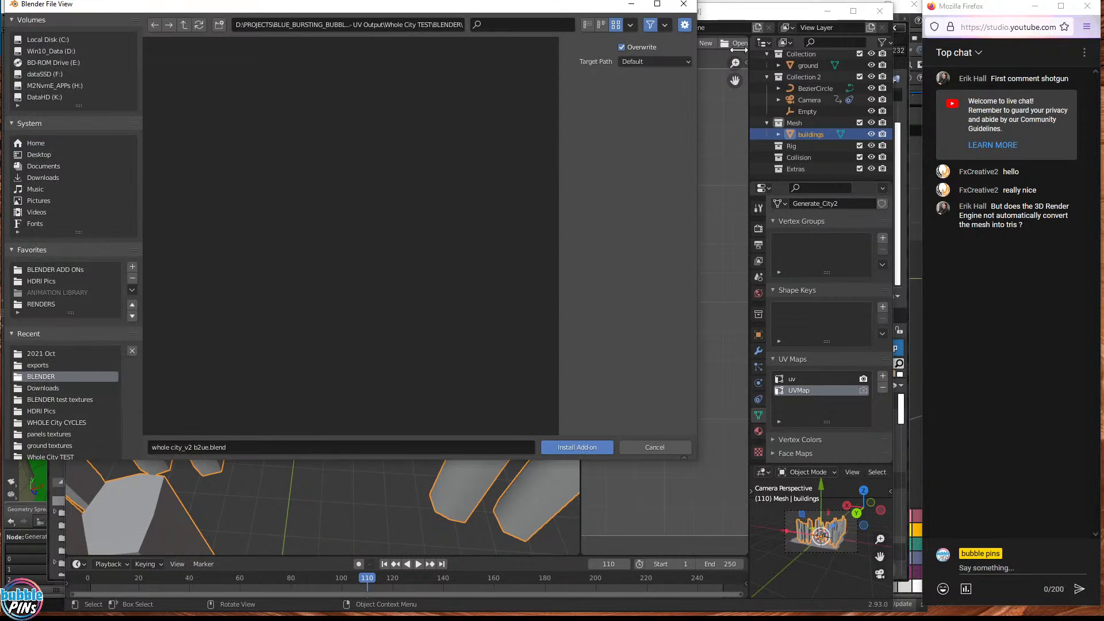
left_click(683, 5)
left_click(379, 35)
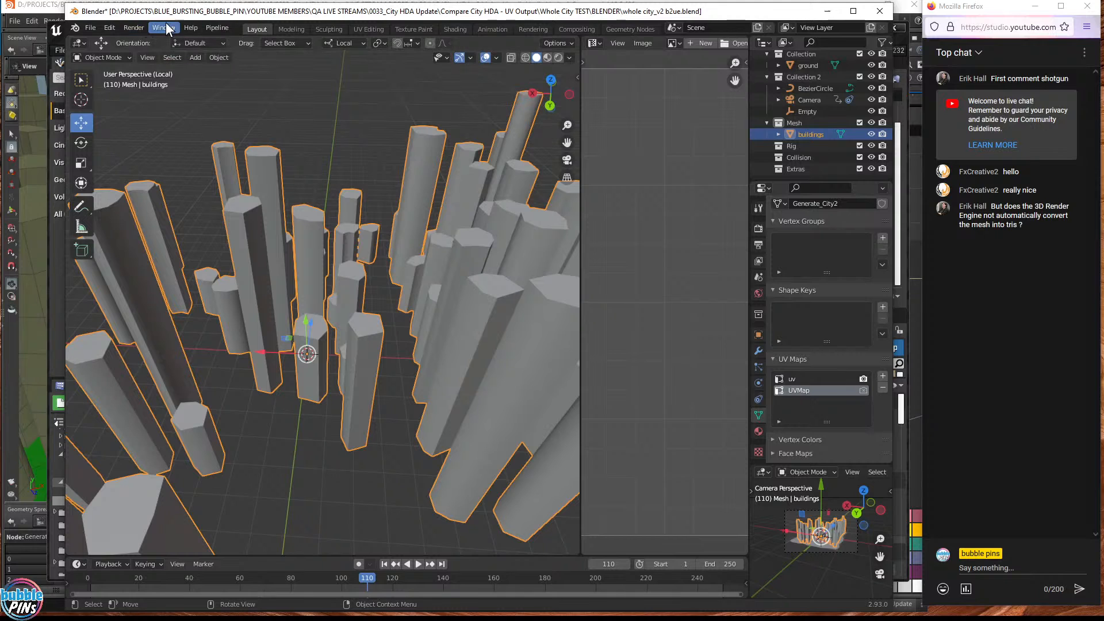
left_click(219, 28)
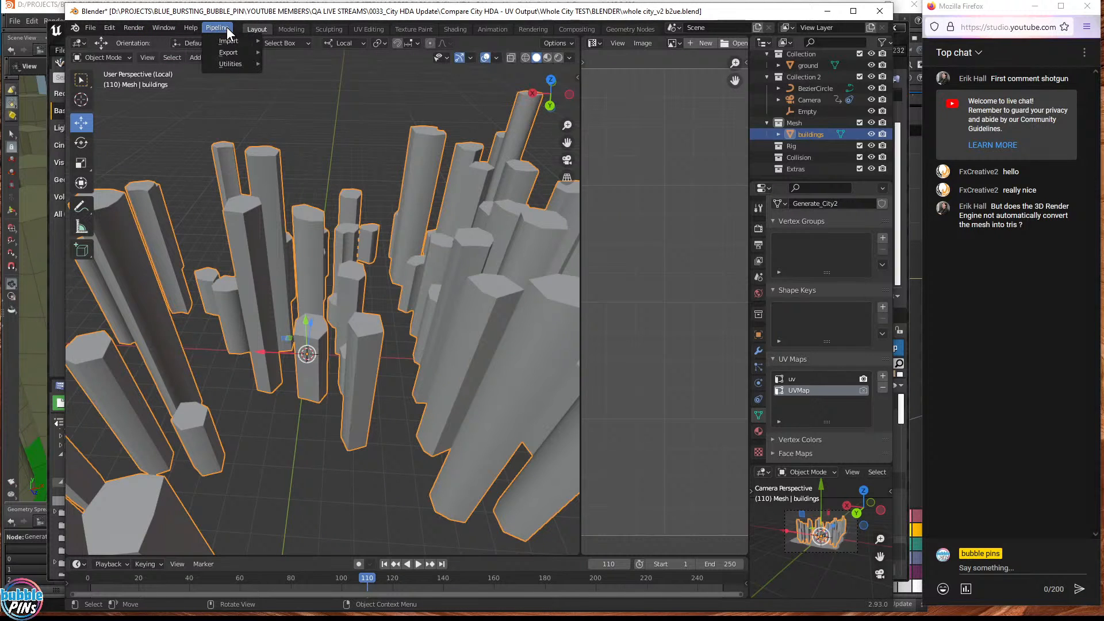
- Select the buildings object inside the Mesh collection in the Outliner
left_click(227, 26)
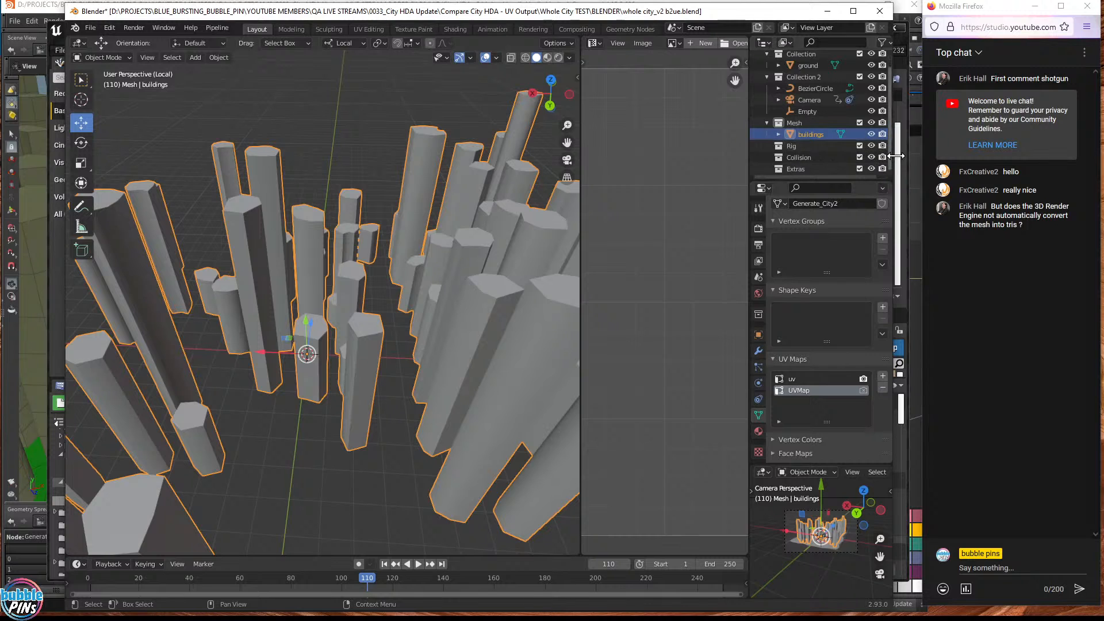
left_click_drag(895, 156, 907, 159)
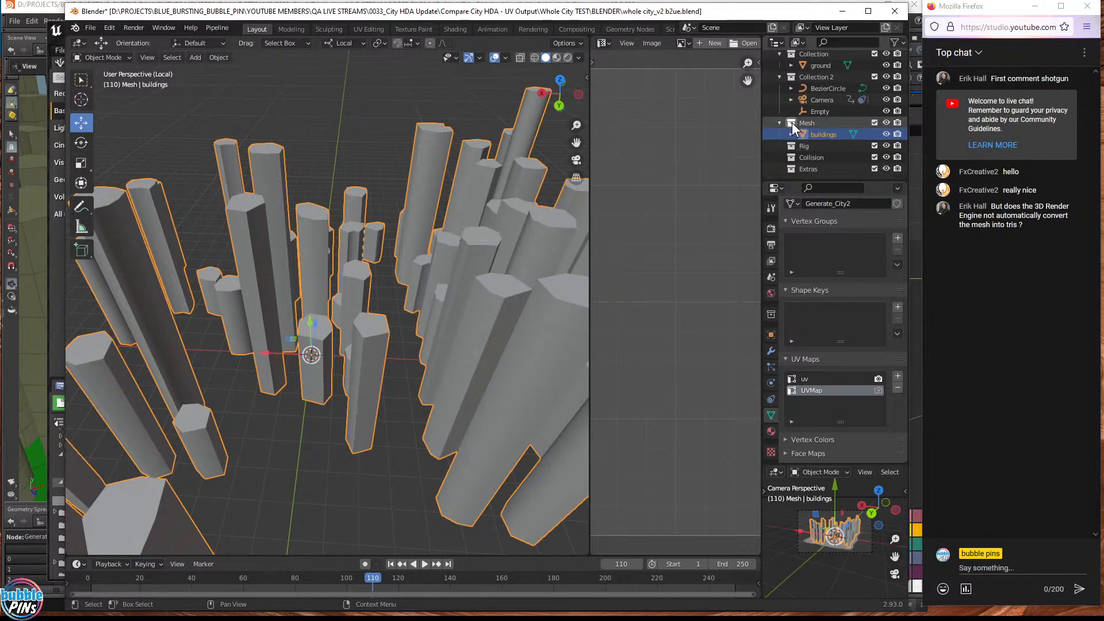
left_click(779, 123)
left_click(815, 133)
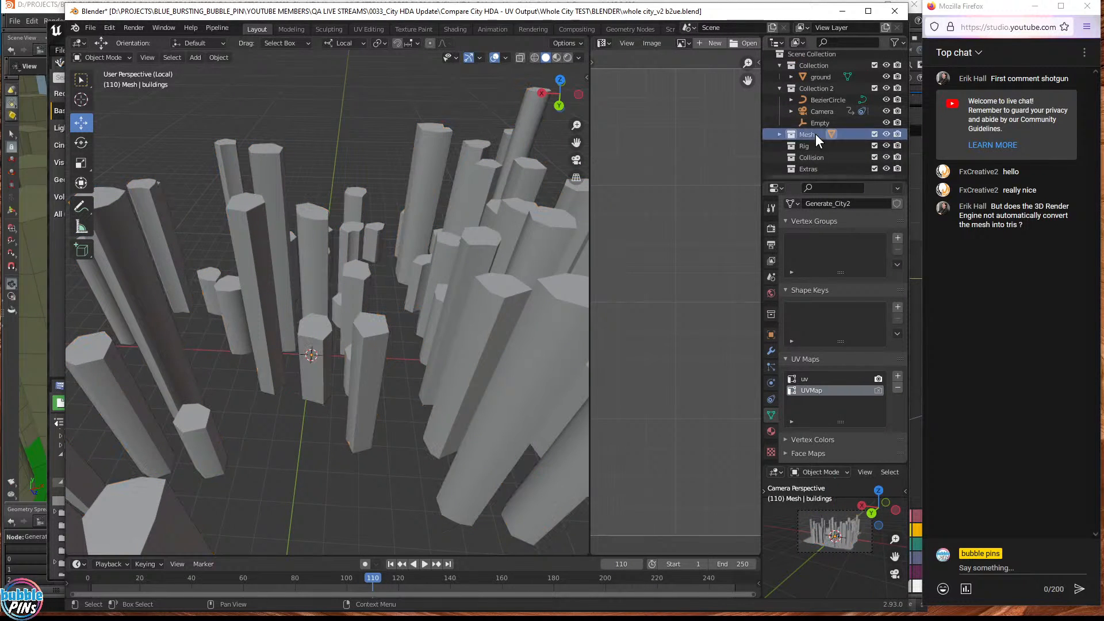
left_click(817, 170, "shift")
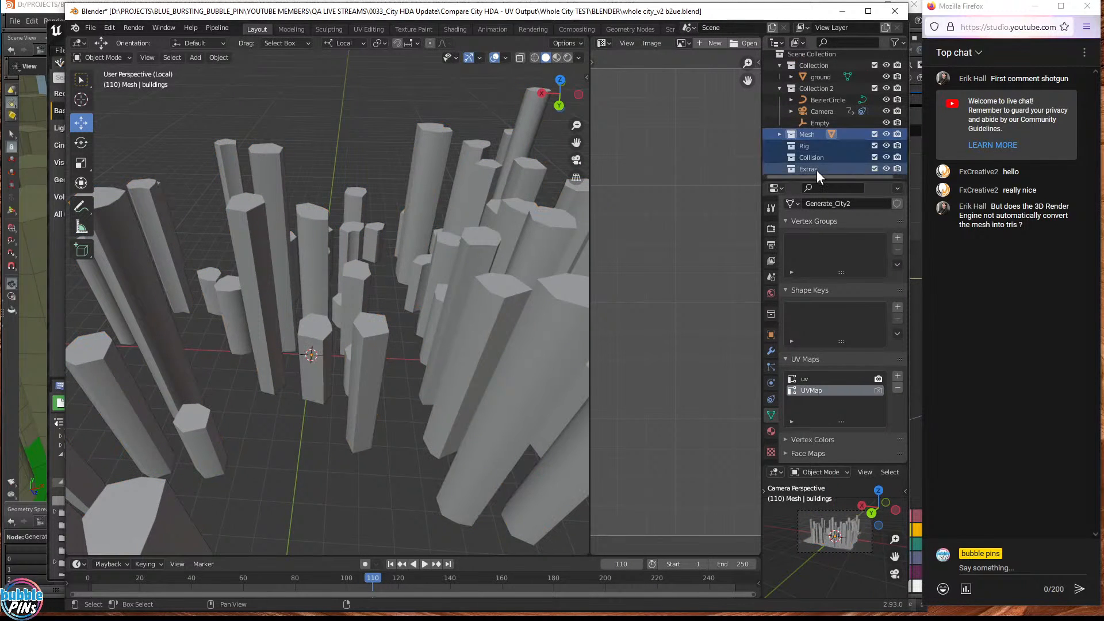
left_click(808, 134)
left_click(778, 135)
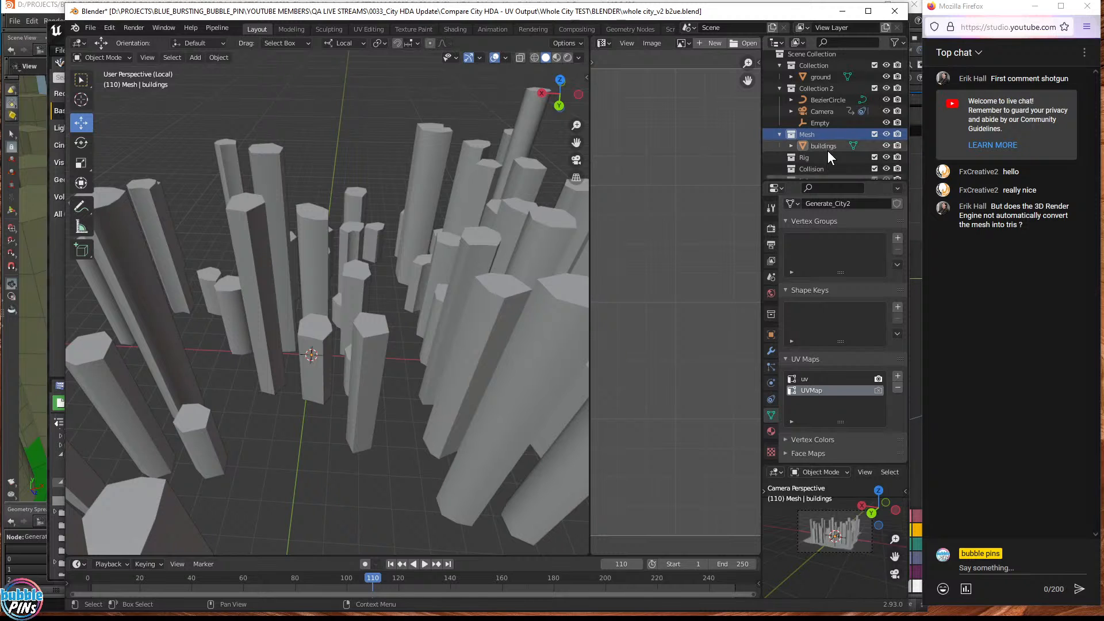
left_click(833, 146)
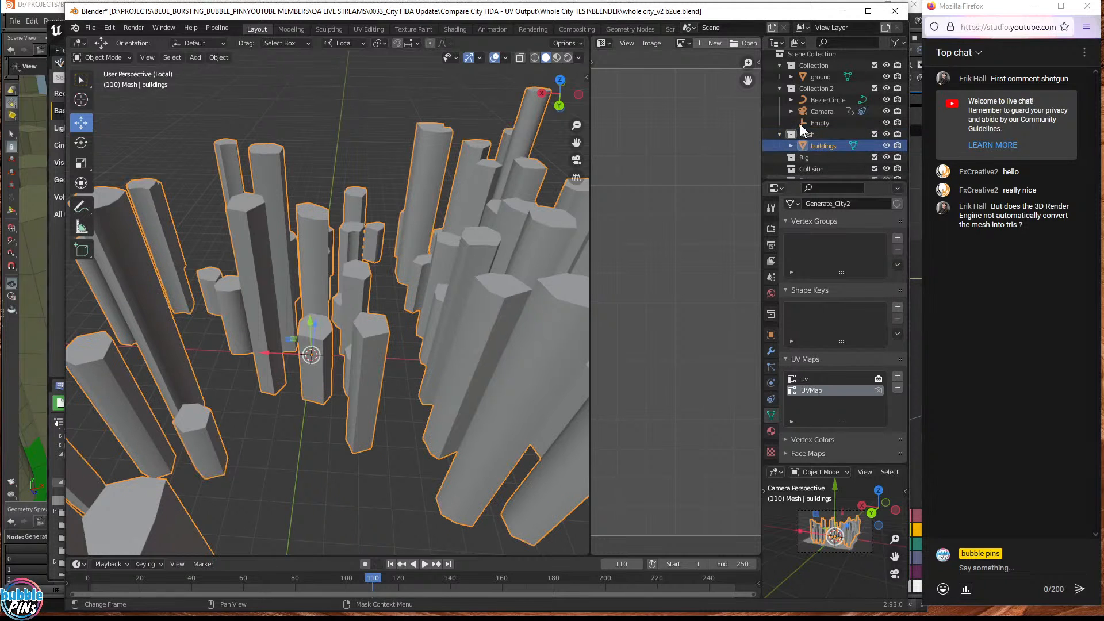
- Orbit around the city buildings and choose Pipeline > Export to send them to Unreal
middle_click_drag(390, 253, 505, 268)
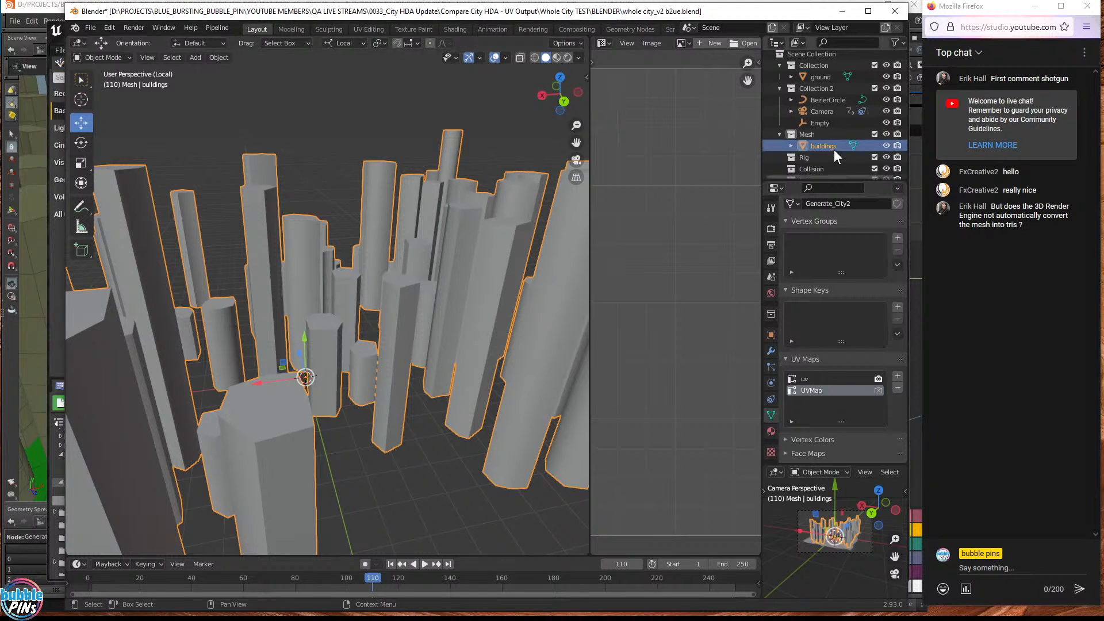
mouse_move(834, 149)
left_mouse_down()
mouse_move(814, 71)
mouse_move(826, 154)
mouse_move(816, 147)
left_mouse_up()
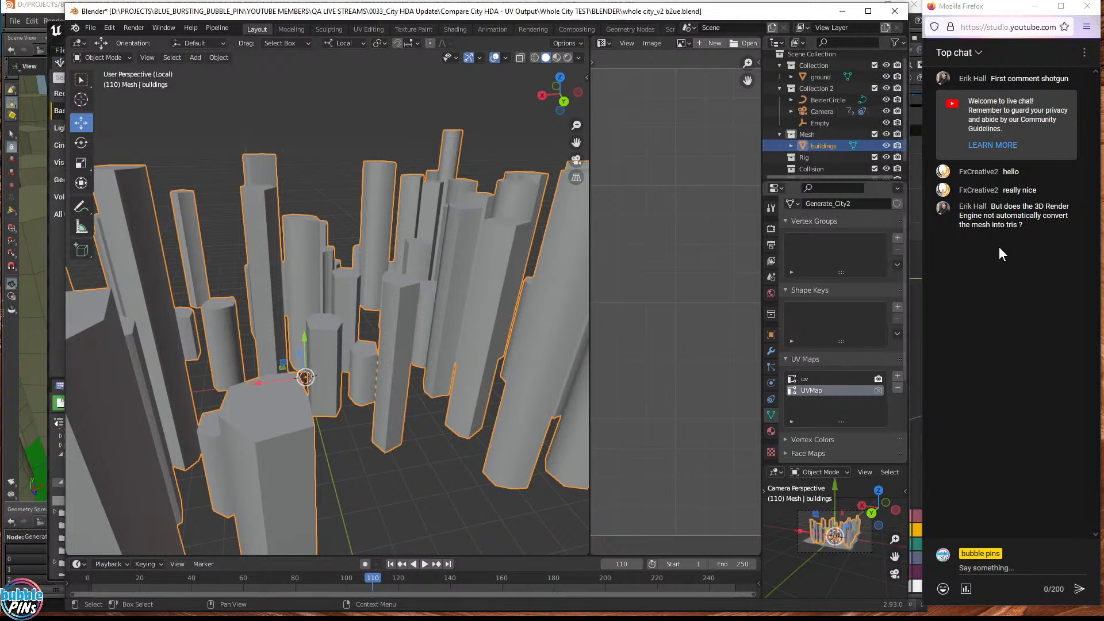
left_click(221, 30)
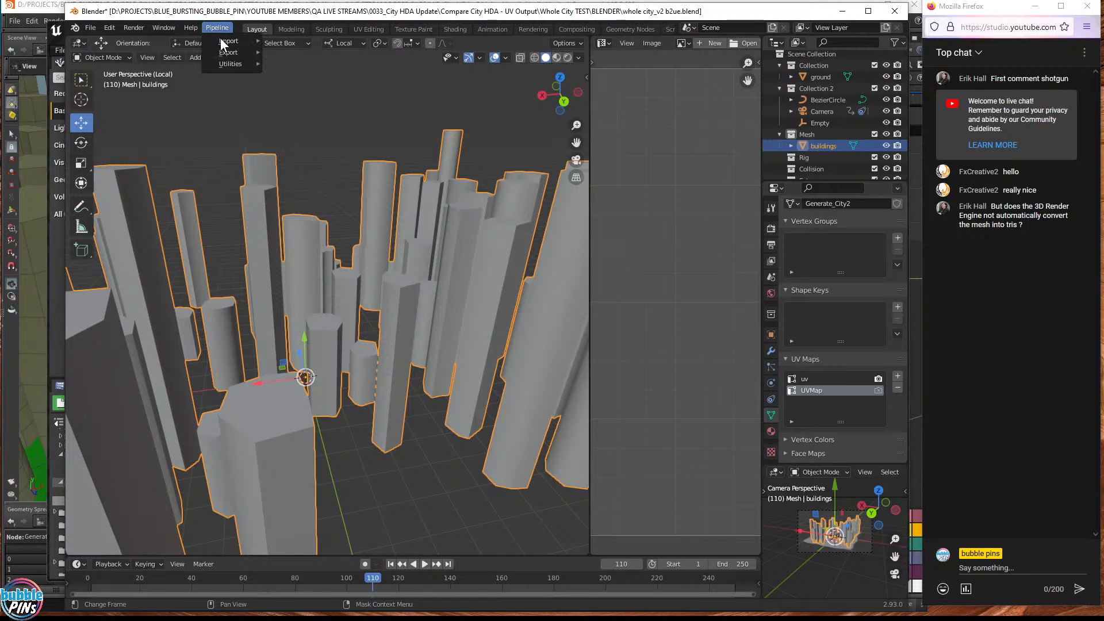
mouse_move(219, 53)
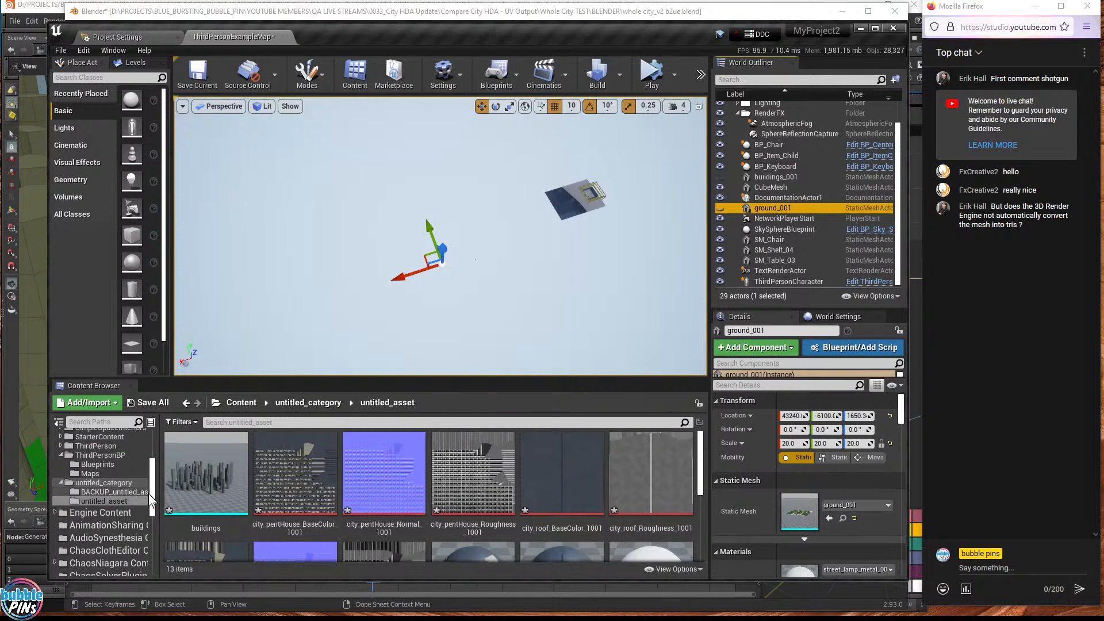
- Open the untitled_asset folder under untitled_category in the Content Browser
left_click(88, 483)
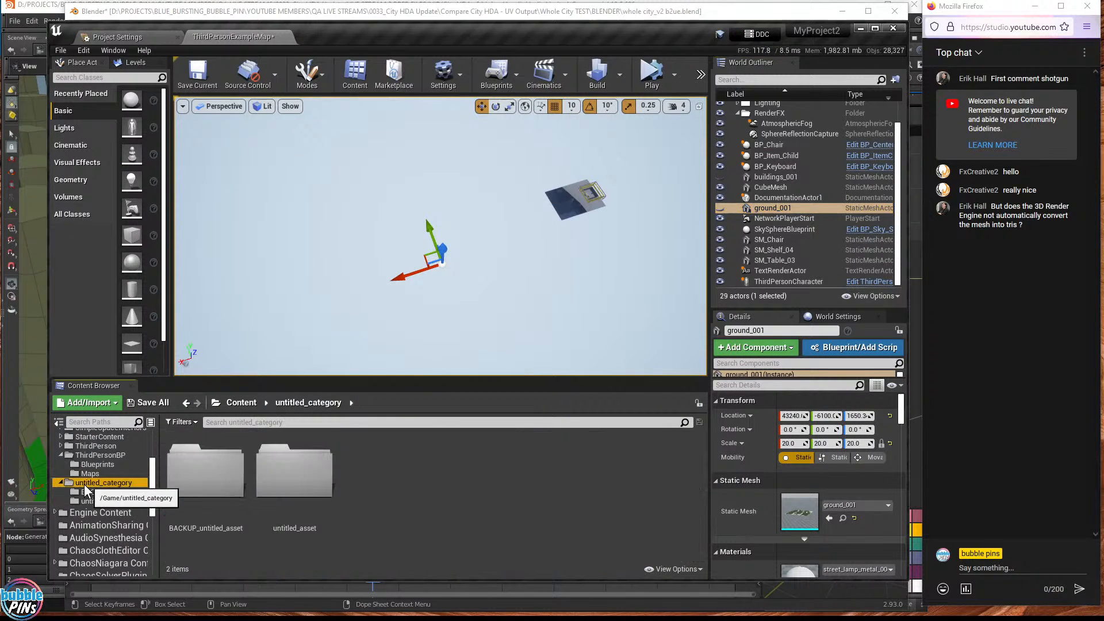
left_click(207, 517)
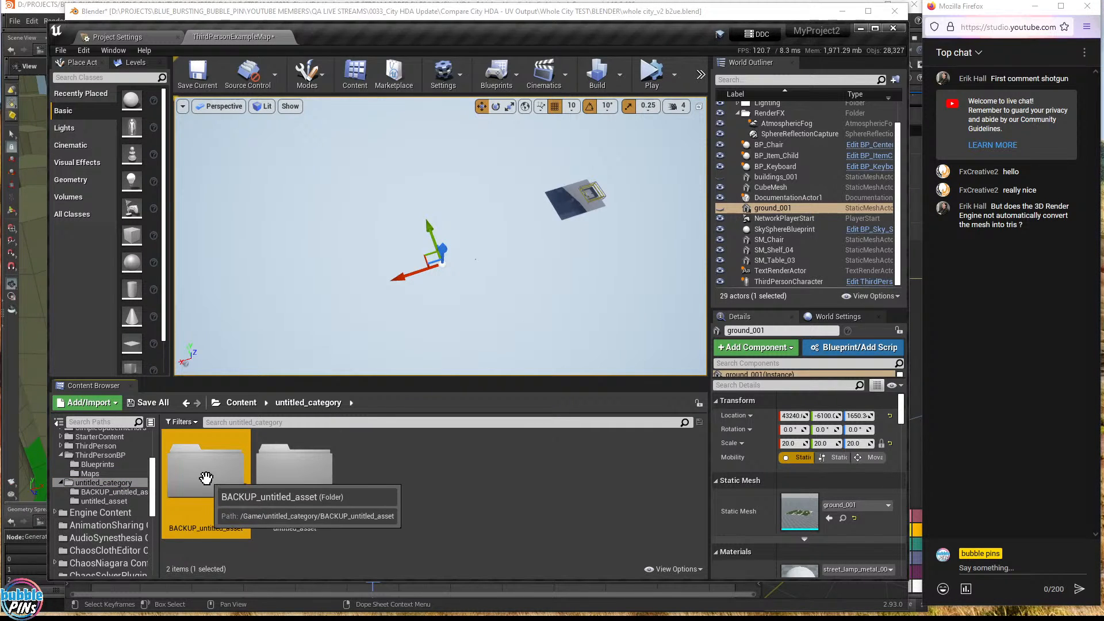
left_click(309, 485)
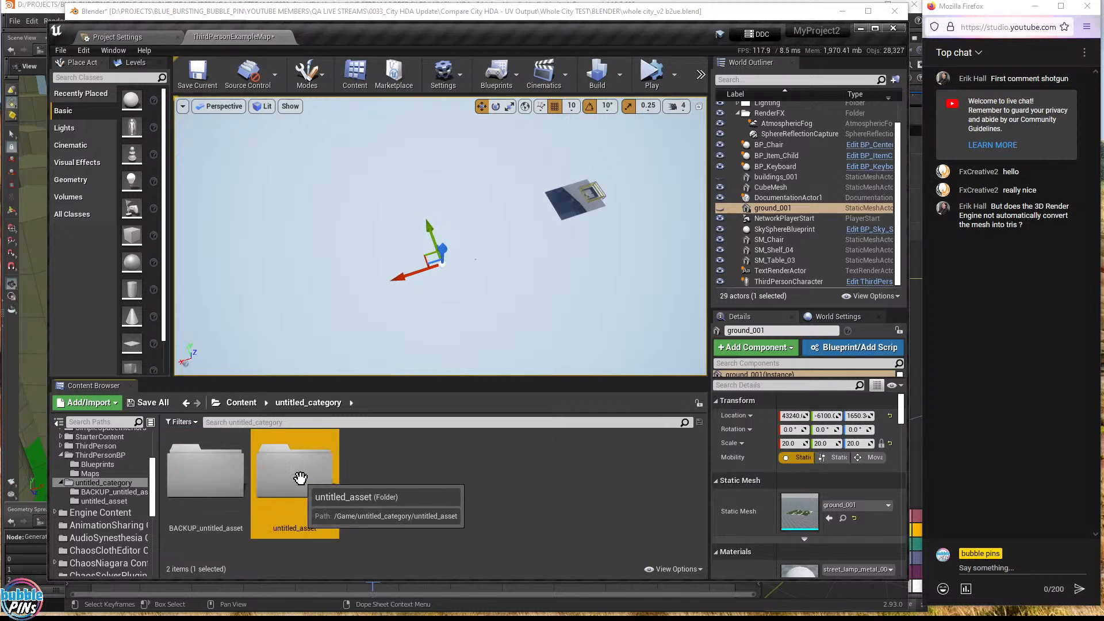
double_click(322, 477)
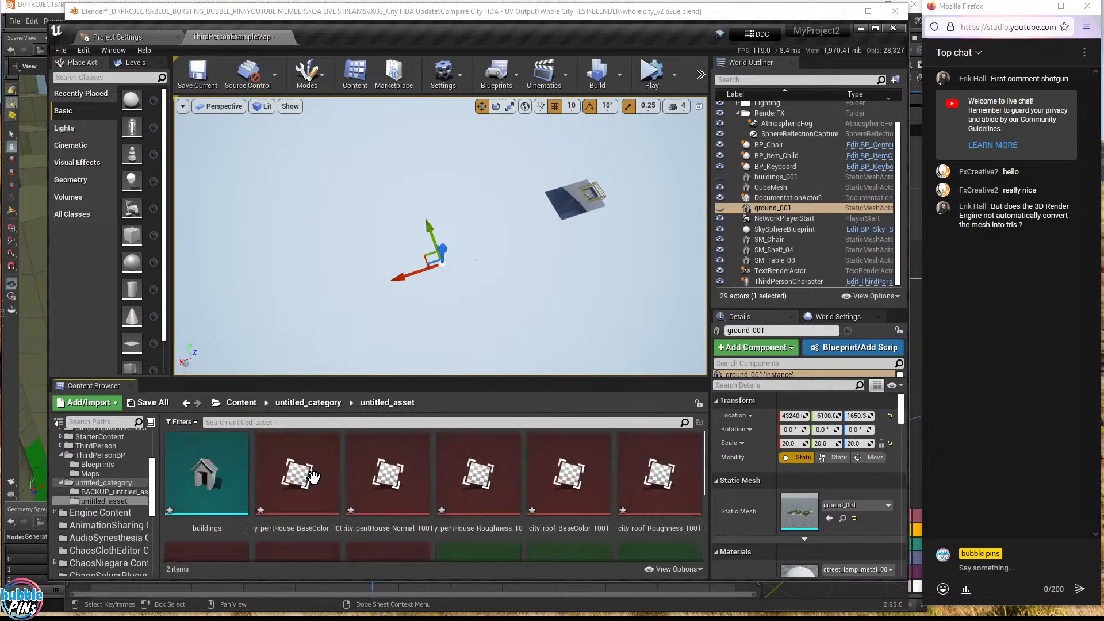
- Place the buildings mesh into the level and orbit to view the city skyline
mouse_move(244, 498)
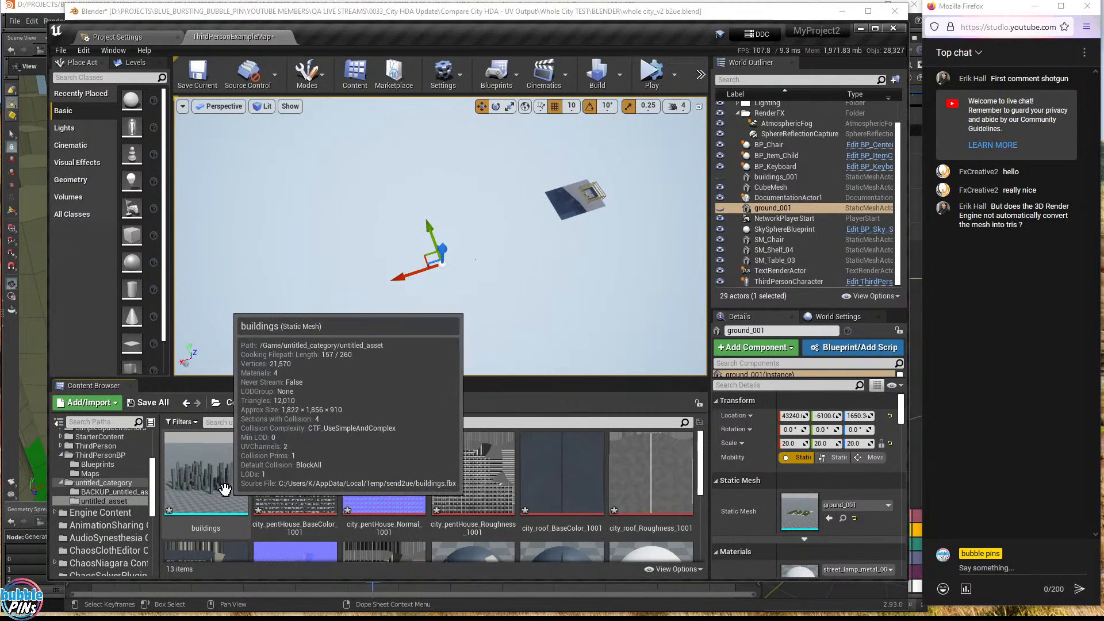
left_click_drag(190, 493, 302, 241)
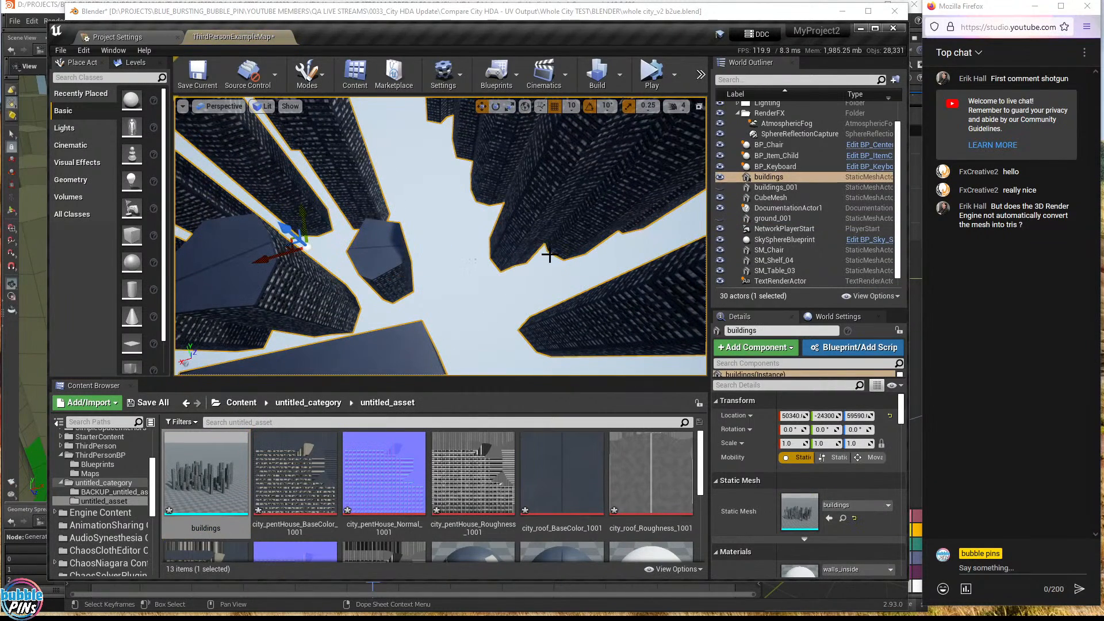
right_click_drag(507, 253, 518, 228)
left_click_drag(517, 228, 518, 228, "alt")
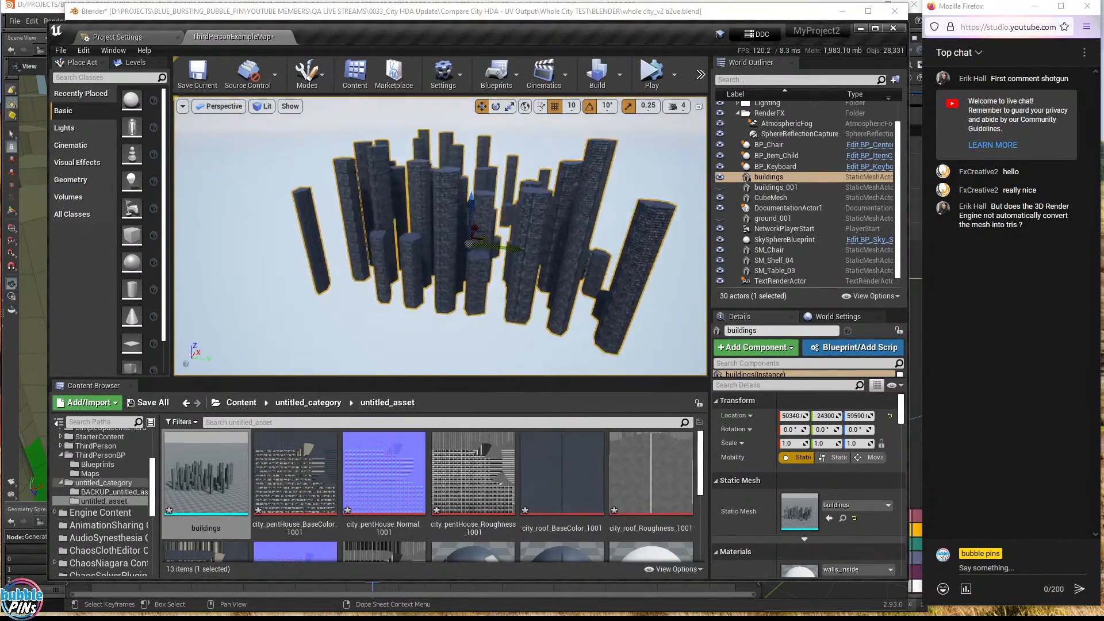
scroll(523, 241, "up", 4)
scroll(478, 219, "down", 3)
scroll(478, 218, "down", 1)
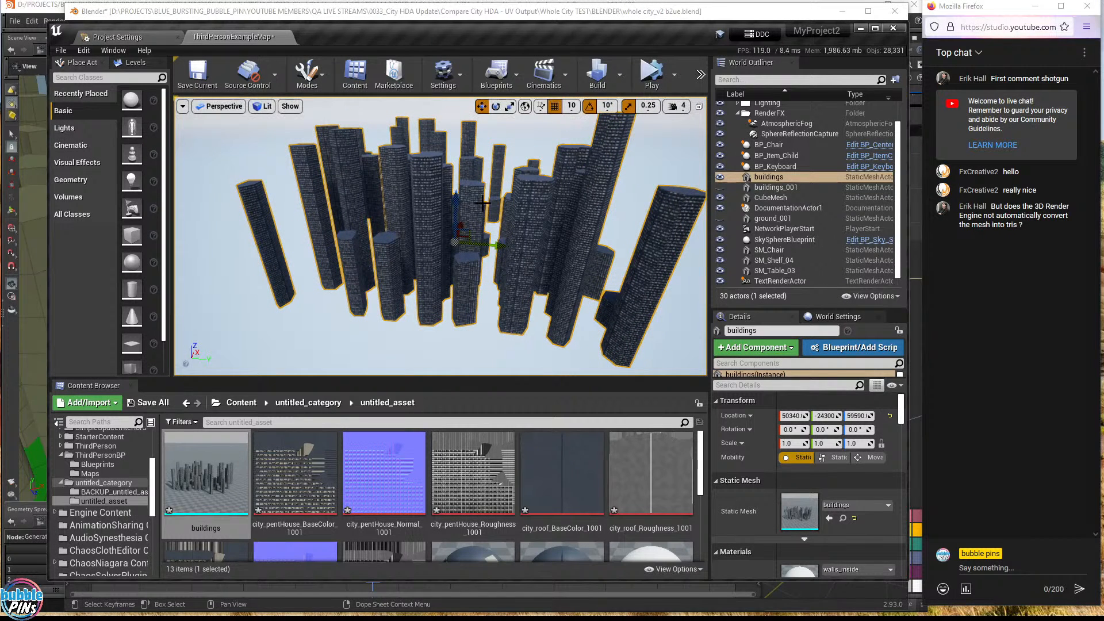
- Use Browse to Asset on the buildings actor and open its static mesh in the editor
right_click(421, 181)
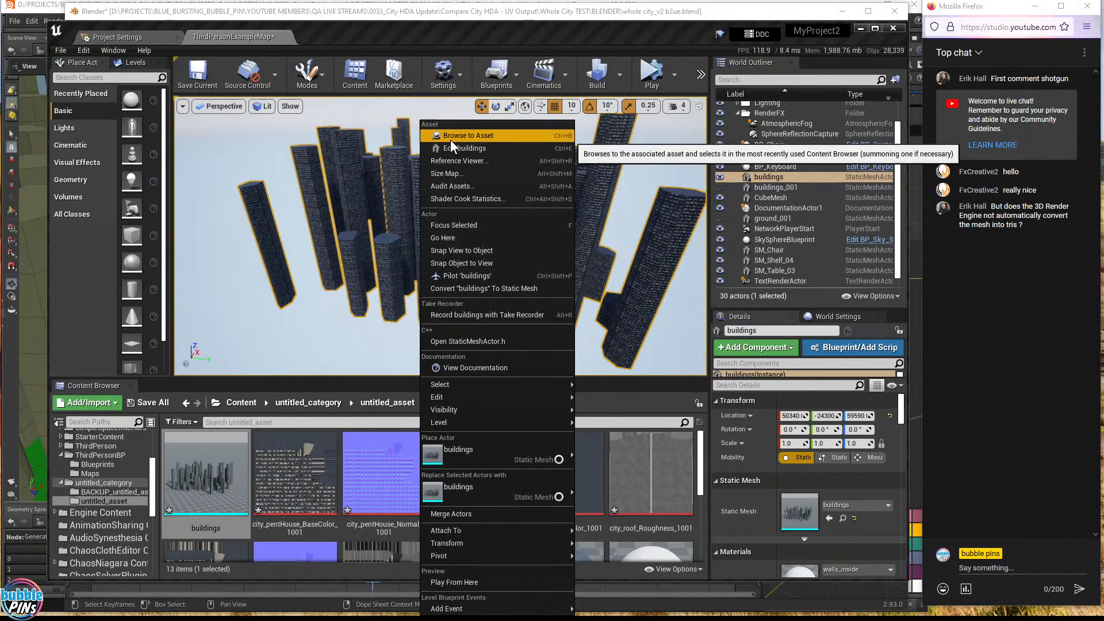
left_click(489, 138)
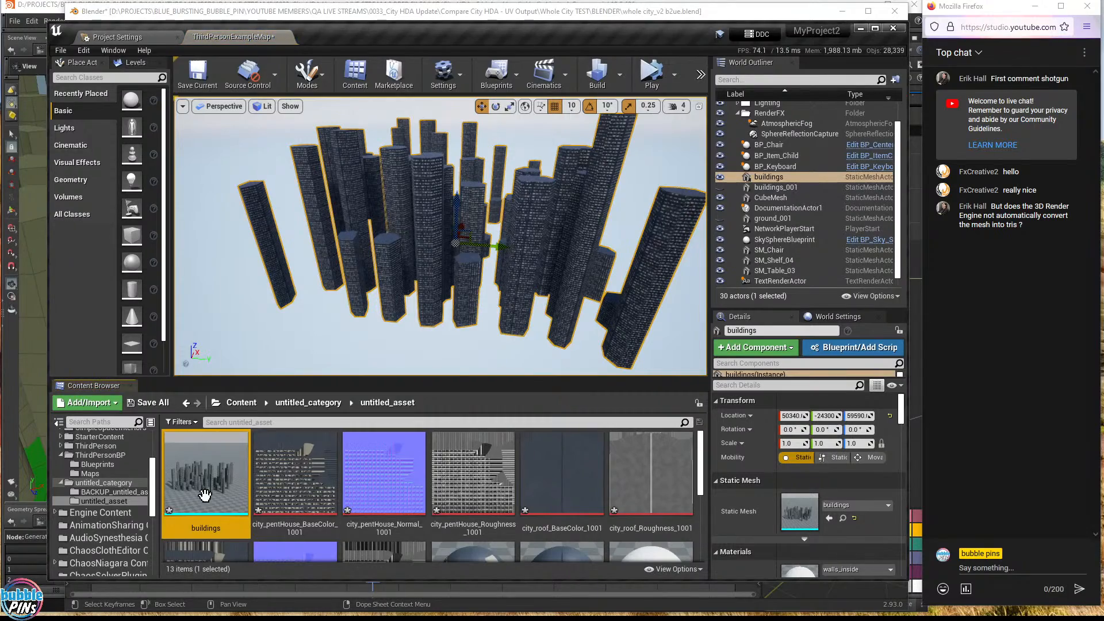
mouse_move(244, 515)
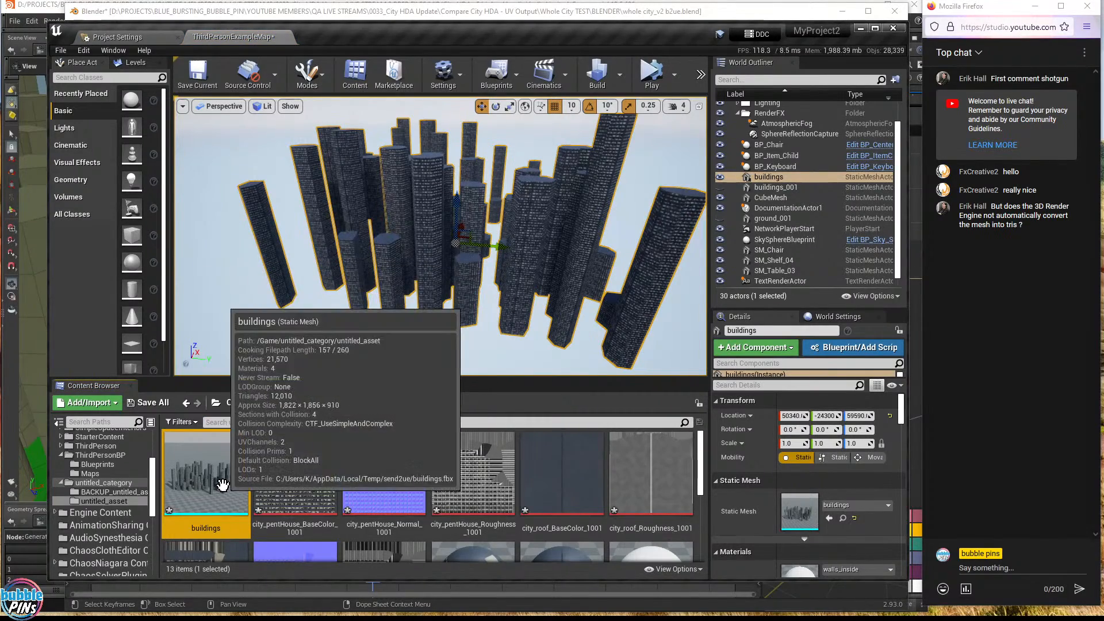
double_click(199, 480)
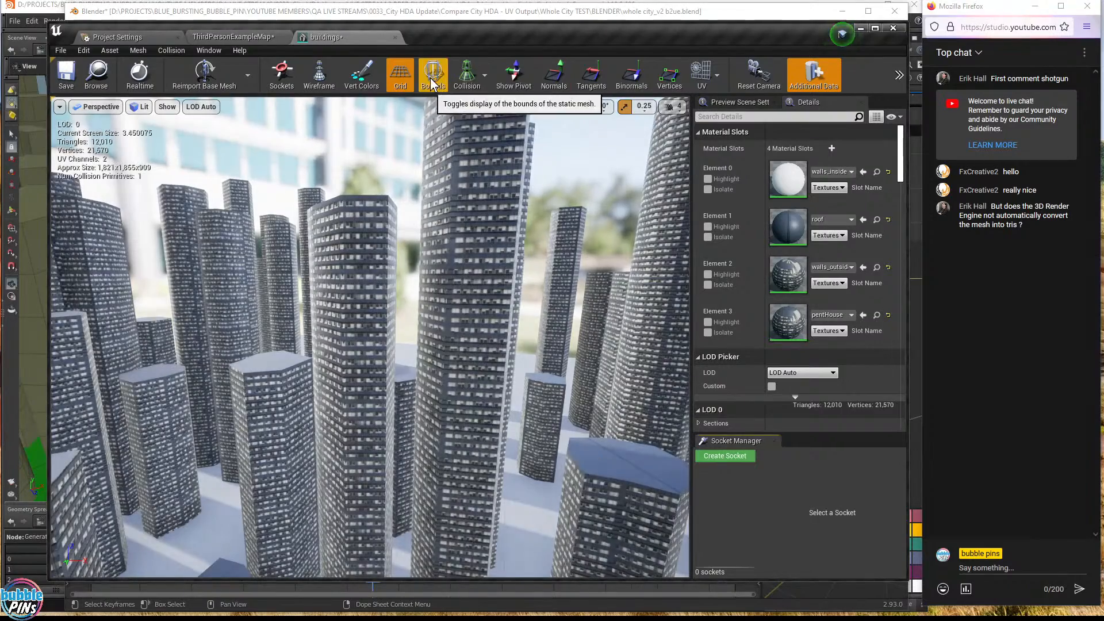
- Show the buildings mesh's Complex Collision wireframe and inspect it in the preview
left_click(465, 88)
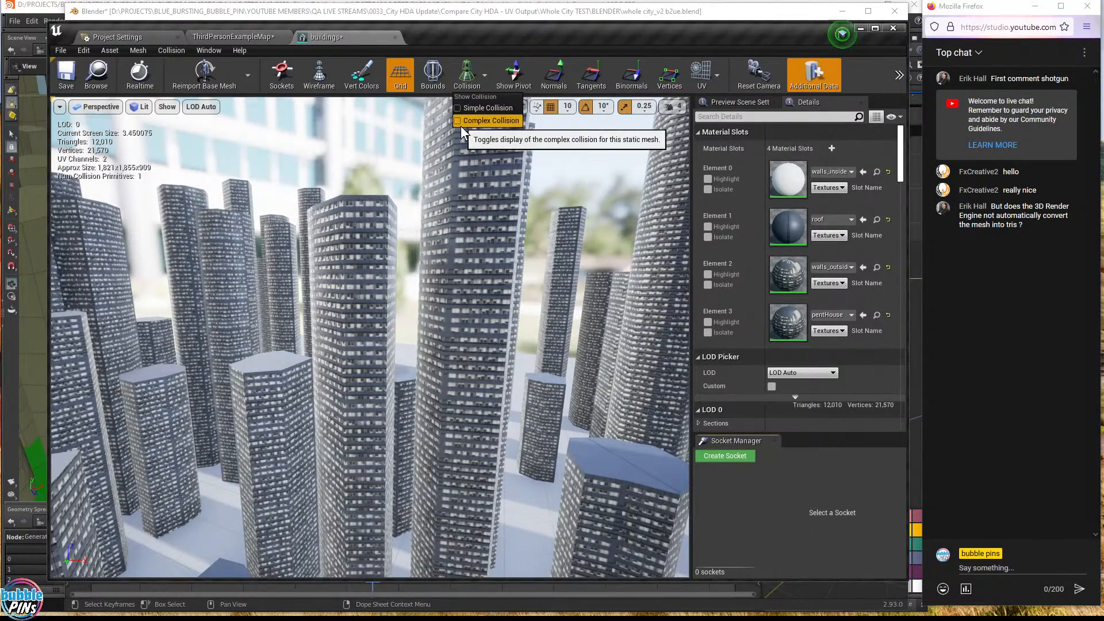
left_click(460, 121)
left_click_drag(346, 313, 431, 324)
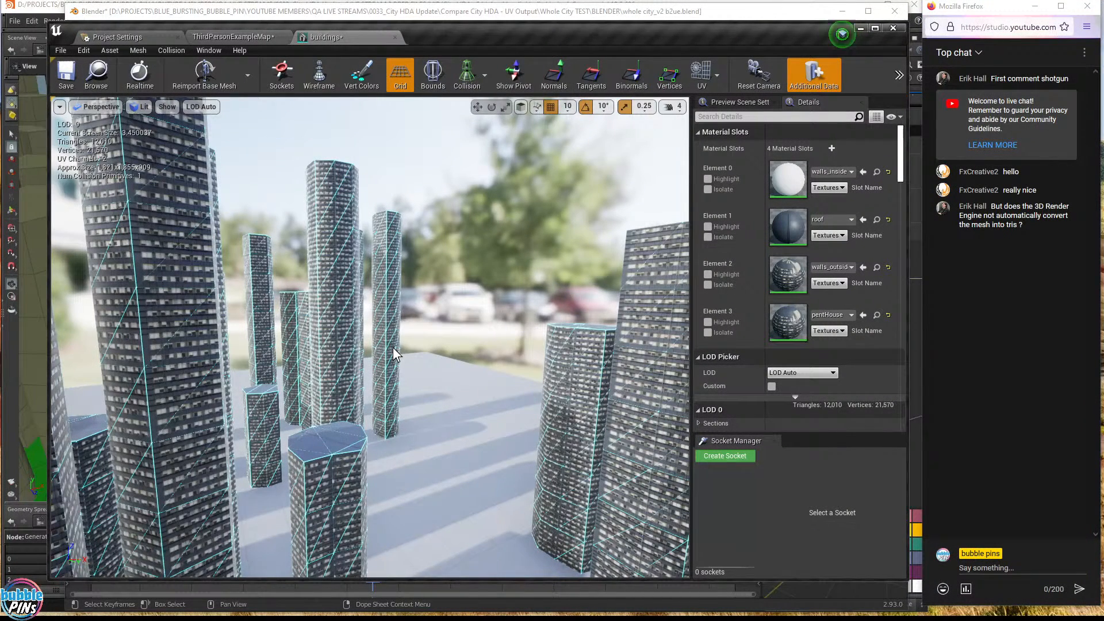
scroll(805, 167, "down", 10)
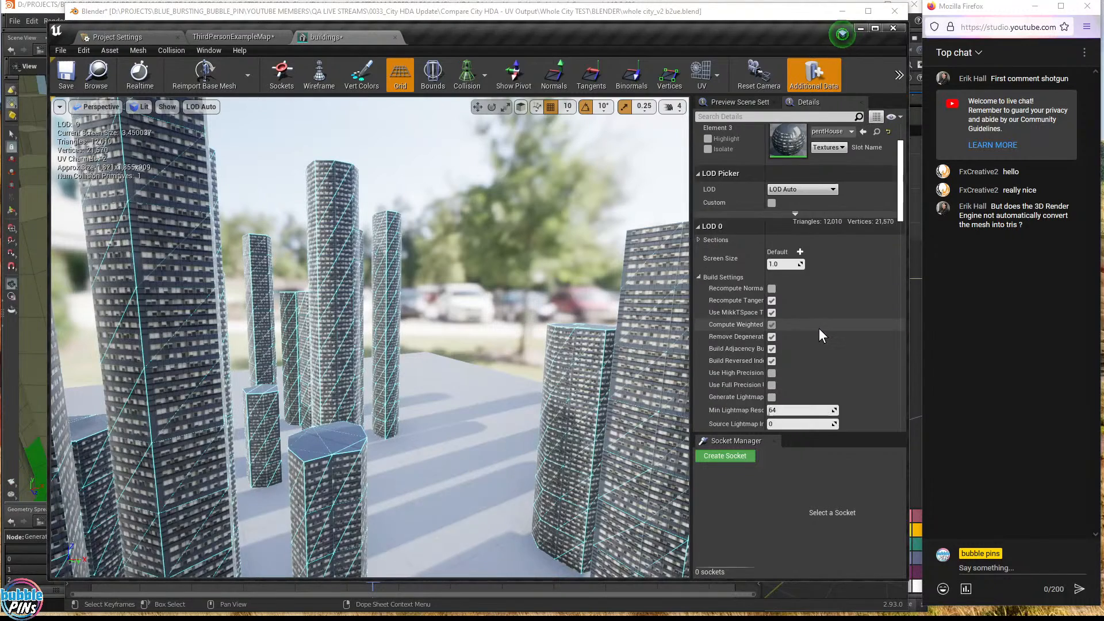
scroll(819, 327, "down", 10)
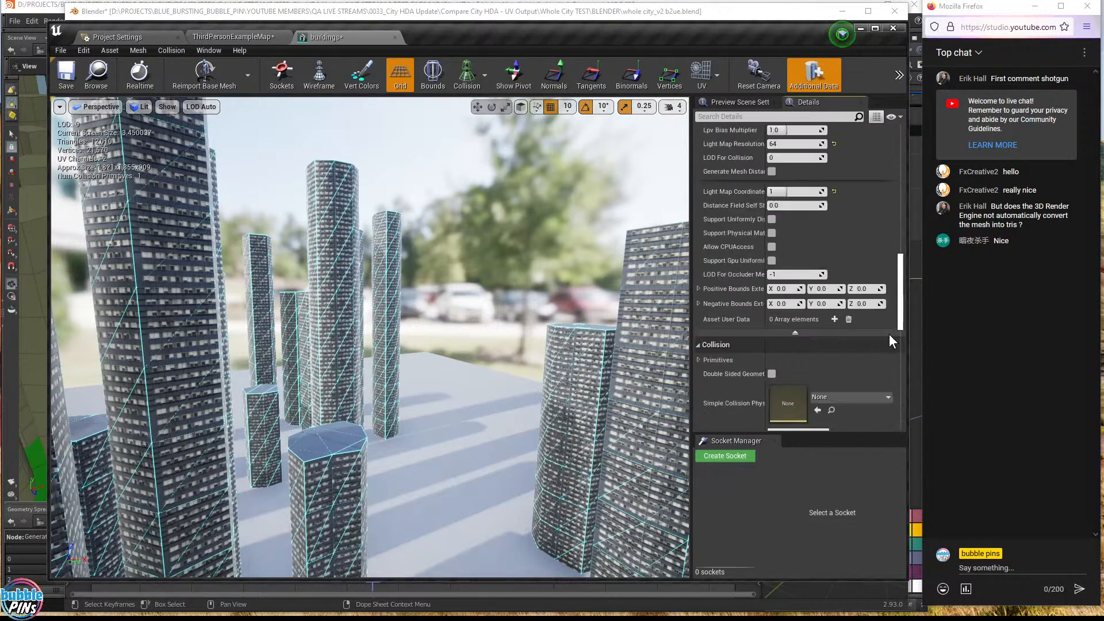
scroll(892, 386, "up", 8)
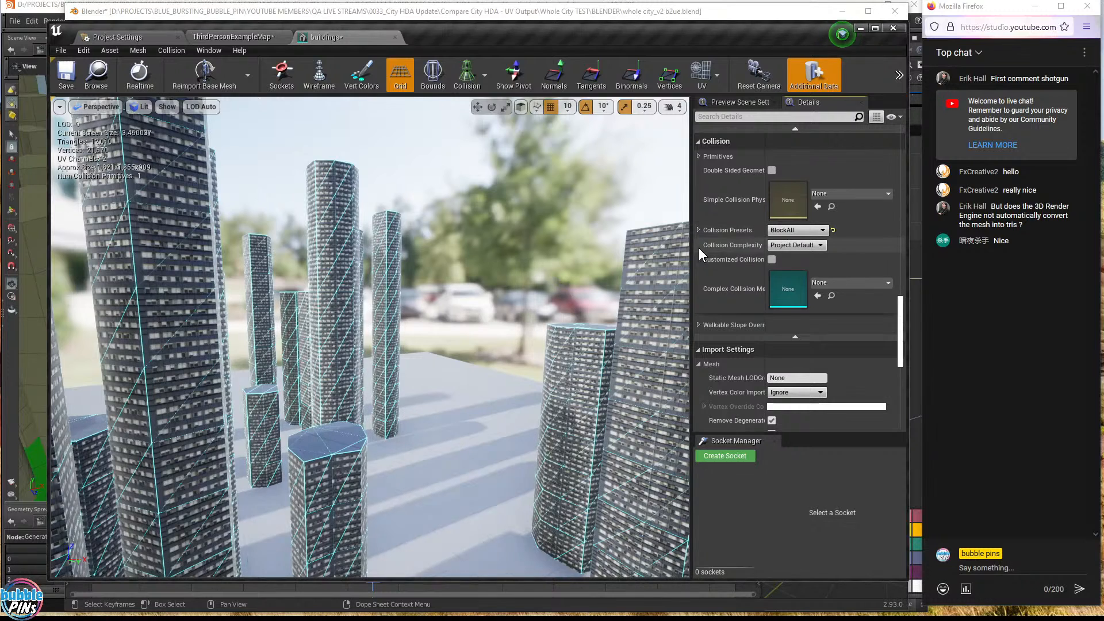
- Set Collision Complexity to Use Complex Collision As Simple, save, and close the mesh editor
left_click(776, 246)
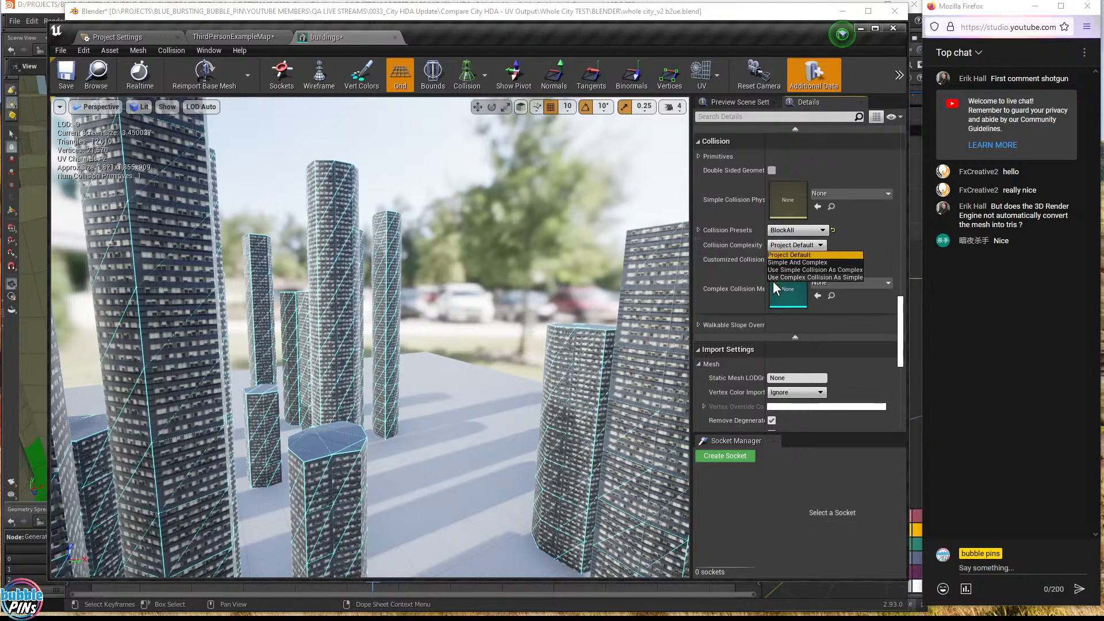
left_click(844, 278)
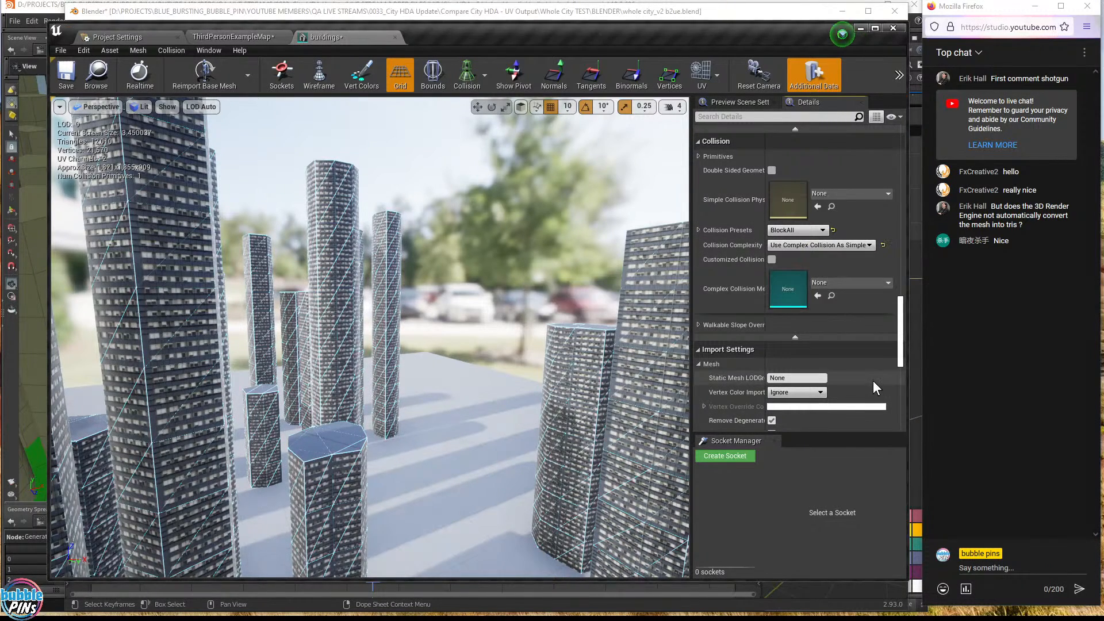
left_click(83, 77)
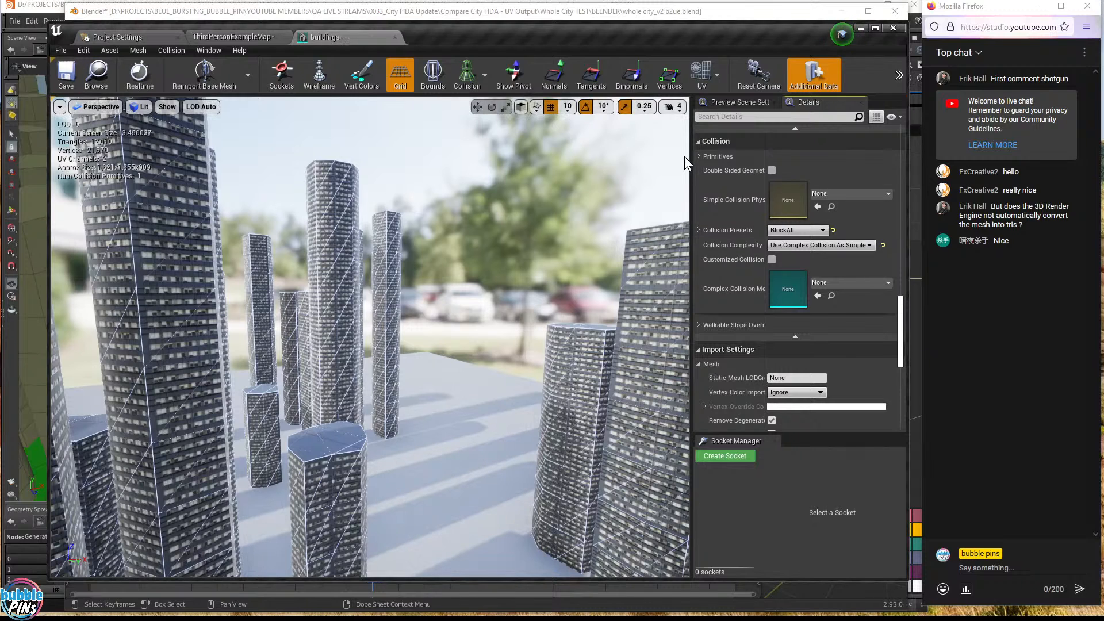
left_click(395, 38)
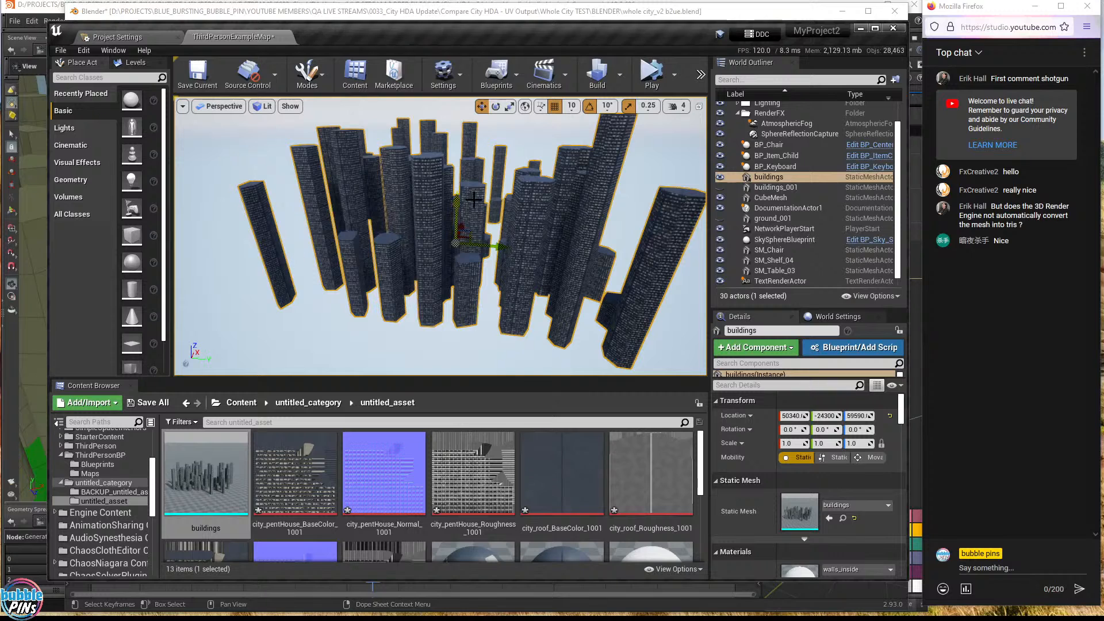
right_click_drag(627, 253, 586, 250)
left_click_drag(379, 260, 201, 268, "alt")
- Hide the buildings actor and make buildings_001 visible in the World Outliner
left_click_drag(488, 305, 608, 288, "alt")
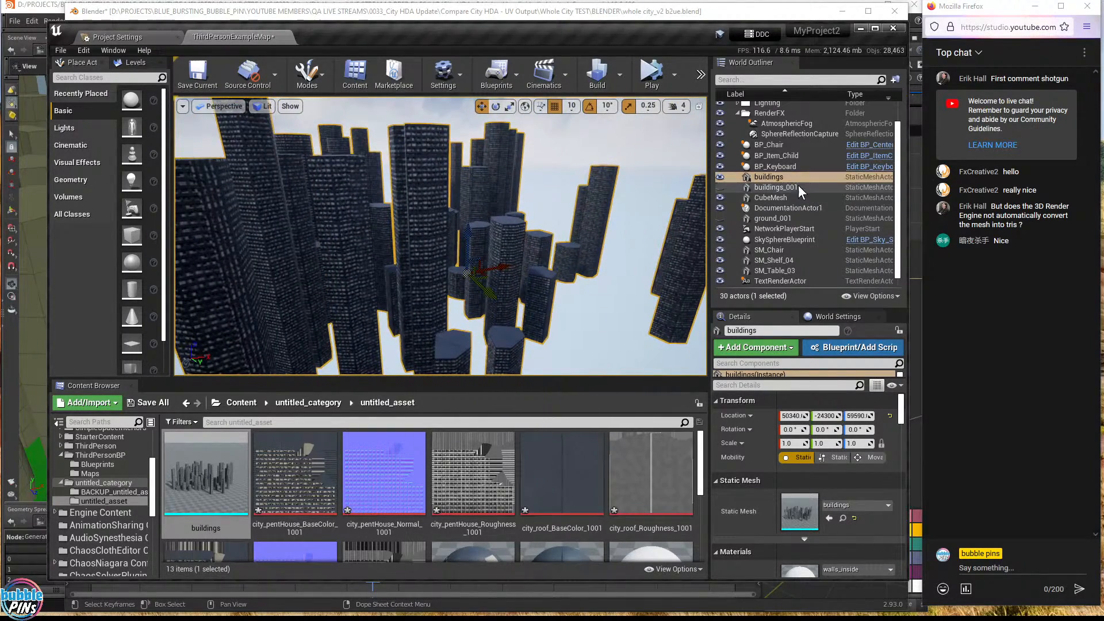
right_click_drag(685, 184, 638, 224)
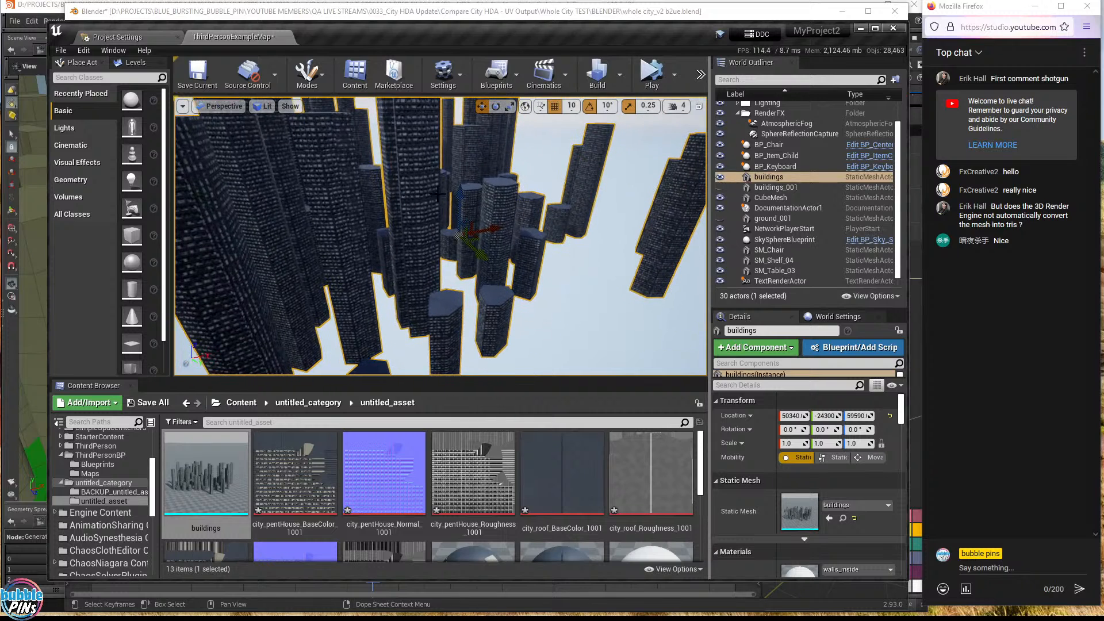
left_click(720, 177)
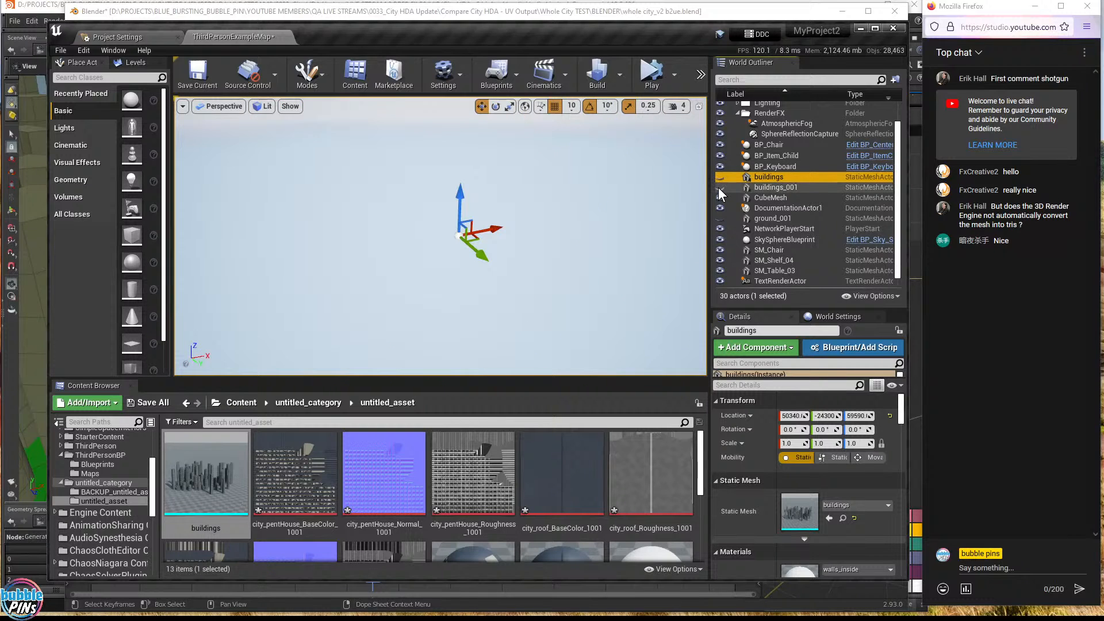
left_click(718, 187)
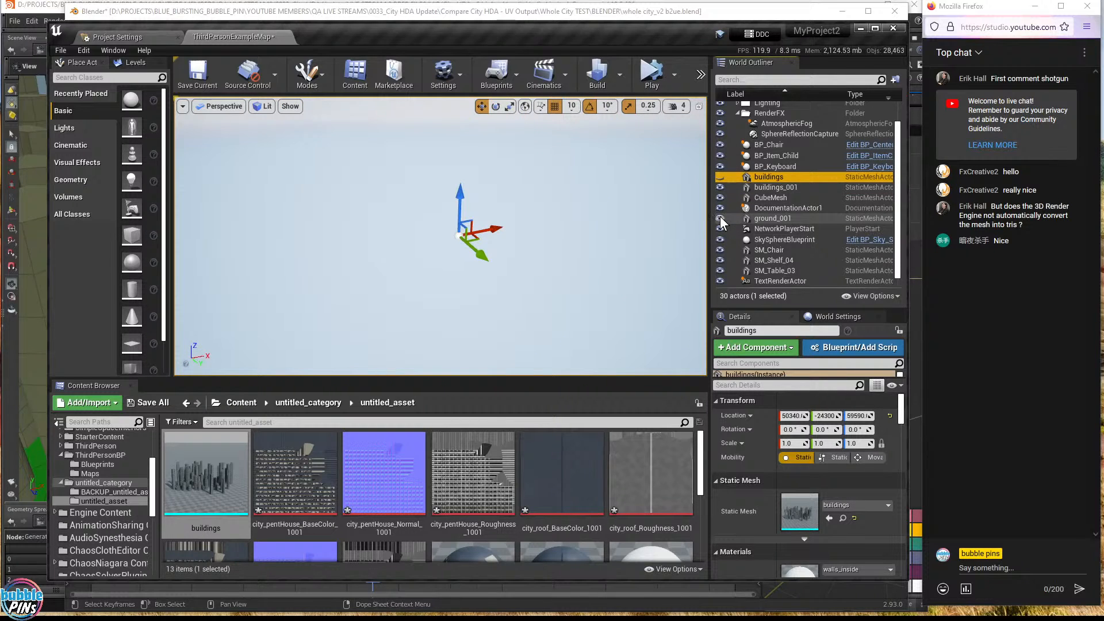
- Select buildings_001 and keep the original buildings actor hidden
right_click_drag(619, 214, 698, 204)
left_click(770, 187)
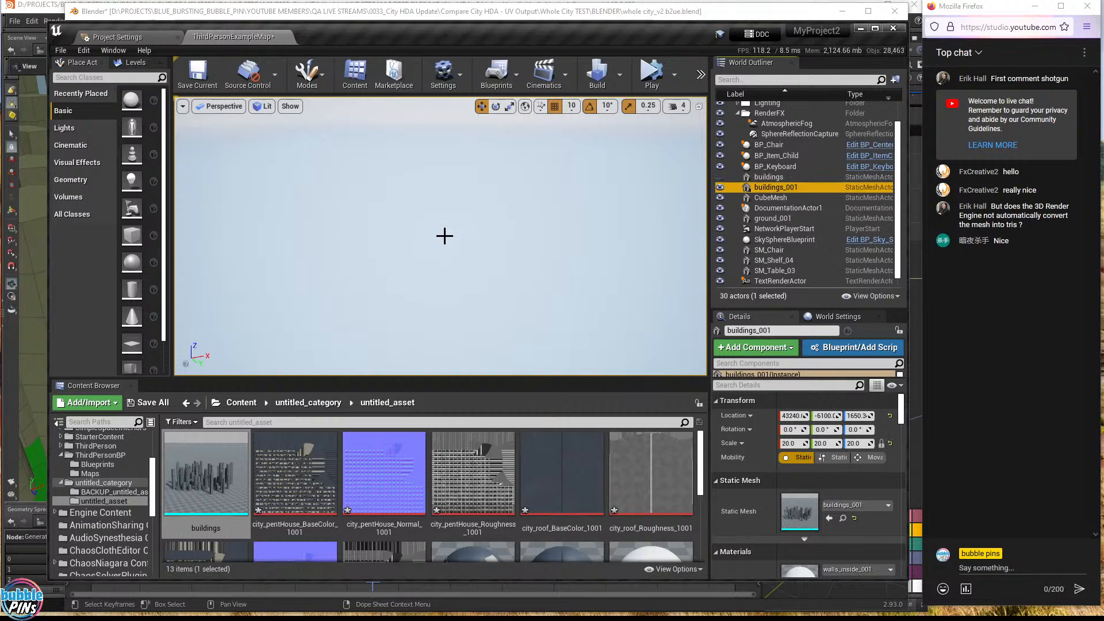
right_click(493, 230)
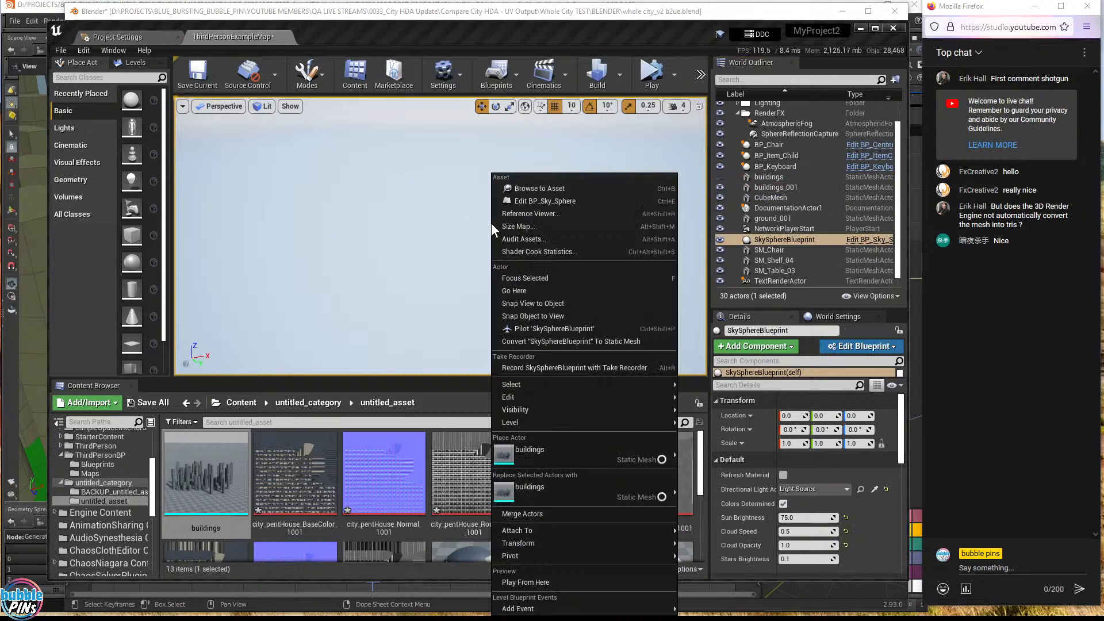
left_click(337, 184)
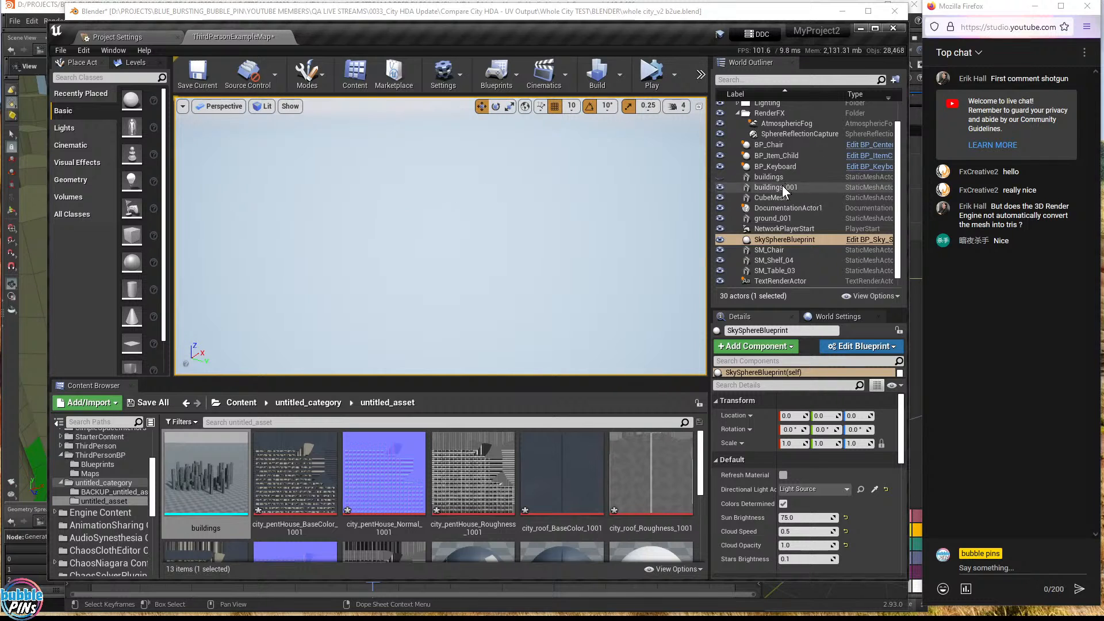
left_click(772, 187)
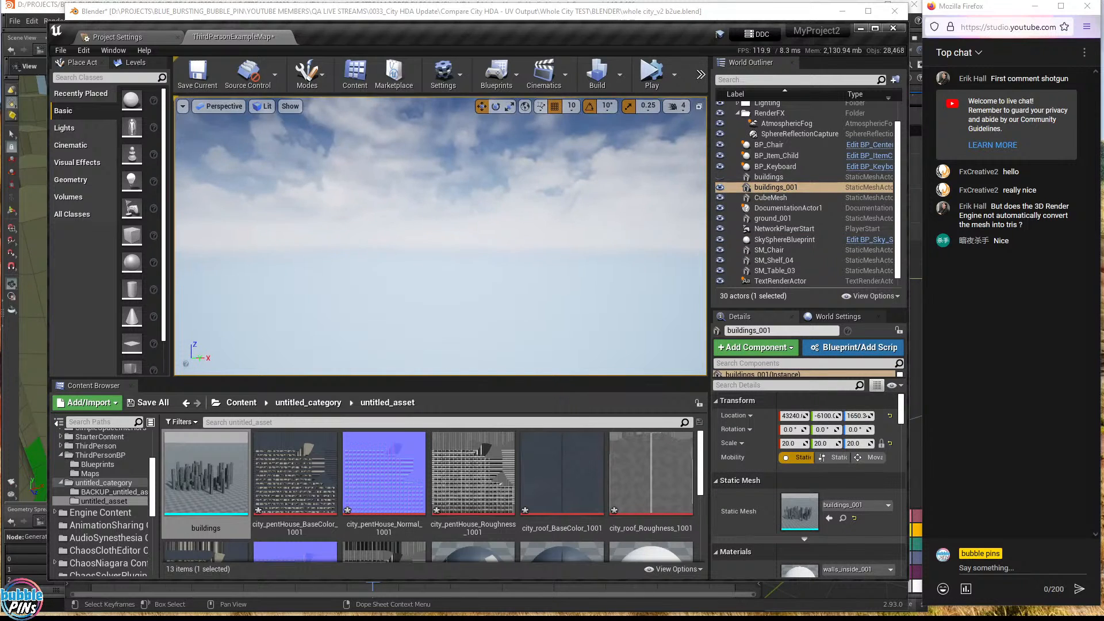
left_click(719, 177)
left_click(719, 177)
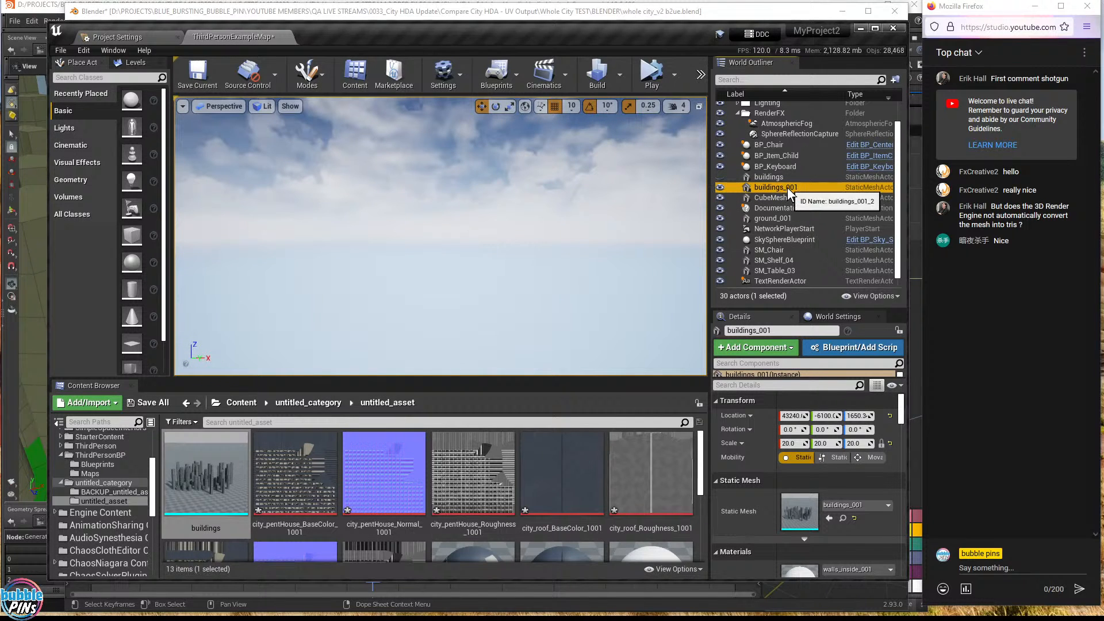
- Select the ground_001 actor and tilt the view to check the level
left_click(761, 219)
right_click_drag(515, 210, 515, 256)
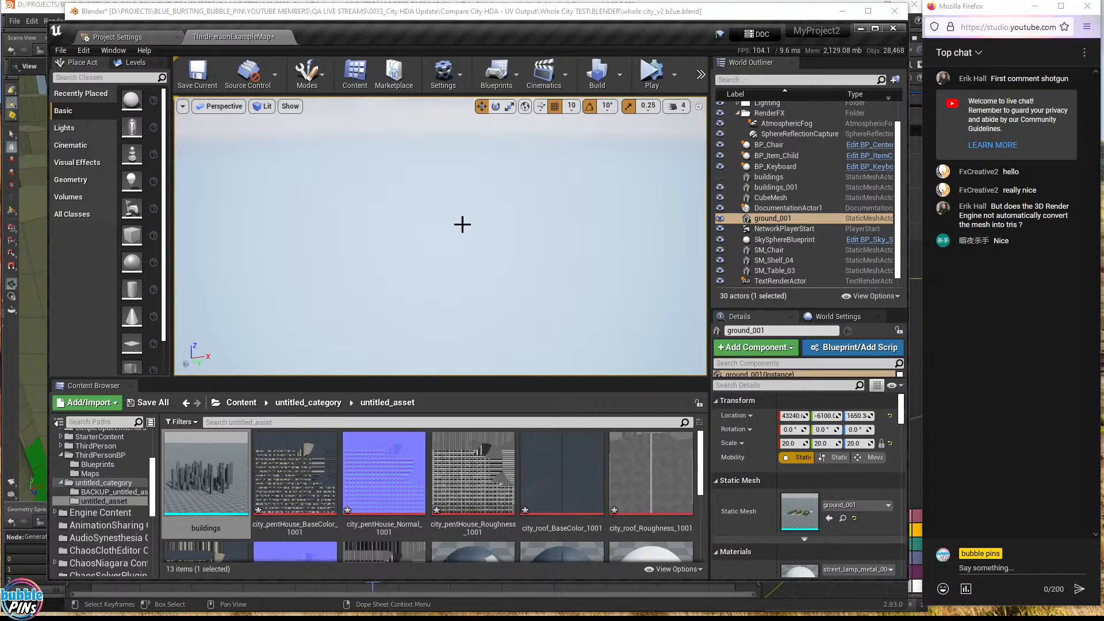
mouse_move(461, 224)
right_mouse_down()
mouse_move(452, 192)
mouse_move(447, 228)
right_mouse_up()
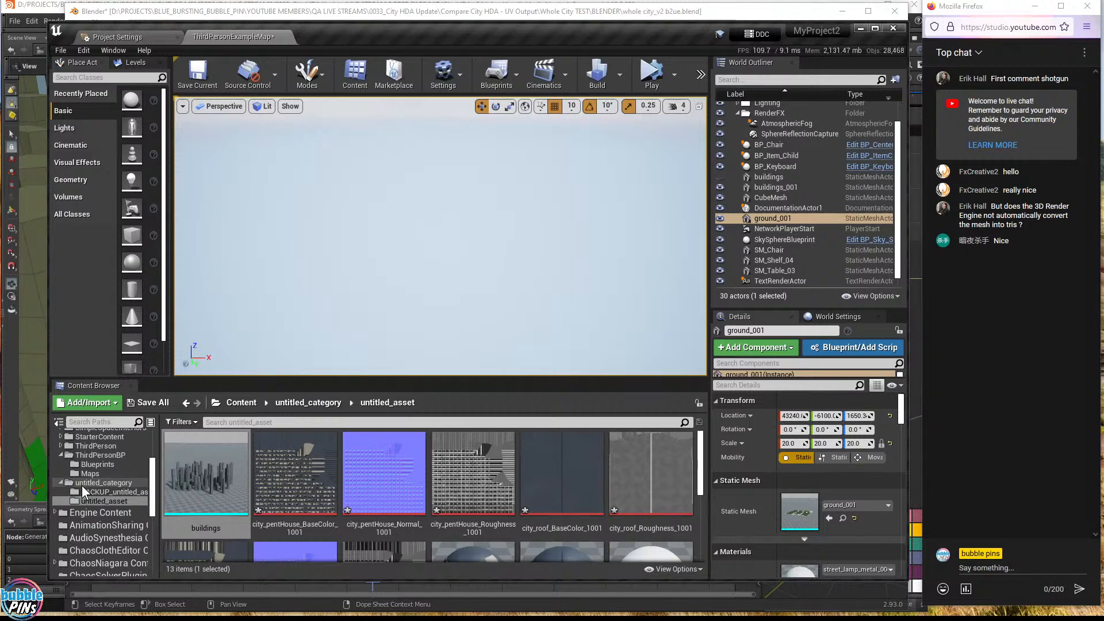
- Select the buildings_001 actor and frame the viewport over the city
left_click(91, 492)
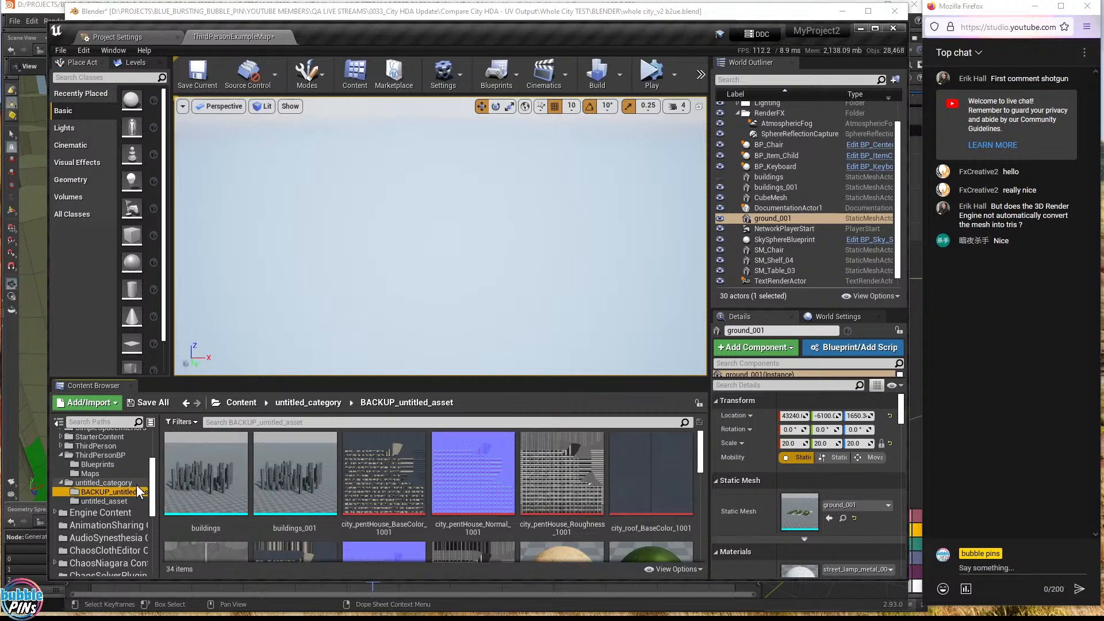
left_click(773, 188)
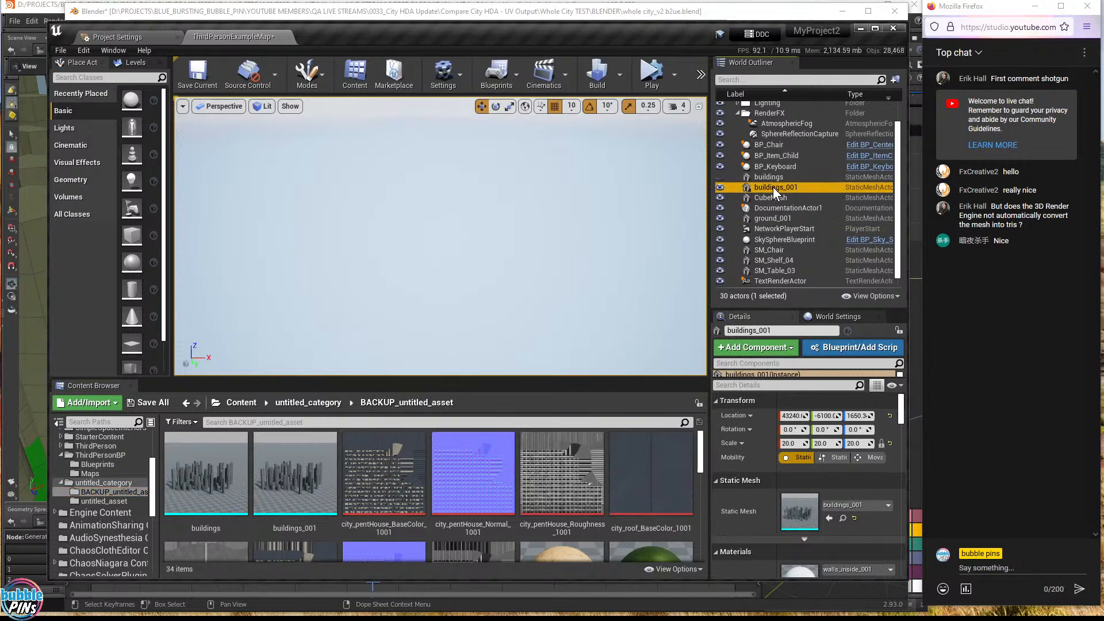
double_click(760, 187)
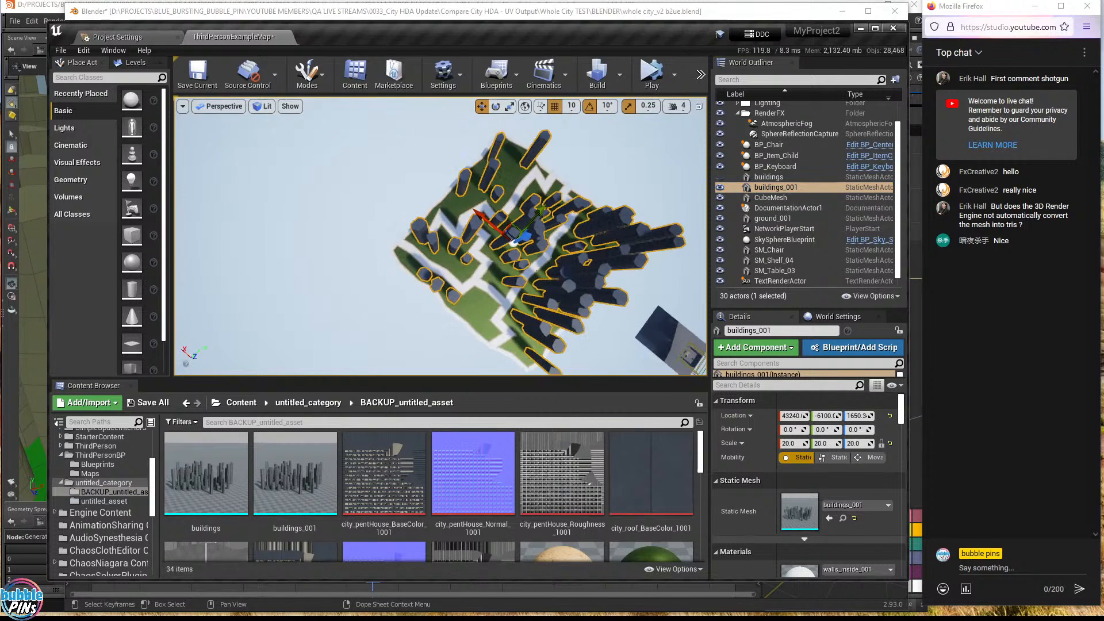
right_click_drag(438, 172, 439, 185)
scroll(499, 215, "up", 3)
- Raise camera speed from 4 to 6, fly down among the towers, and deselect buildings_001
left_click(679, 106)
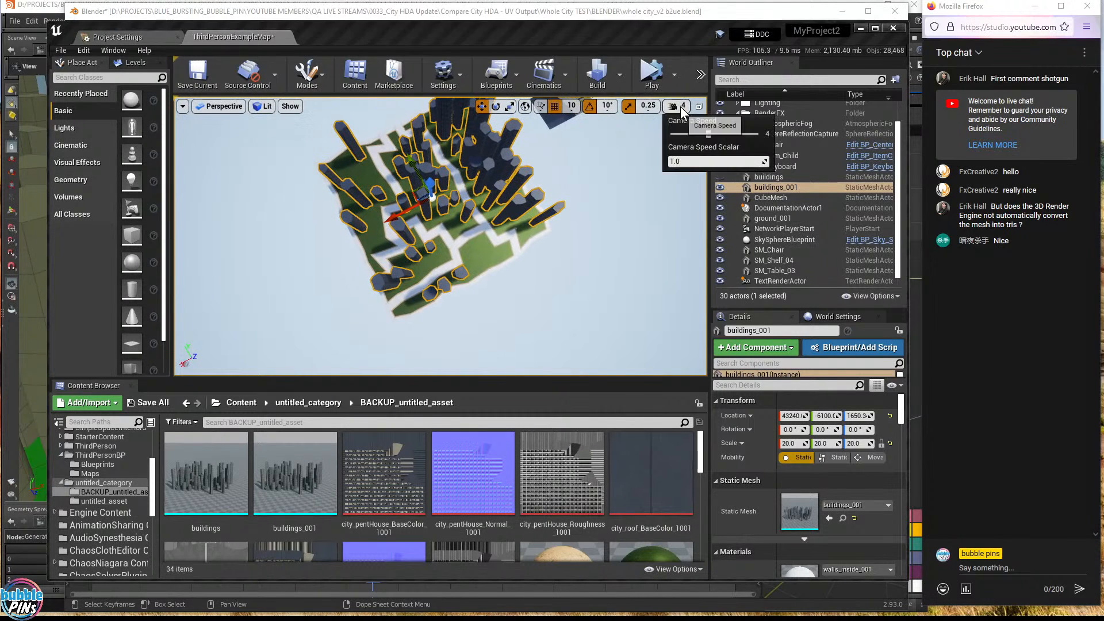
left_click_drag(709, 134, 734, 136)
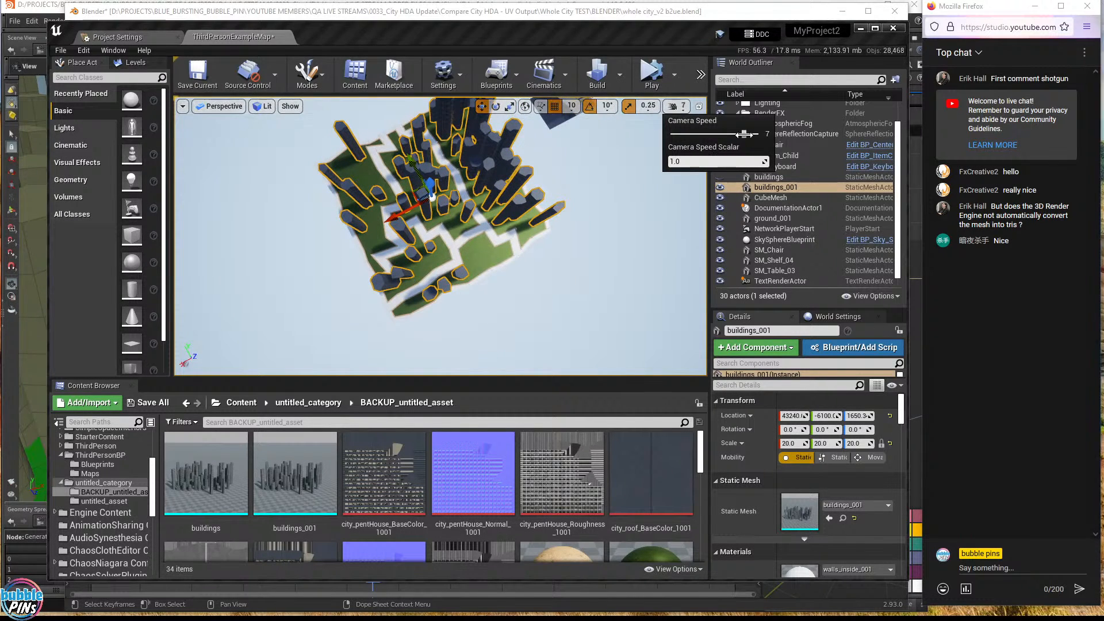
right_click_drag(489, 218, 469, 237)
key("w")
key("Escape")
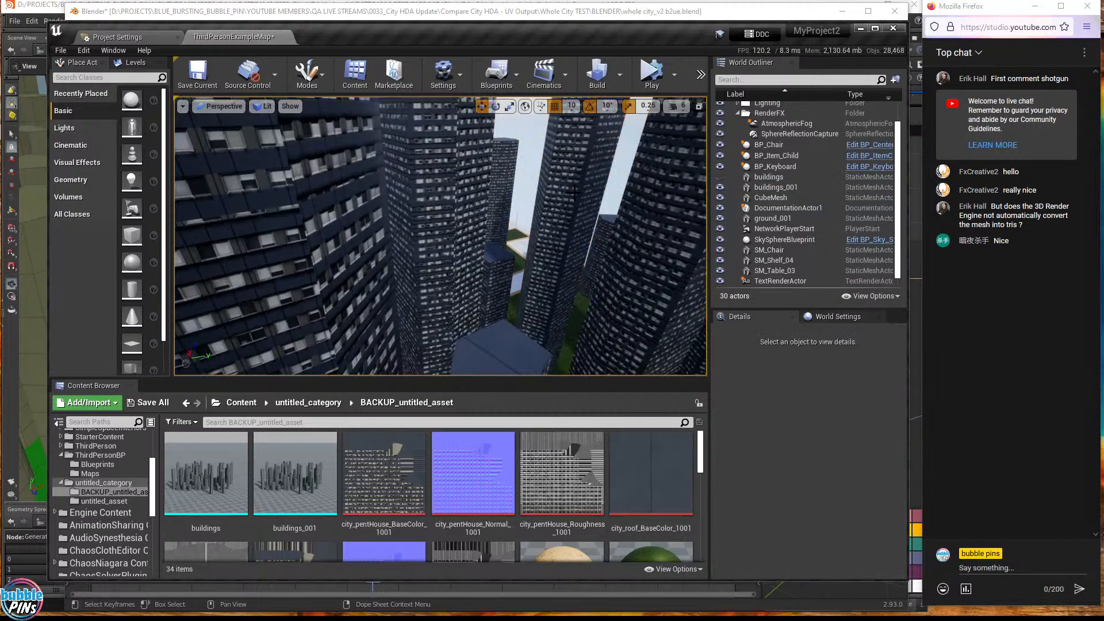
scroll(799, 185, "up", 2)
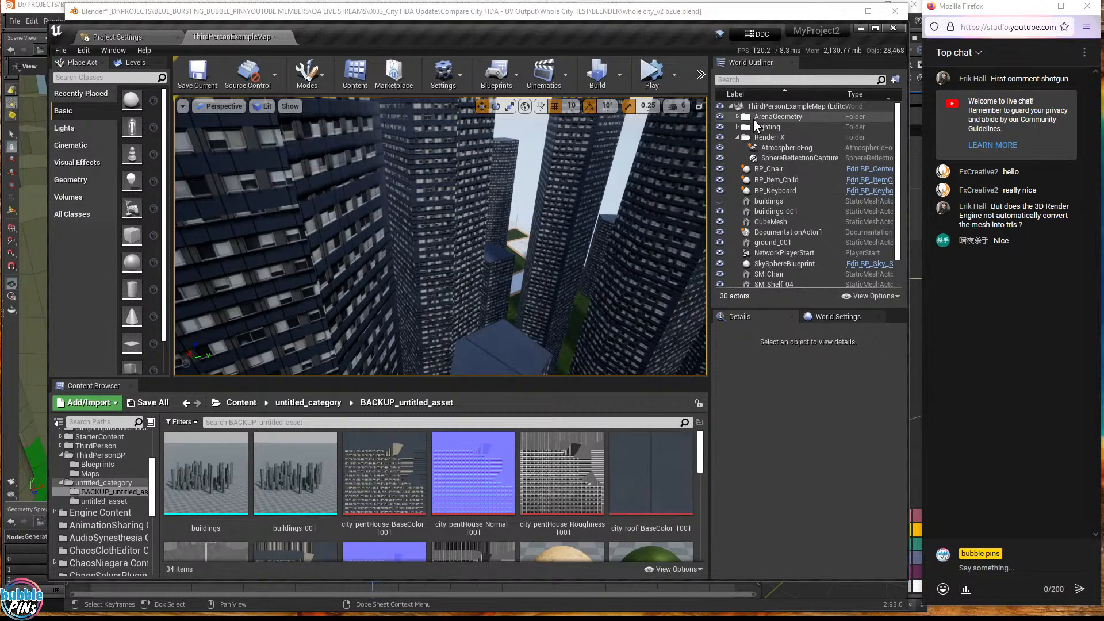
- Select the SkyLight under Lighting and set its Intensity Scale from 2.0 to 0
double_click(757, 126)
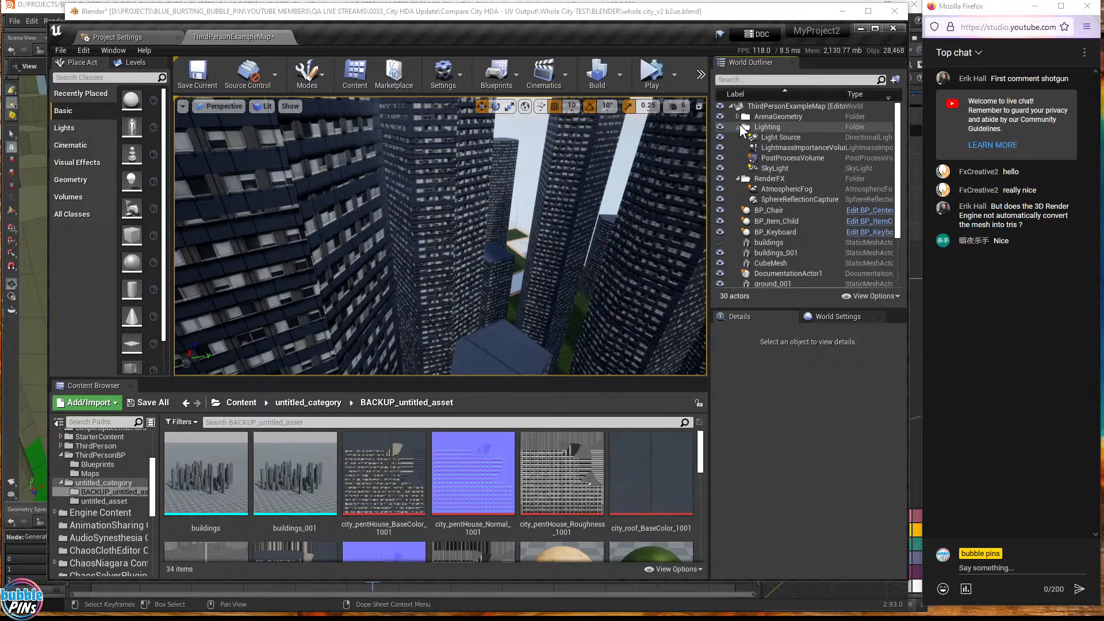
left_click(776, 171)
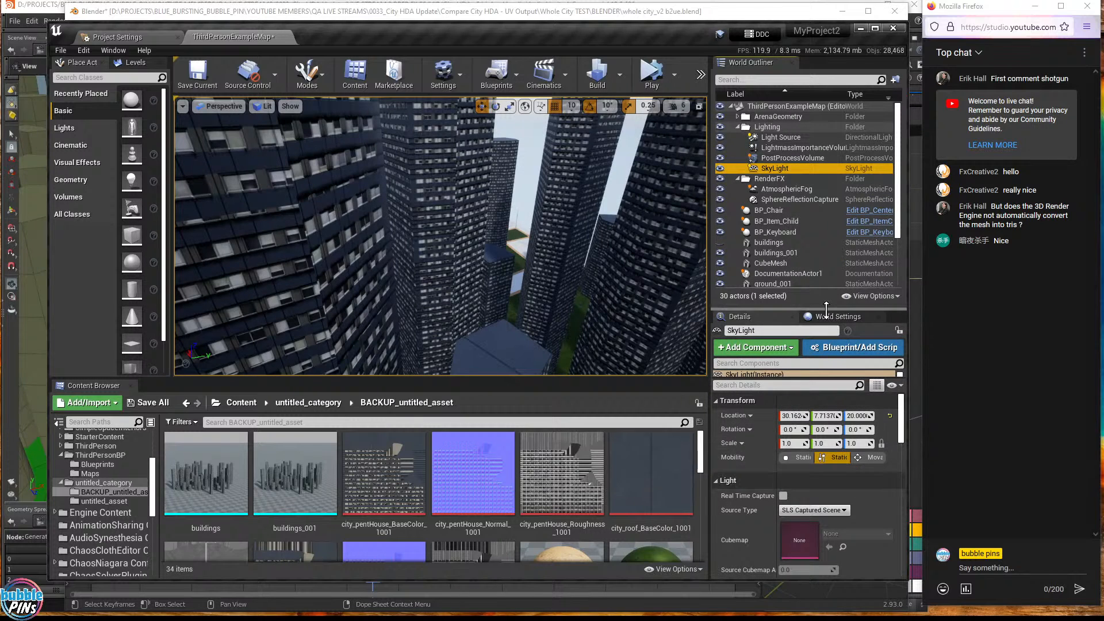
left_click_drag(827, 309, 831, 238)
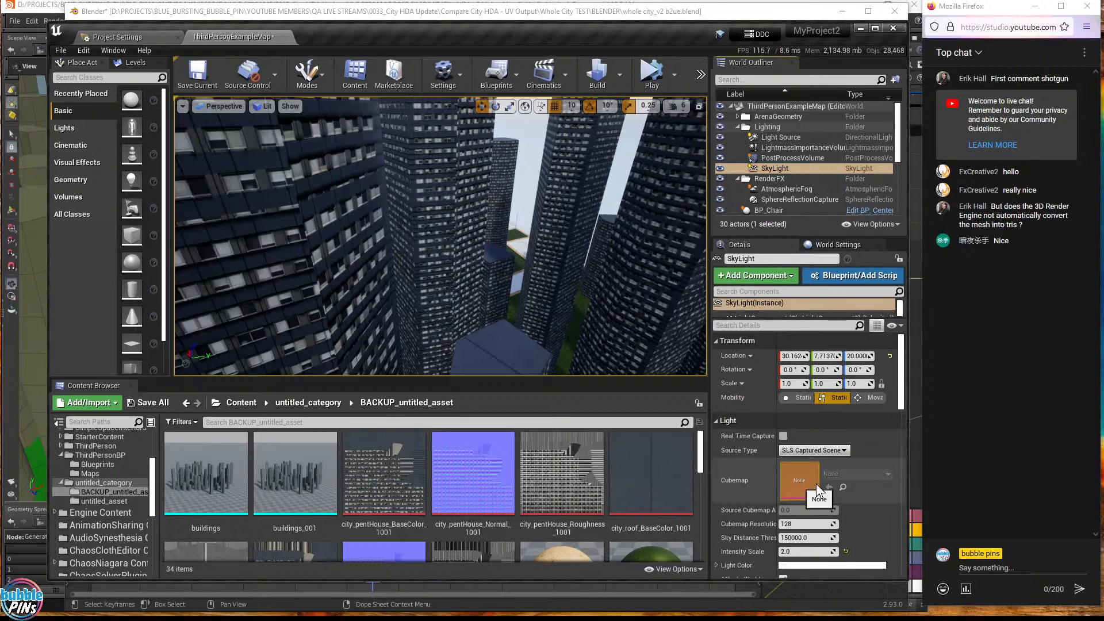
left_click(793, 329)
type("emi")
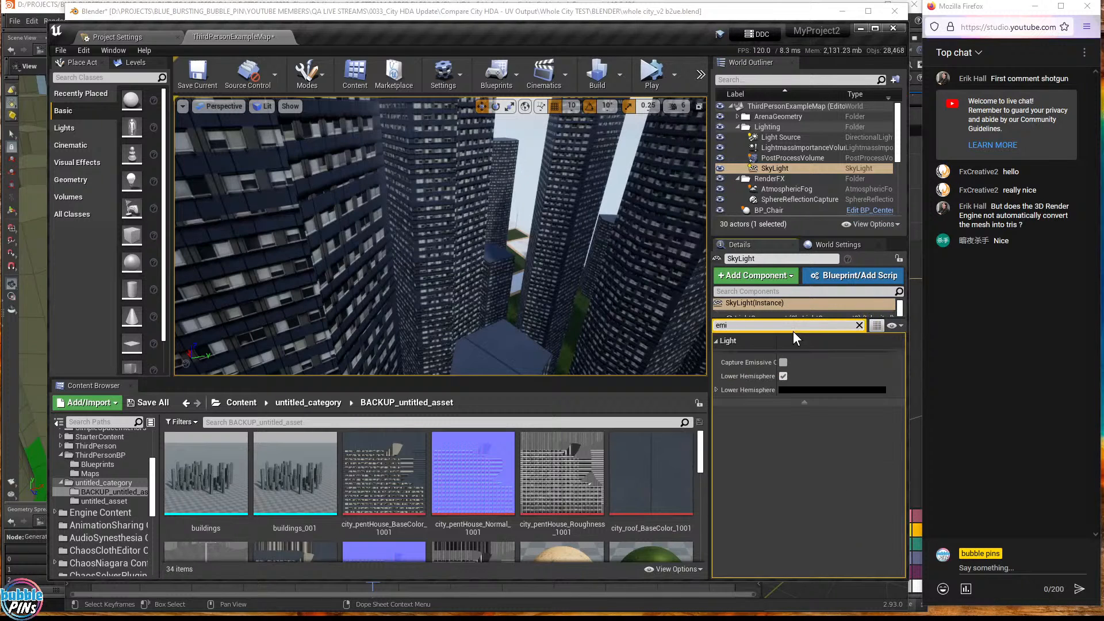
key("BackSpace")
key("BackSpace")
key("BackSpace")
scroll(777, 480, "down", 1)
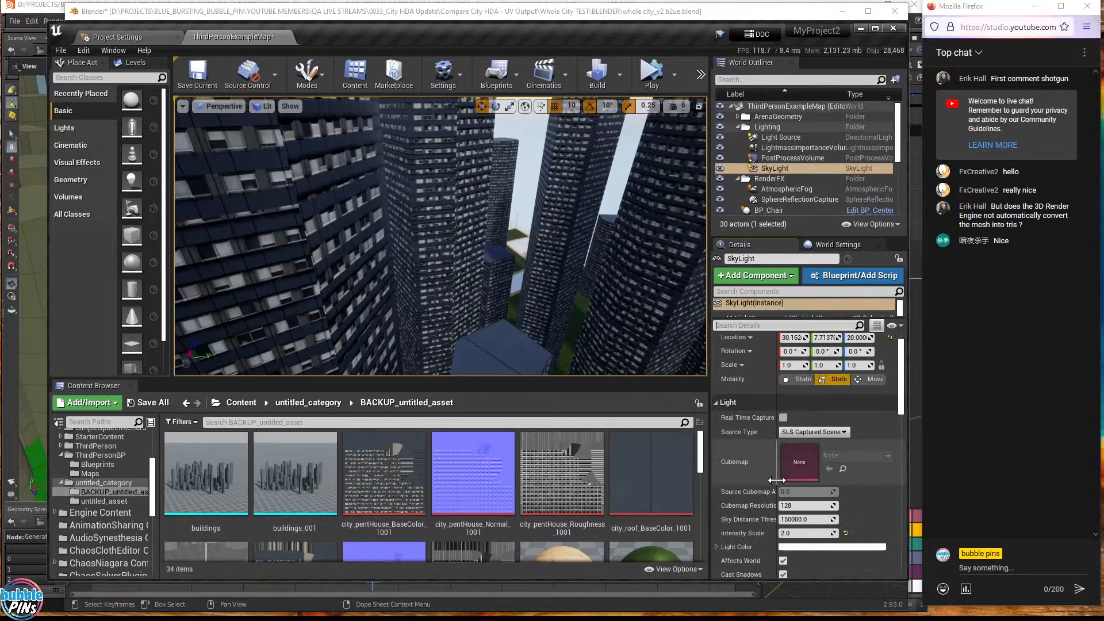
scroll(777, 480, "down", 2)
left_click(805, 478)
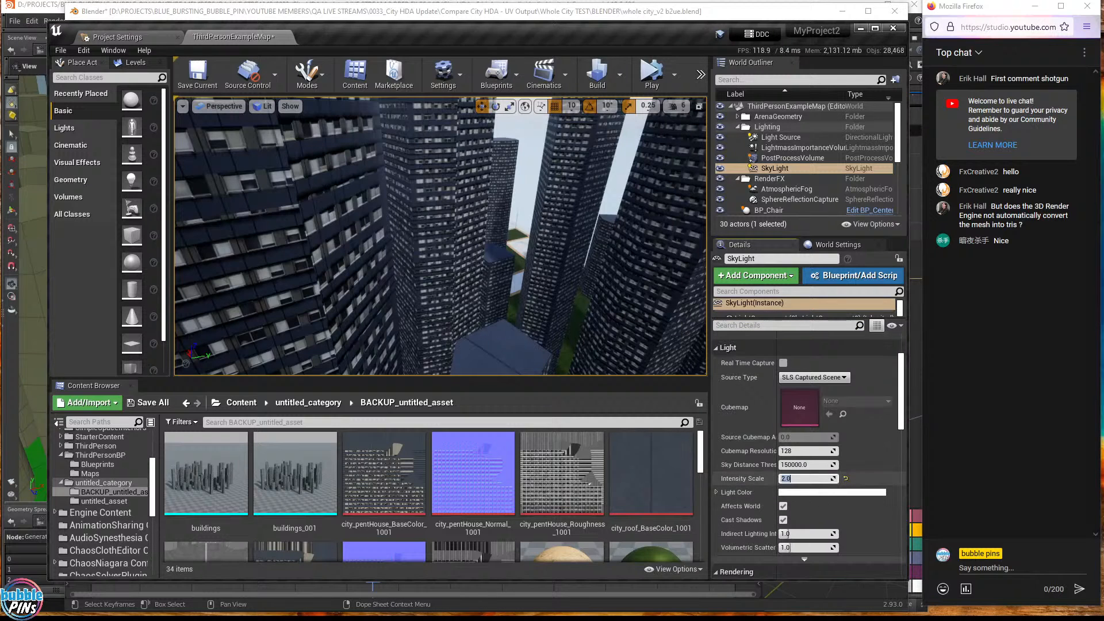
type("0")
key("Return")
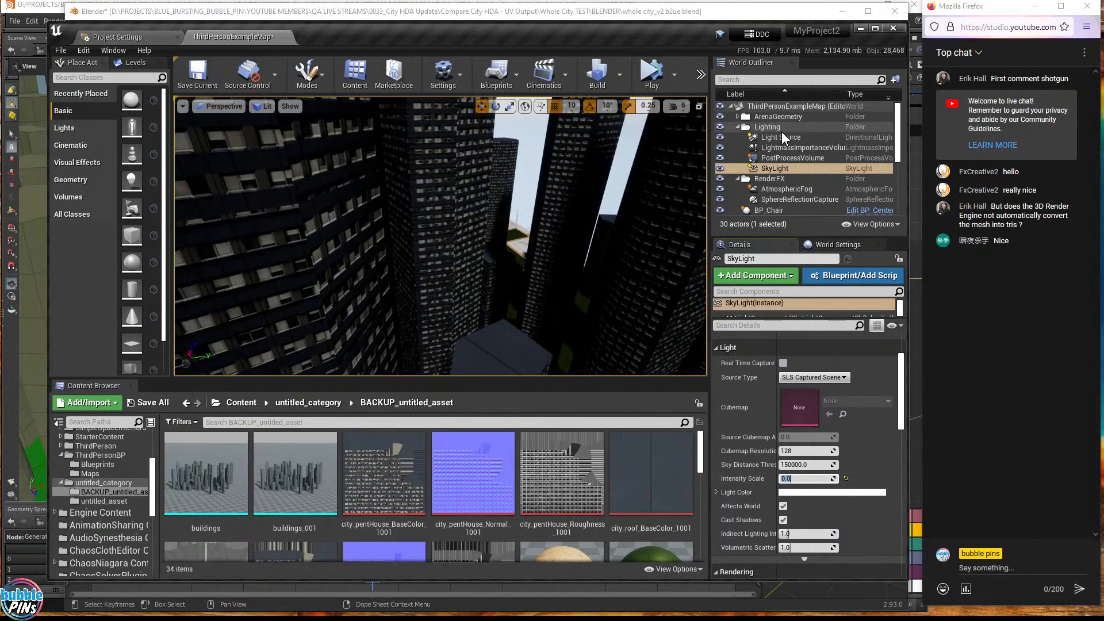
right_click_drag(440, 237, 184, 249)
- Select SkySphereBlueprint and set its Sun Brightness from 75 to 20
left_click(765, 137)
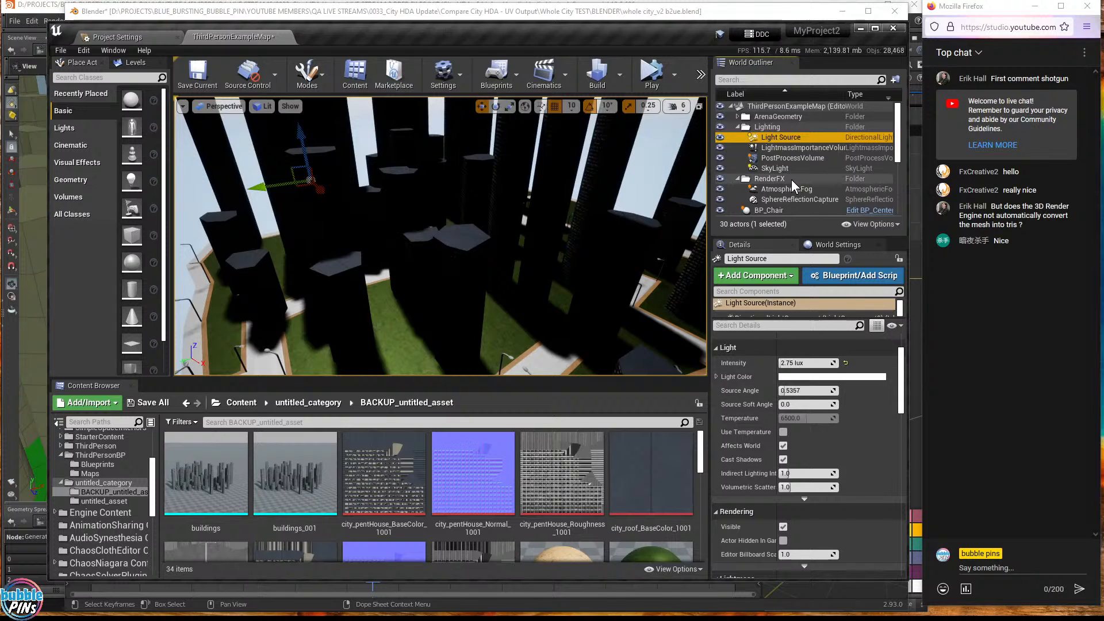
scroll(768, 181, "down", 4)
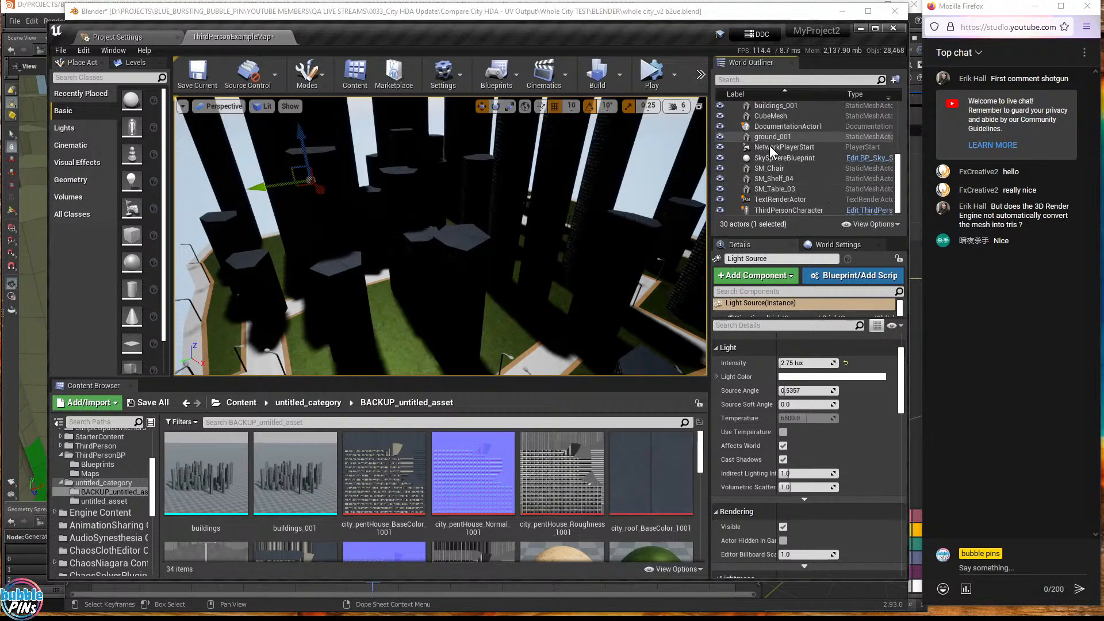
scroll(771, 138, "down", 2)
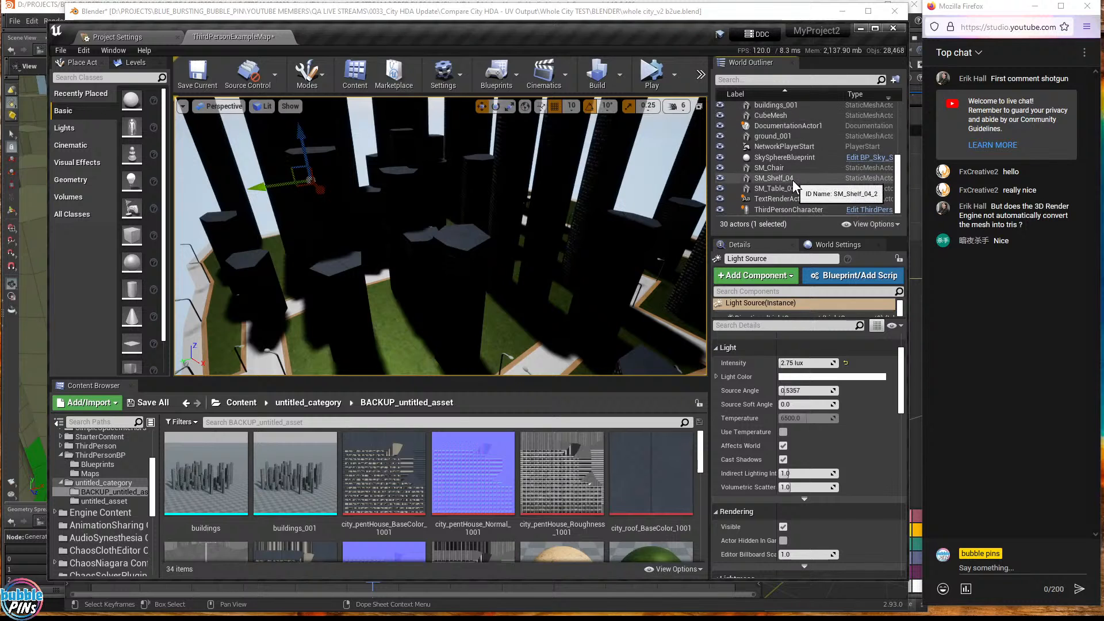
left_click(781, 157)
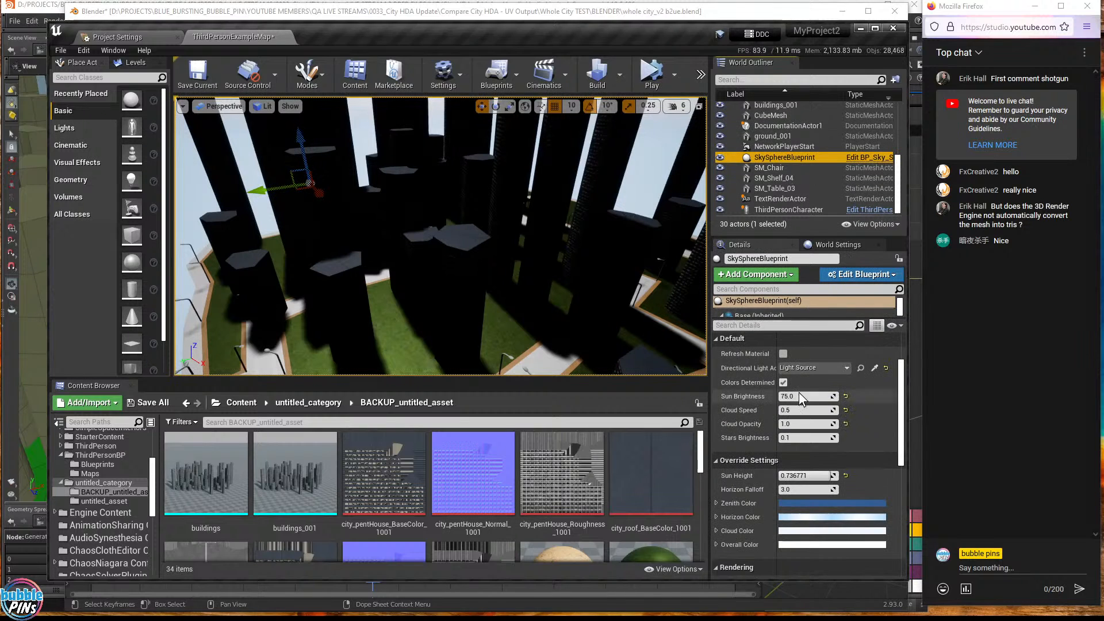
left_click(802, 396)
type("0")
key("Return")
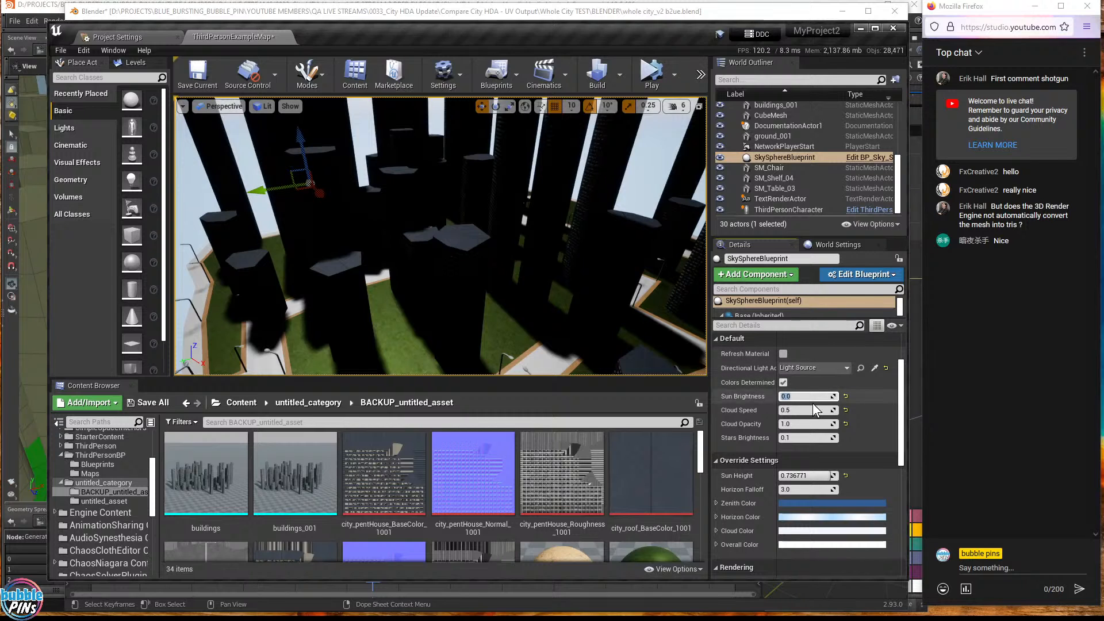
type("20")
key("Return")
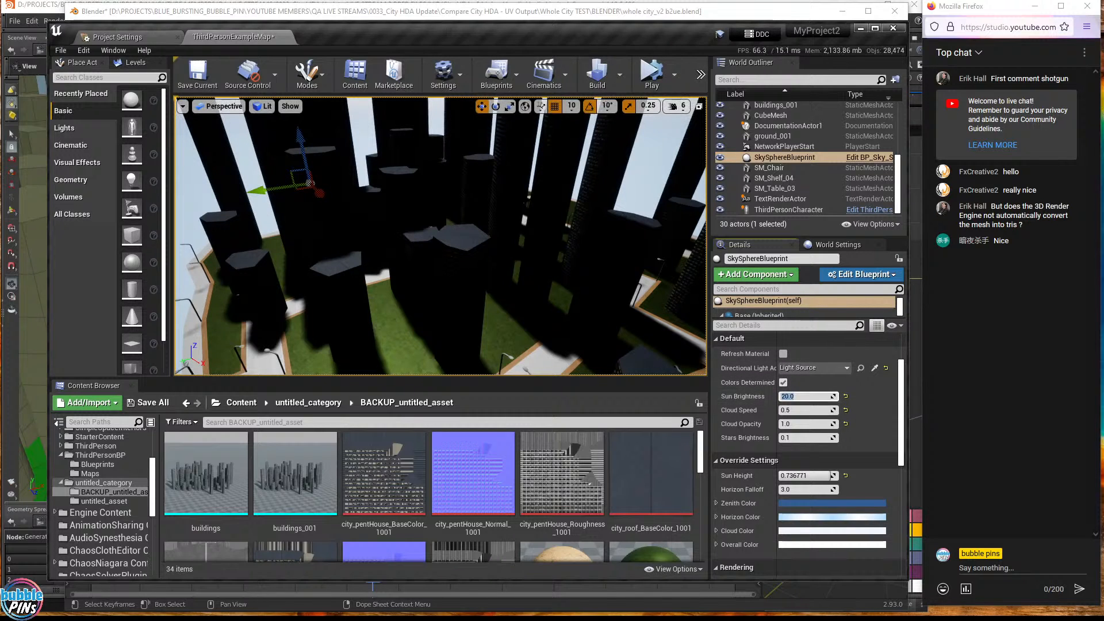
- Build the level lighting, then orbit around the dark, shadowed towers
left_click(598, 78)
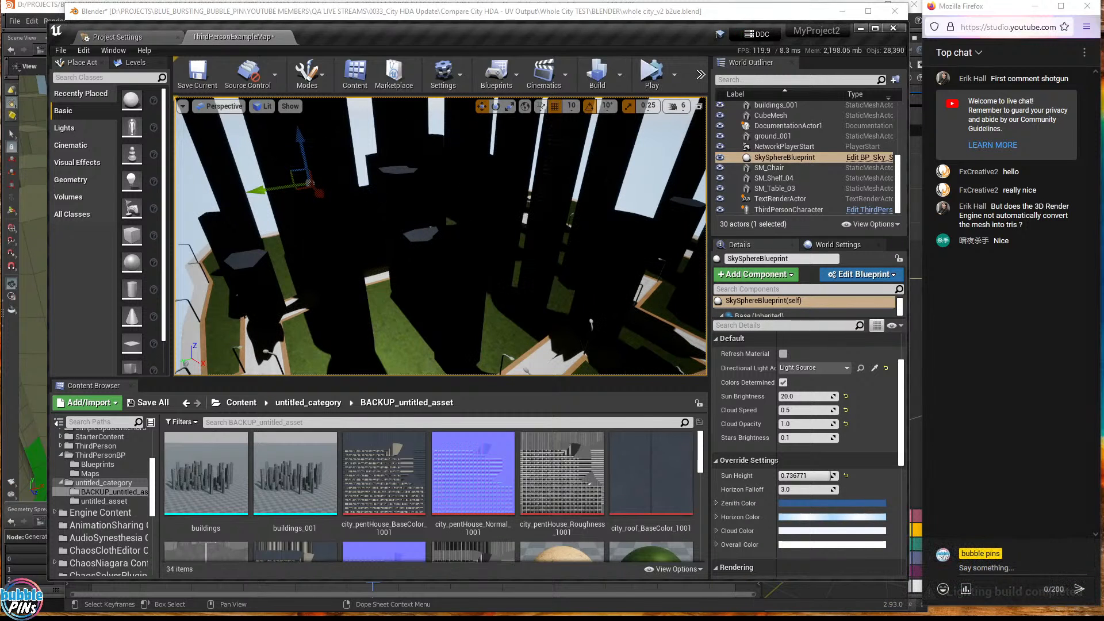
mouse_move(575, 230)
right_mouse_down()
mouse_move(495, 210)
mouse_move(580, 230)
mouse_move(558, 235)
mouse_move(578, 222)
right_mouse_up()
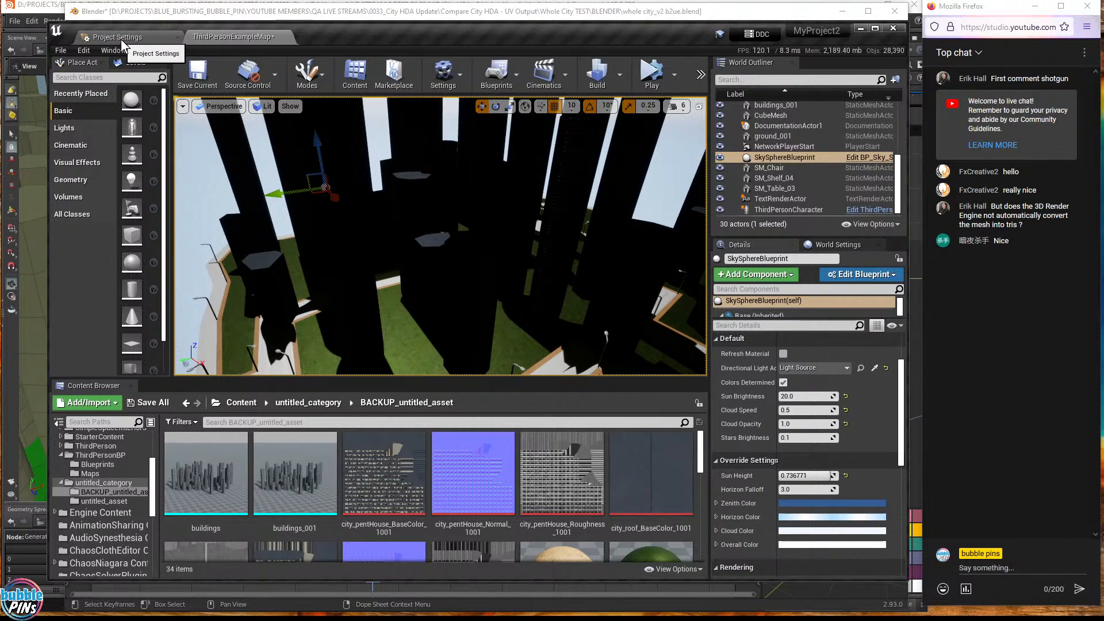
left_click(61, 51)
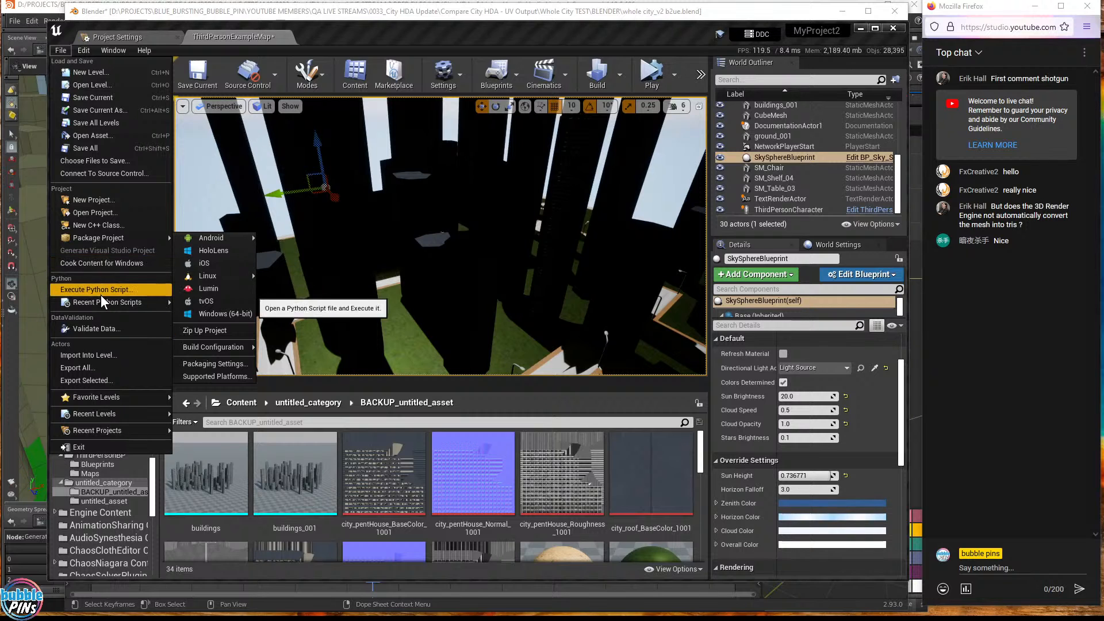
mouse_move(95, 238)
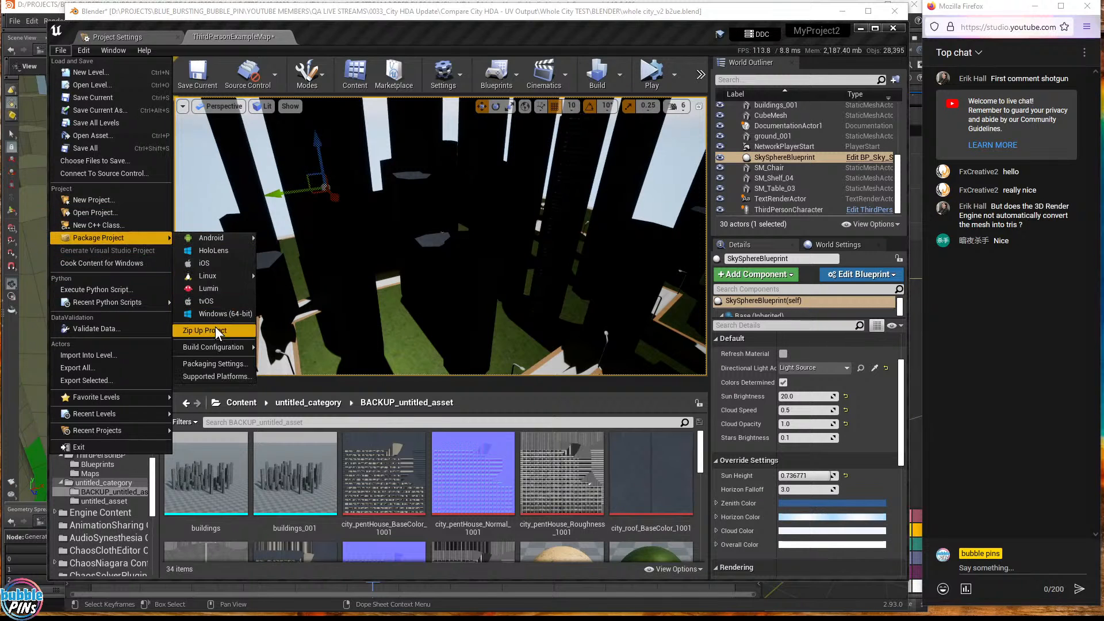
left_click(226, 316)
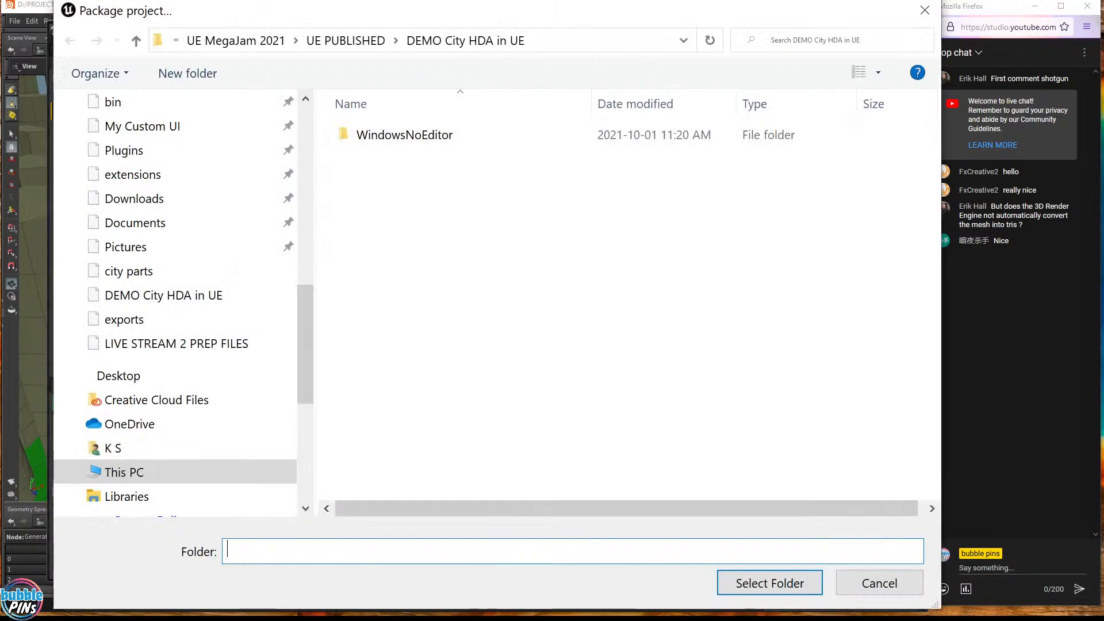
left_click_drag(480, 5, 495, 106)
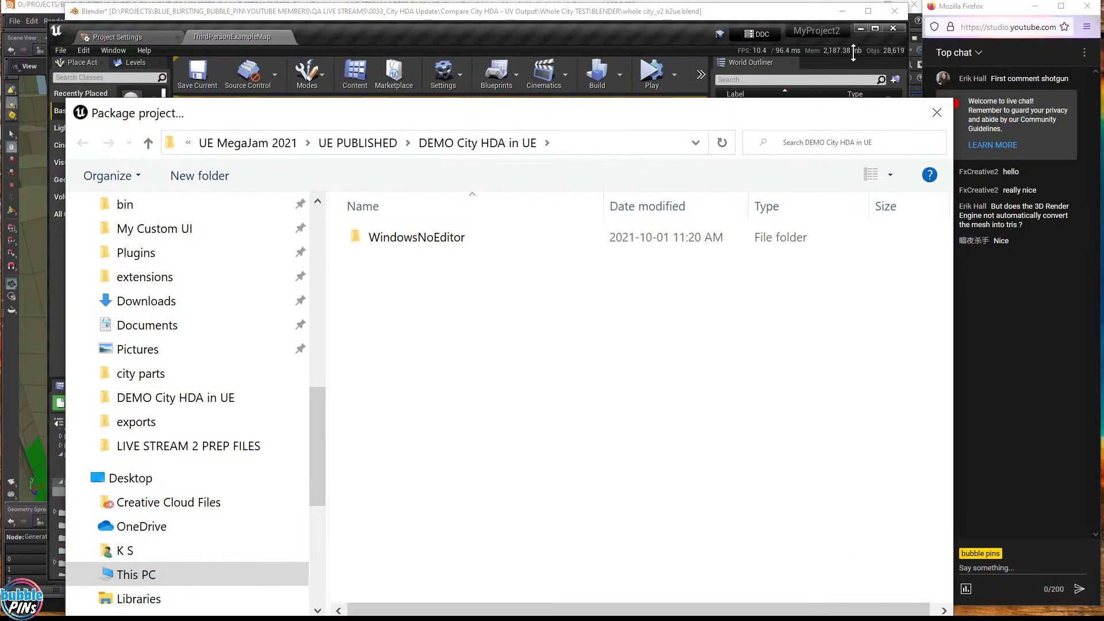
left_click(928, 16)
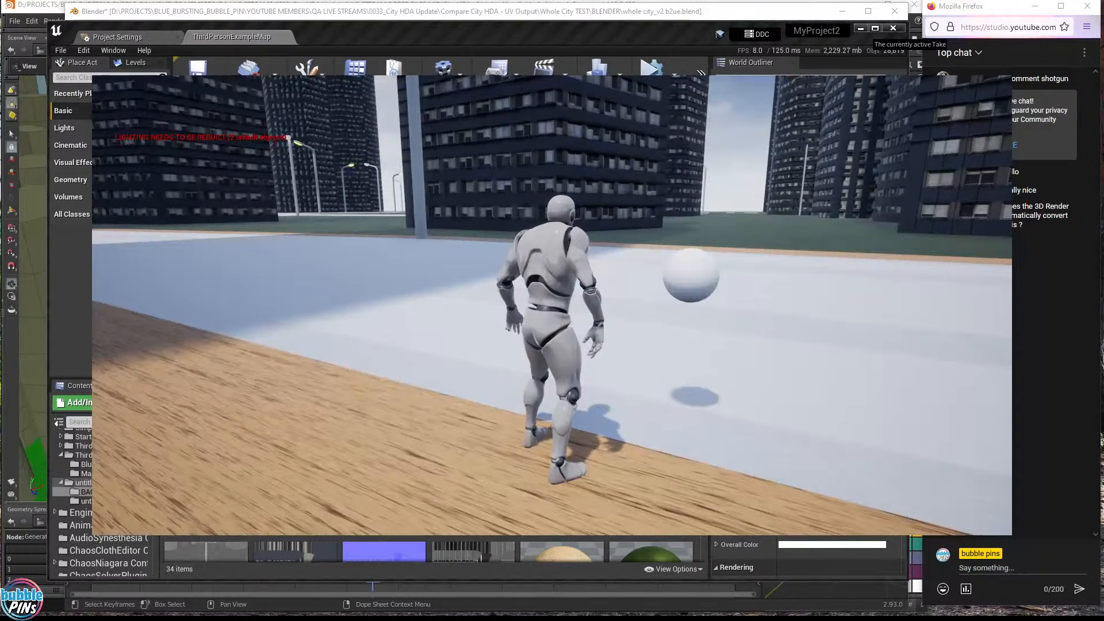
key("Escape")
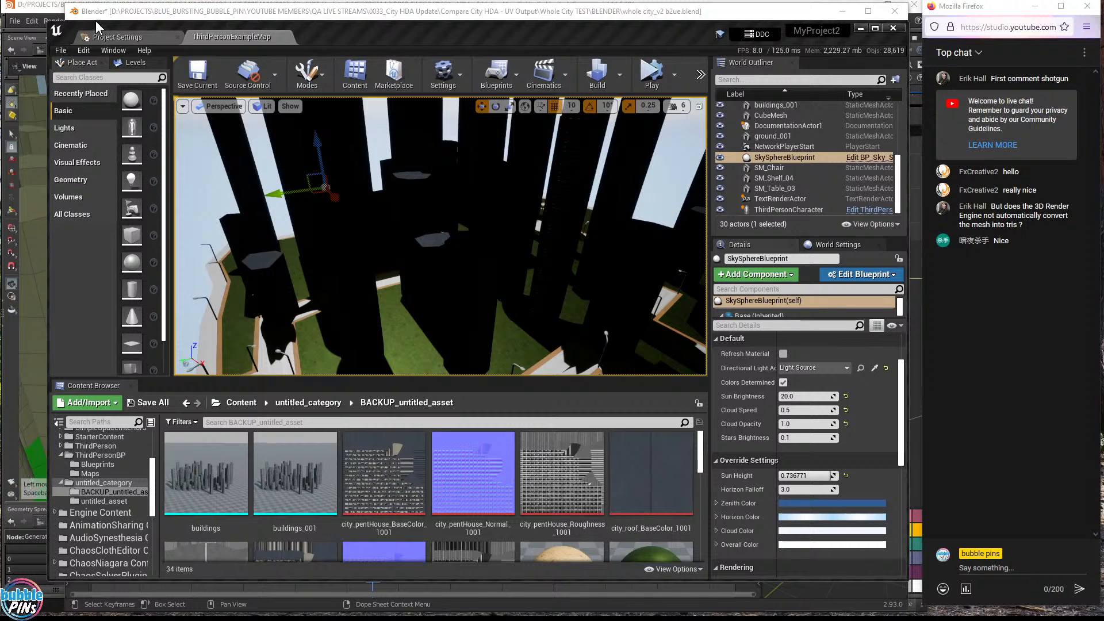
- Start packaging the project for Windows 64-bit, confirming the output folder
left_click(61, 50)
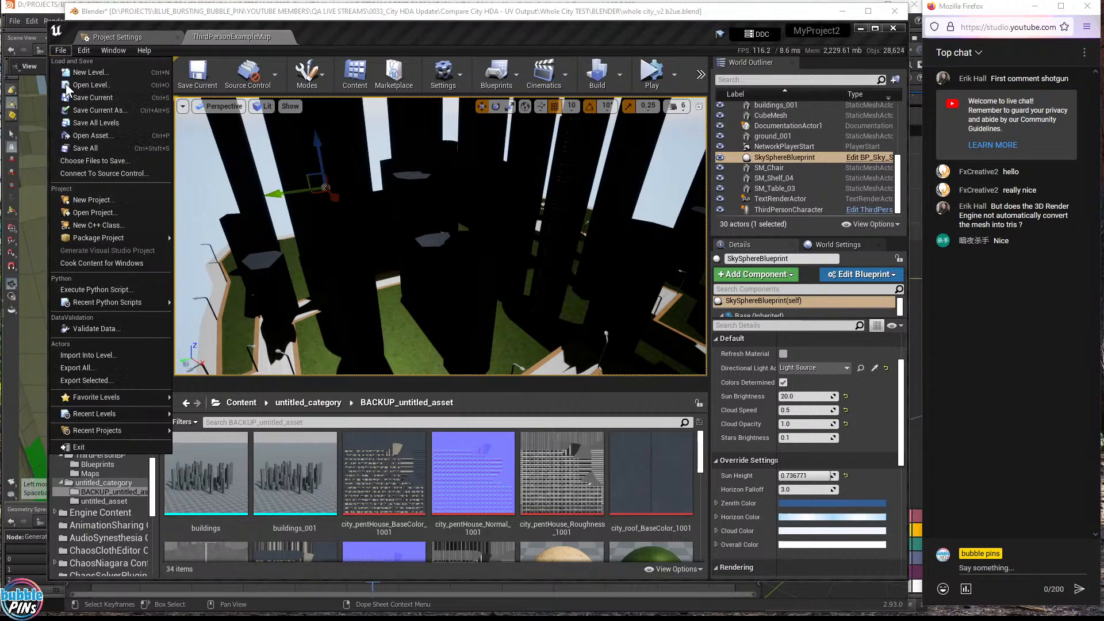
mouse_move(109, 238)
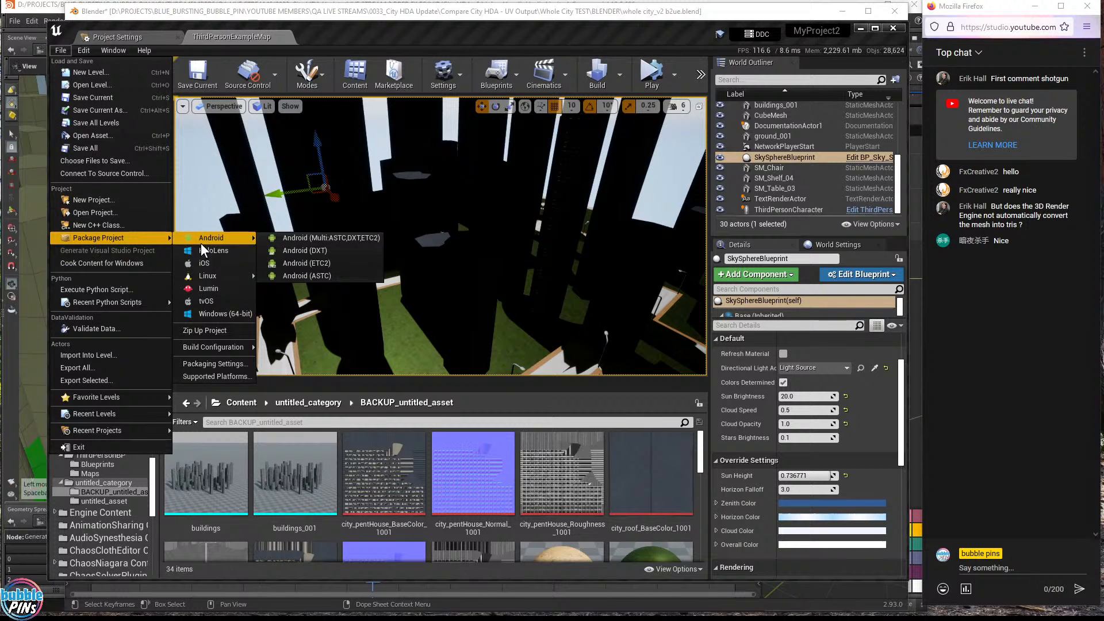
left_click(209, 313)
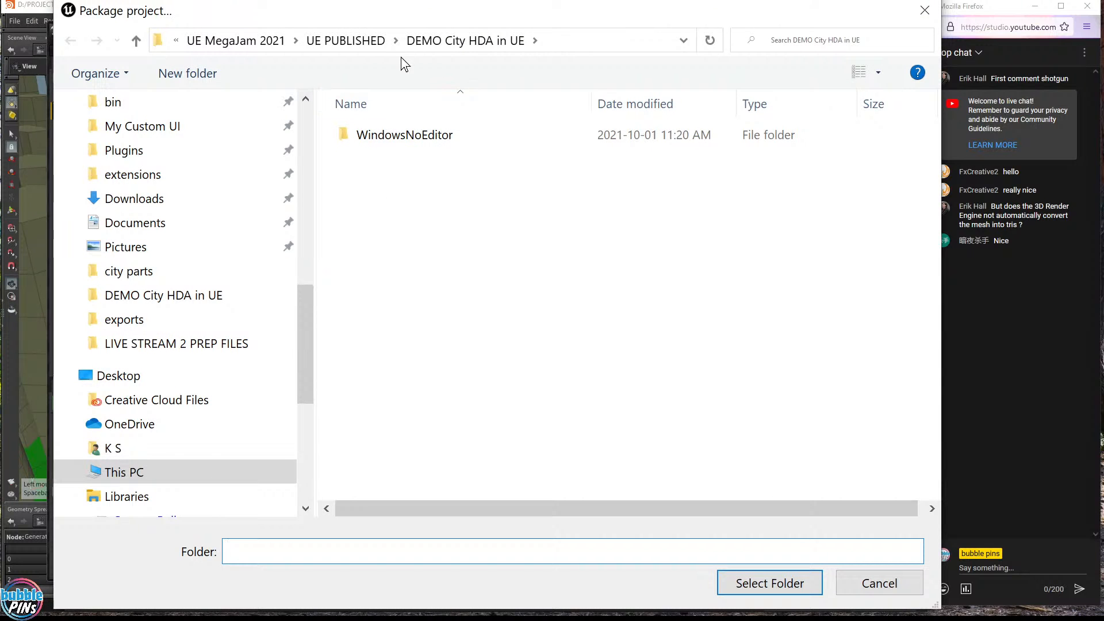
left_click(754, 581)
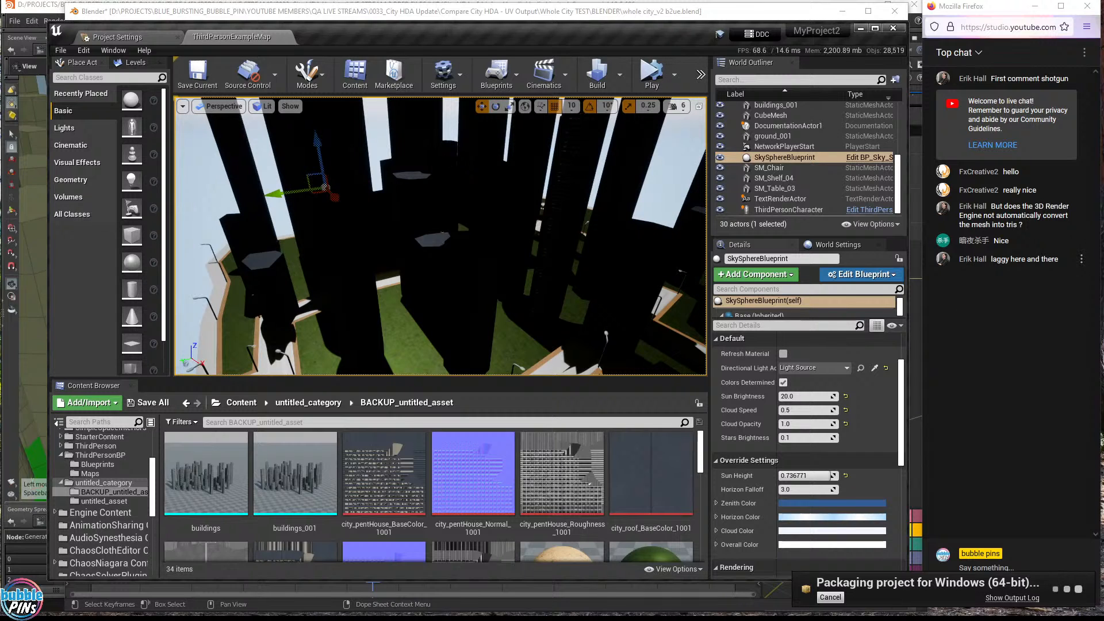
- Select 'laggy' in the chat, recheck the shader-compiling progress, and bring the topics notes forward
left_click_drag(990, 260, 1059, 258)
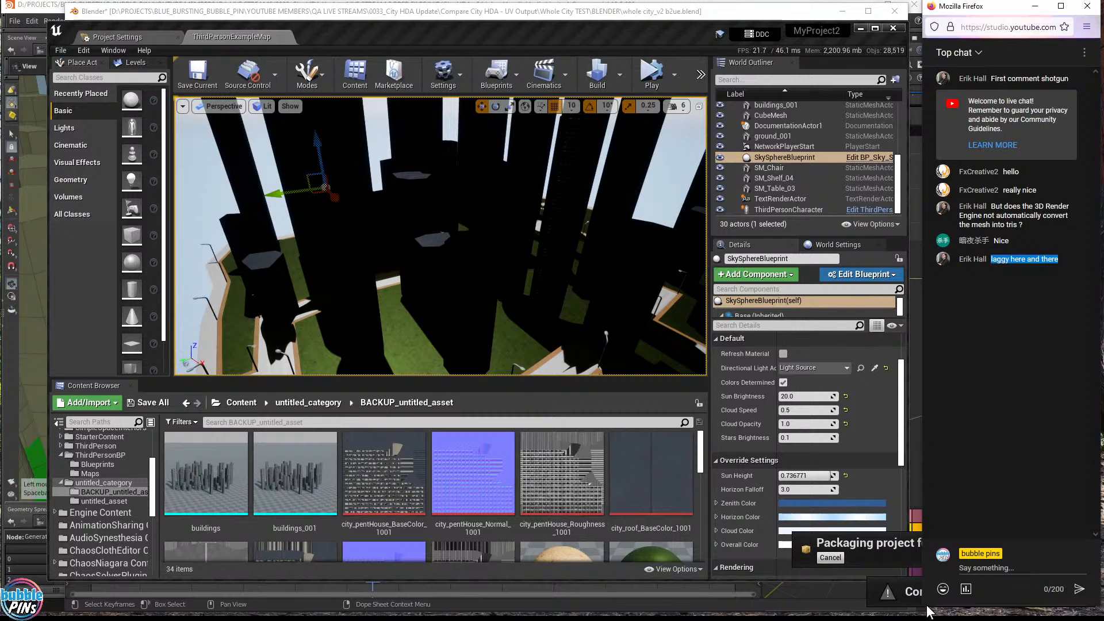
left_click(884, 591)
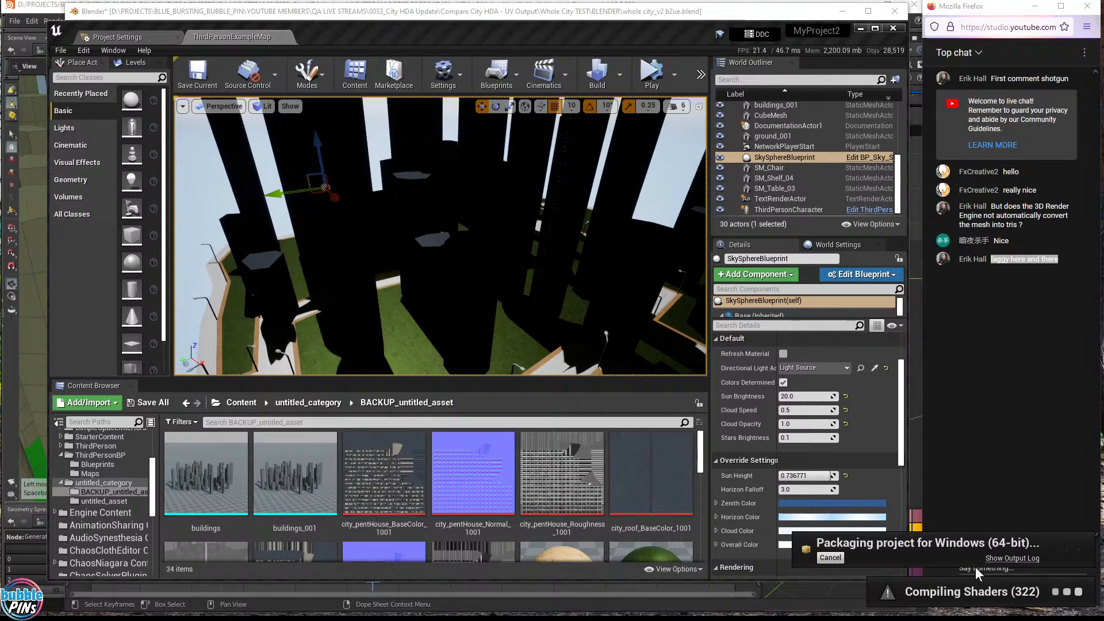
key("alt+Tab")
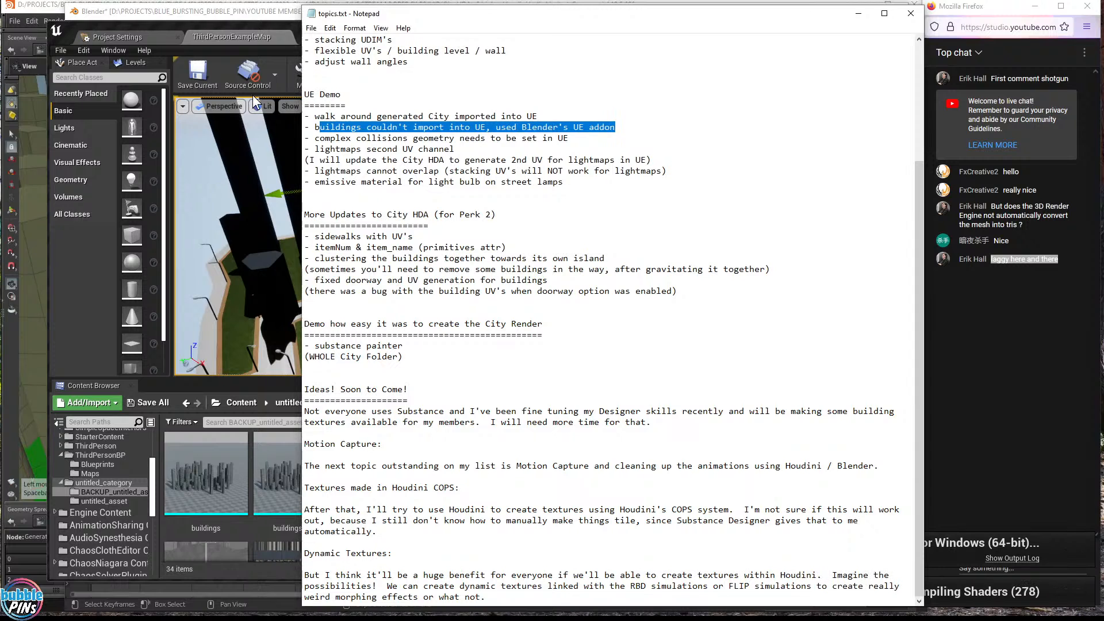
- Shift the topics notes window left and switch to the Blender city scene
left_click_drag(477, 16, 273, 19)
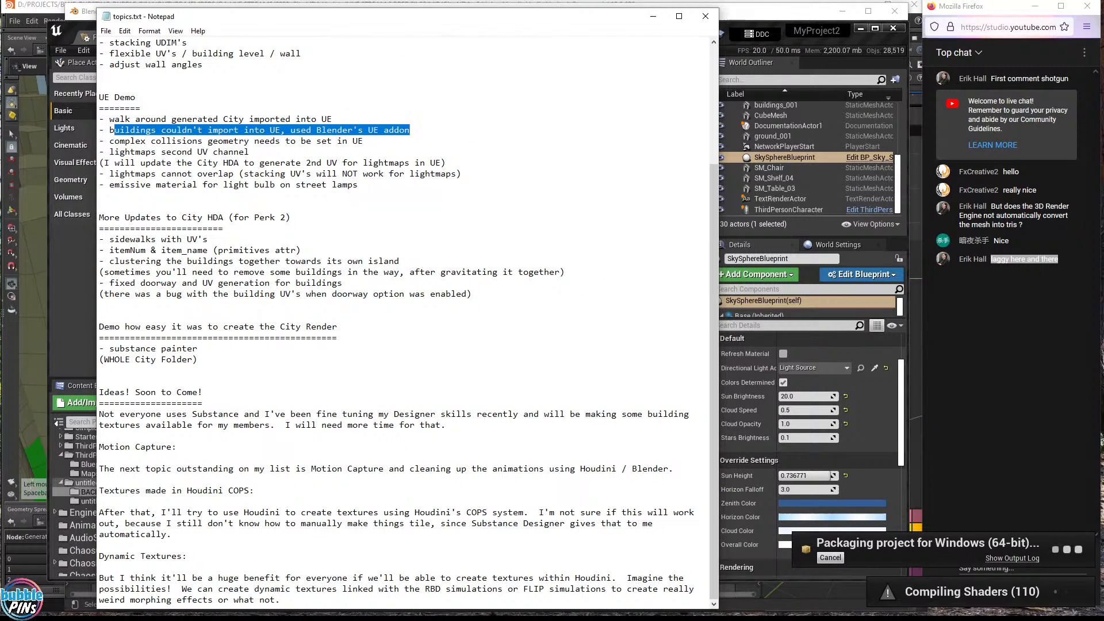
key("alt+Tab")
scroll(386, 268, "down", 4)
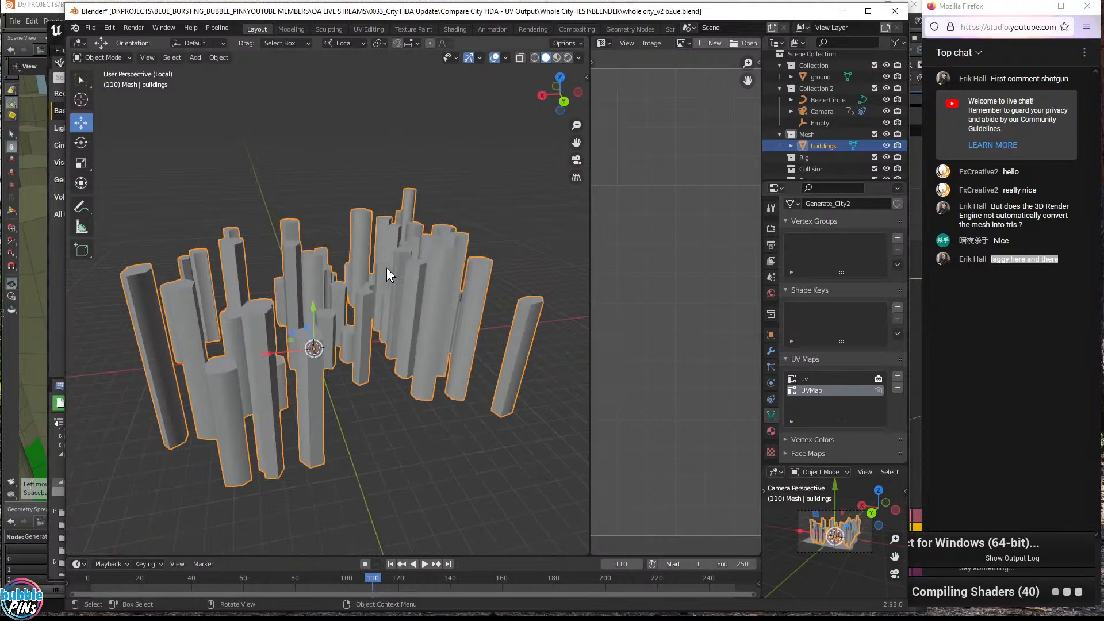
scroll(386, 266, "up", 2)
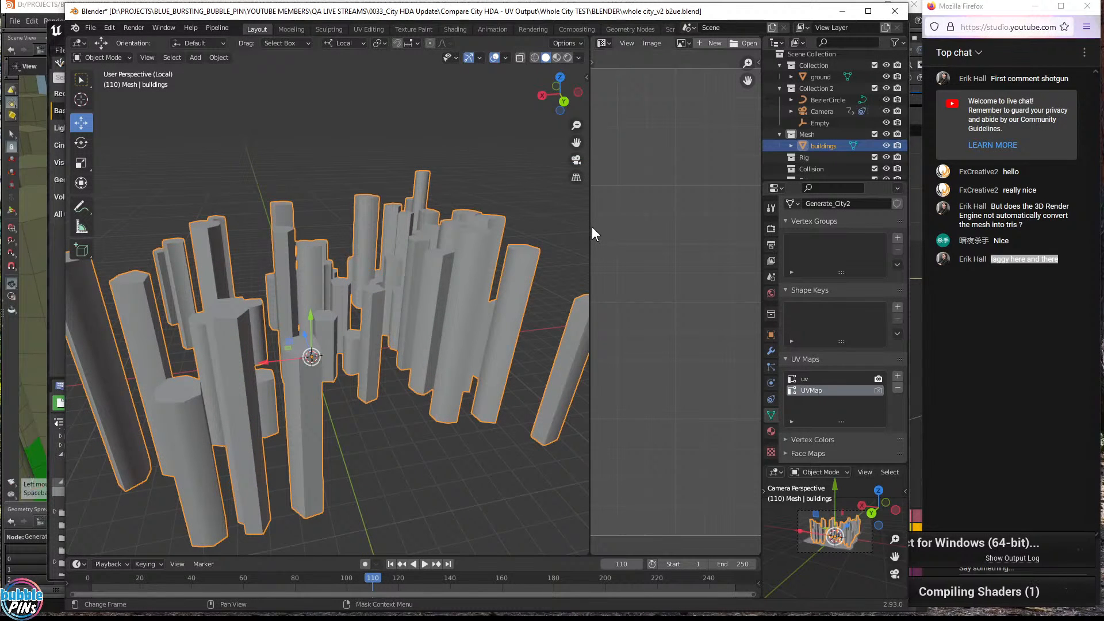
- Widen the image editor beside the viewport and orbit to a higher view of the buildings
left_click_drag(589, 227, 483, 237)
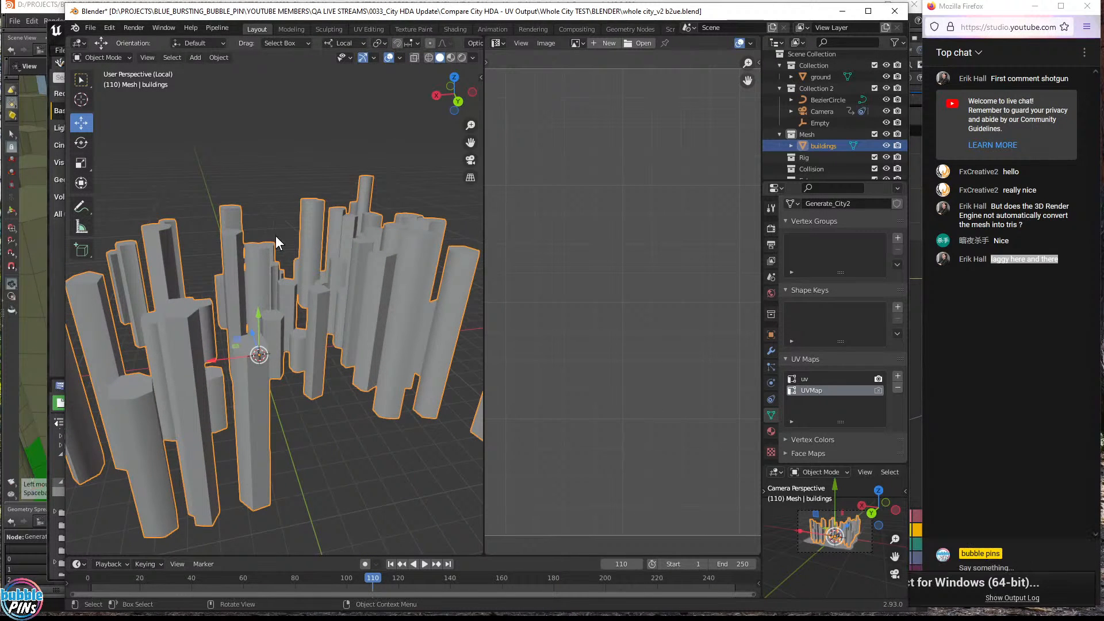
middle_click_drag(276, 241, 306, 260)
scroll(314, 266, "down", 2)
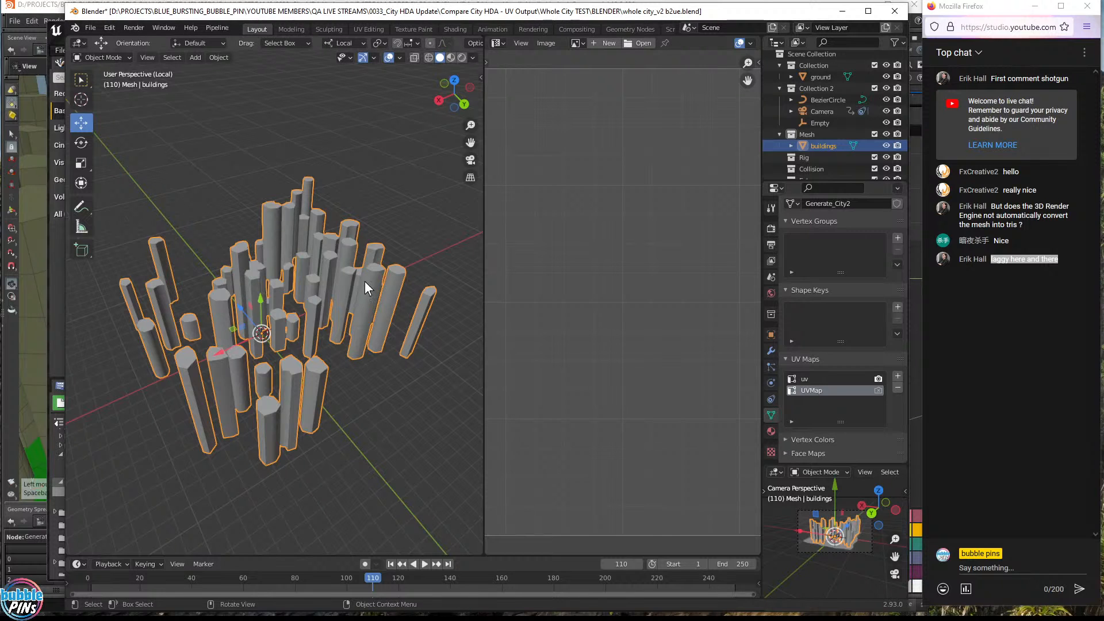
- Delete the buildings' UVMap channel and add a fresh UVMap after uv
left_click(786, 360)
left_click(785, 360)
left_click(785, 360)
left_click(785, 360)
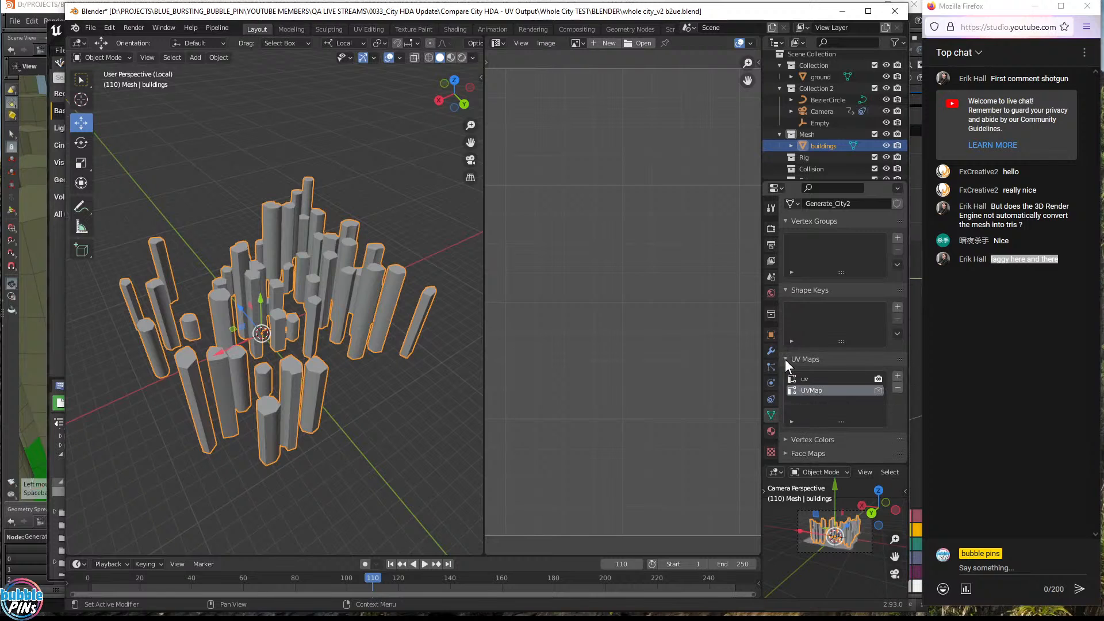
left_click(805, 379)
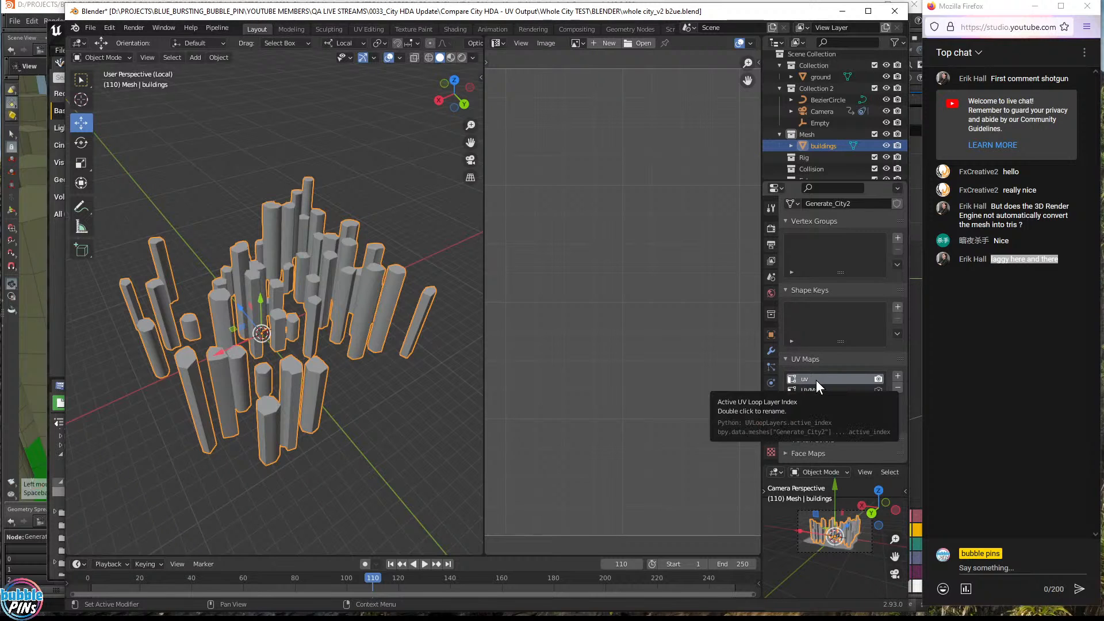
left_click(813, 388)
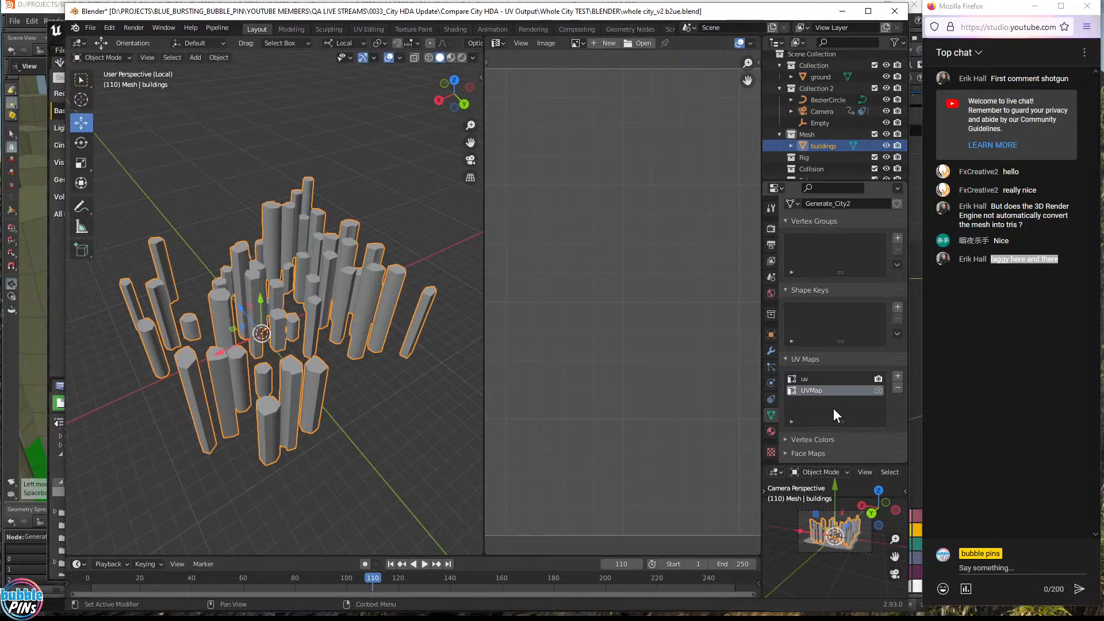
left_click(896, 389)
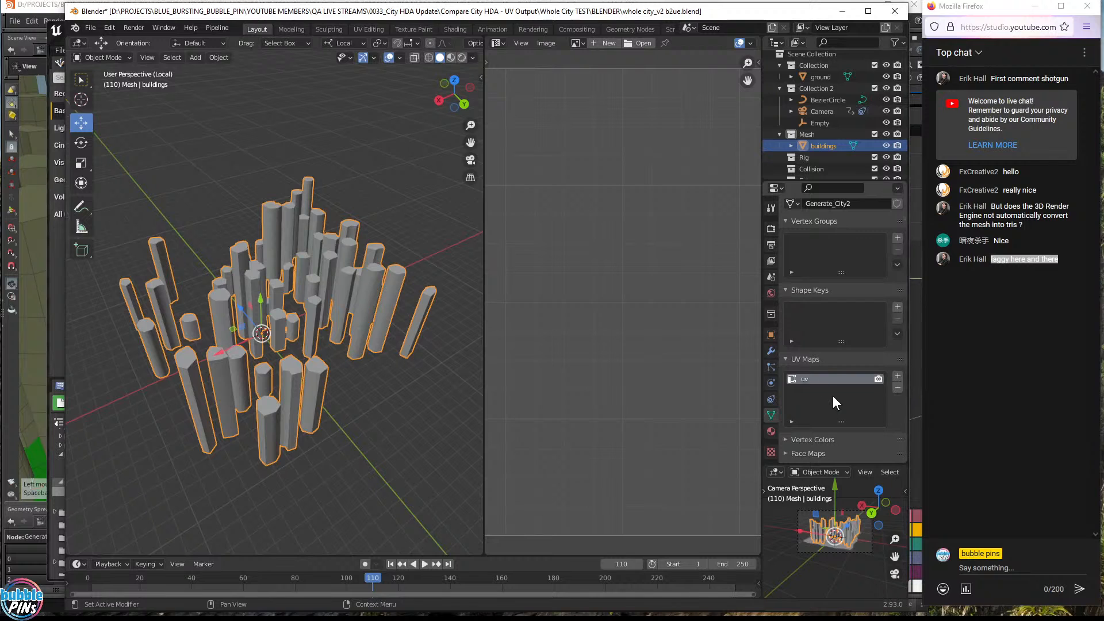
left_click(897, 376)
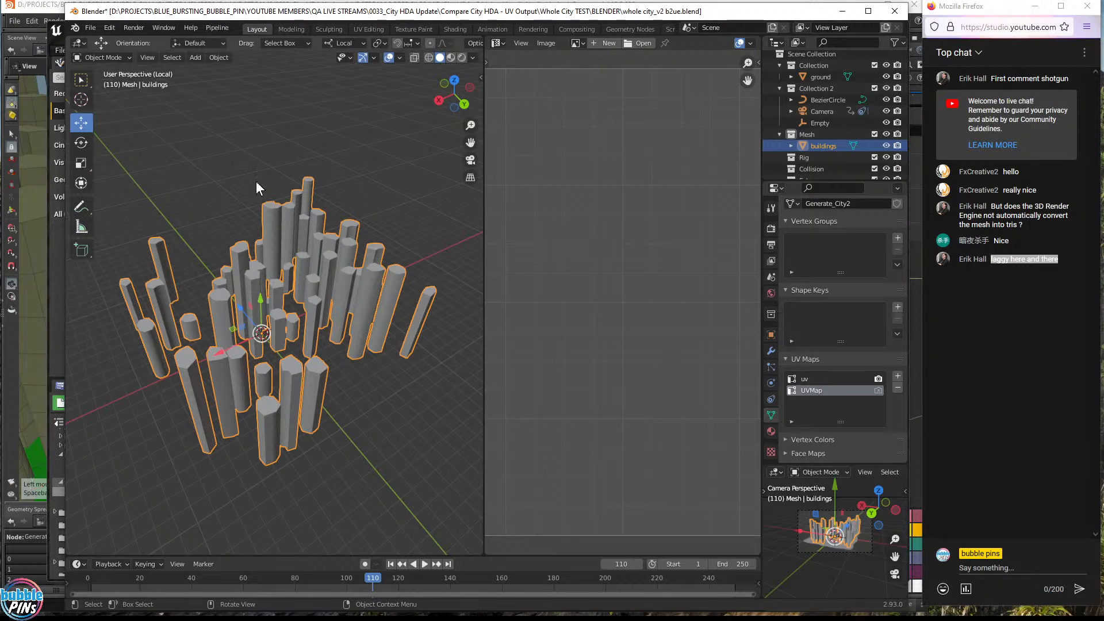
left_click(498, 43)
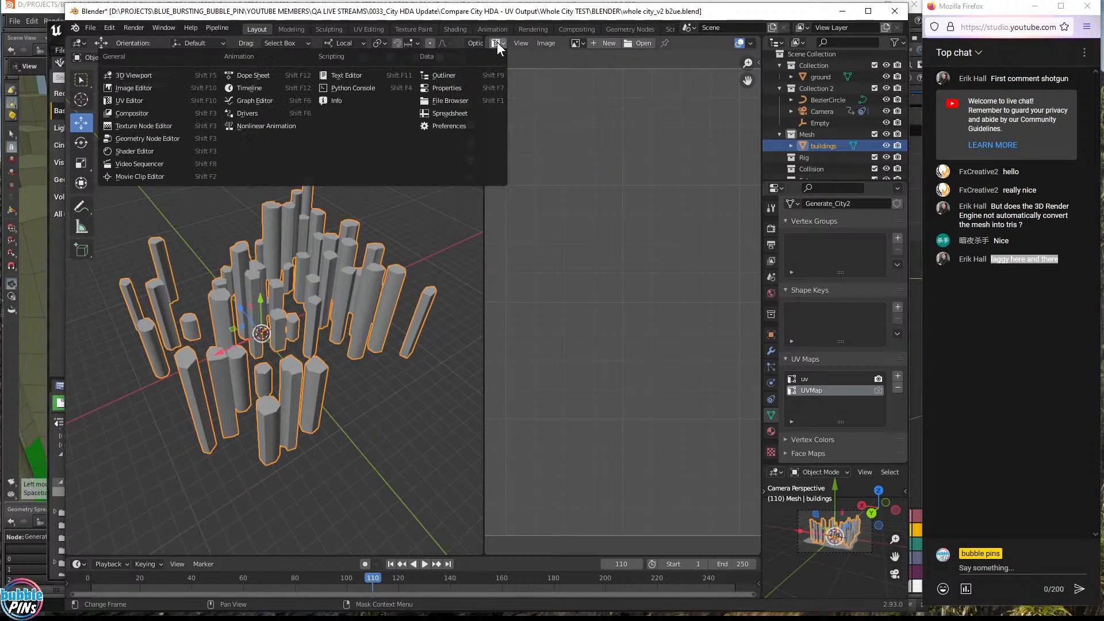
- Turn the right panel into a UV Editor, enter Edit Mode, and box-select all building faces
left_click(129, 101)
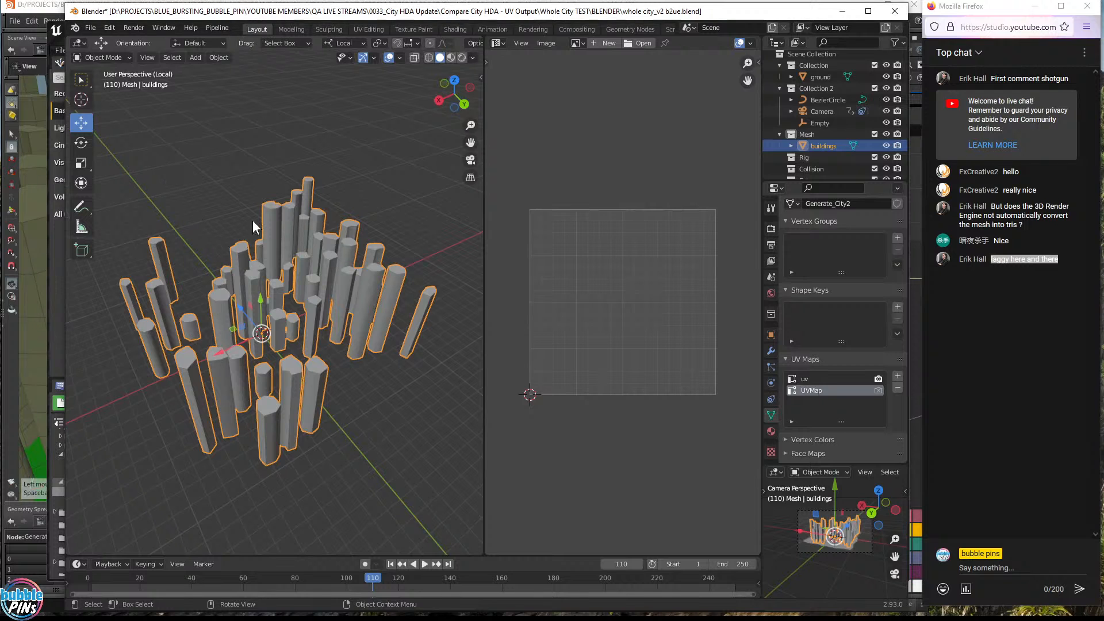
key("Tab")
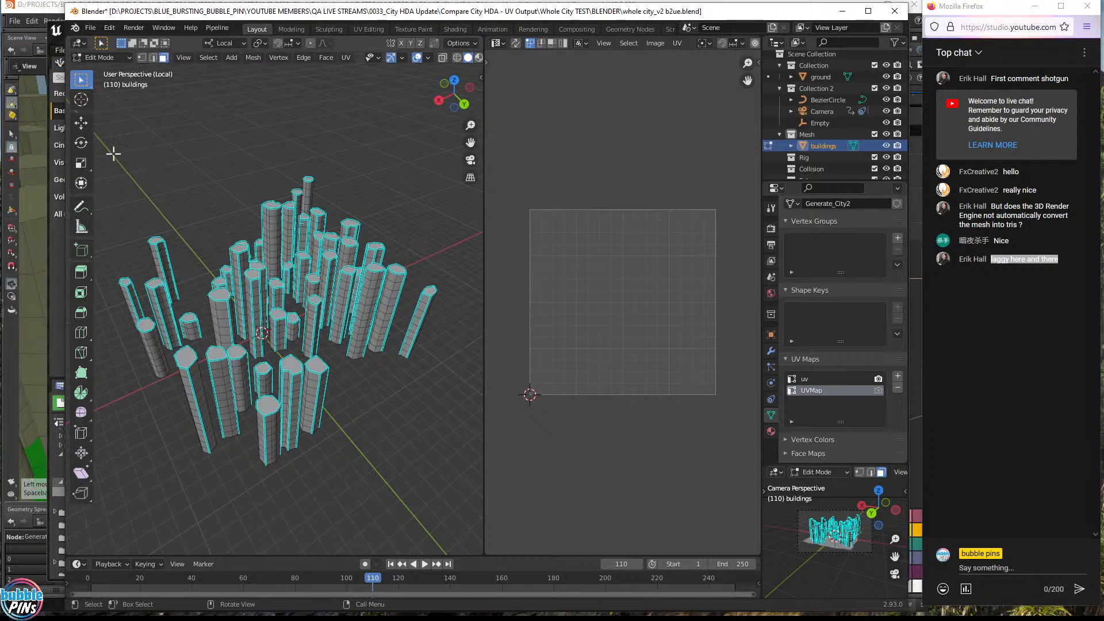
left_click_drag(108, 147, 452, 492)
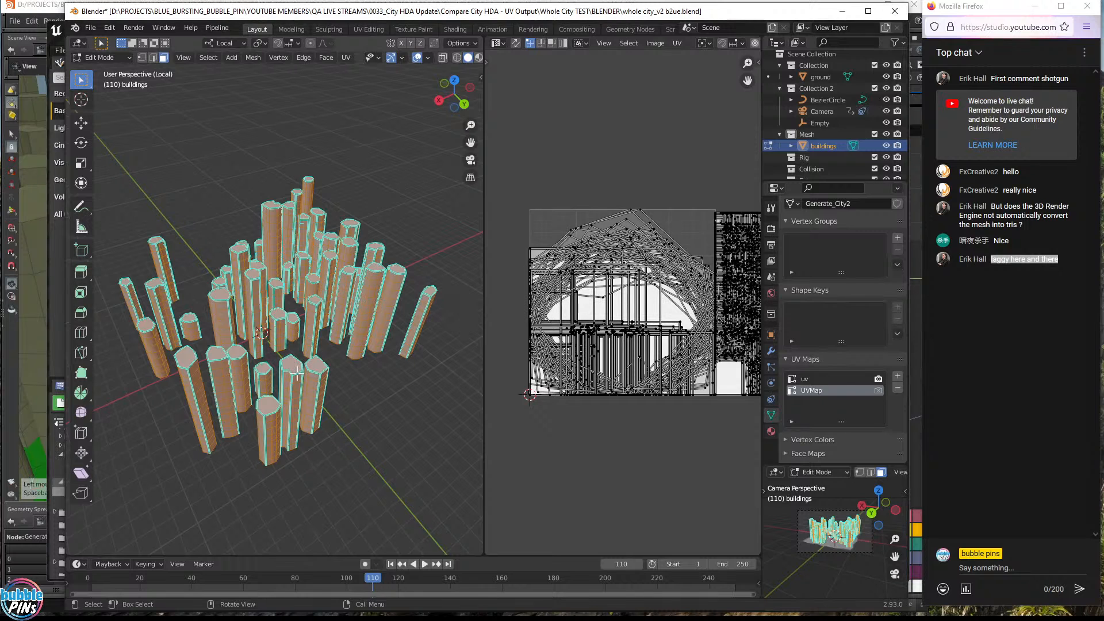
scroll(675, 319, "down", 5)
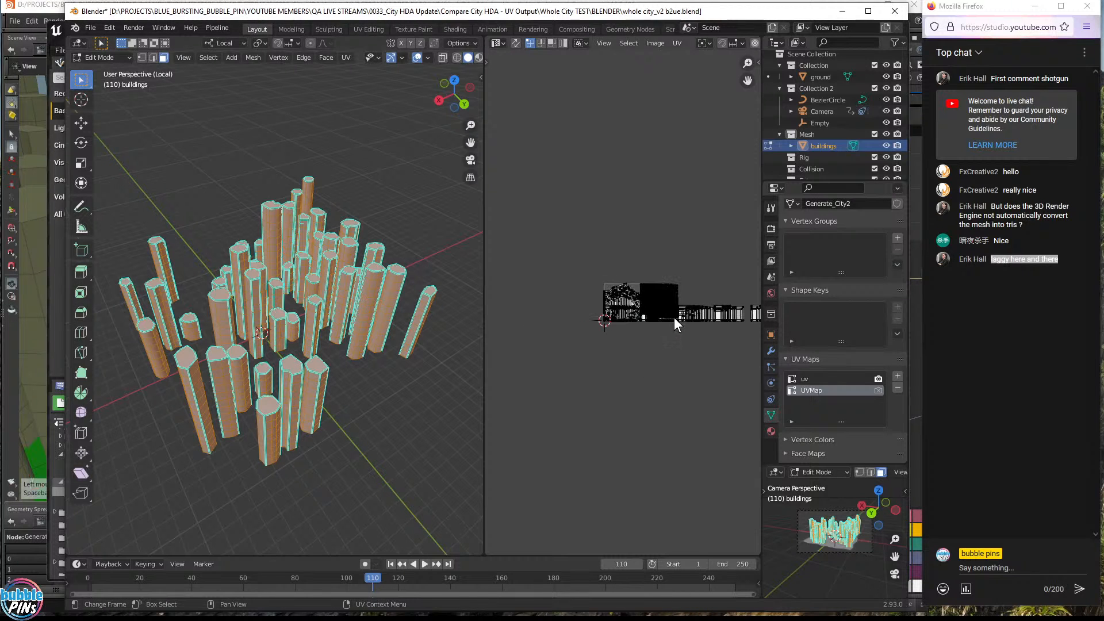
middle_click_drag(732, 271, 646, 293)
scroll(652, 300, "down", 1)
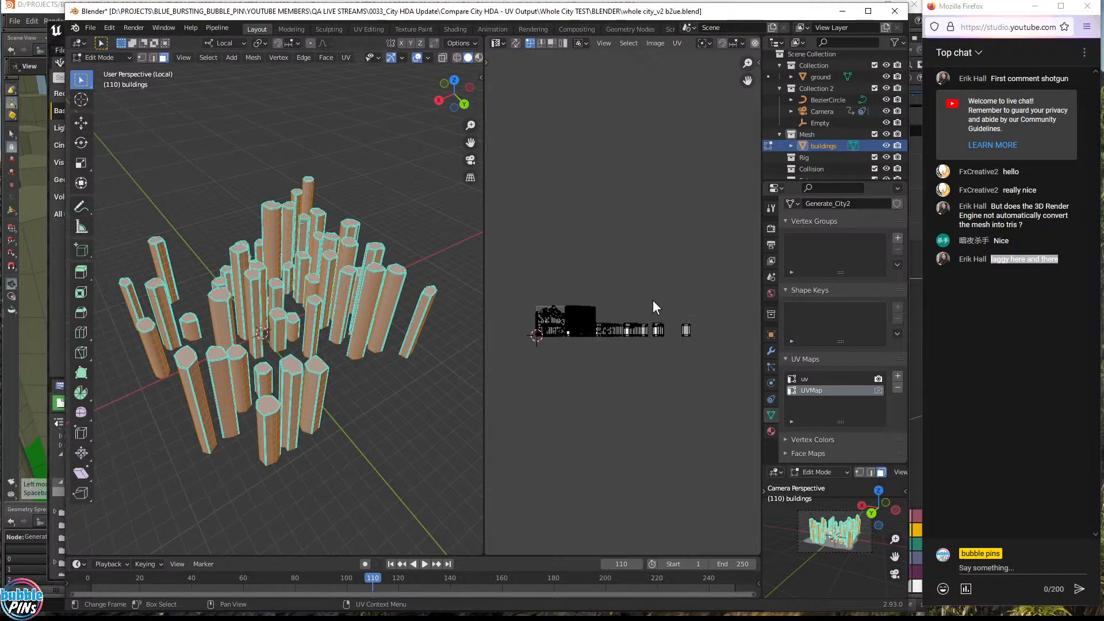
scroll(653, 300, "up", 3)
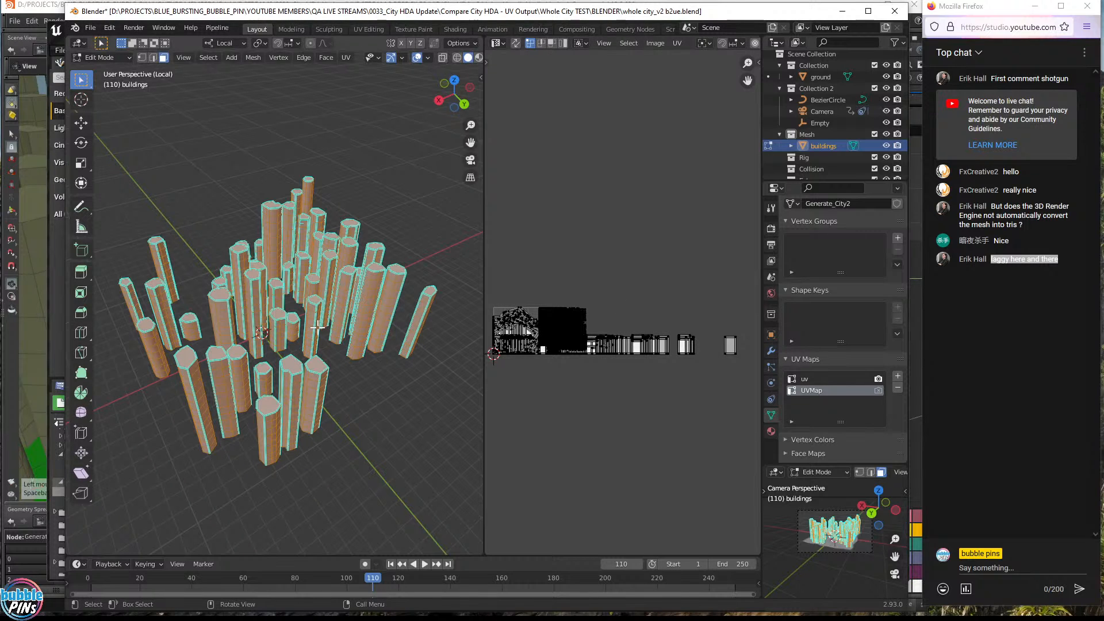
key("F3")
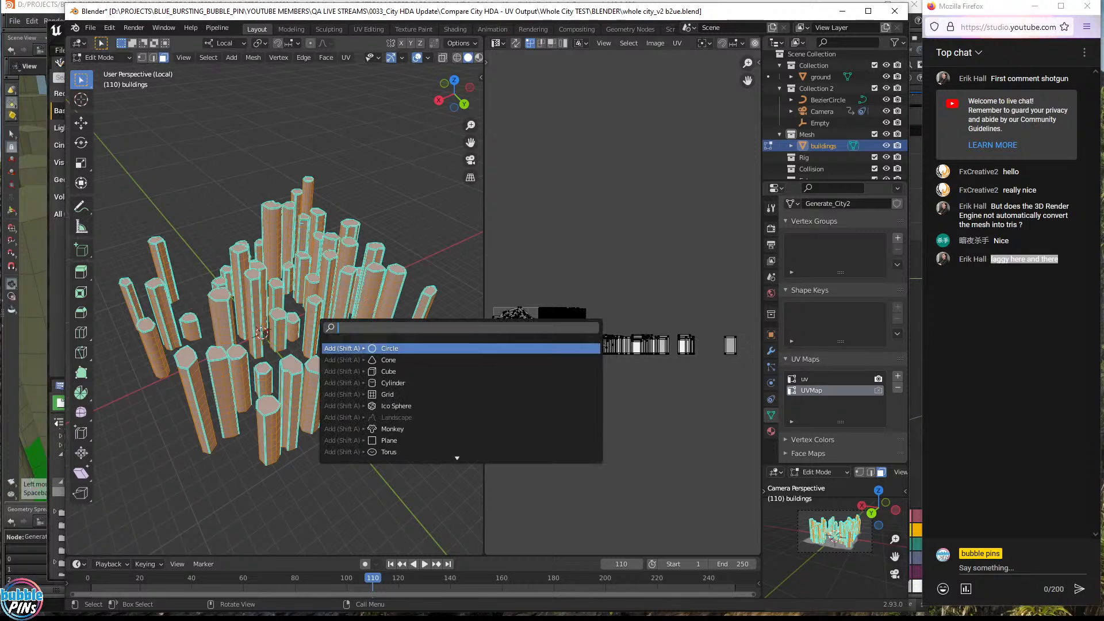
- Unwrap the selected building faces and reselect all to view the new UV islands
type("un")
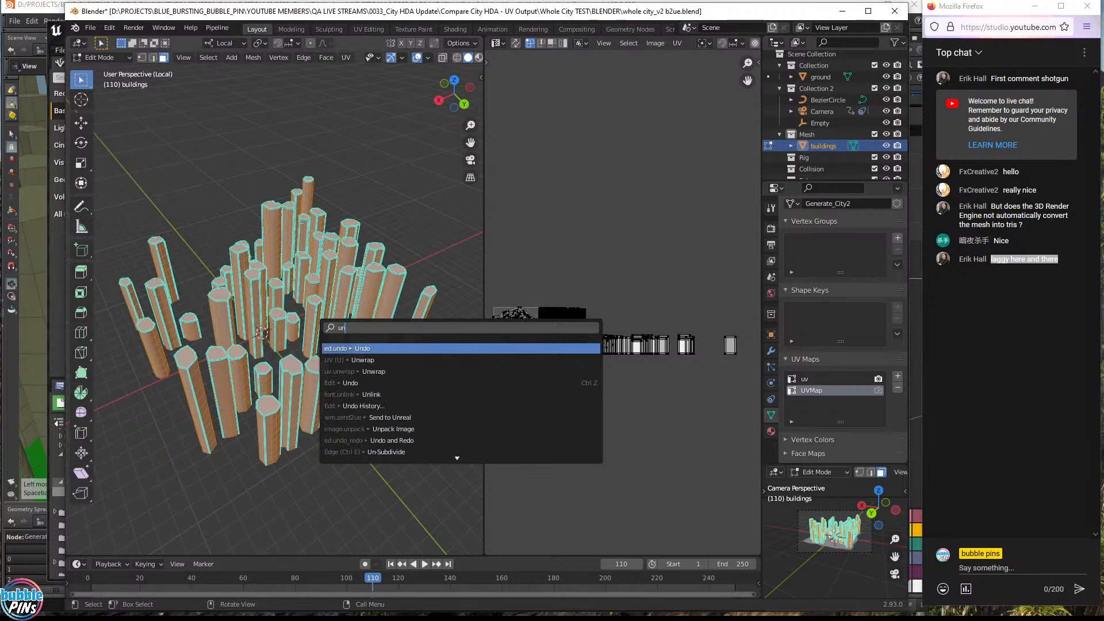
type("wrap")
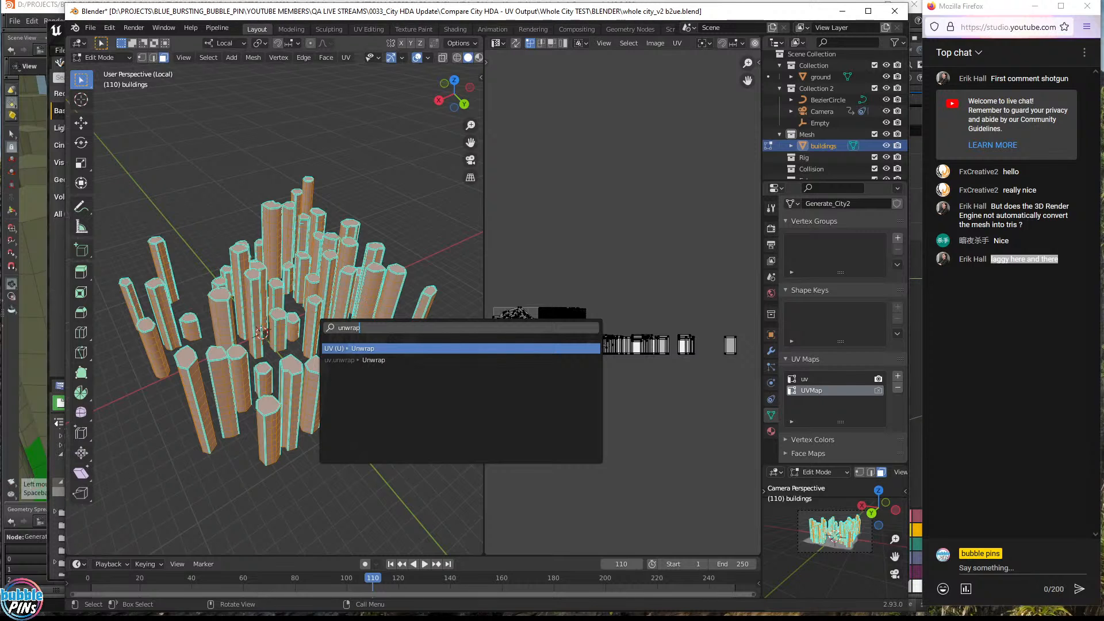
key("Return")
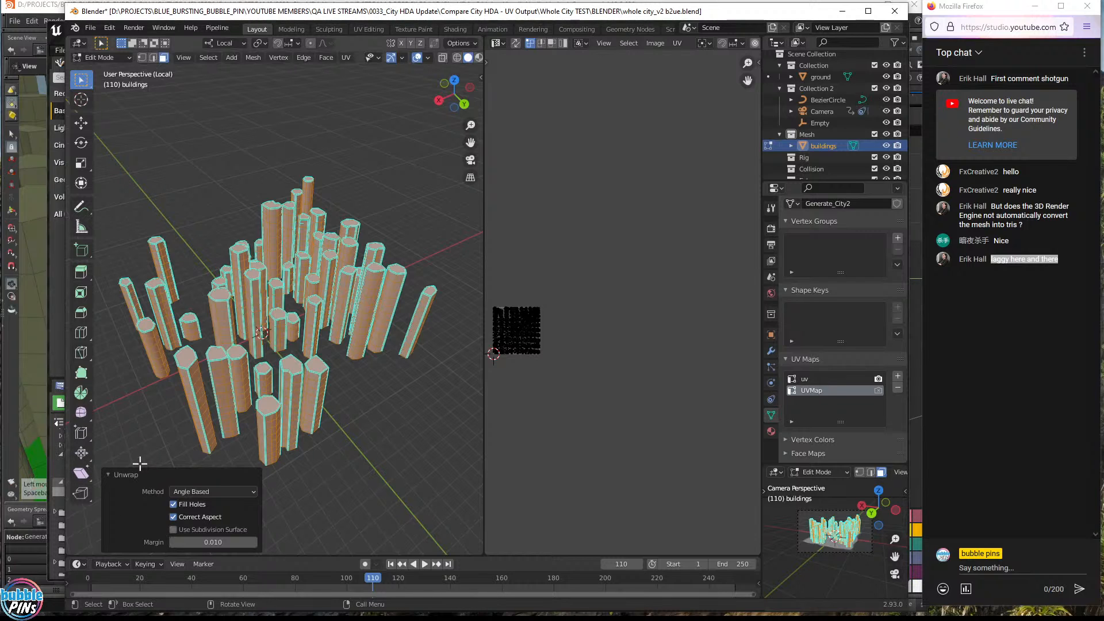
left_click(385, 458)
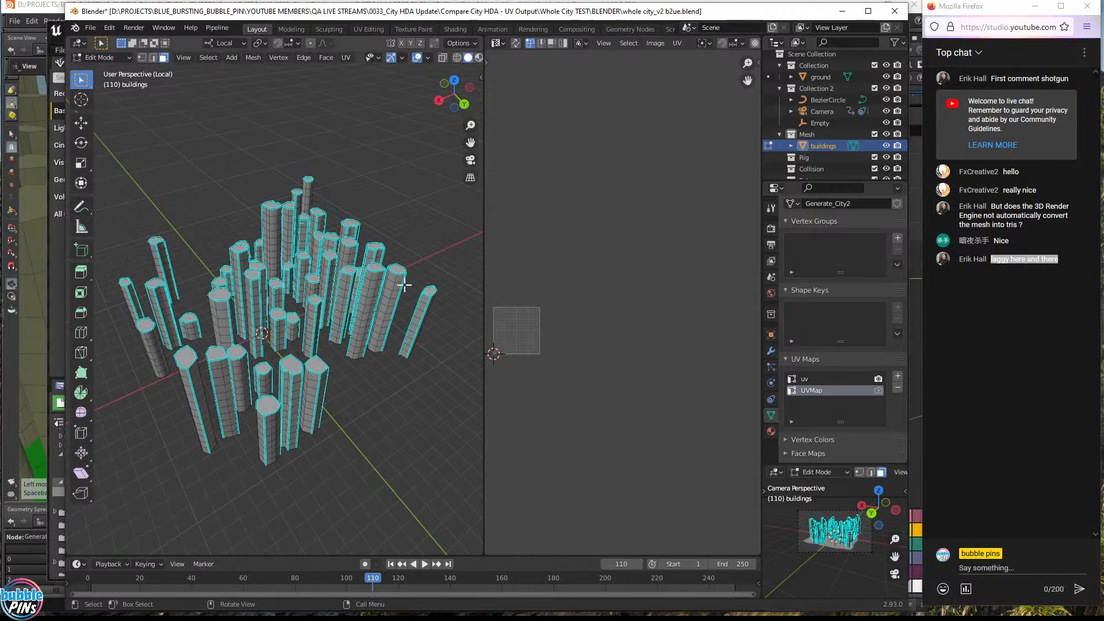
key("a")
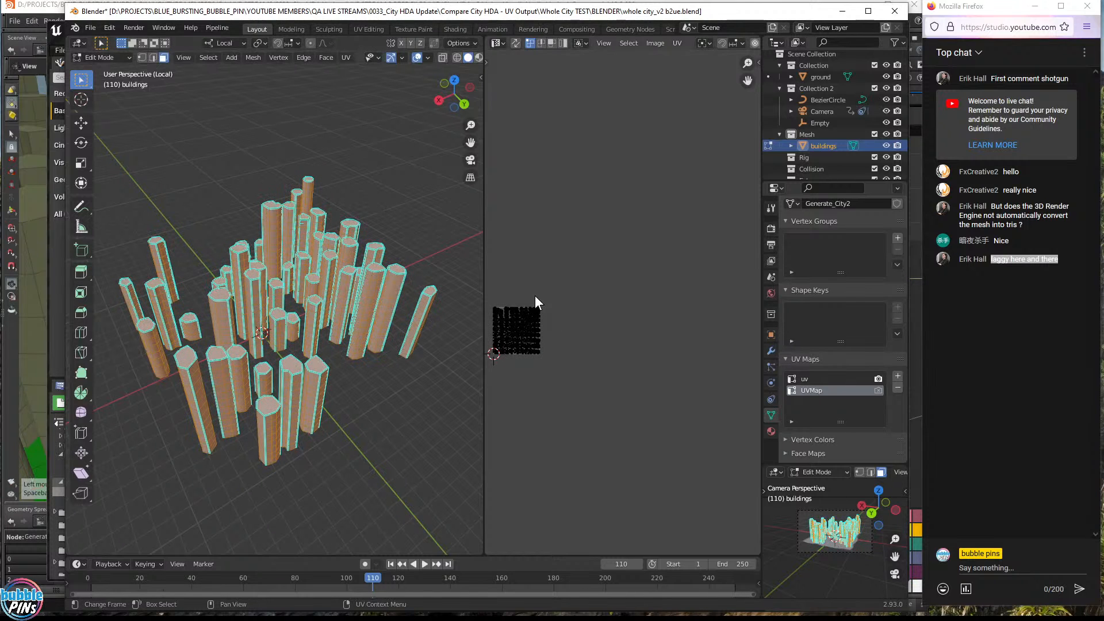
scroll(535, 299, "up", 4)
middle_click_drag(505, 316, 742, 328)
scroll(646, 346, "up", 3)
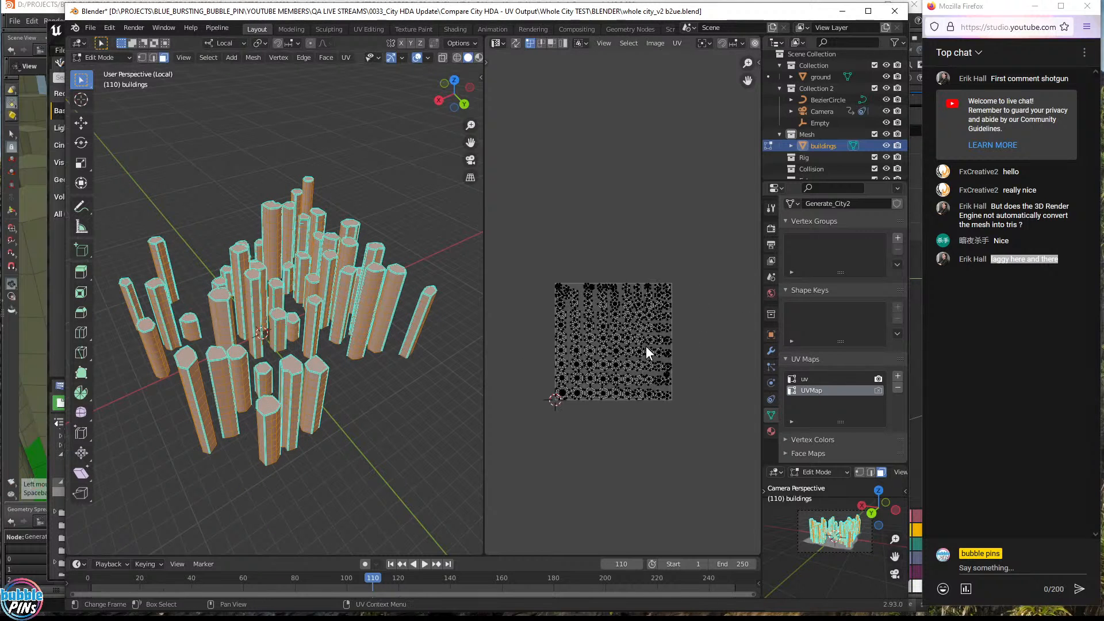
- Compare uv and UVMap layouts, keep UVMap active, return to Object Mode, then switch to Unreal
left_click(804, 380)
scroll(603, 379, "down", 5)
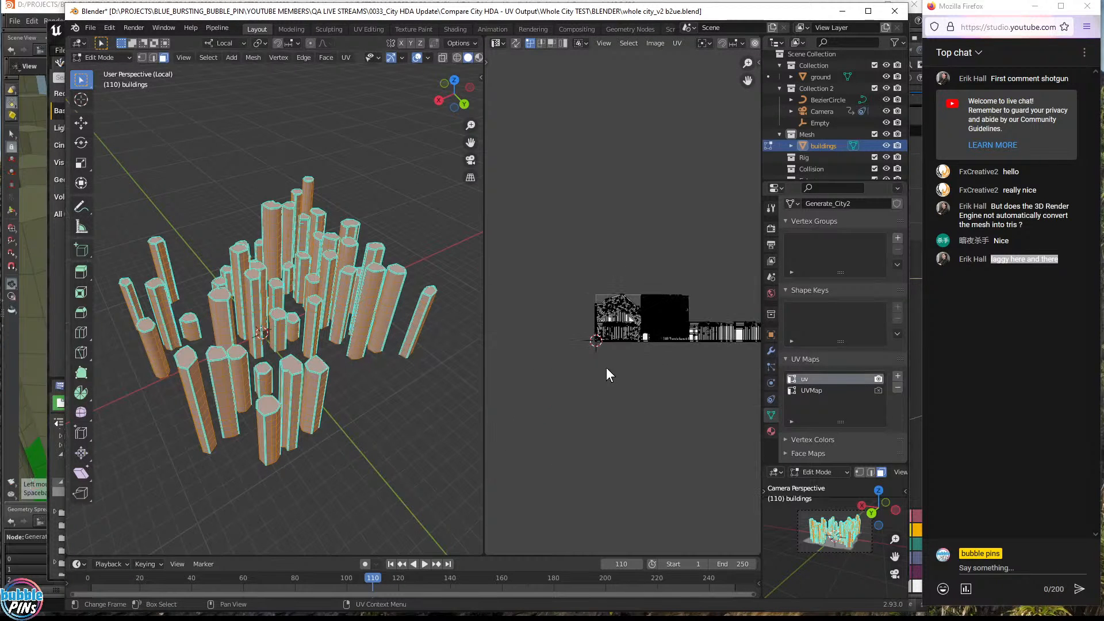
middle_click_drag(694, 234, 605, 257)
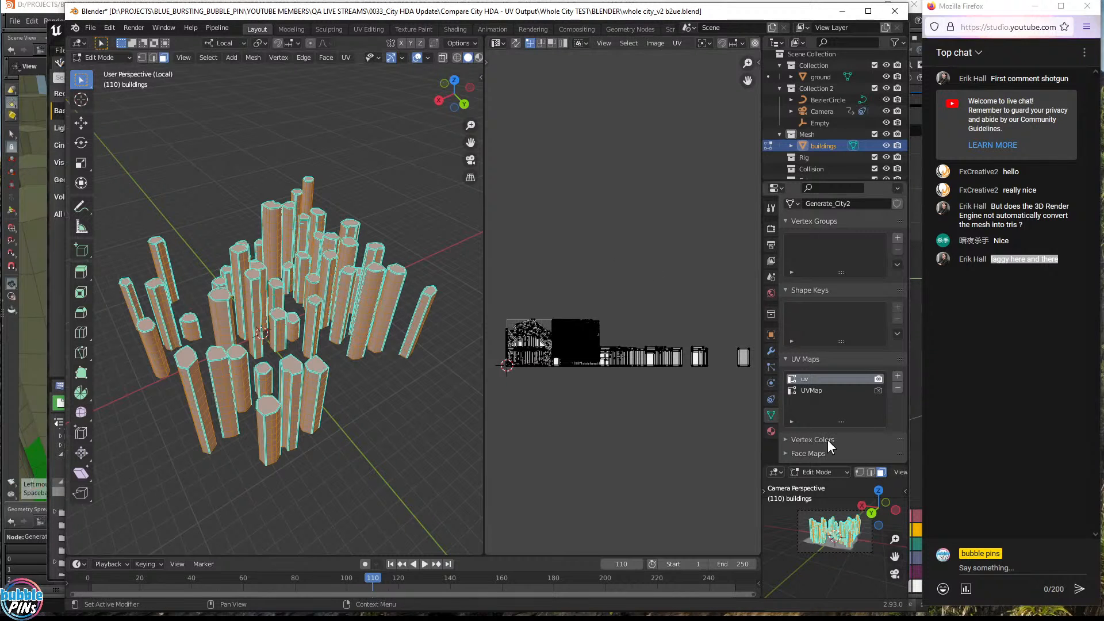
left_click(808, 391)
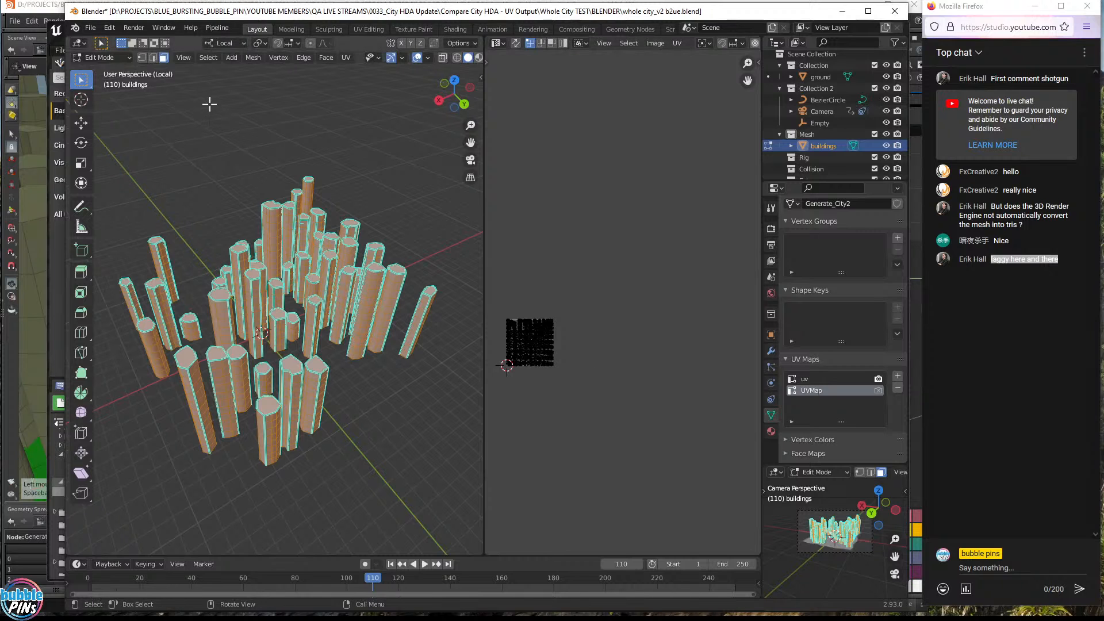
key("Tab")
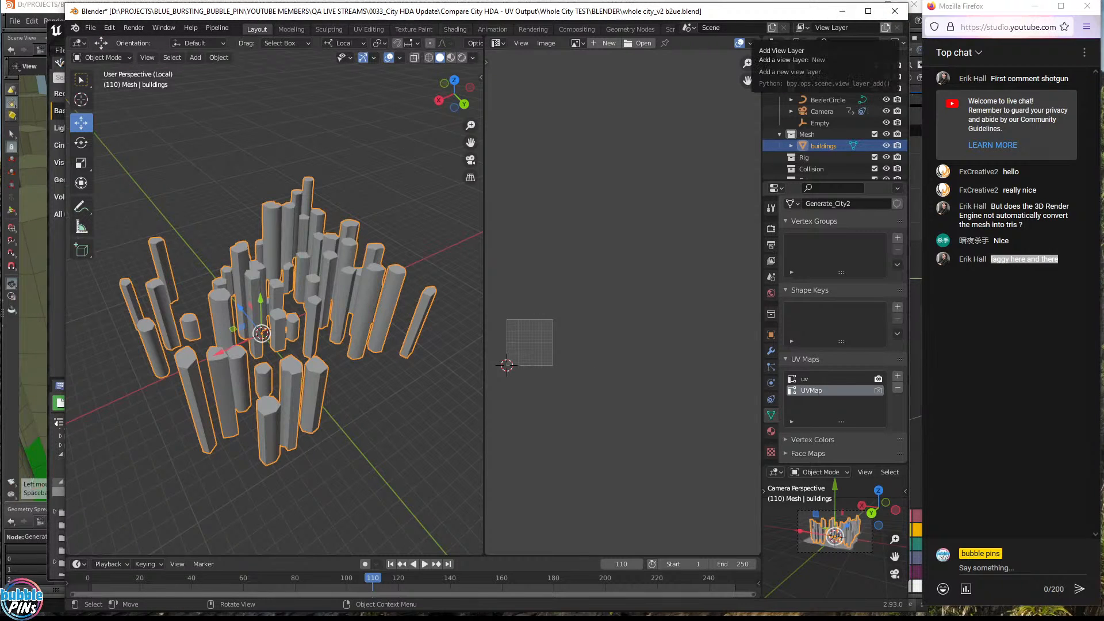
key("alt+Tab")
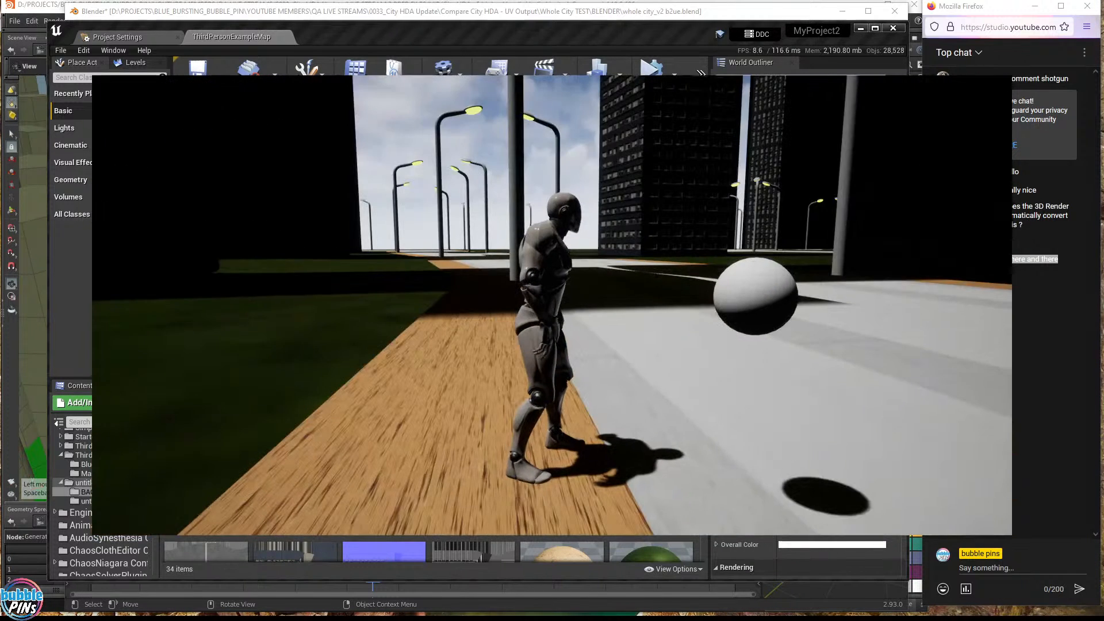
- Run the mannequin along the wooden path and lamp-lit streets, in and out of building shadow
key("w")
key("w")
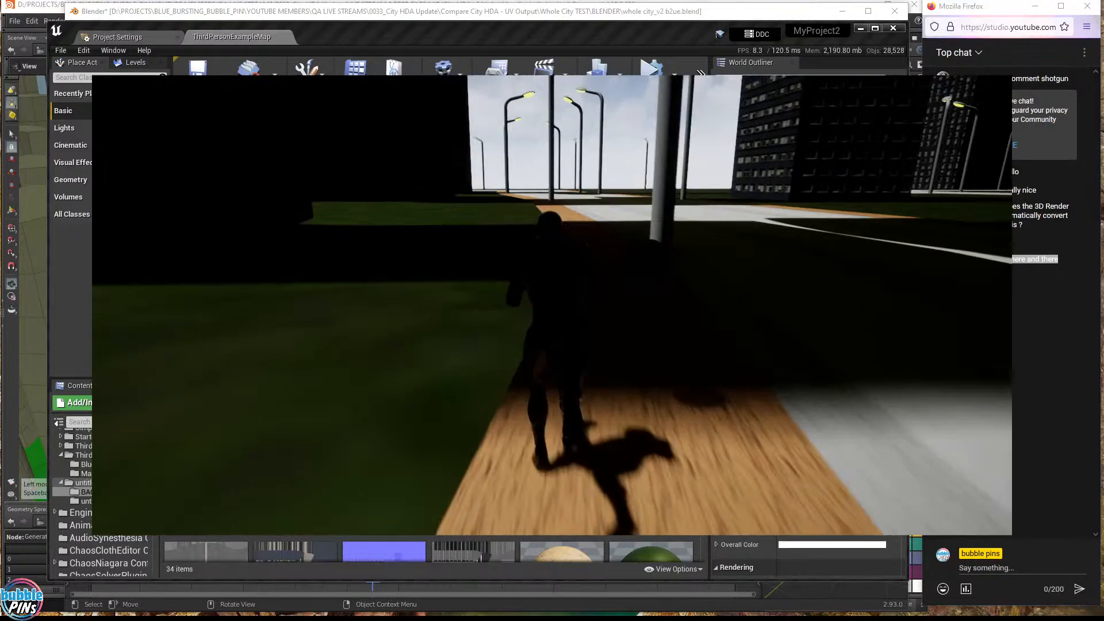
key("w")
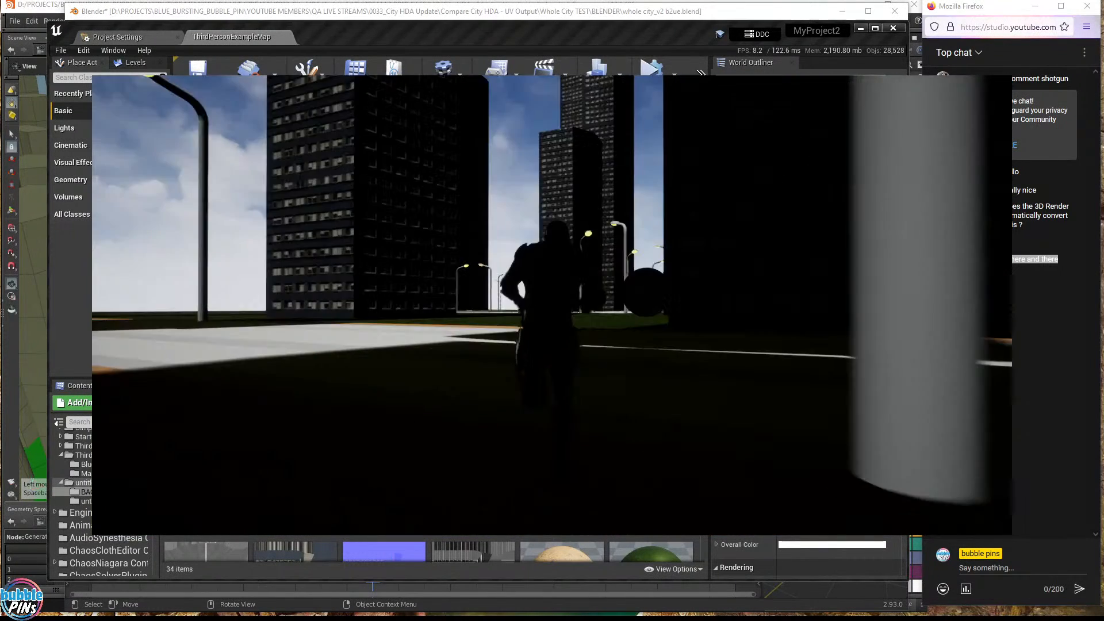
key("w")
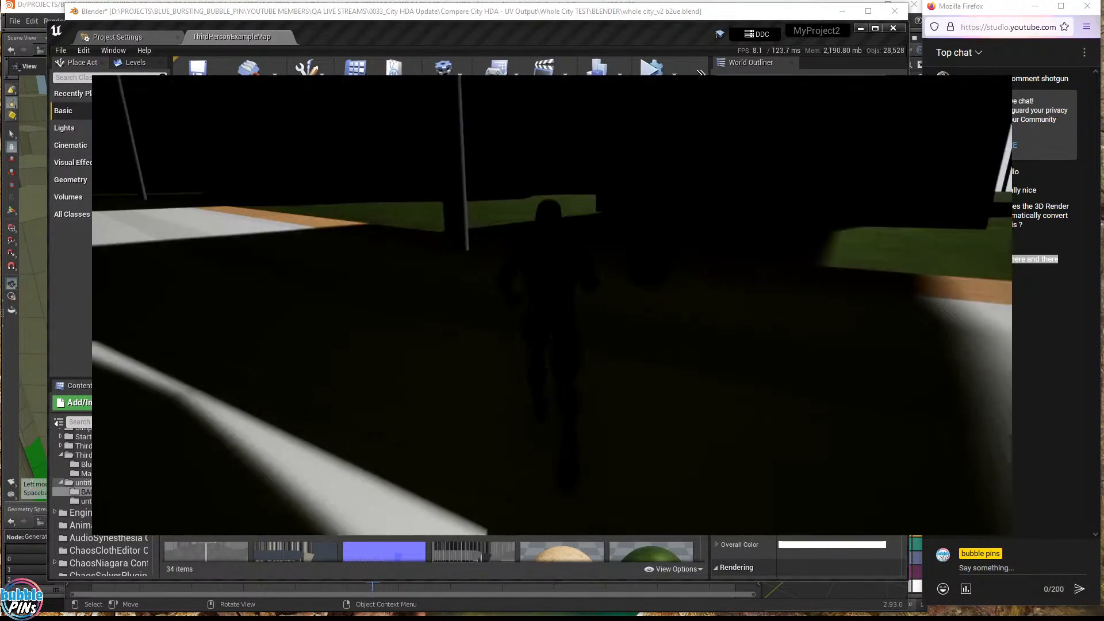
key("w")
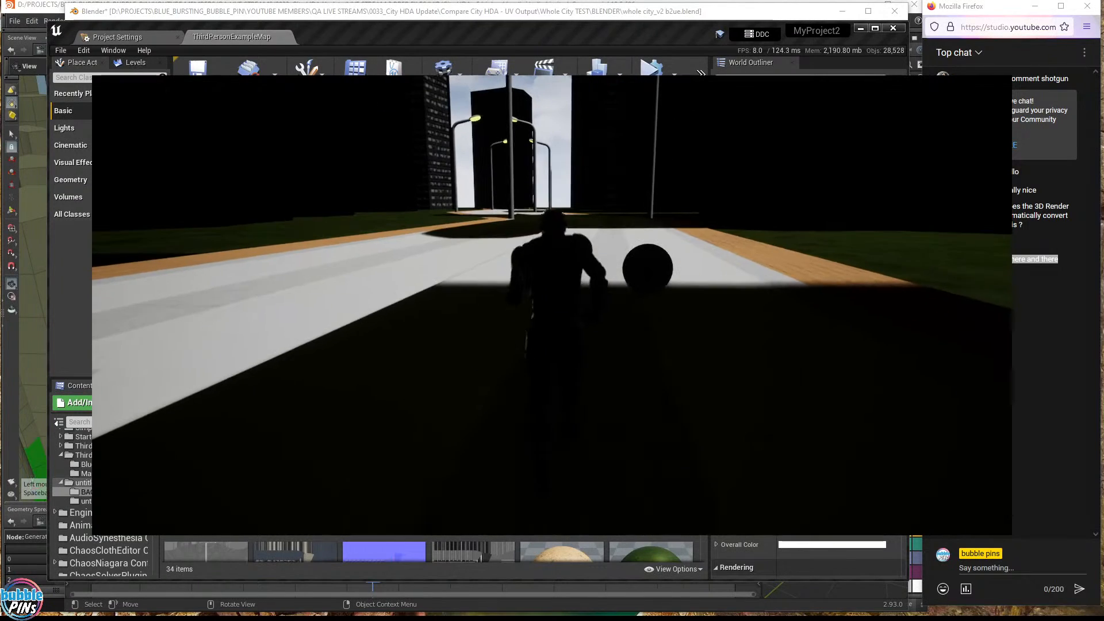
key("w")
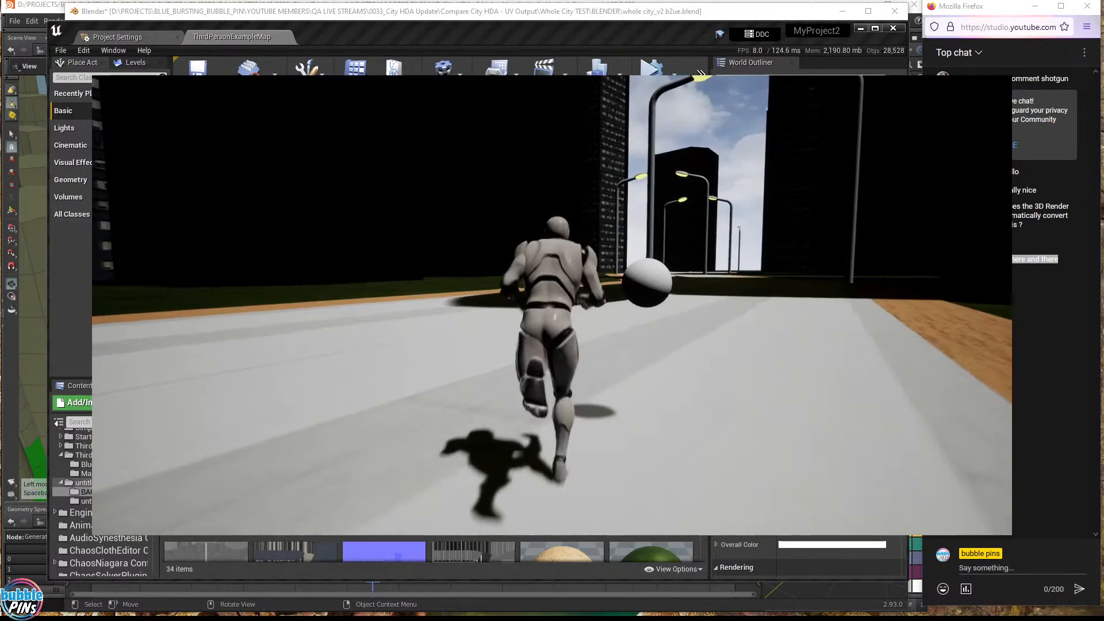
key("w")
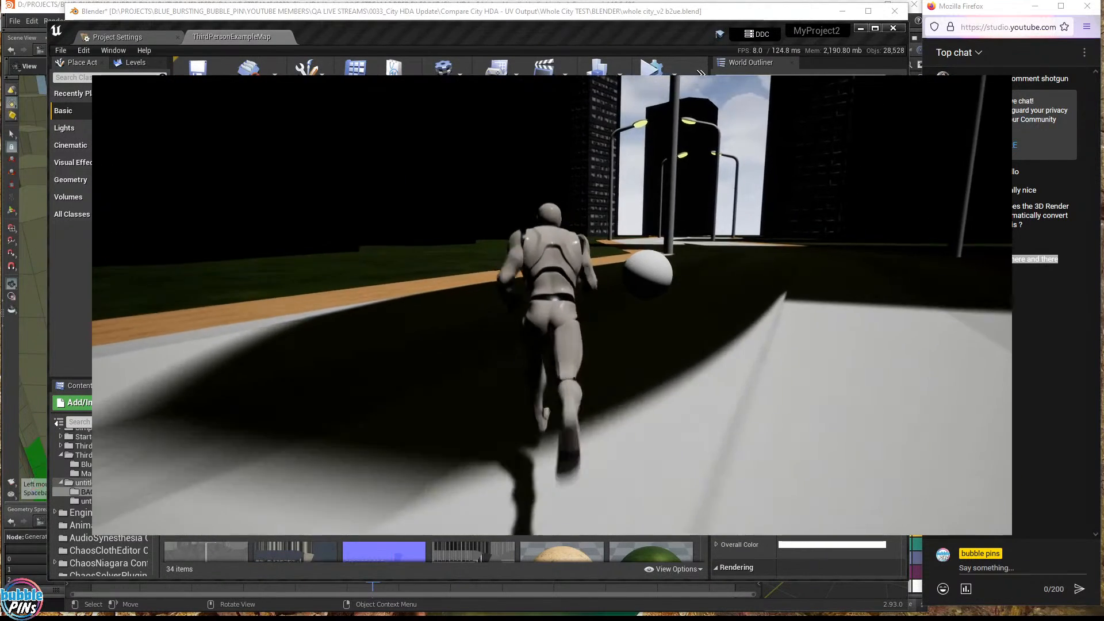
key("w")
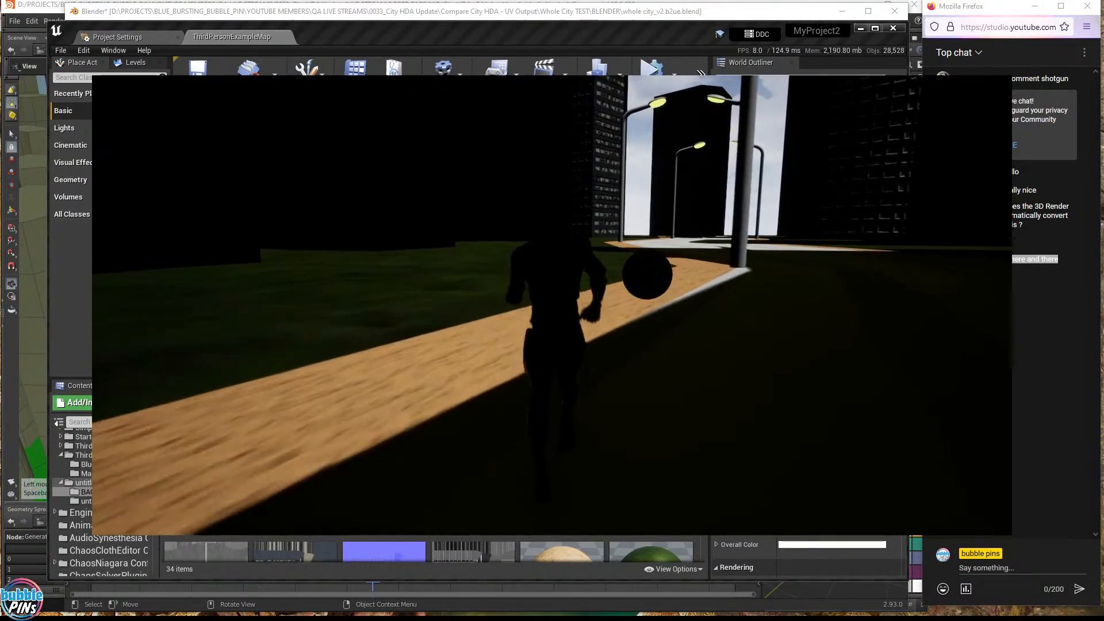
key("w")
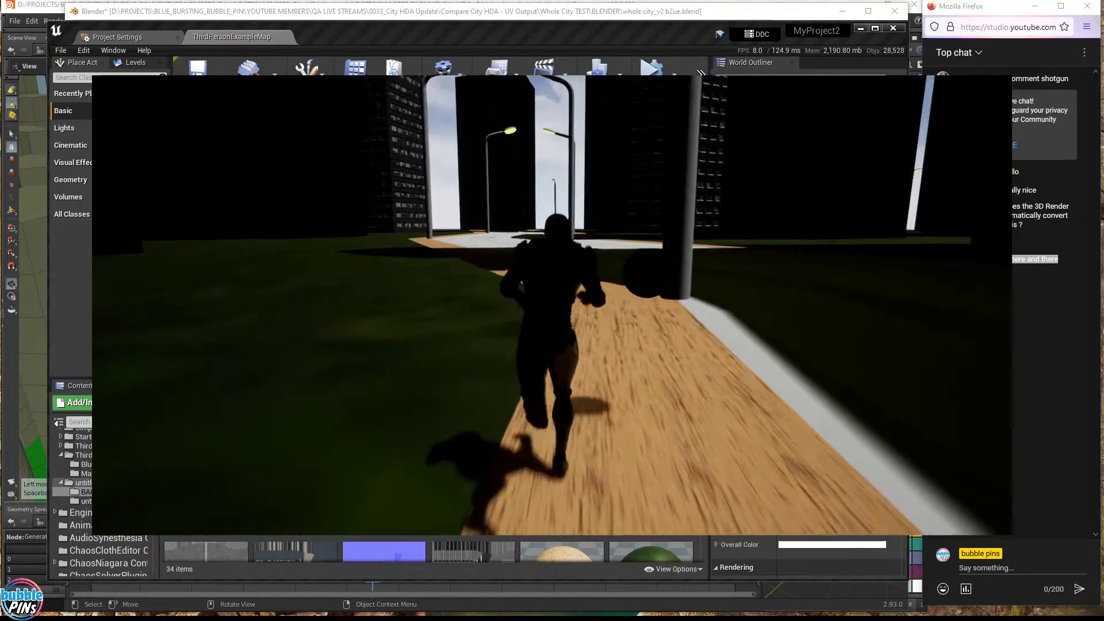
key("w")
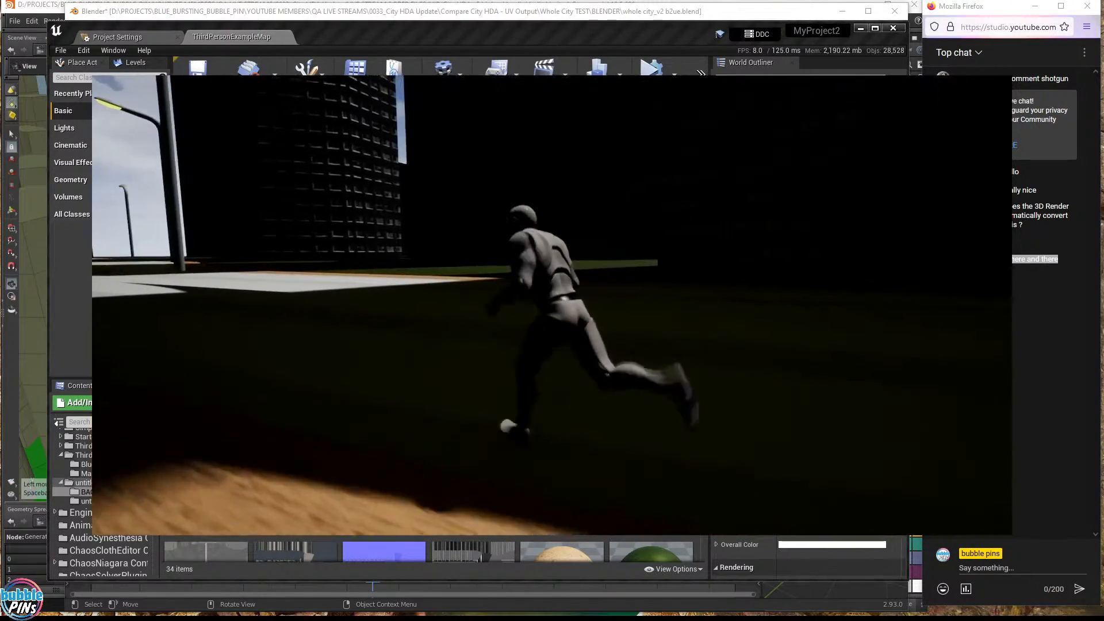
key("w")
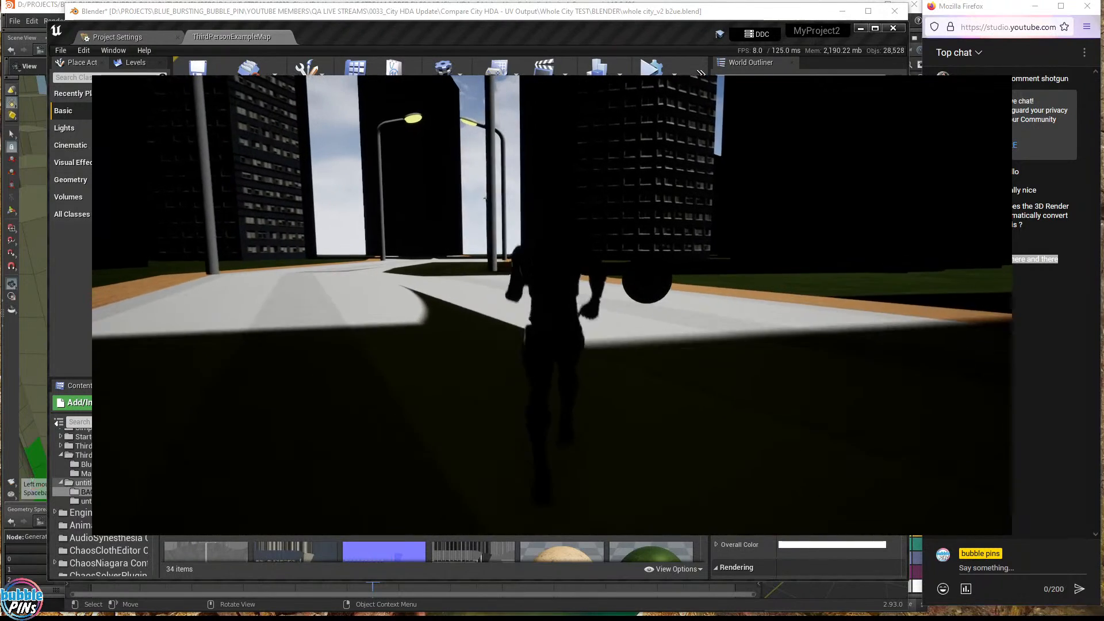
key("w")
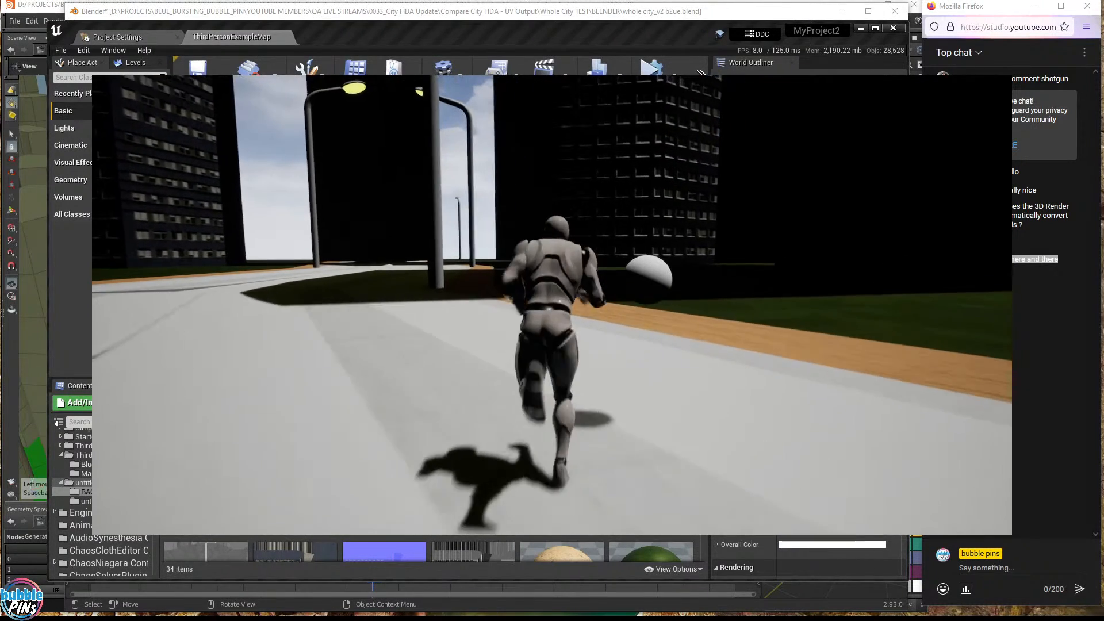
key("w")
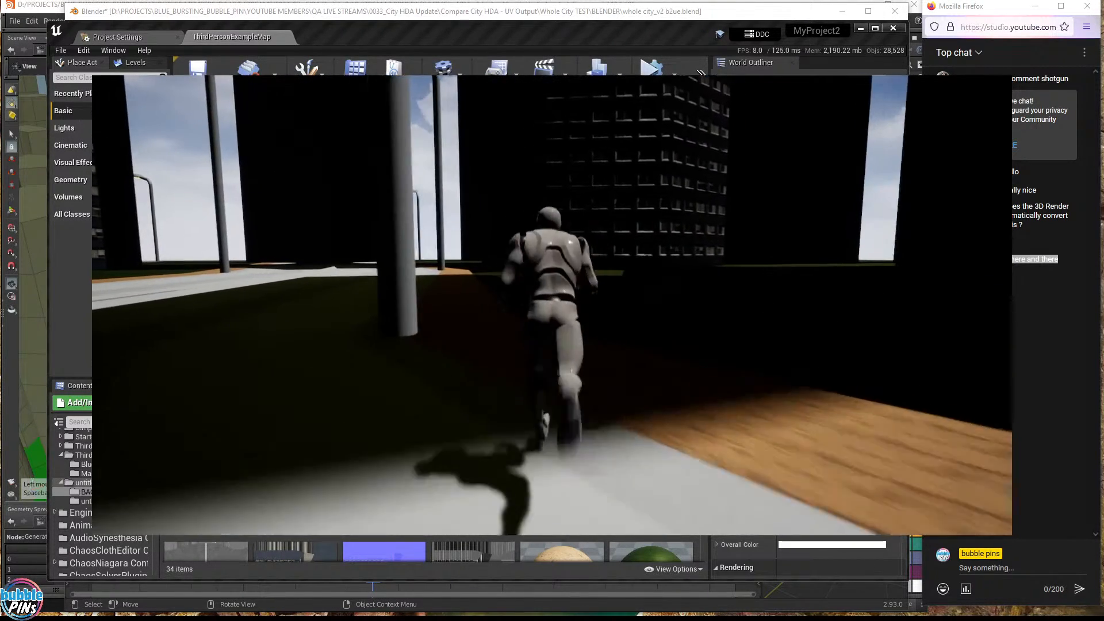
key("w")
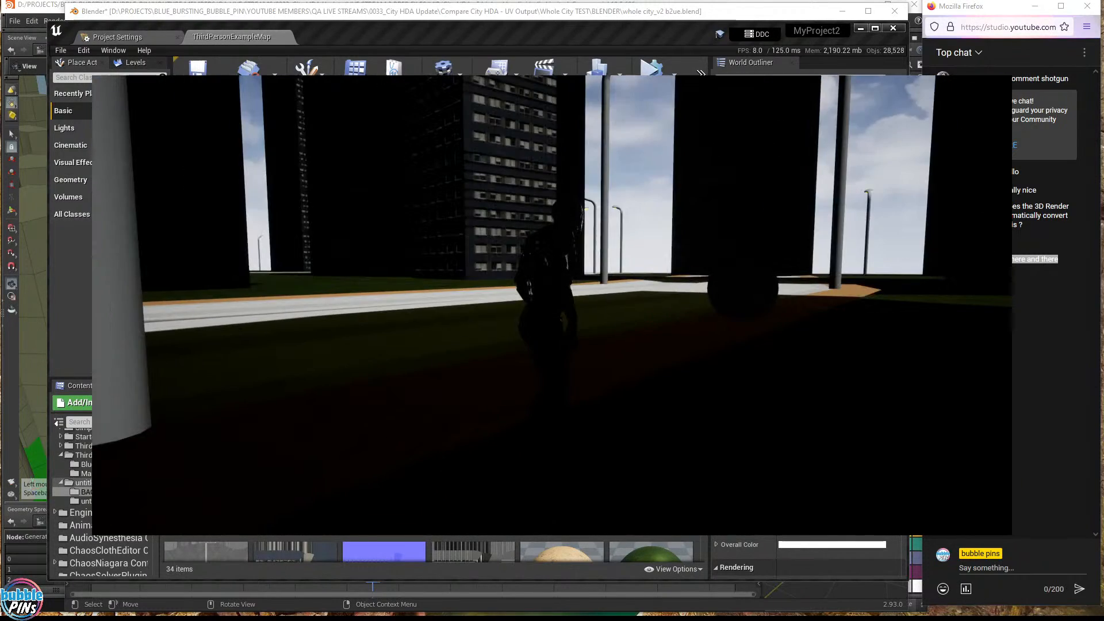
key("w")
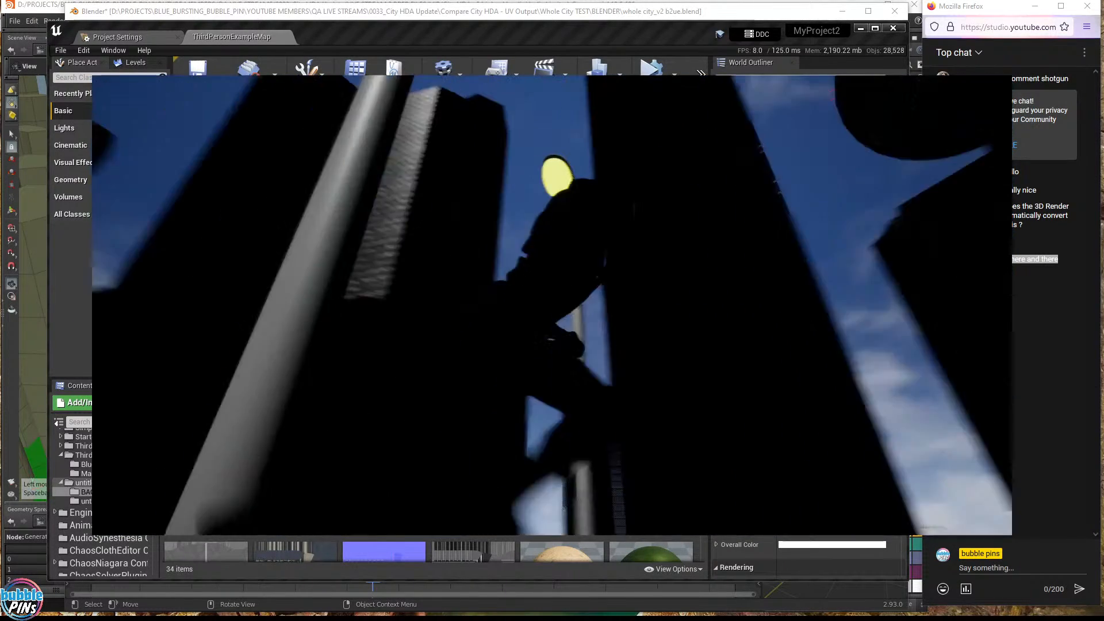
key("w")
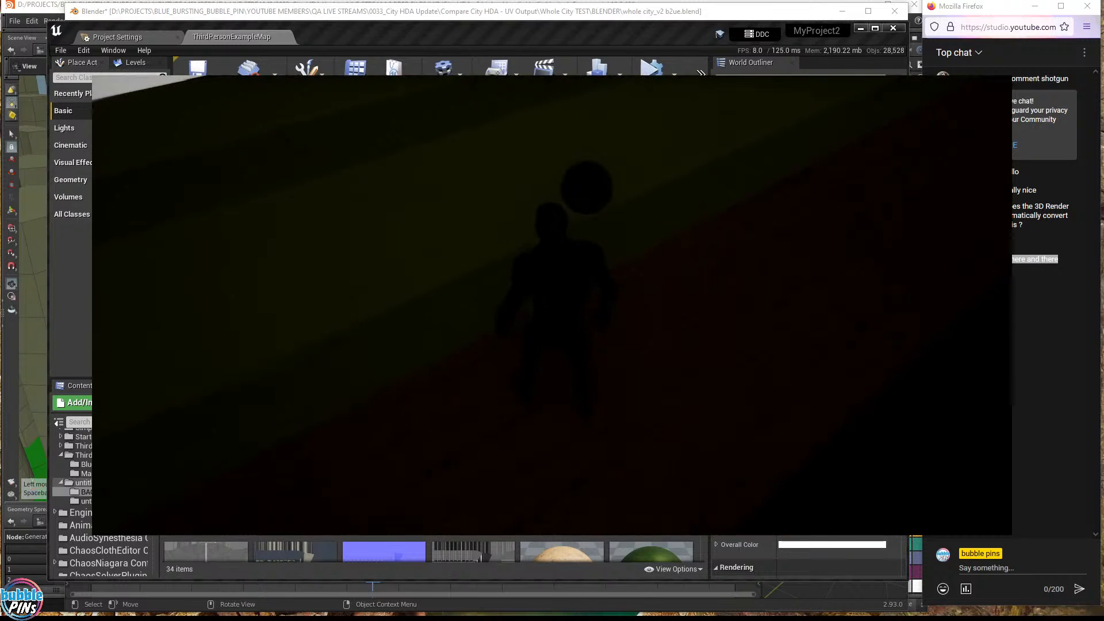
- Run through the dark shadowed area onto lit pavement, then end the play session
key("w")
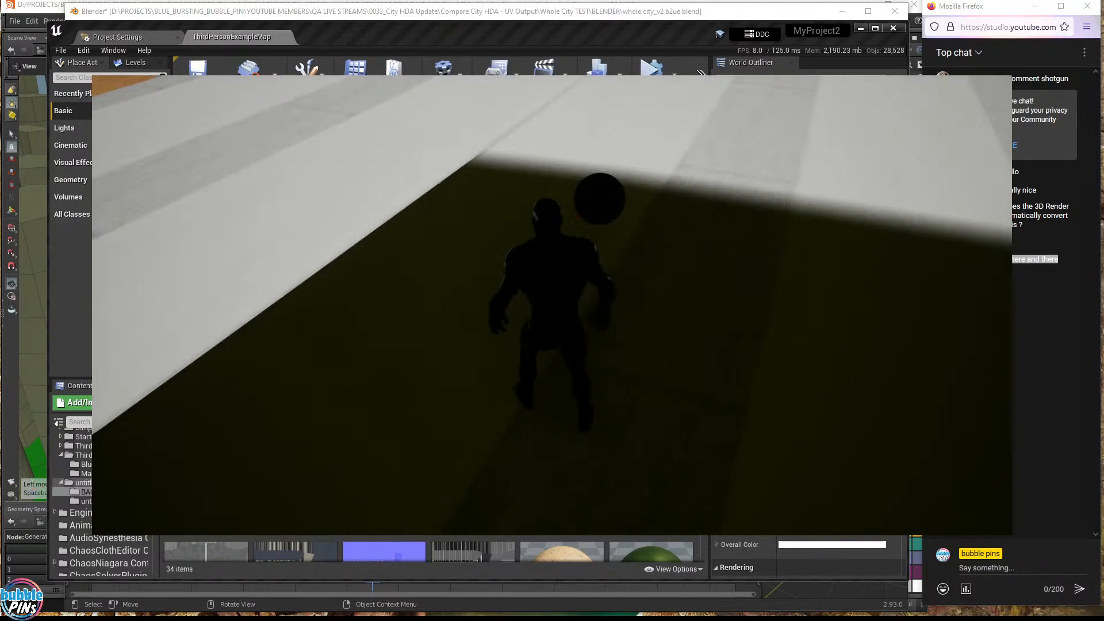
key("w")
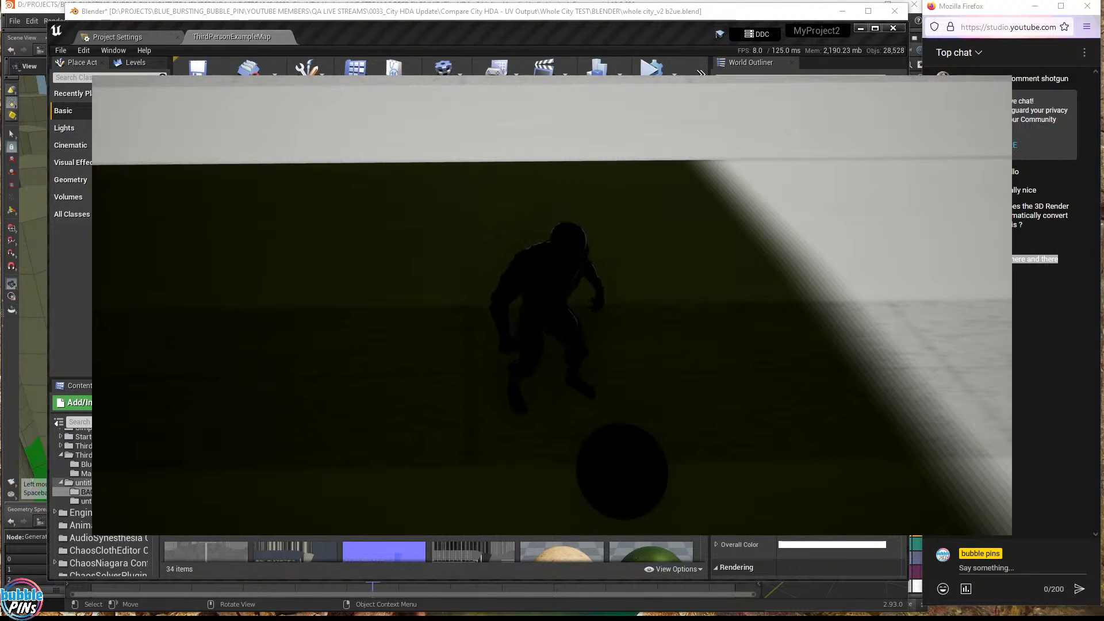
key("w")
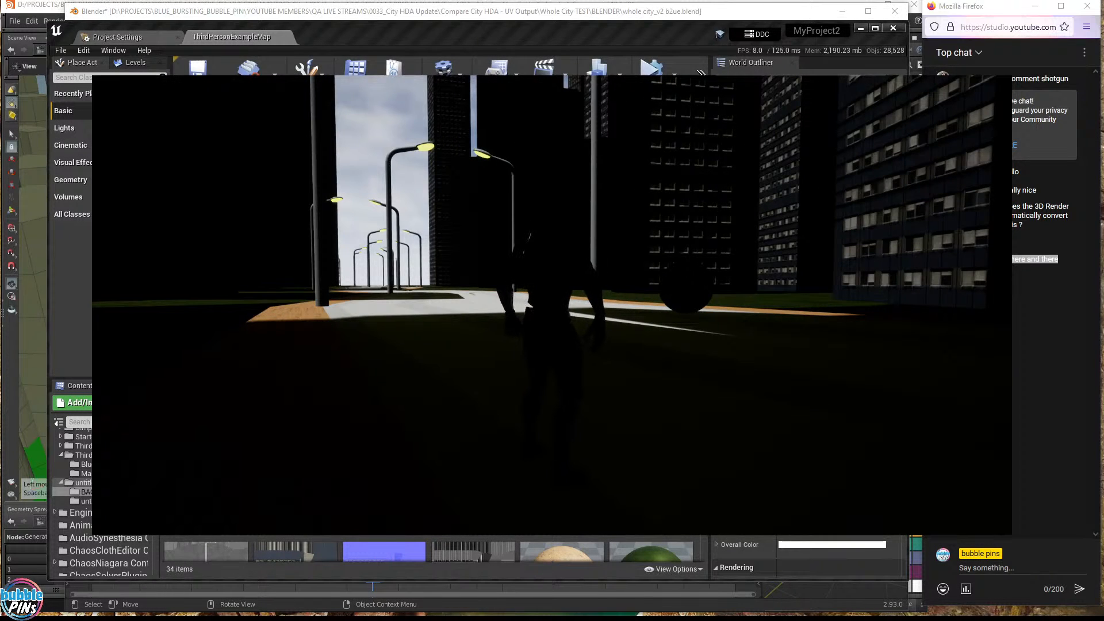
key("Escape")
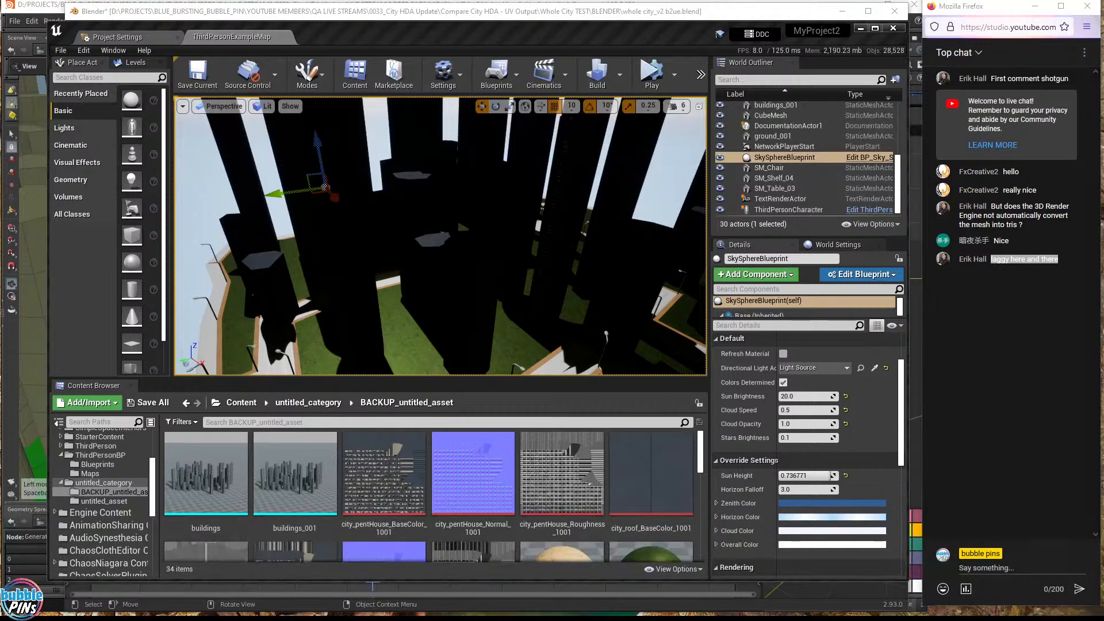
- Hide the Light Source, Lightmass volume, PostProcessVolume, SkyLight, AtmosphericFog and SphereReflectionCapture
right_click_drag(441, 236, 483, 225)
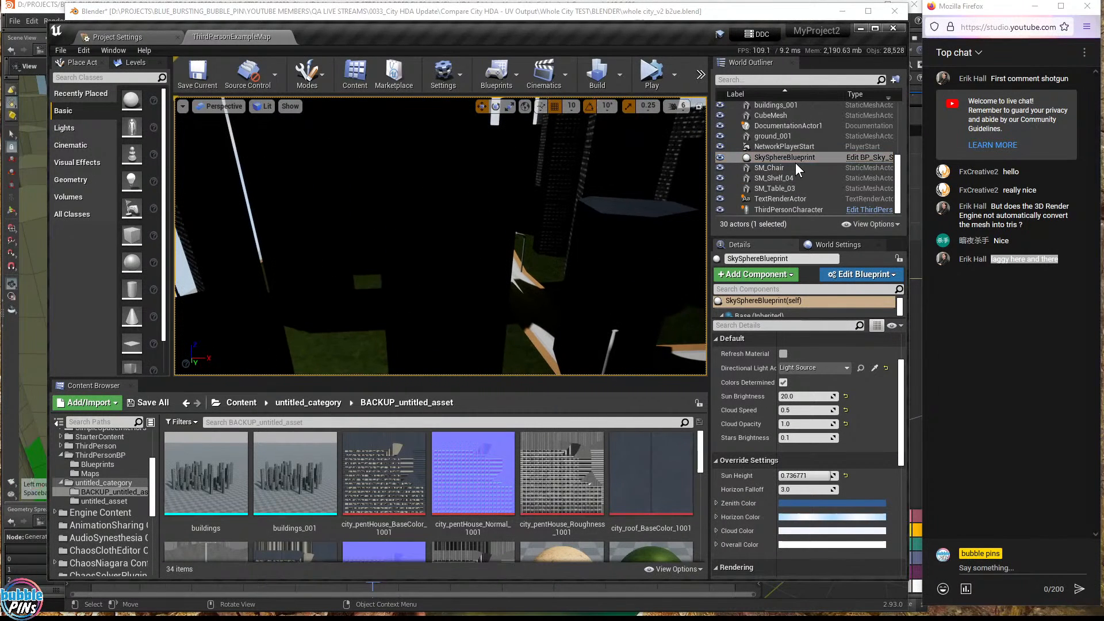
scroll(785, 154, "up", 2)
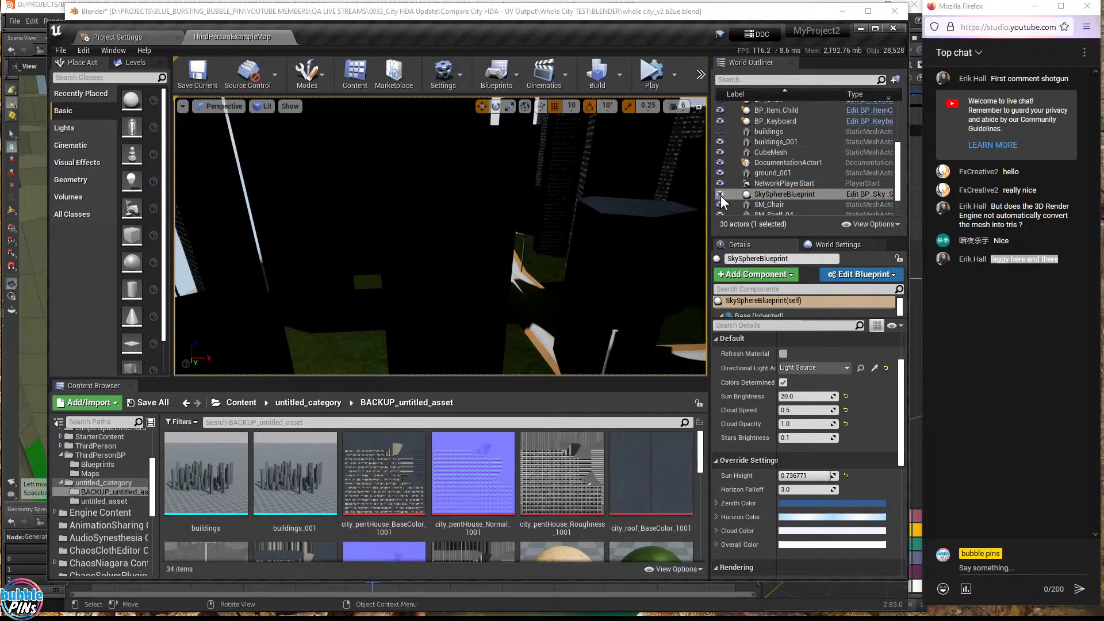
scroll(788, 184, "up", 3)
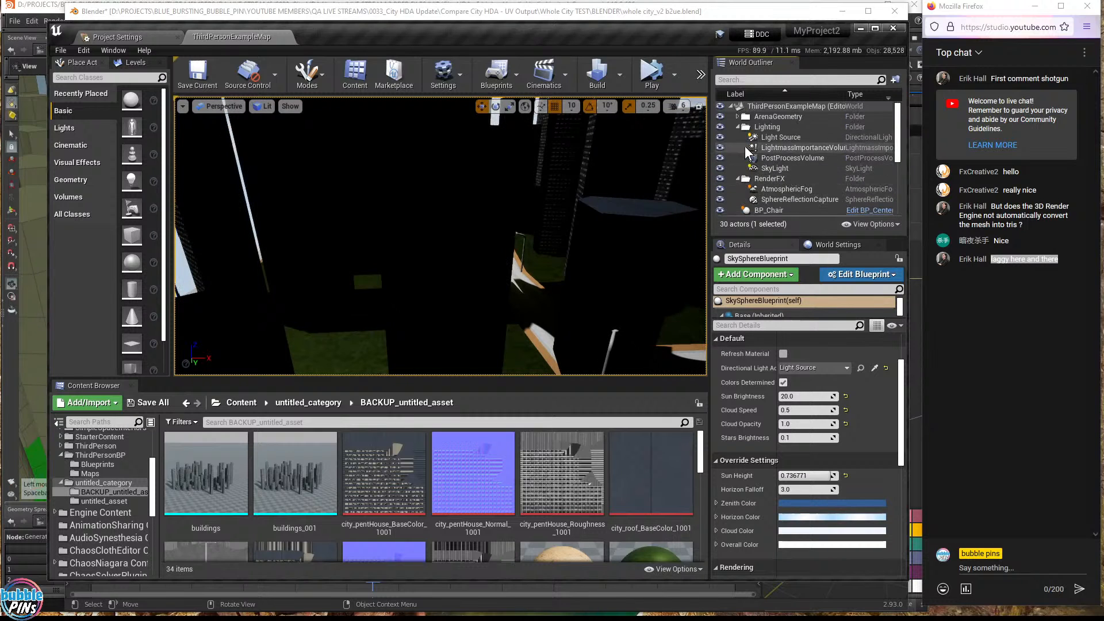
left_click(720, 138)
left_click(720, 148)
left_click(720, 158)
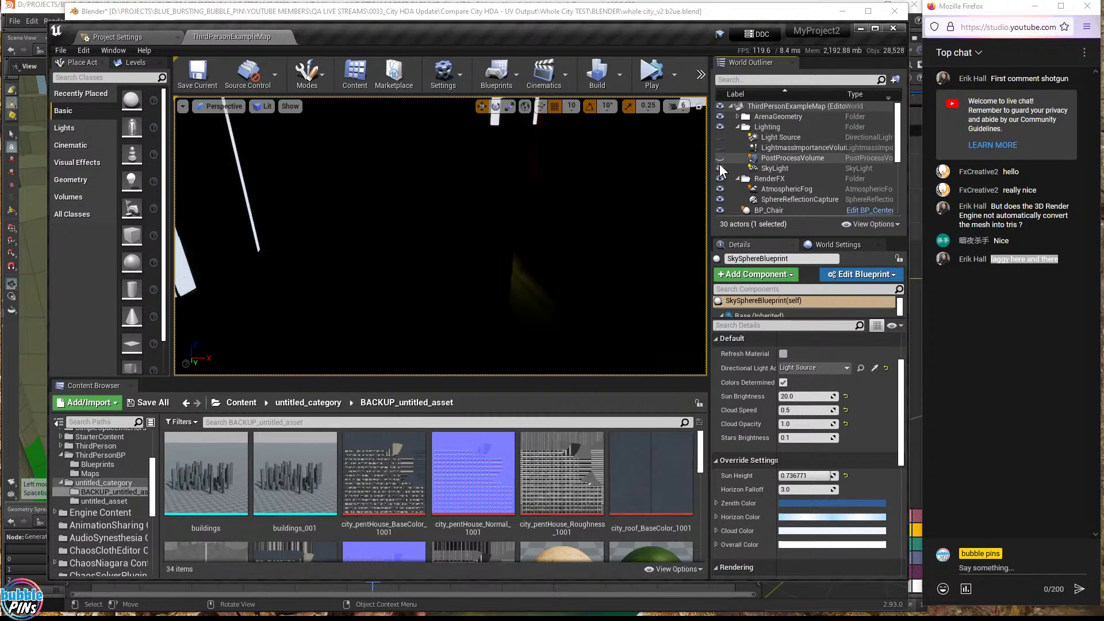
left_click(720, 168)
left_click(719, 190)
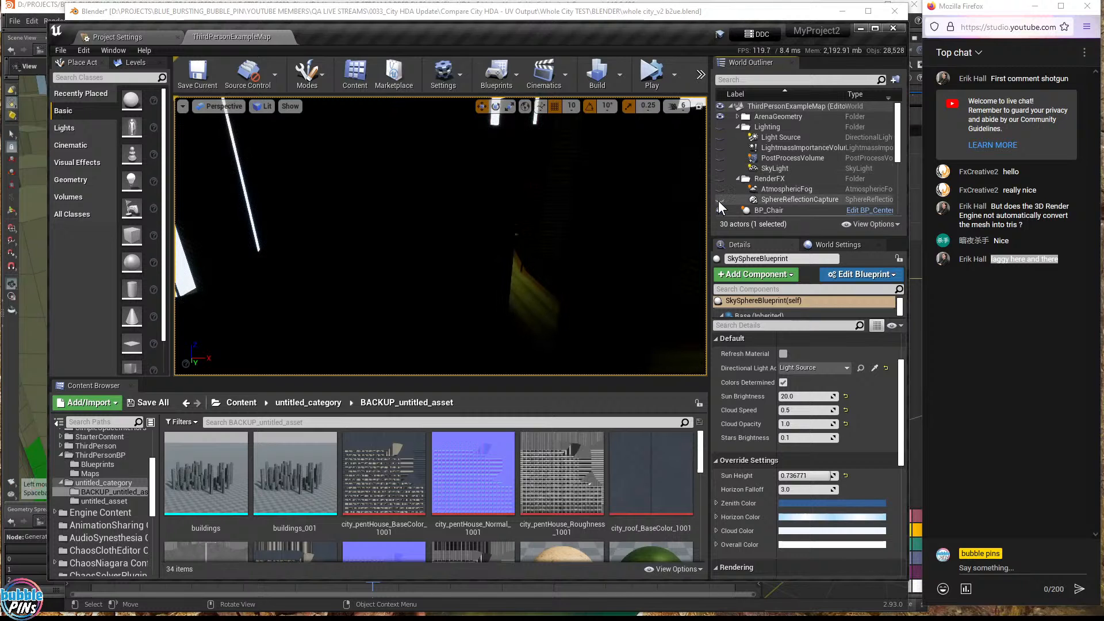
left_click(720, 200)
- Look around the darkened city street and skyline, then move the Unreal editor aside to reveal Blender
right_click_drag(440, 236, 536, 227)
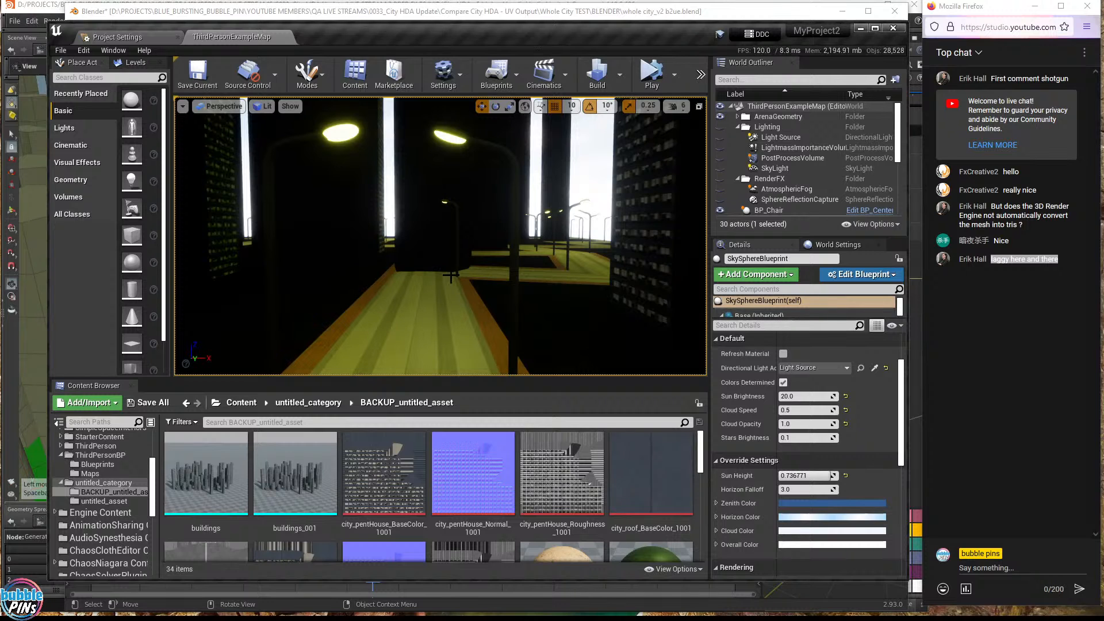
right_click_drag(440, 236, 581, 263)
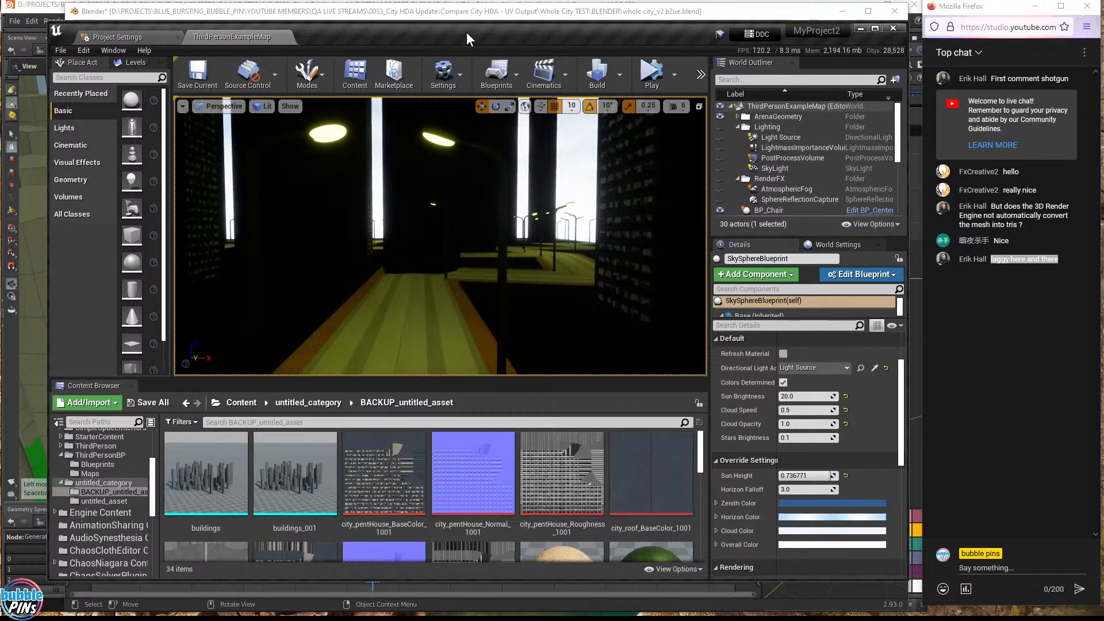
left_click_drag(467, 38, 1103, 43)
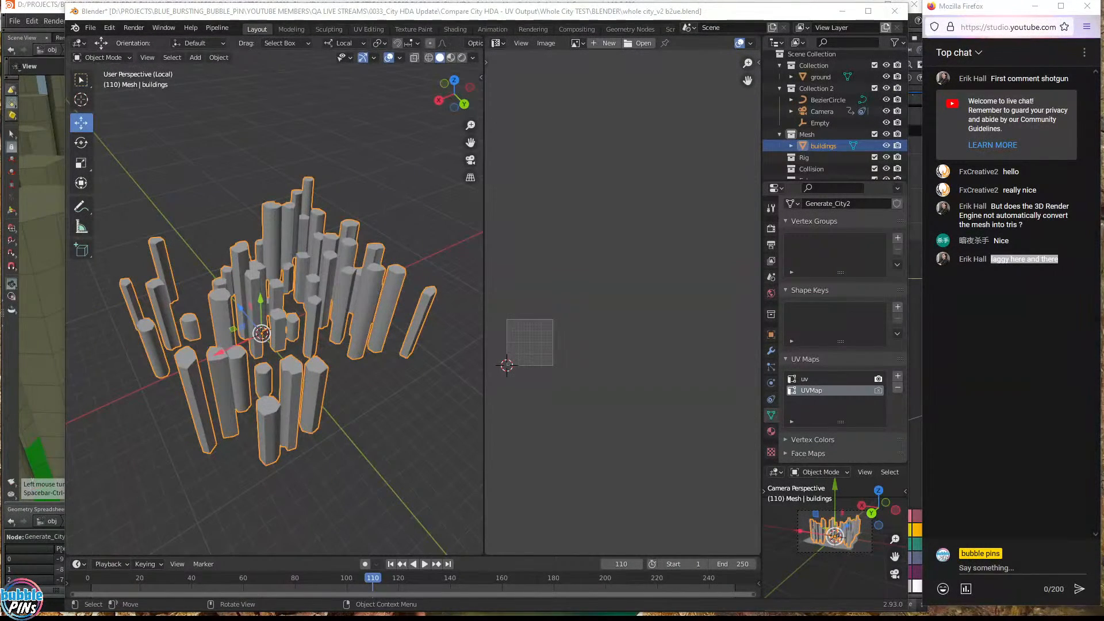
- Highlight the topics.txt notes that lightmaps need a second UV channel and cannot overlap
key("alt+Tab")
left_click_drag(259, 152, 99, 162)
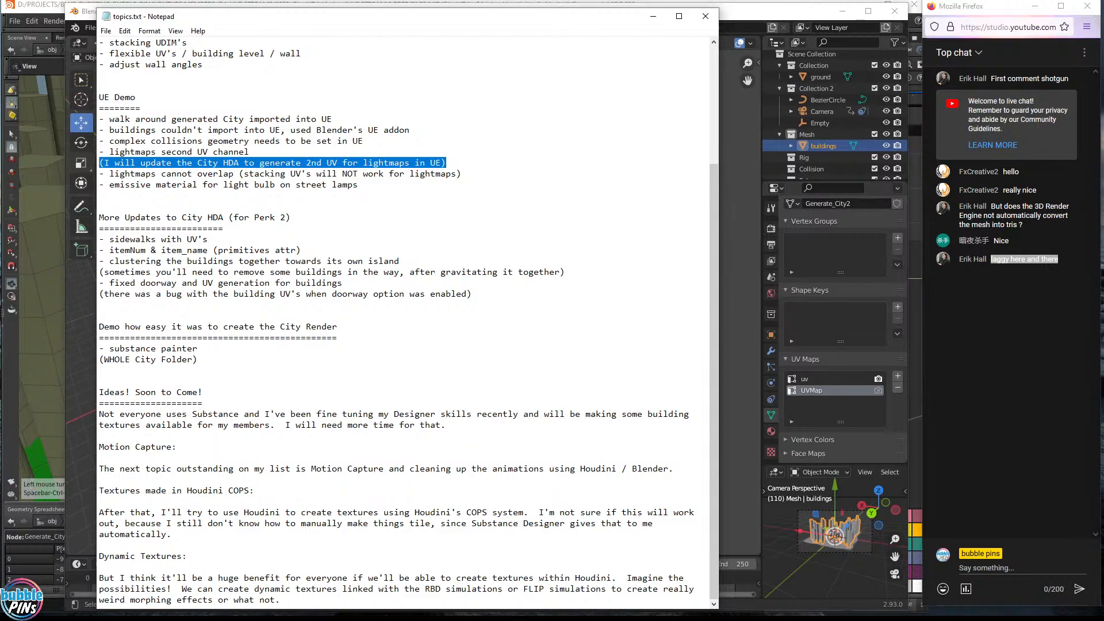
left_click(198, 163)
left_click_drag(250, 163, 239, 163)
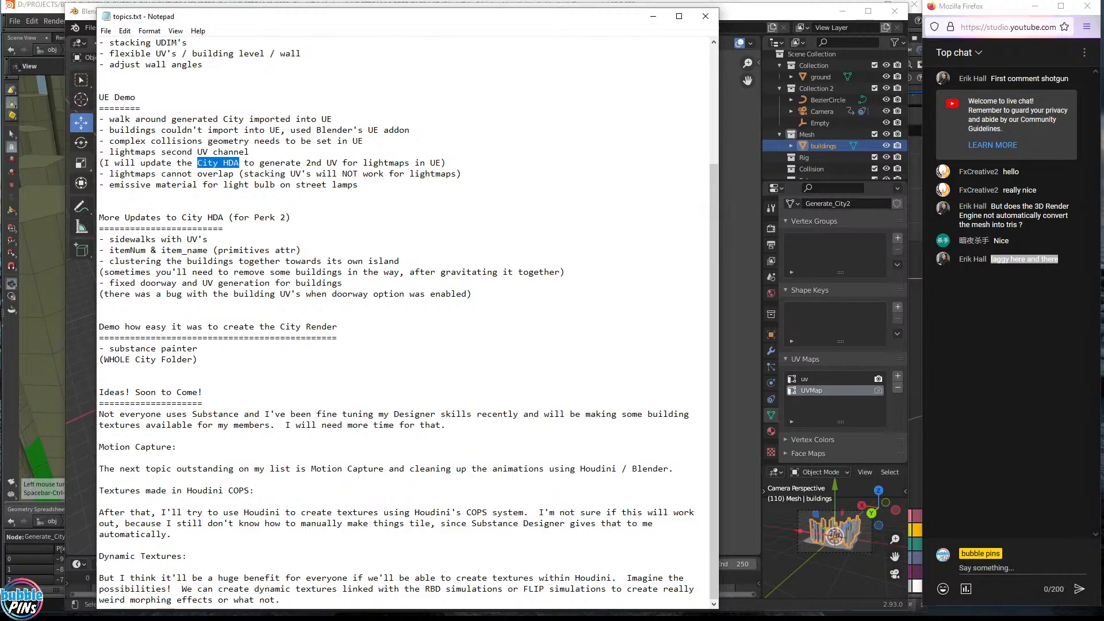
left_click_drag(109, 174, 462, 174)
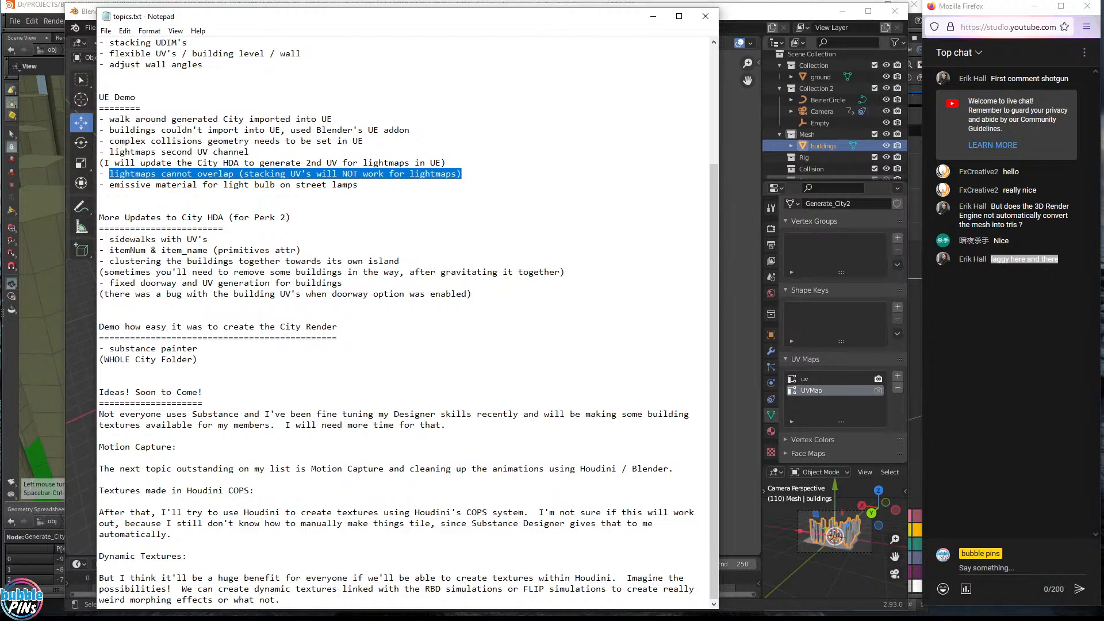
- Frame the buildings mesh's full UV layout in Blender's Edit Mode, then return to Houdini's City HDA network
left_click(803, 391)
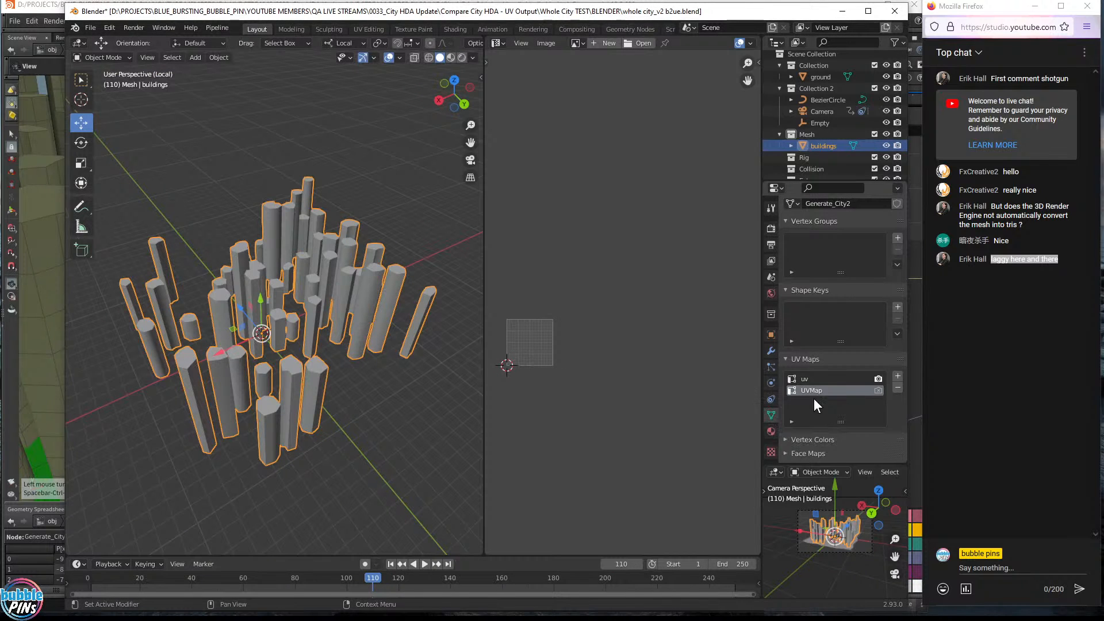
key("Tab")
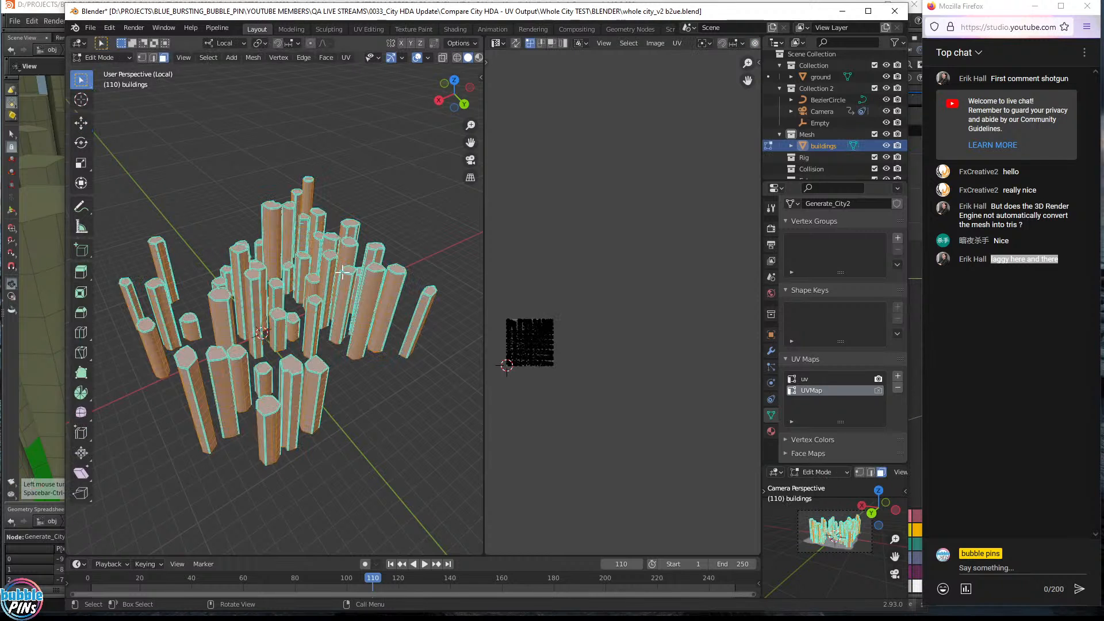
scroll(520, 346, "up", 1)
middle_click_drag(579, 368, 520, 313)
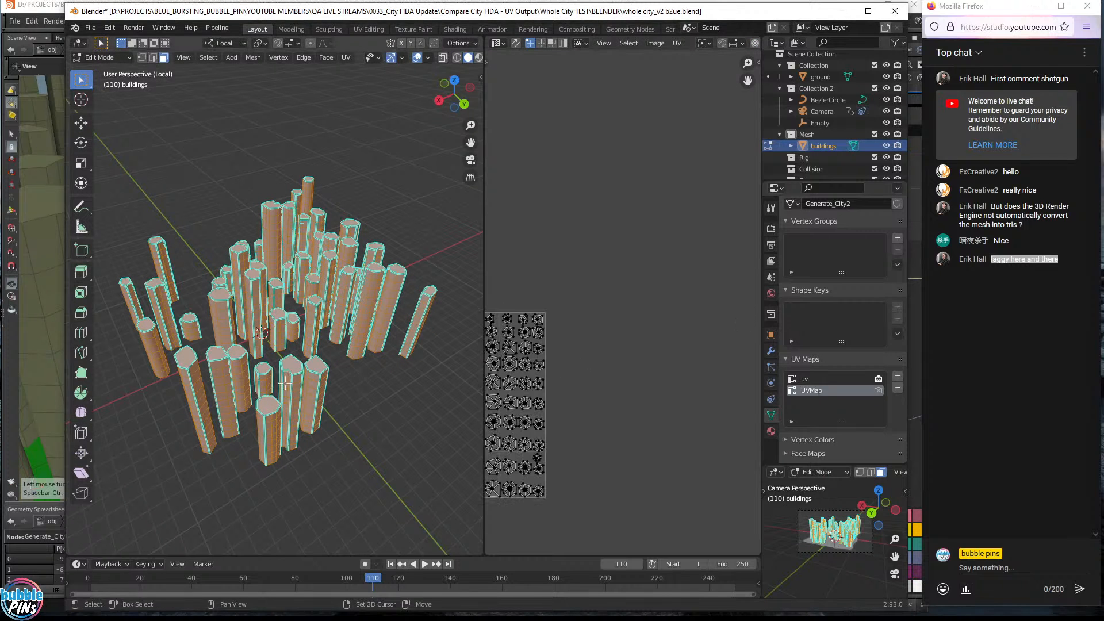
mouse_move(322, 397)
middle_mouse_down("shift")
mouse_move(348, 360)
mouse_move(327, 389)
middle_mouse_up("shift")
middle_click_drag(554, 372, 704, 316)
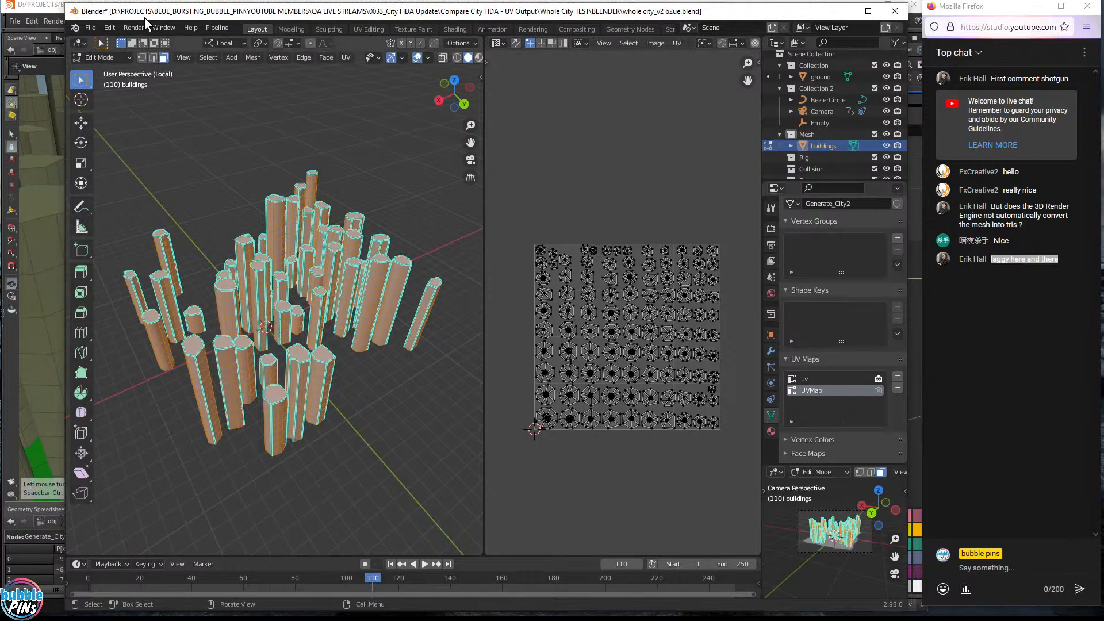
left_click(37, 11)
scroll(560, 368, "down", 5)
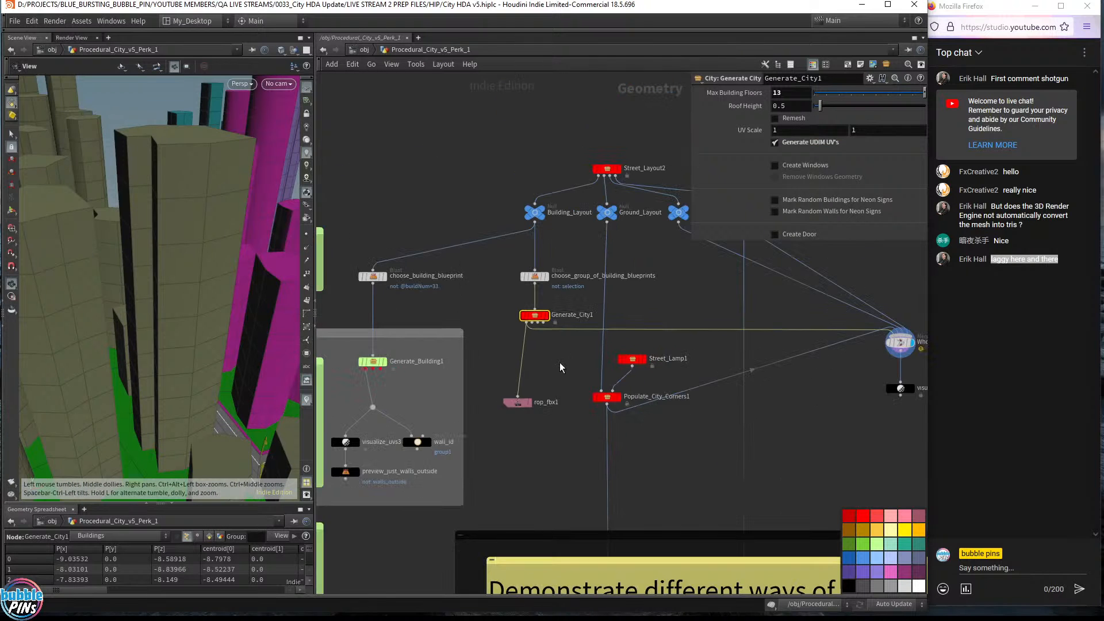
- Select Generate_Building1 and set its display flag so only the single building shows
scroll(508, 384, "up", 3)
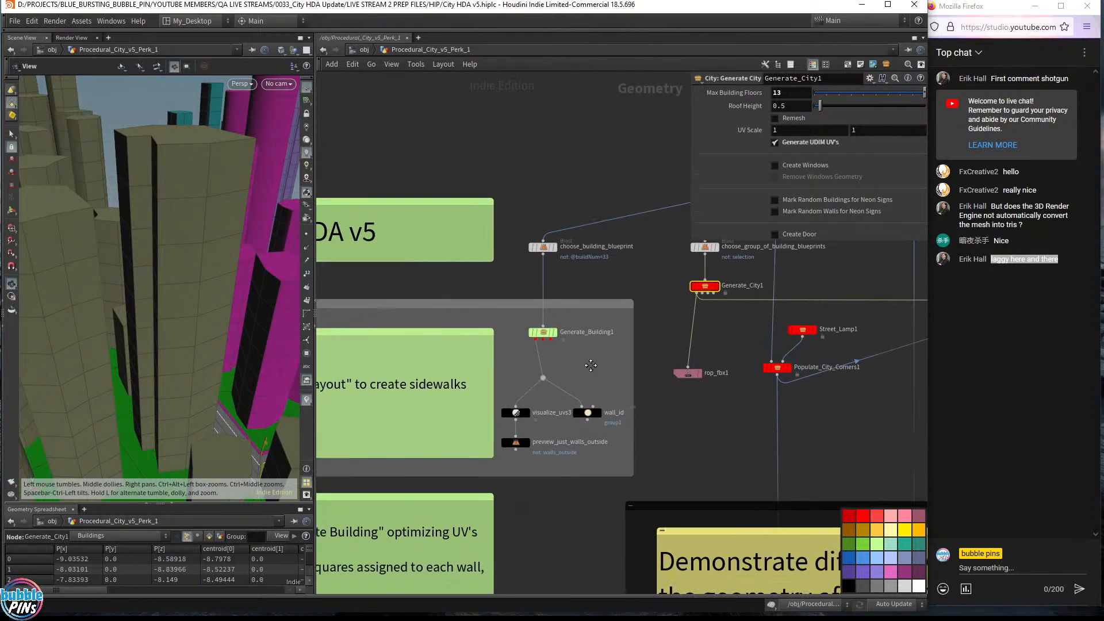
left_click(557, 332)
left_click(554, 328)
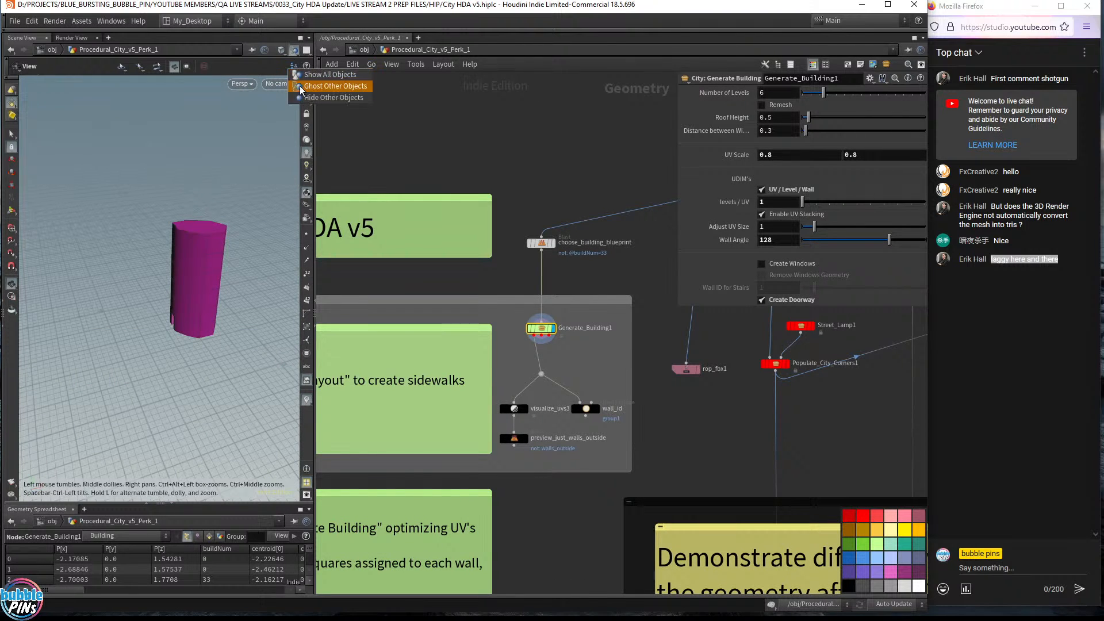
- Split the viewport into two stacked views with an enlarged UV View below, then switch back to Blender
left_click(306, 49)
left_click(346, 98)
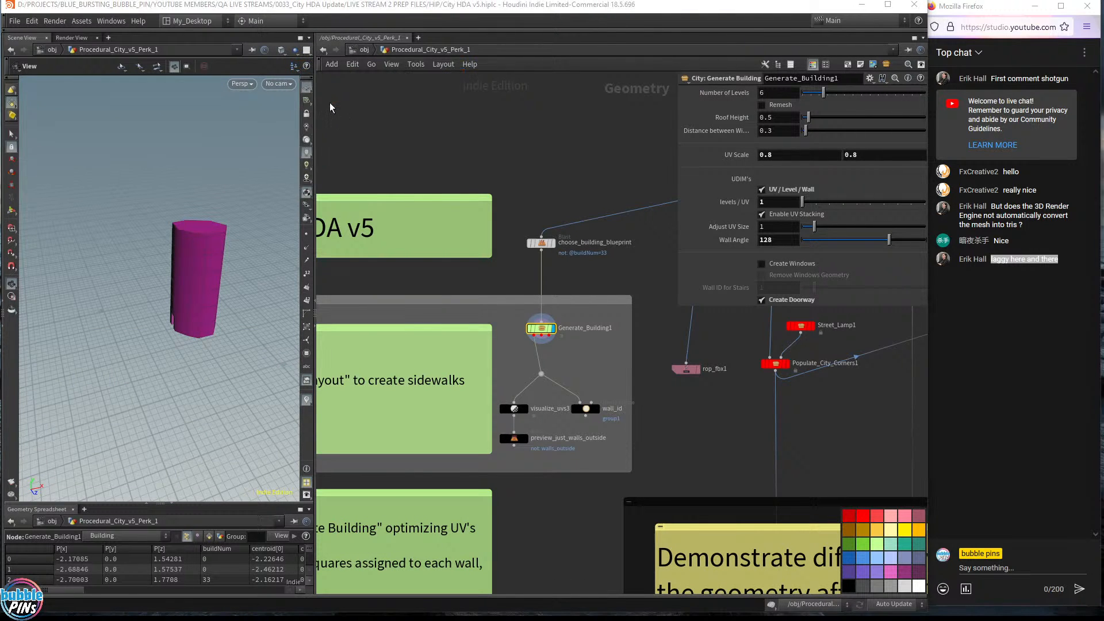
key("space+5")
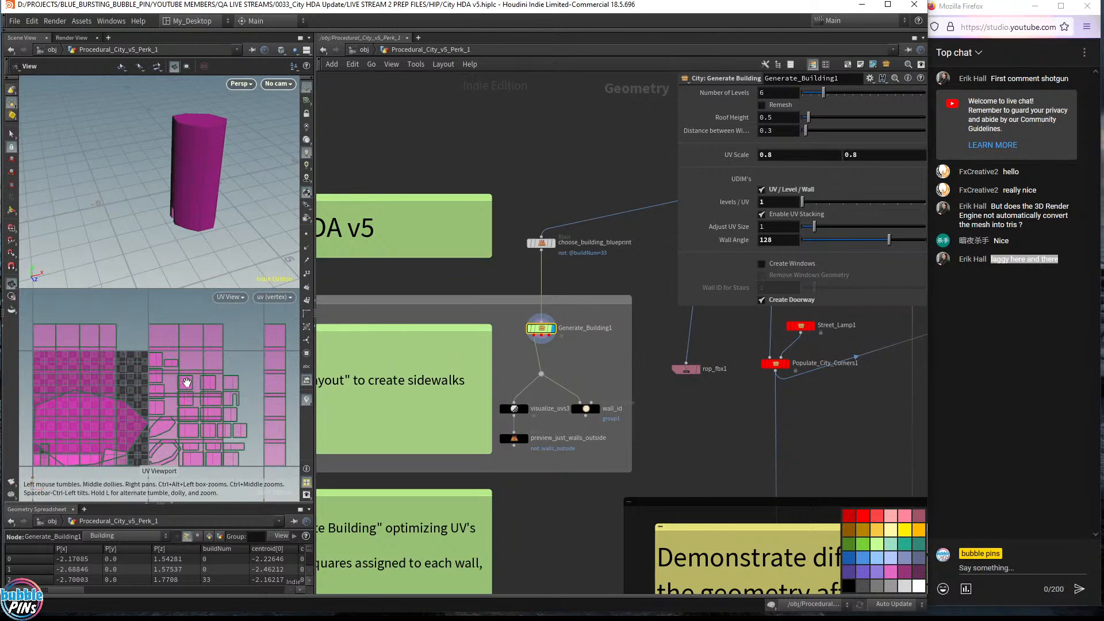
scroll(188, 384, "down", 3)
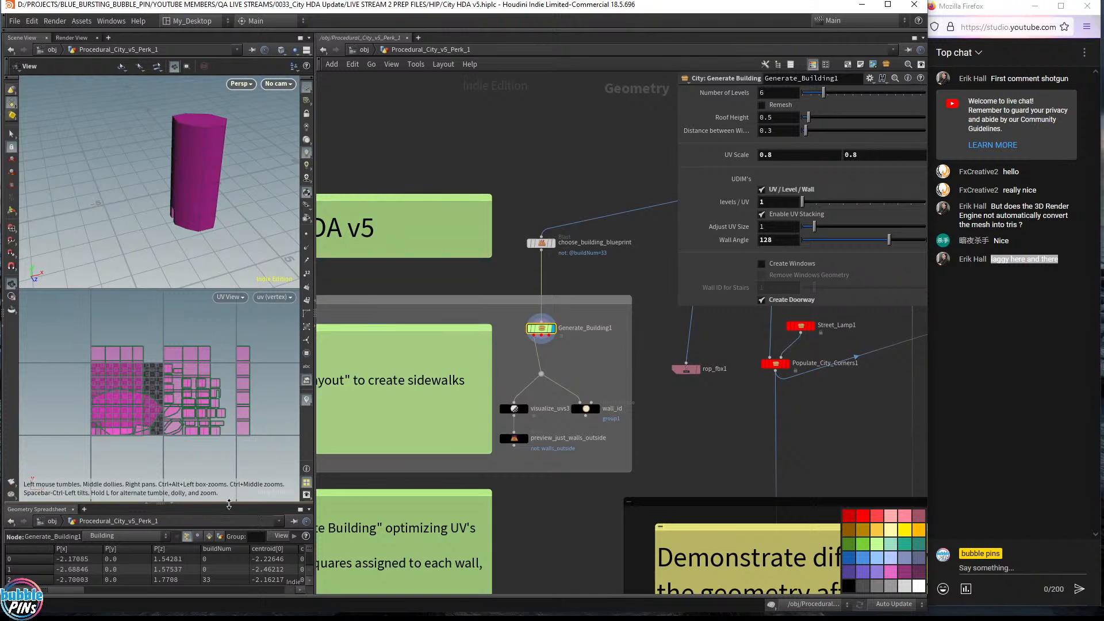
left_click_drag(229, 505, 229, 506)
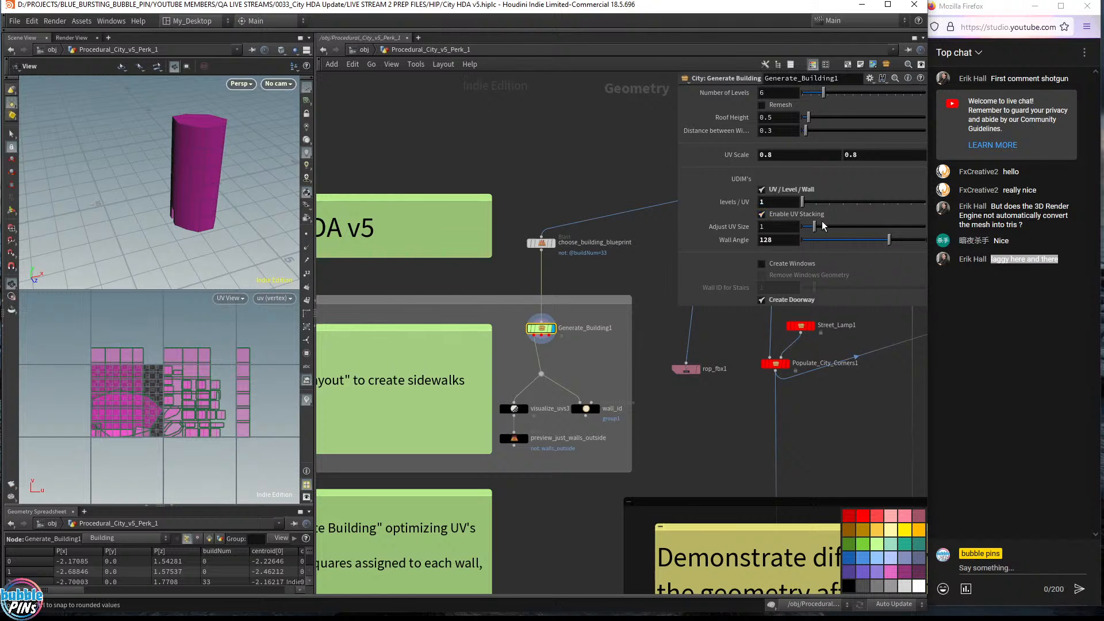
key("alt+Tab")
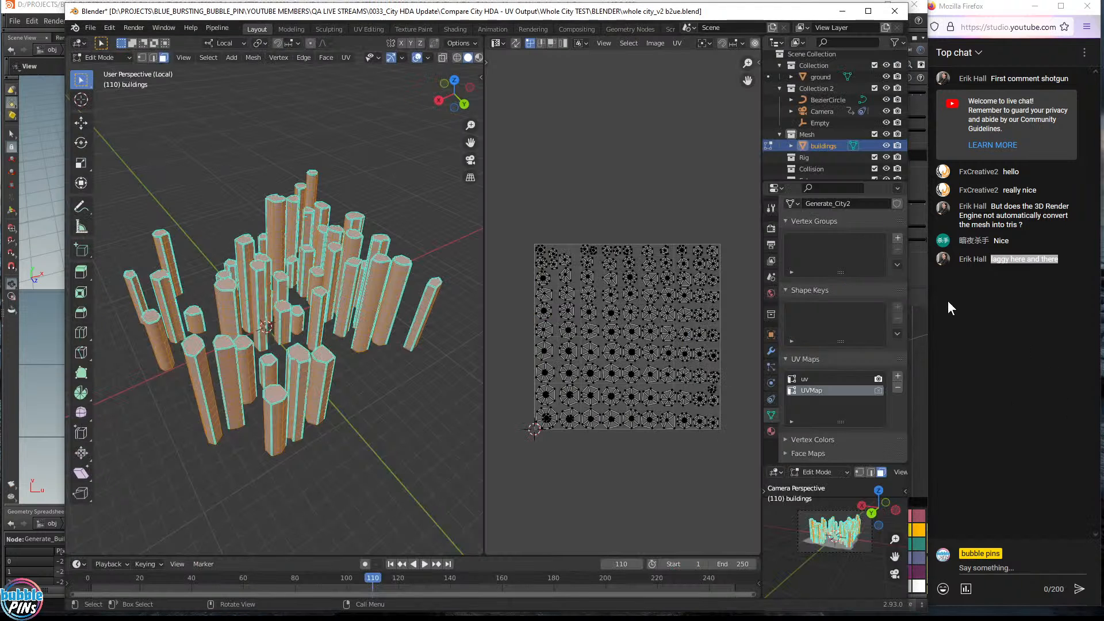
- Return the buildings to Object Mode, highlight the emissive street-lamp material note, then bring Houdini forward
key("Tab")
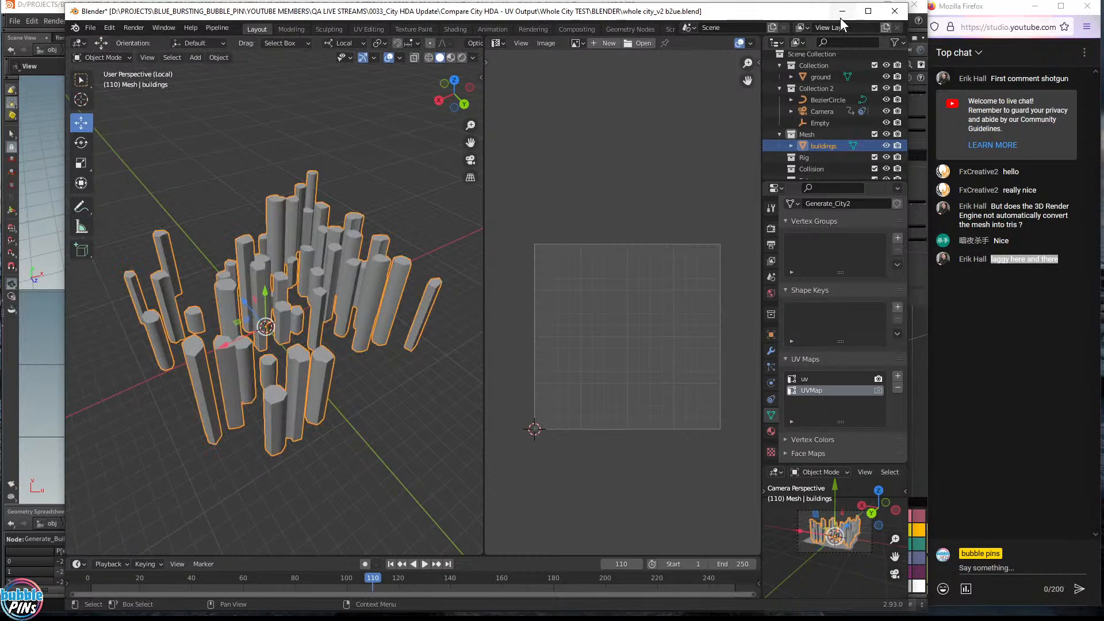
key("alt+Tab")
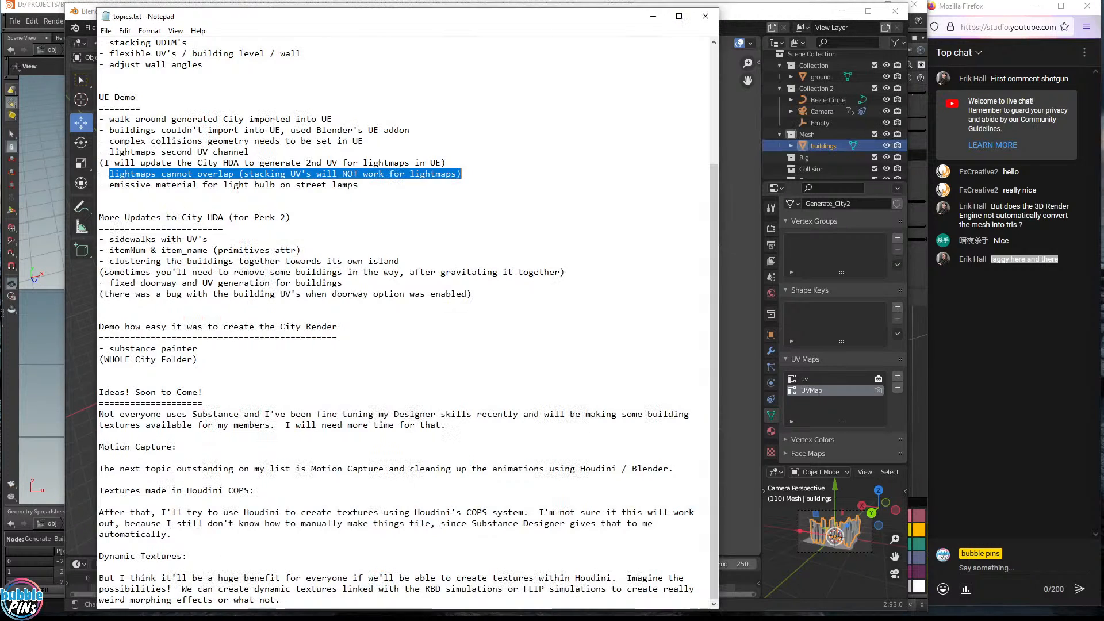
left_click_drag(145, 185, 357, 185)
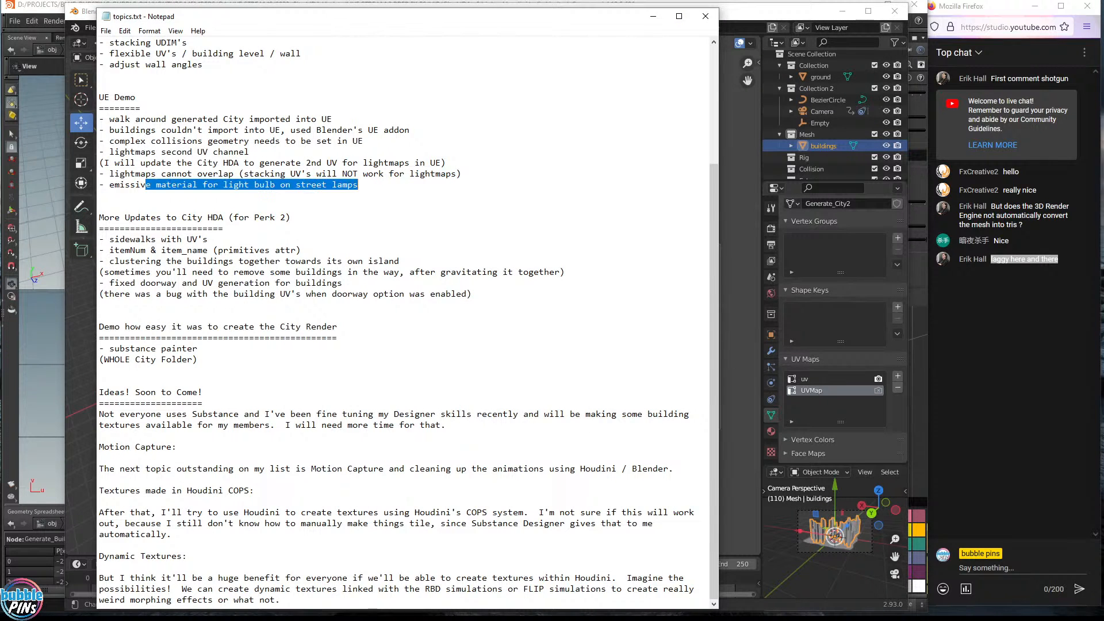
left_click(357, 184)
left_click_drag(120, 184, 357, 184)
left_click(99, 196)
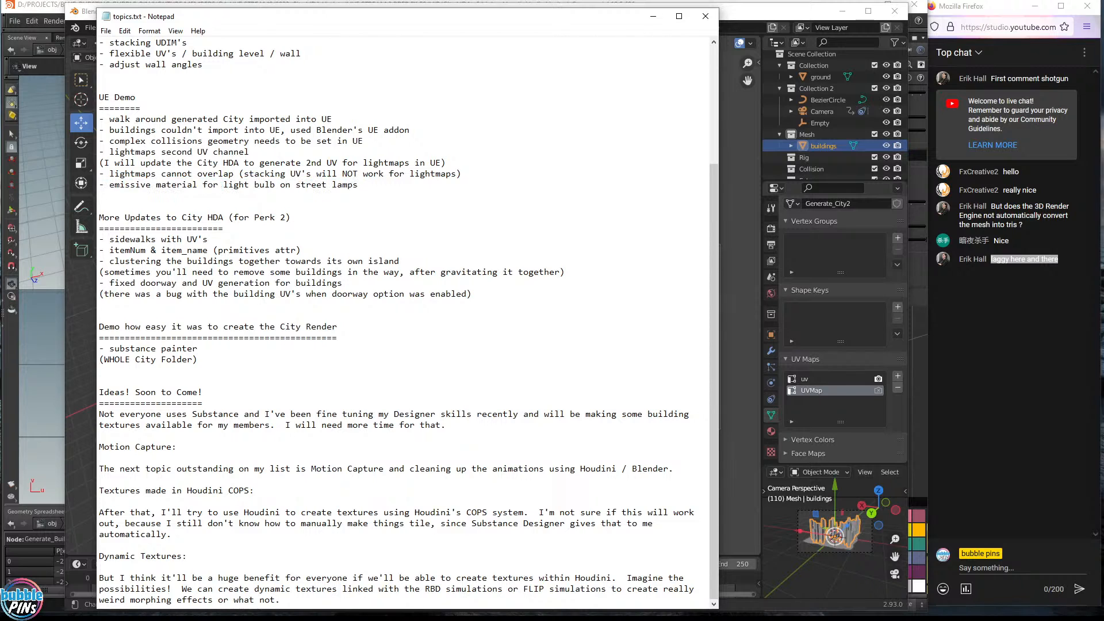
key("shift+Up")
key("shift+Up")
key("shift+Down")
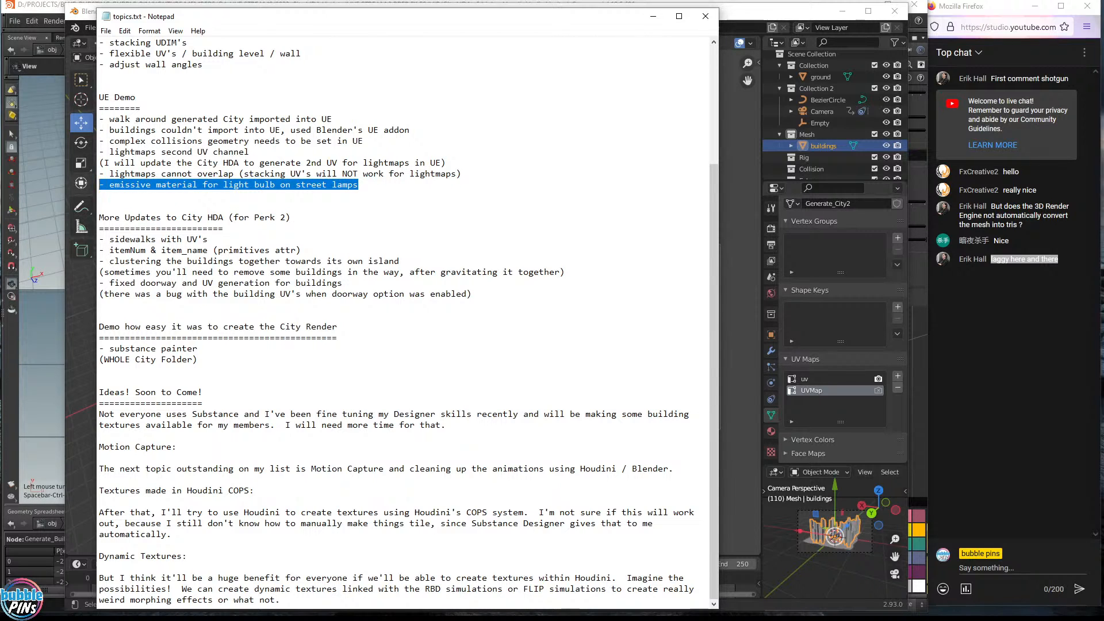
left_click(156, 228)
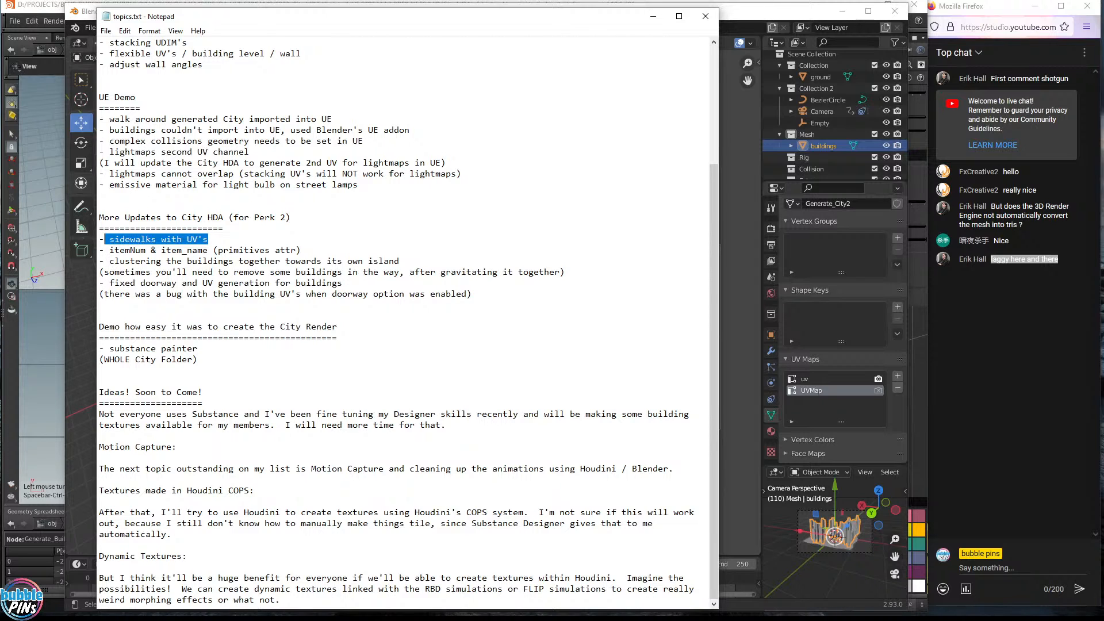
left_click(51, 2)
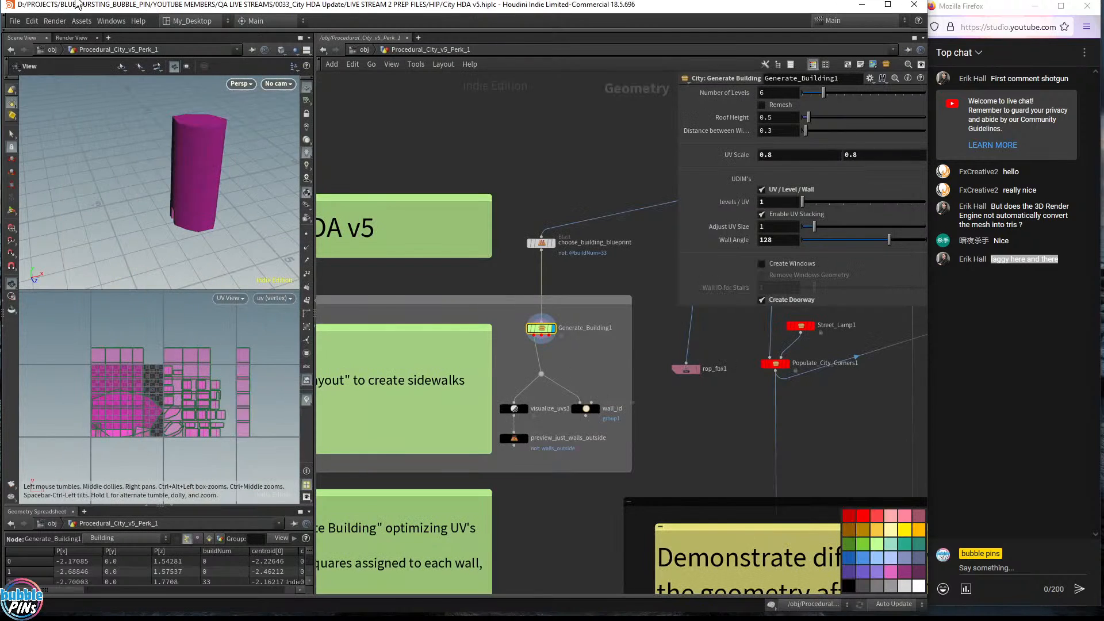
scroll(539, 361, "down", 4)
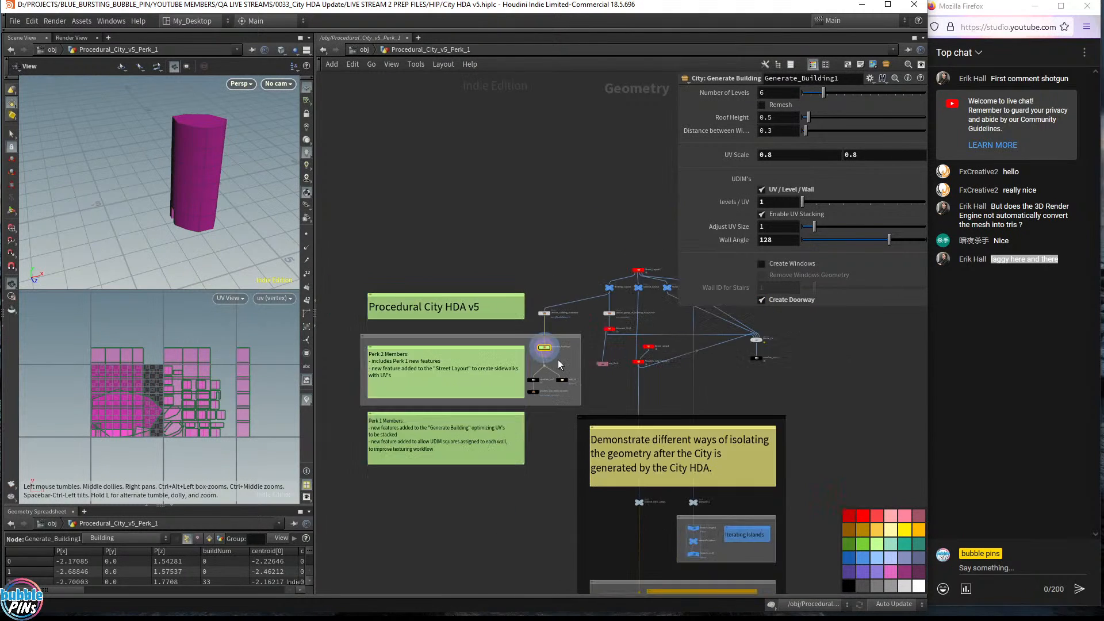
scroll(554, 359, "up", 5)
left_click_drag(557, 339, 430, 260)
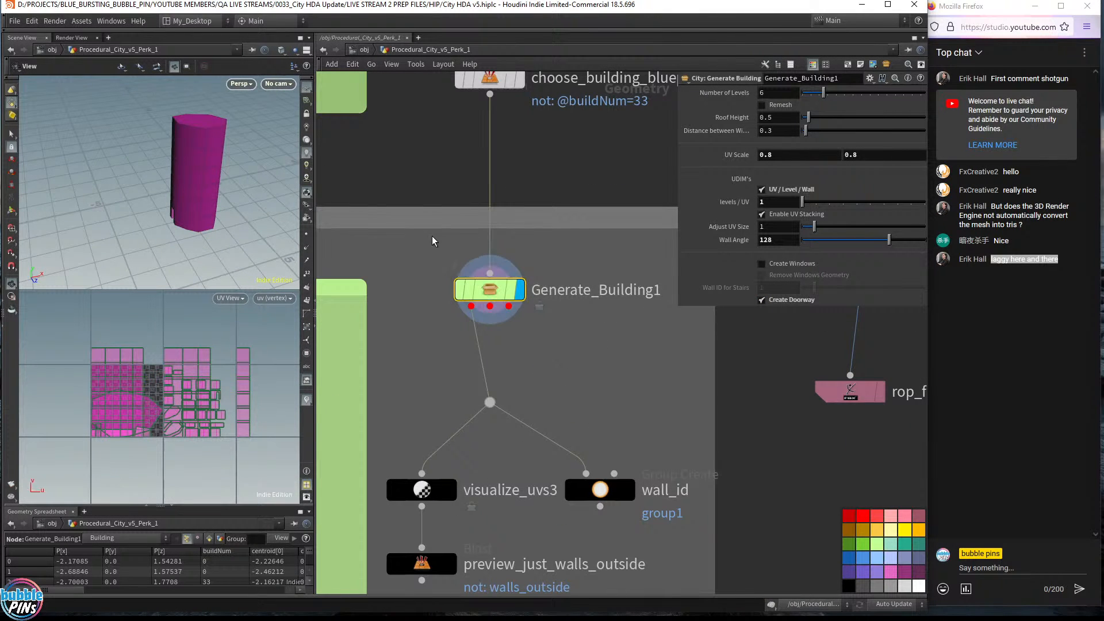
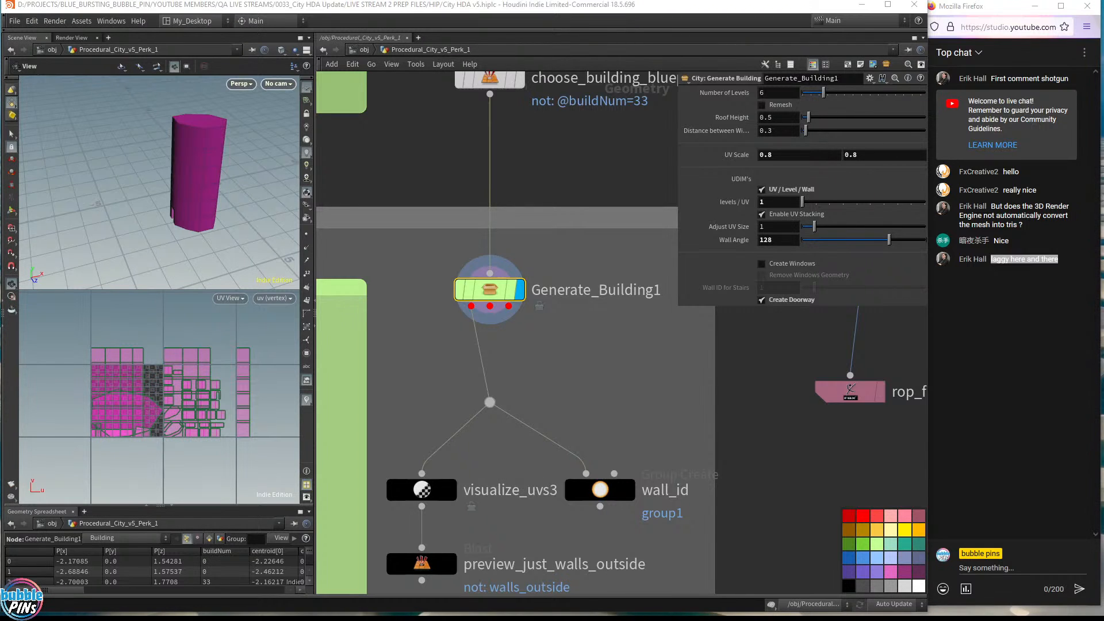
- Read the Plain UV's vs UDIM section, then compare against Houdini's UV layout
left_click_drag(1103, 124, 625, 45)
scroll(826, 359, "down", 7)
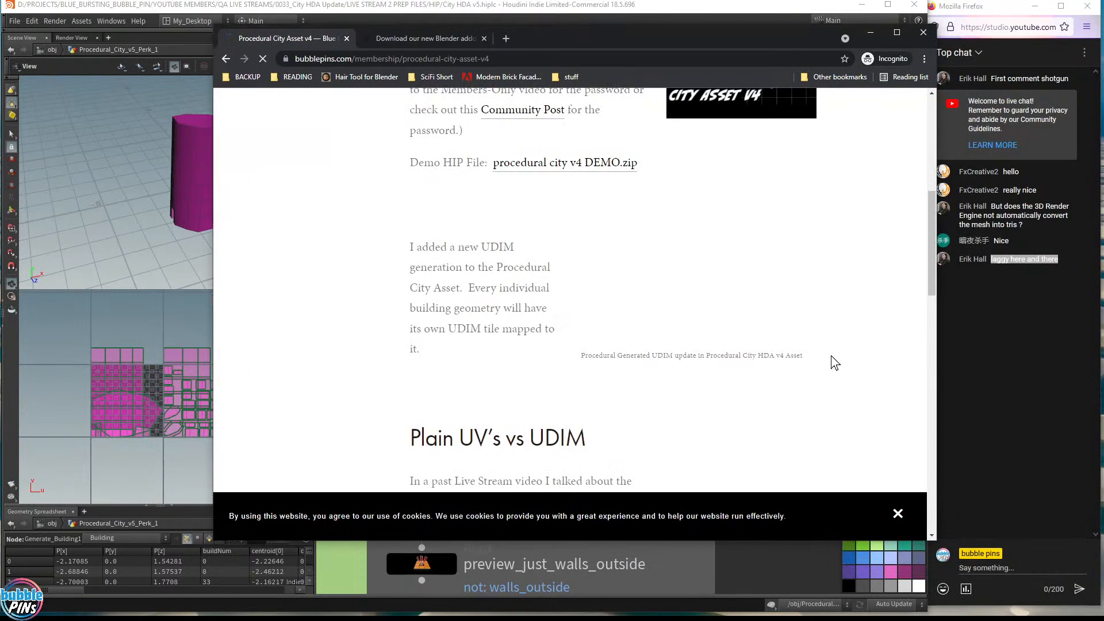
scroll(830, 355, "down", 10)
scroll(832, 354, "up", 7)
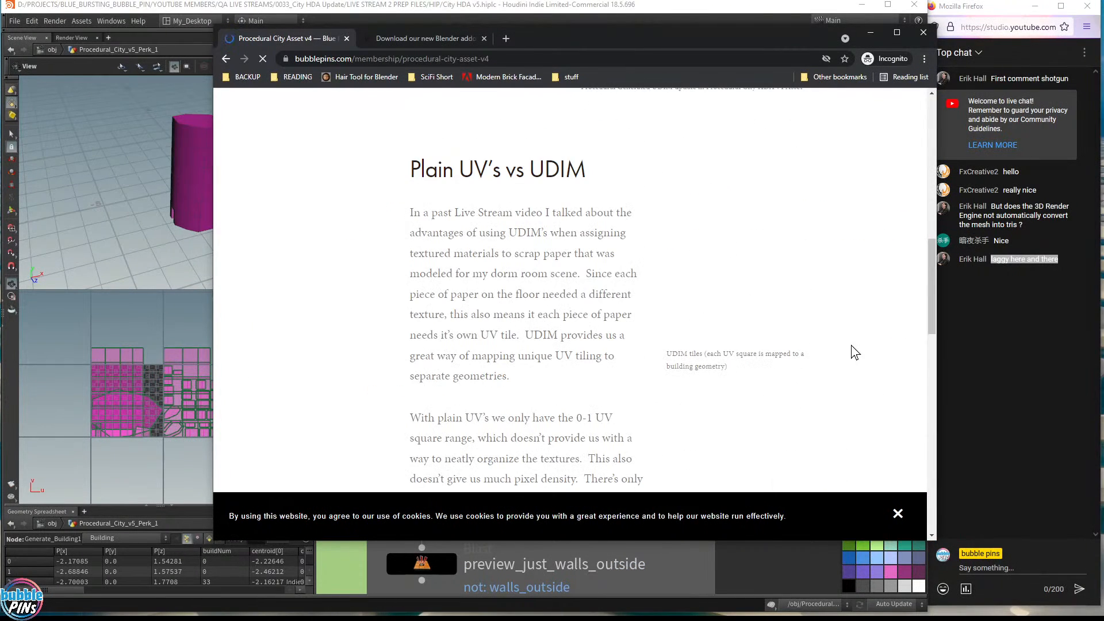
mouse_move(935, 283)
left_mouse_down()
mouse_move(939, 223)
mouse_move(915, 287)
mouse_move(919, 273)
left_mouse_up()
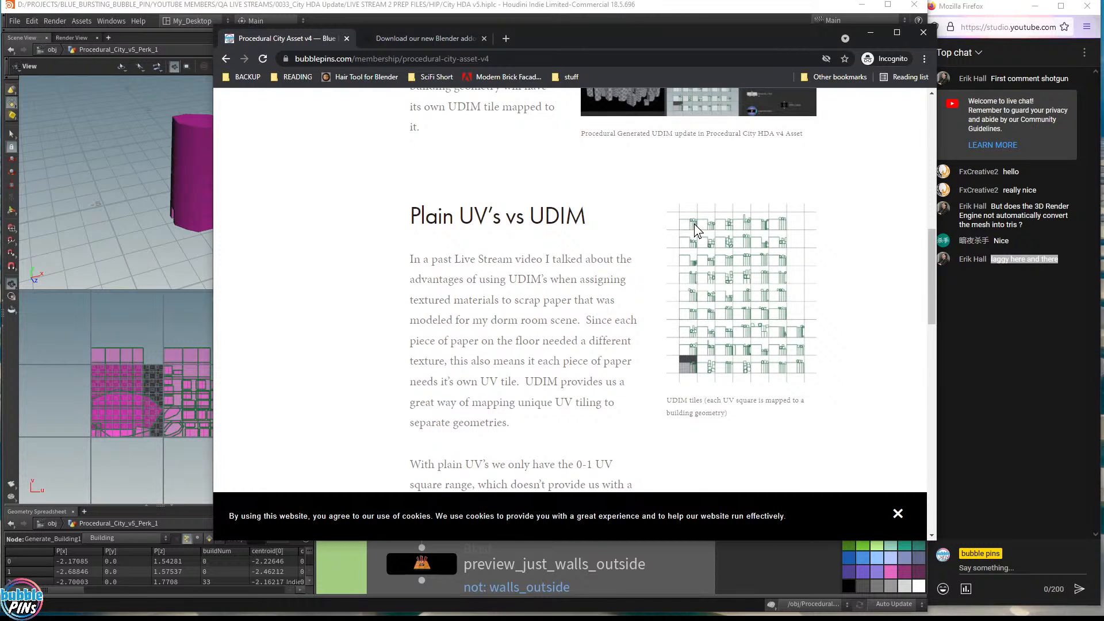
scroll(734, 214, "up", 2)
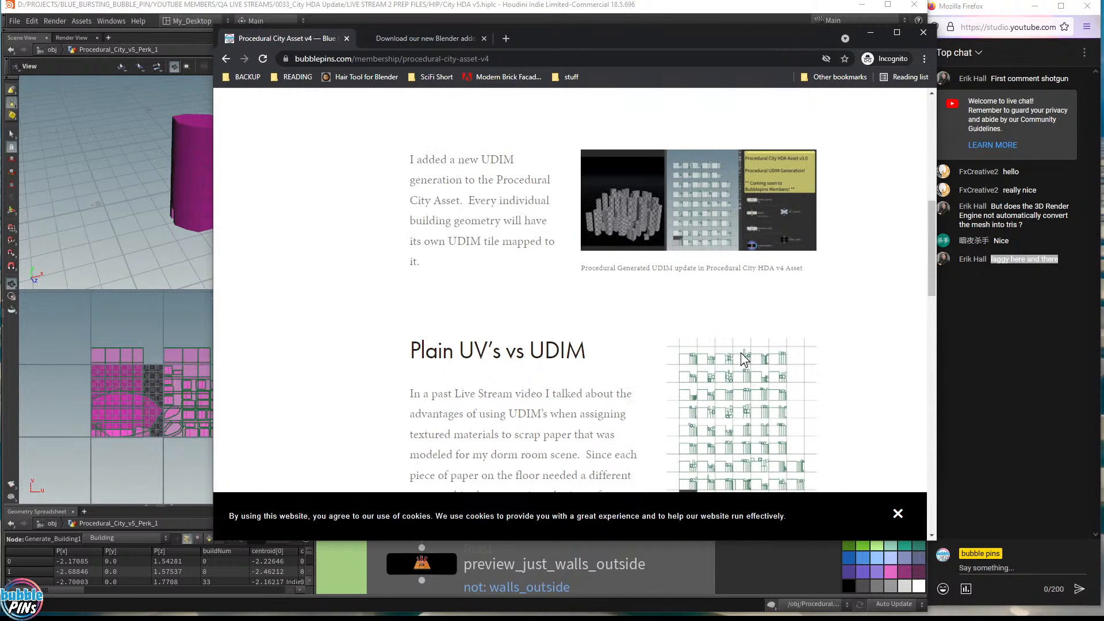
scroll(740, 353, "down", 2)
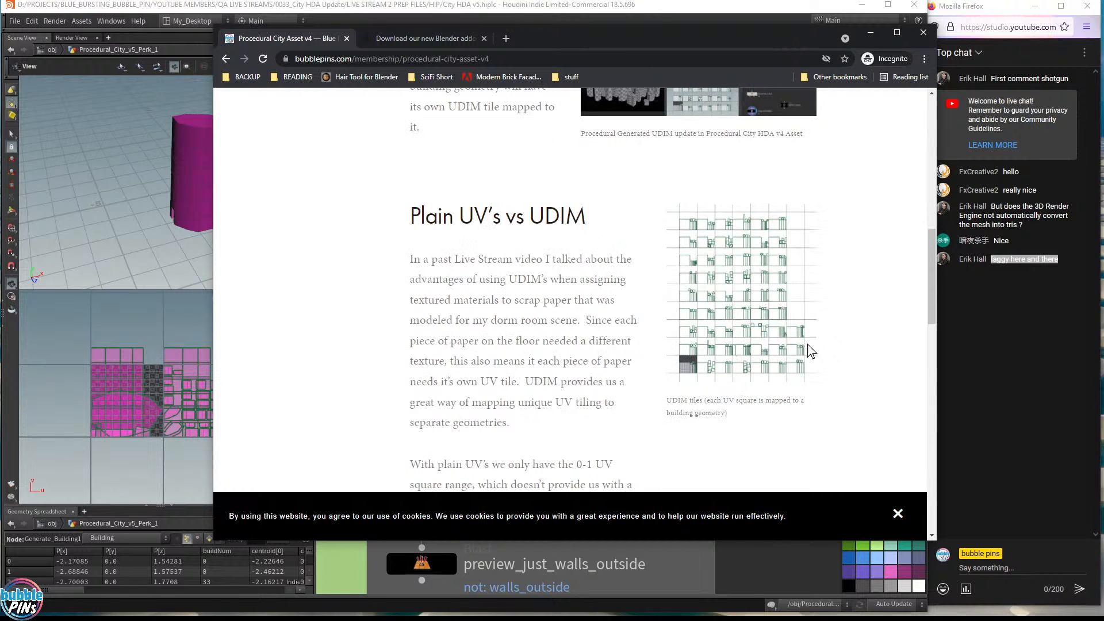
scroll(634, 192, "up", 4)
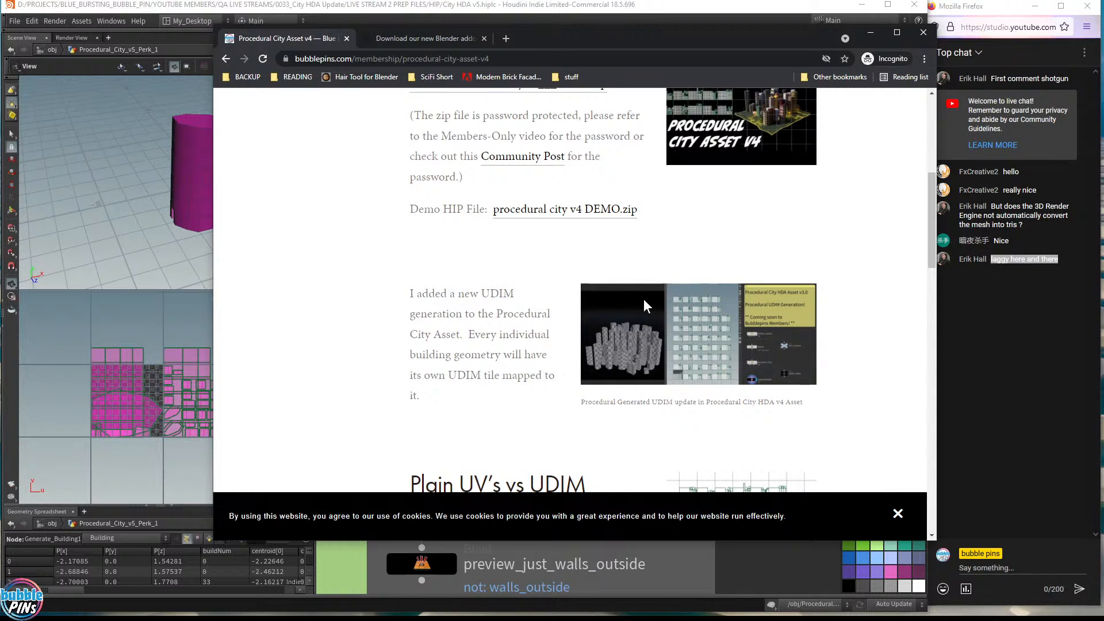
scroll(775, 253, "up", 2)
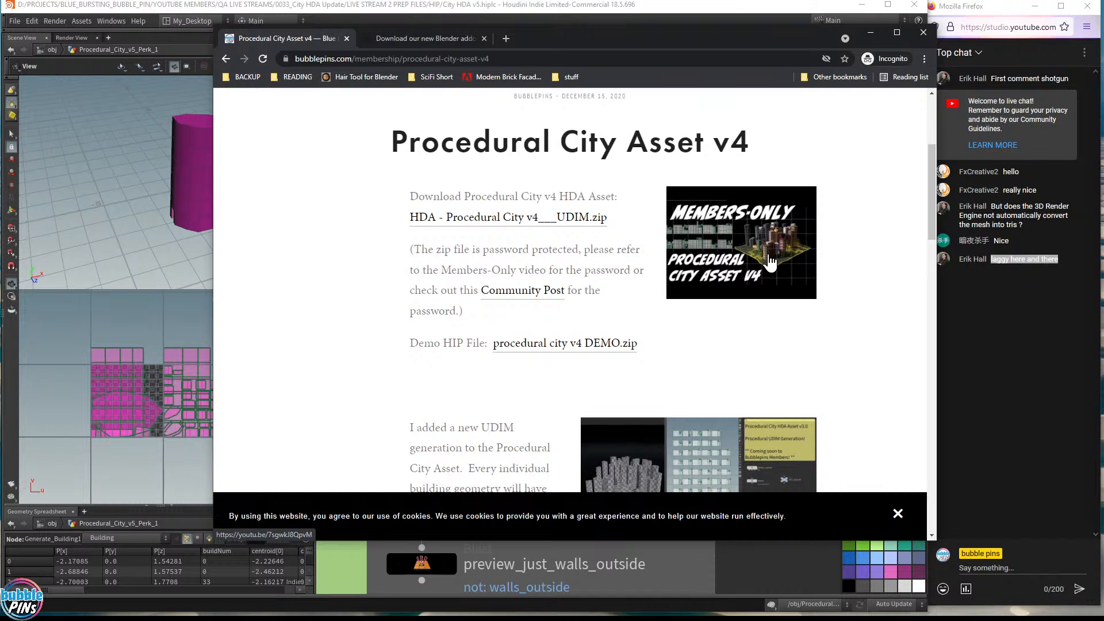
left_click(253, 12)
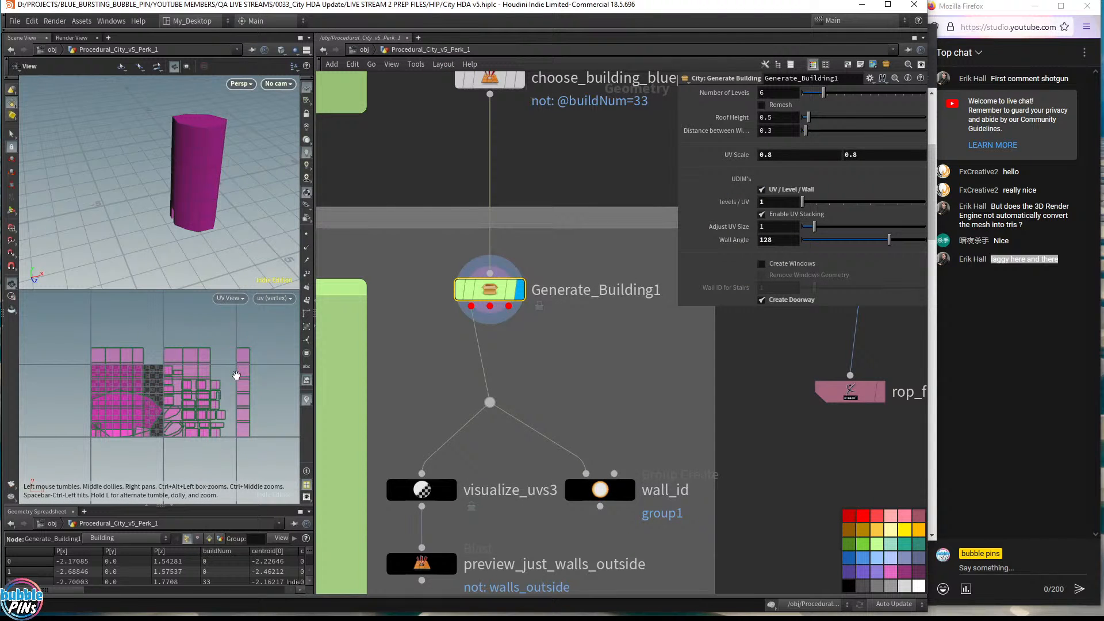
left_click_drag(236, 375, 220, 378)
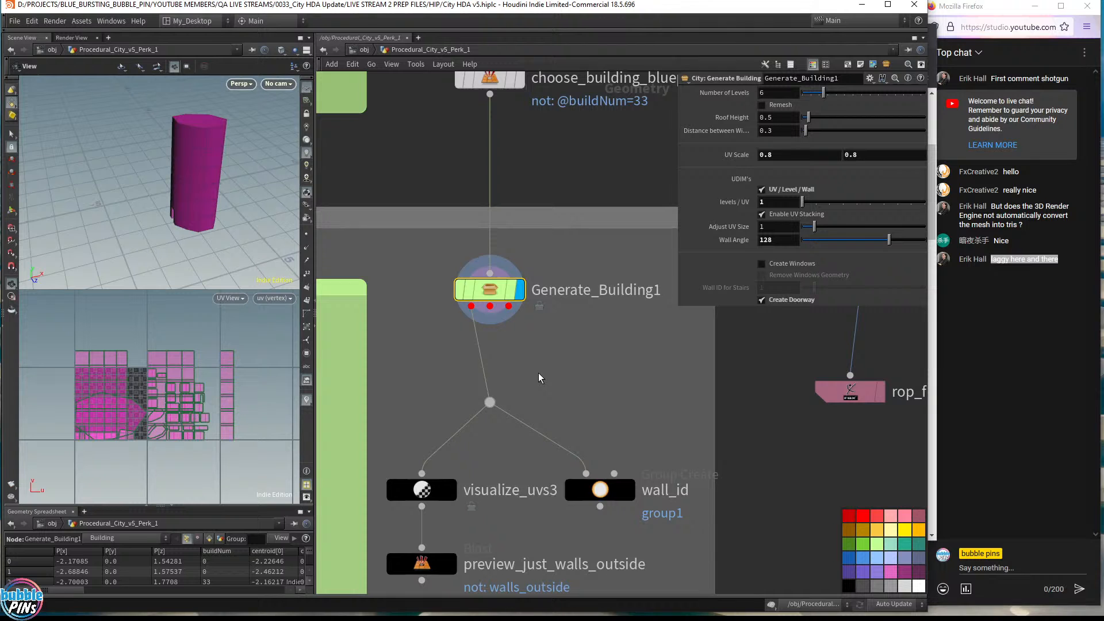
- Highlight the Procedural City Asset v4 page title, then return to Houdini and view the tower's doorway
key("alt+Tab")
scroll(754, 353, "down", 10)
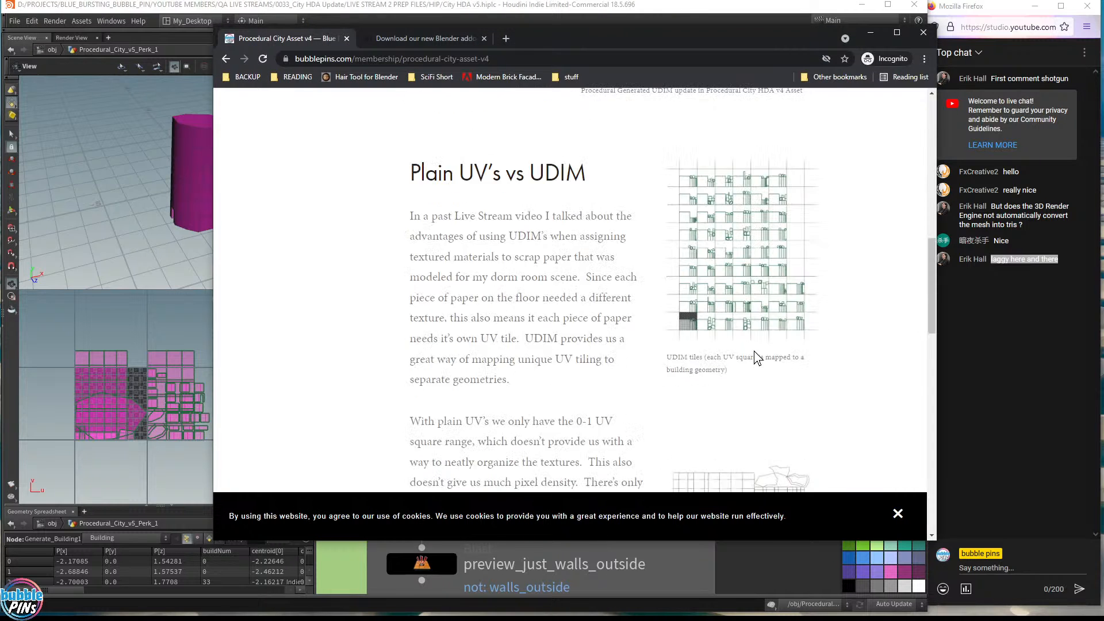
scroll(764, 305, "up", 2)
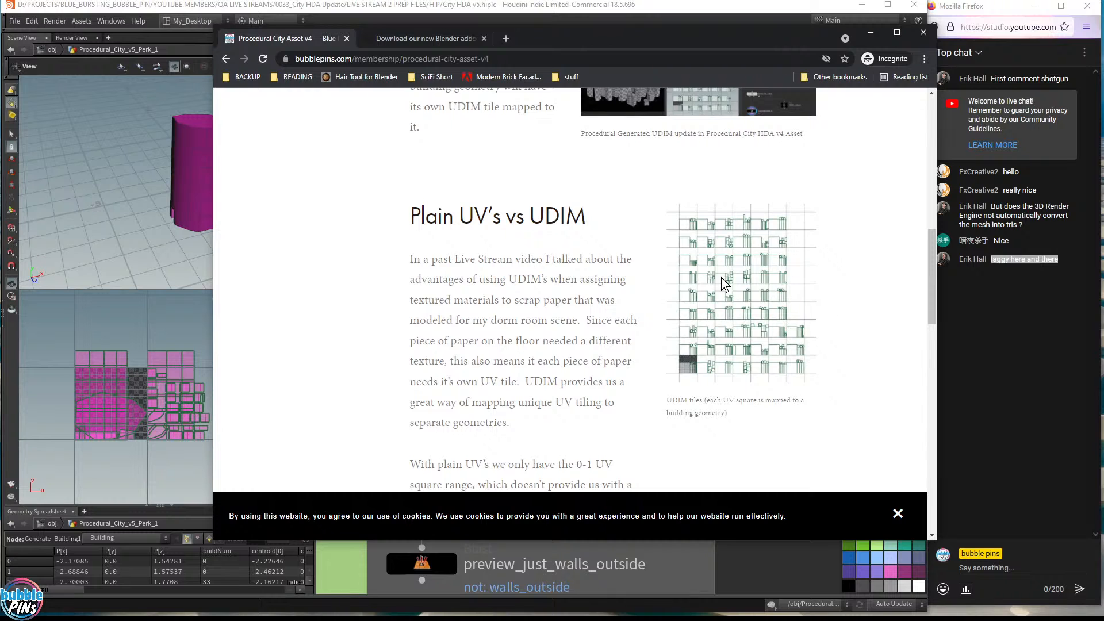
scroll(785, 268, "up", 7)
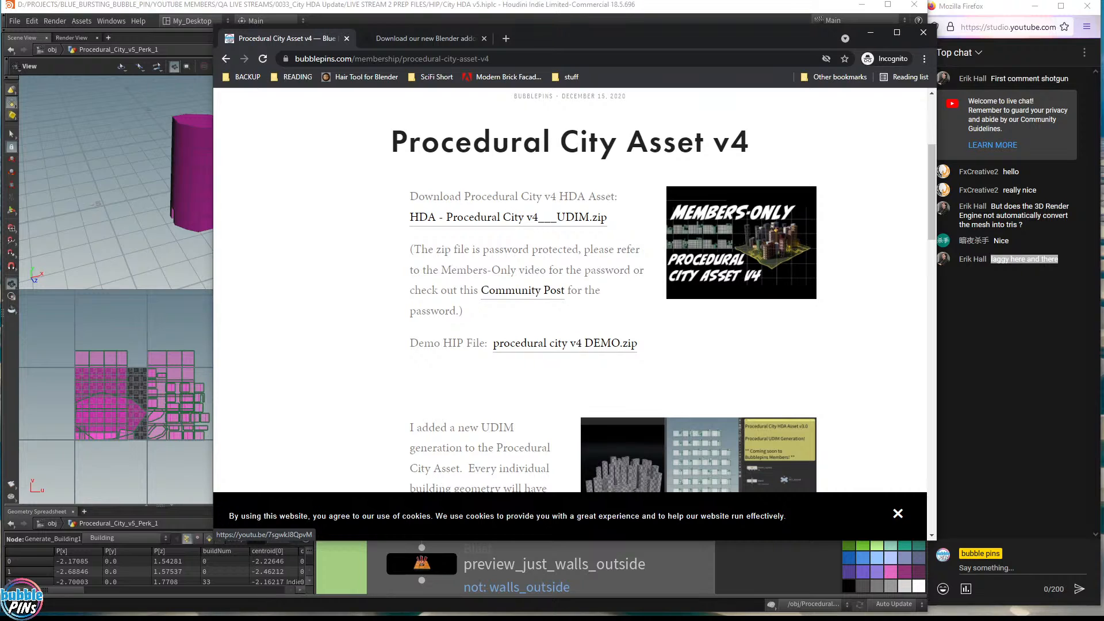
left_click_drag(421, 143, 780, 155)
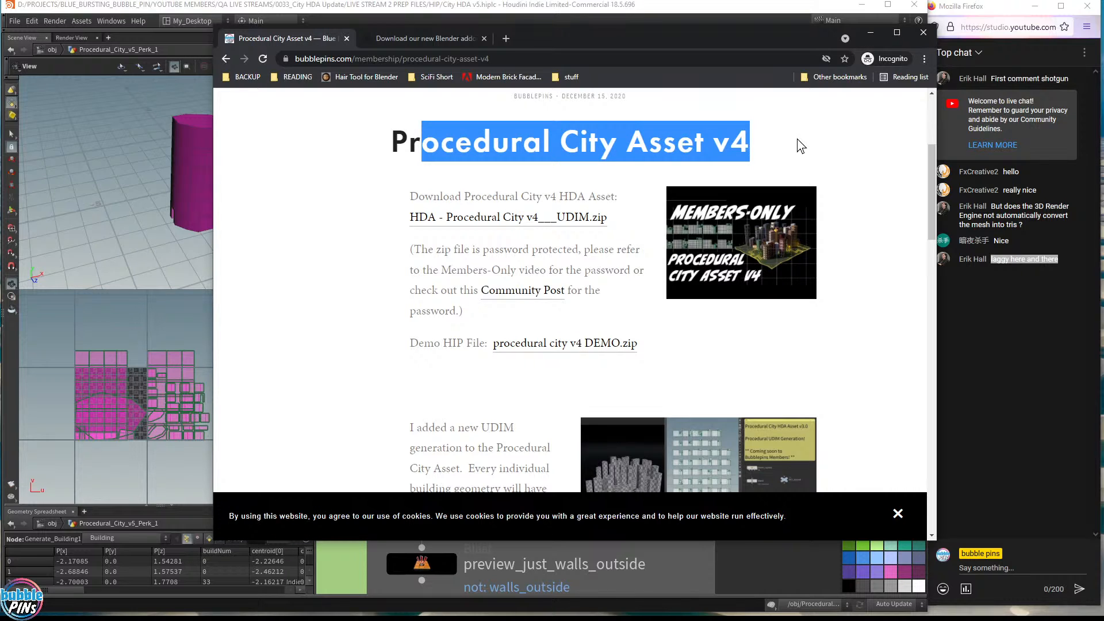
left_click(171, 9)
left_click_drag(198, 185, 247, 173)
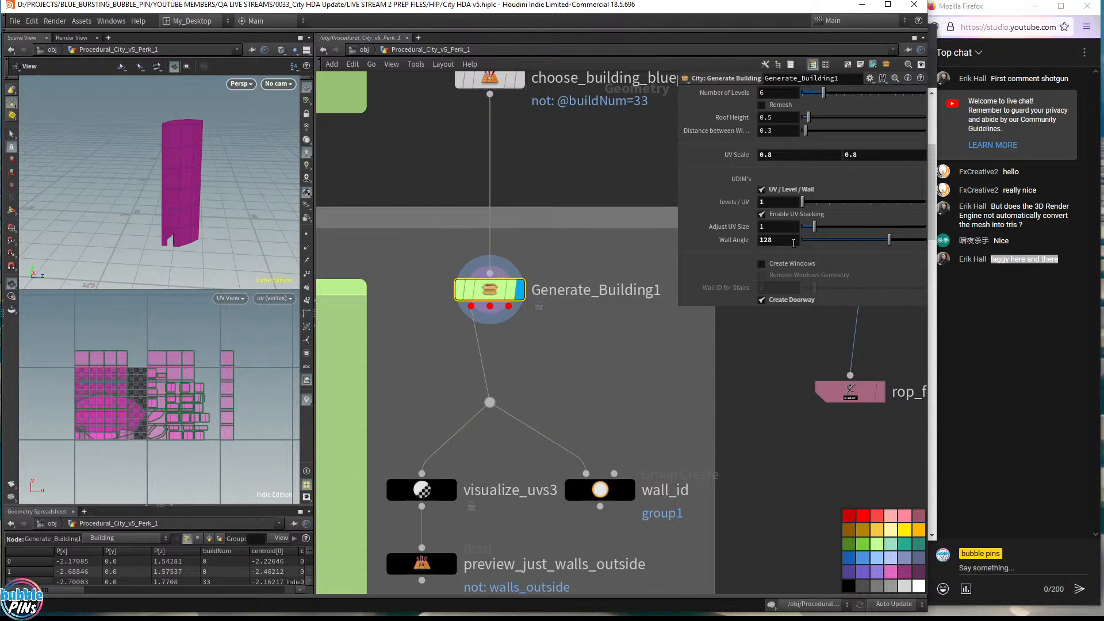
- Add a Group Create node (group1) wired after Generate_Building1 and display it
left_click(779, 243)
left_click_drag(163, 184, 167, 236)
middle_click_drag(167, 237, 256, 175)
right_click_drag(256, 175, 218, 173)
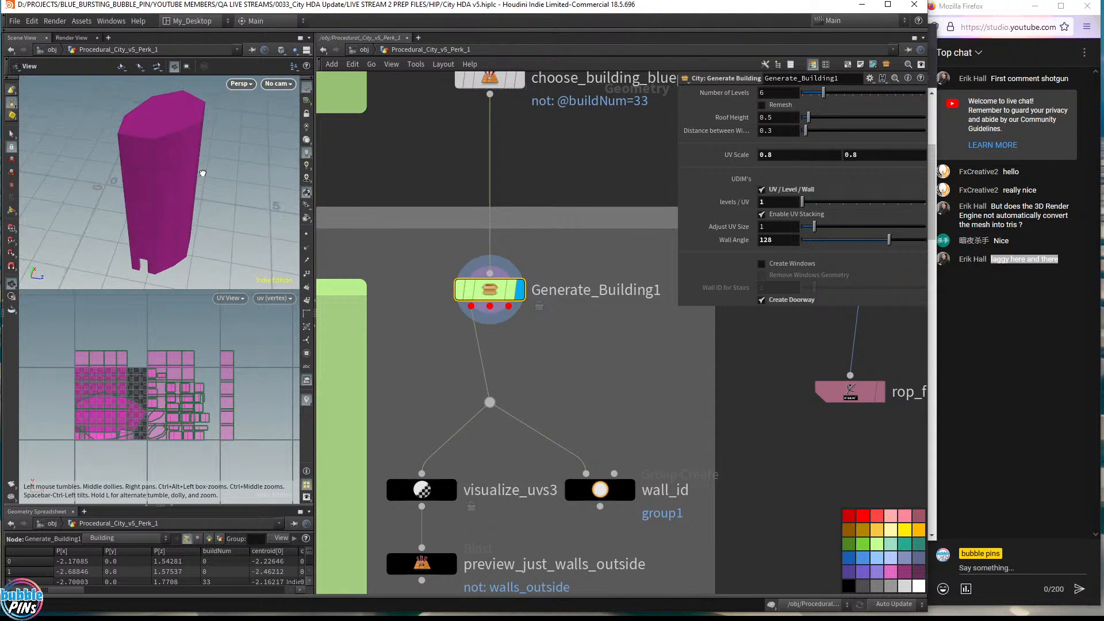
left_click_drag(219, 173, 185, 166)
middle_click_drag(612, 369, 601, 343)
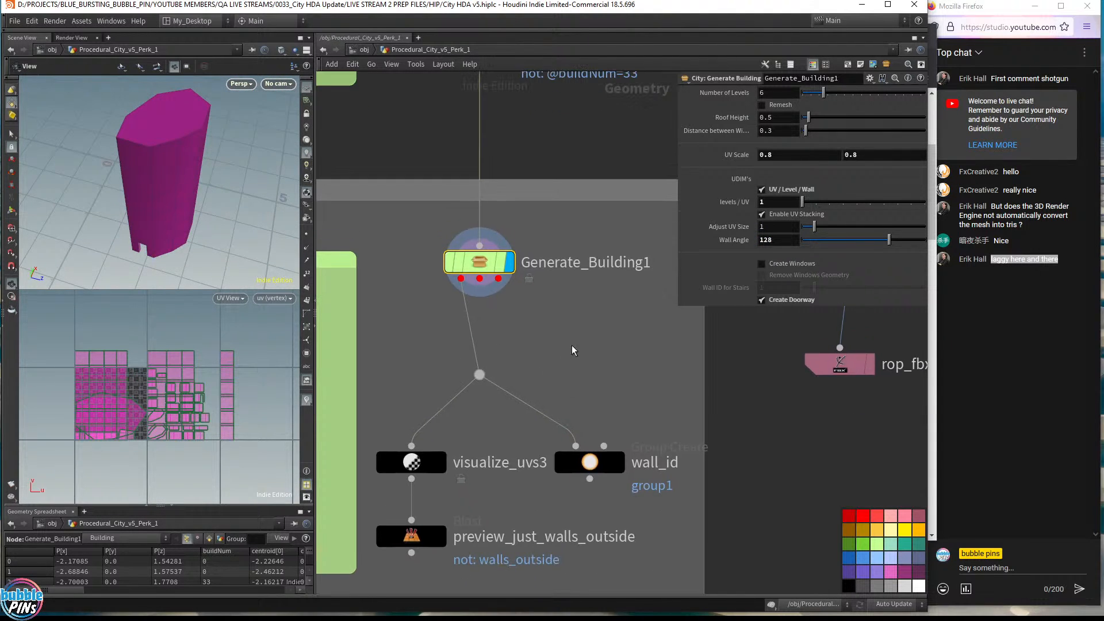
left_click(461, 280)
key("Tab")
type("group")
key("Return")
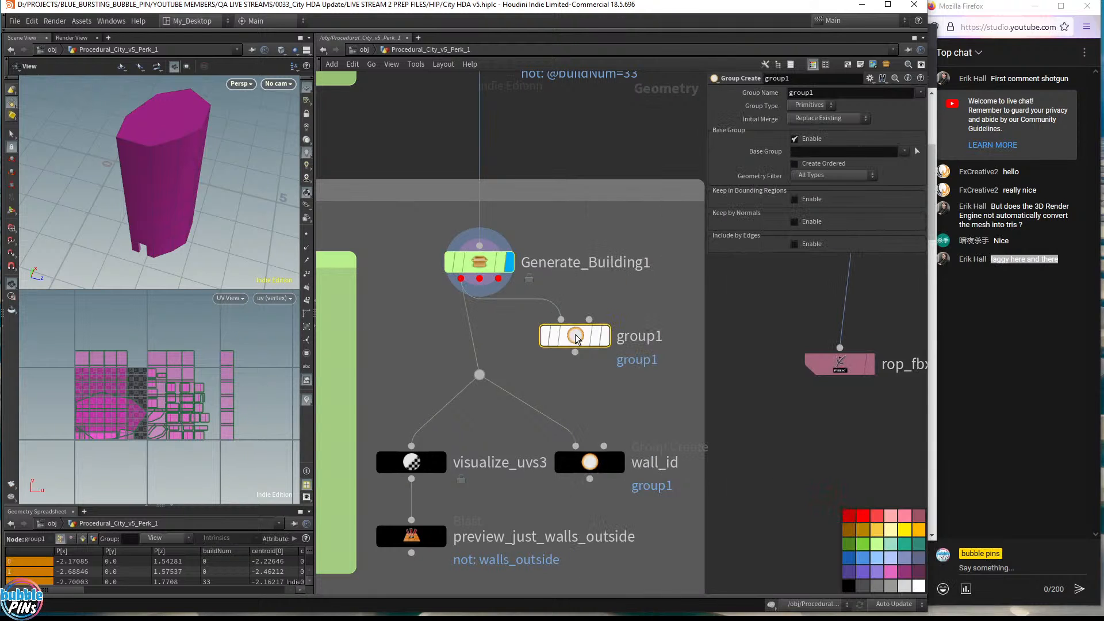
left_click(604, 335)
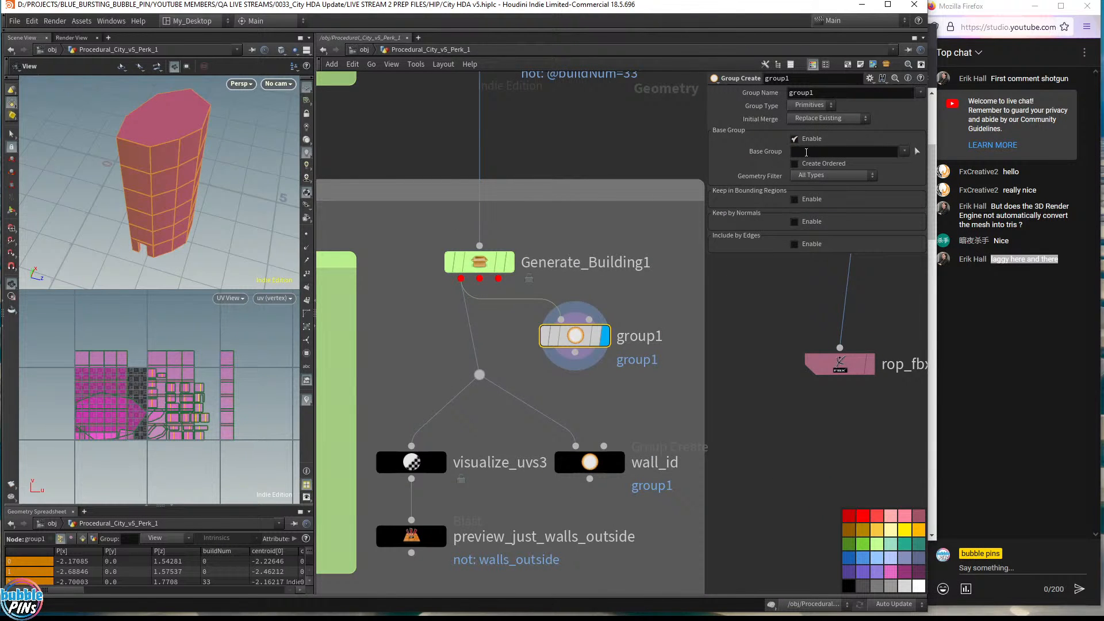
left_click(807, 152)
key("Return")
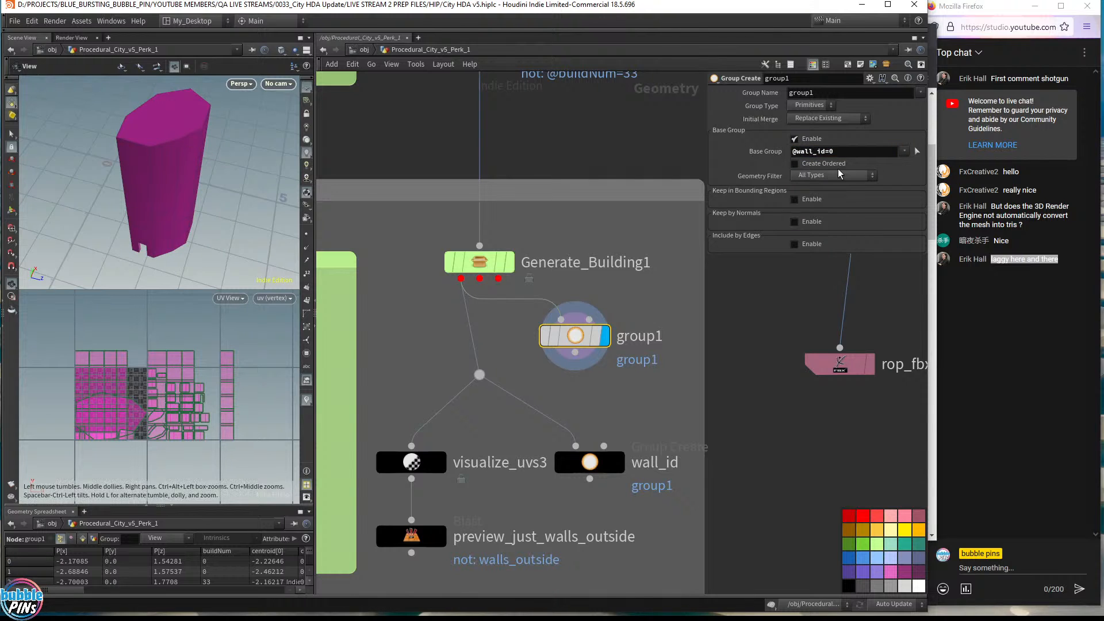
left_click(856, 150)
key("BackSpace")
type("1")
key("Return")
left_click_drag(217, 161, 152, 188)
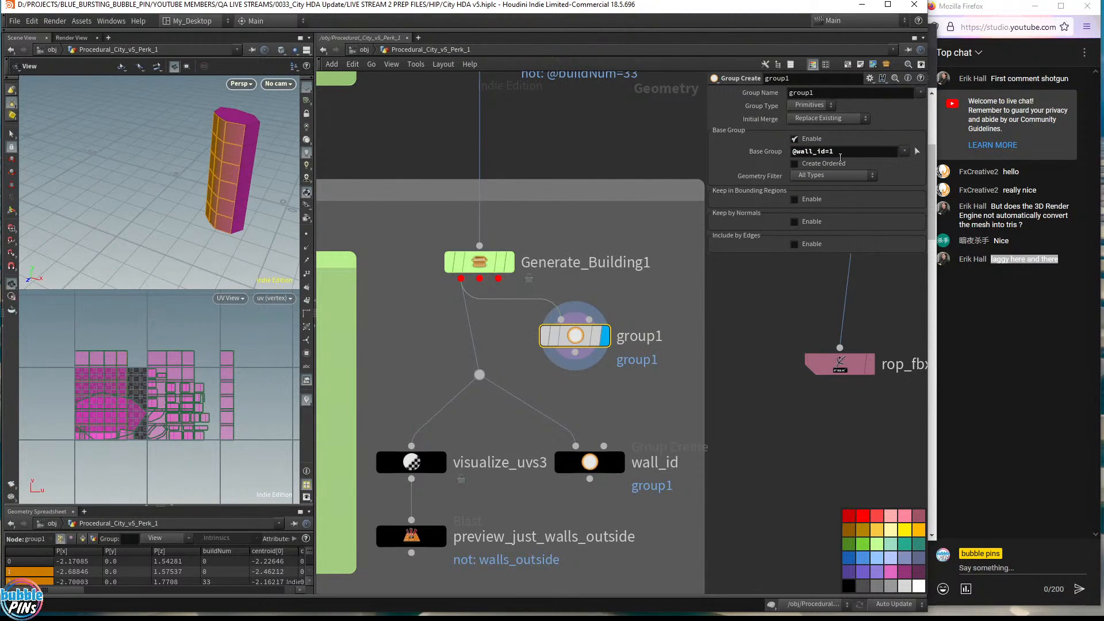
left_click(848, 153)
key("BackSpace")
type("2")
key("Return")
left_click_drag(236, 154, 336, 156)
left_click(853, 153)
key("BackSpace")
type("3")
key("Return")
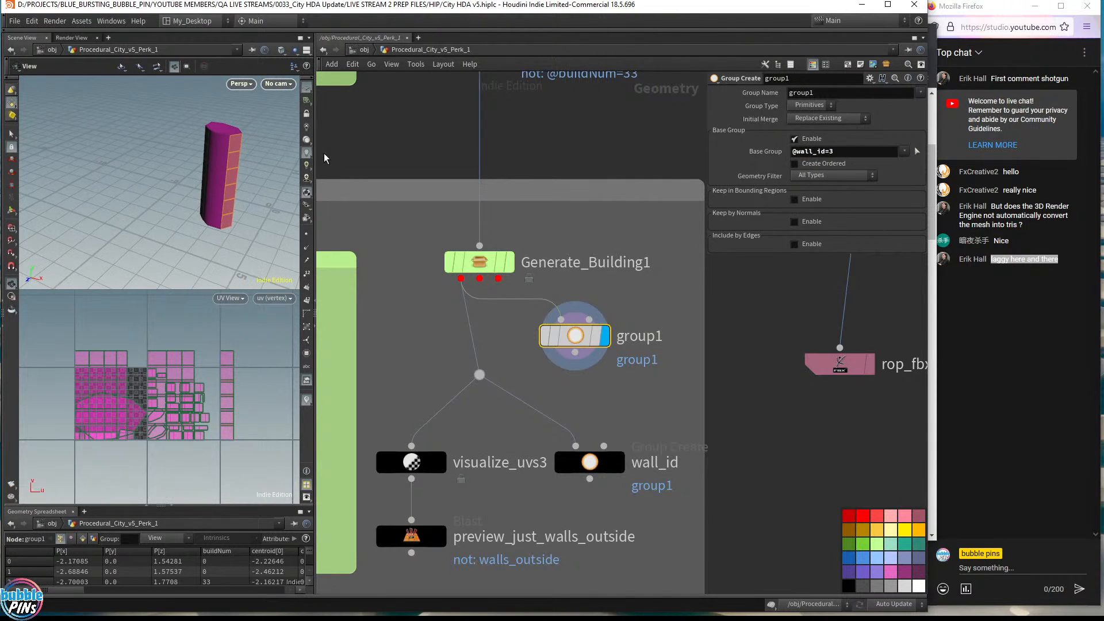
- Switch the viewport layout to a single 3D view
left_click_drag(189, 167, 127, 170)
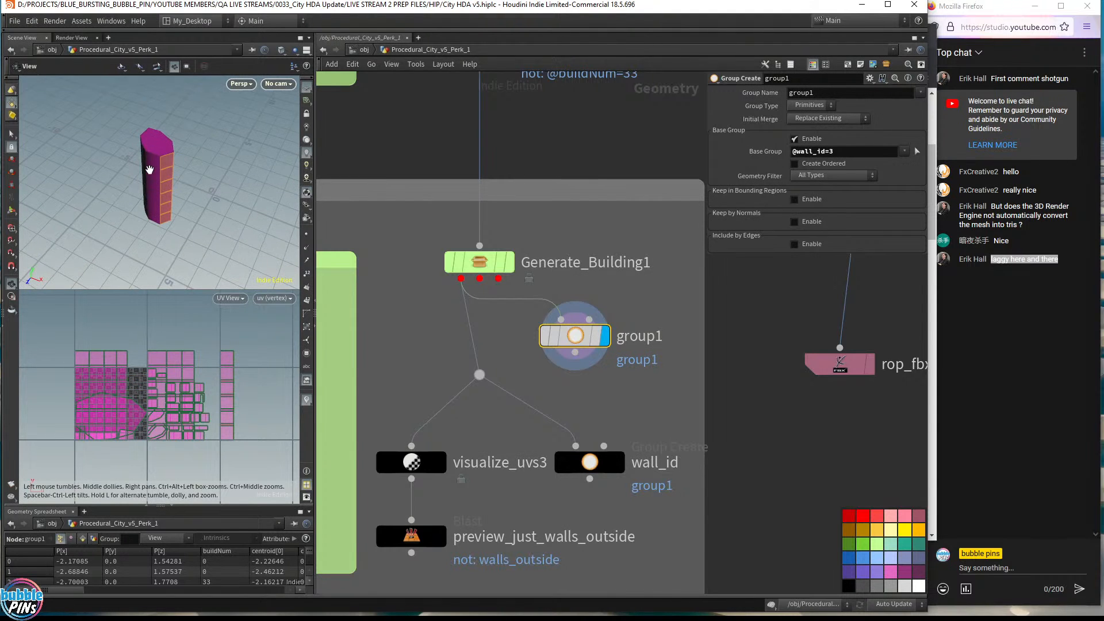
scroll(173, 184, "up", 5)
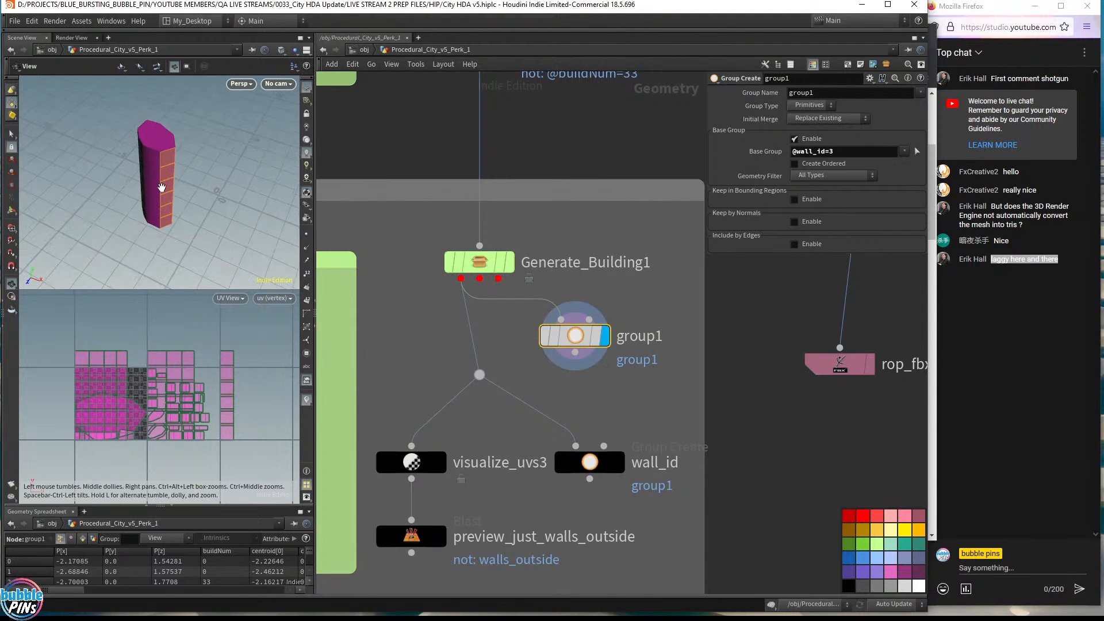
left_click(306, 50)
left_click(325, 75)
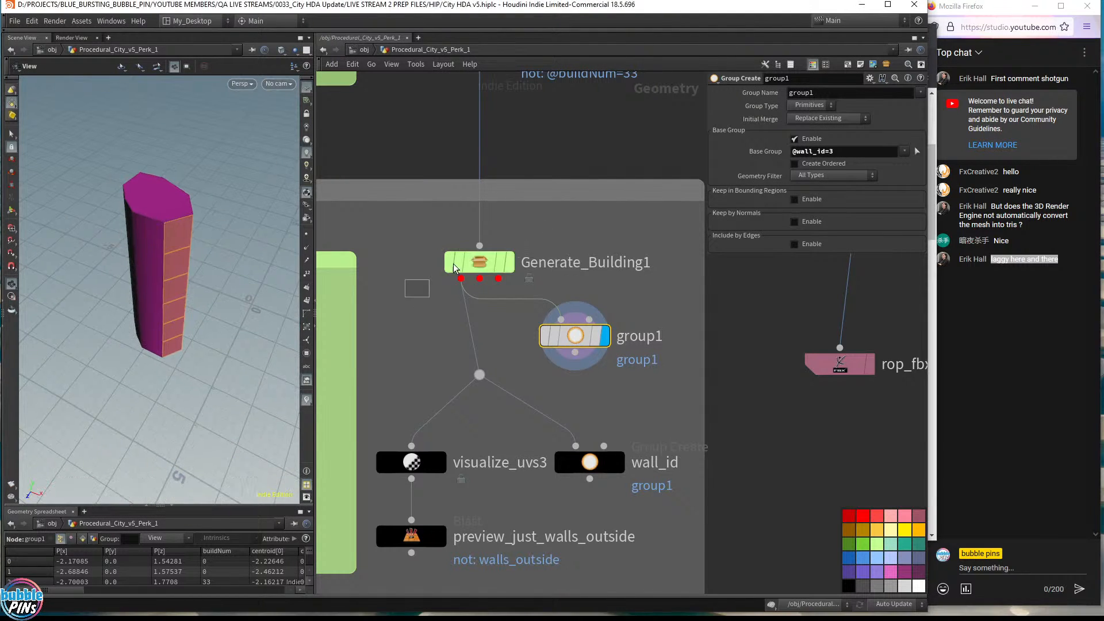
- Raise Generate_Building1's Wall Angle to 135.3 and split the viewport into 3D above, UV below
left_click(479, 262)
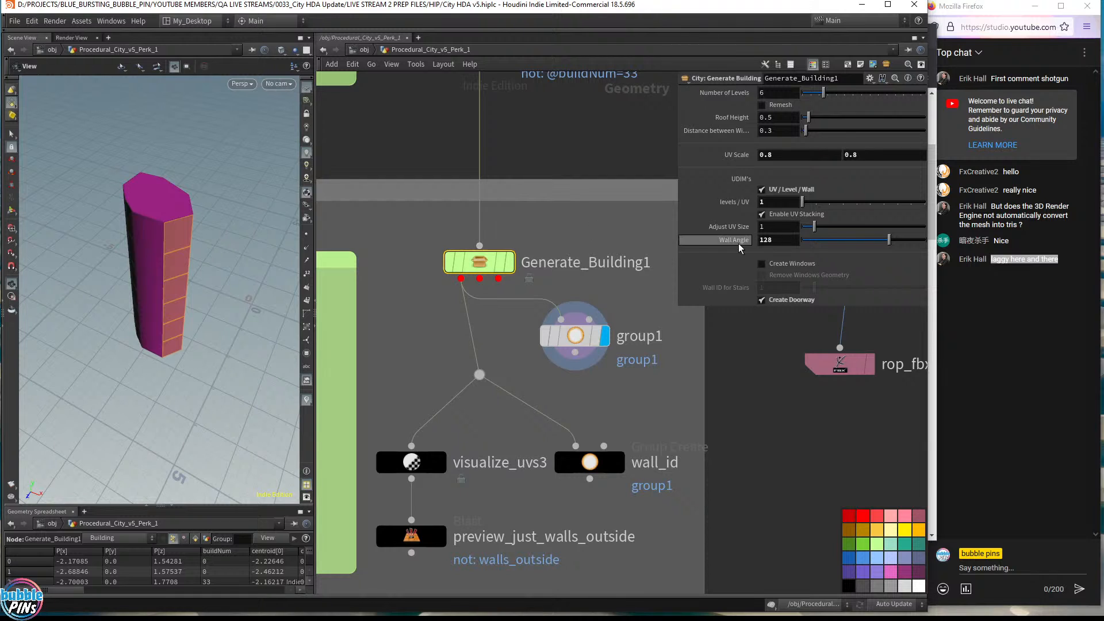
left_click(785, 239)
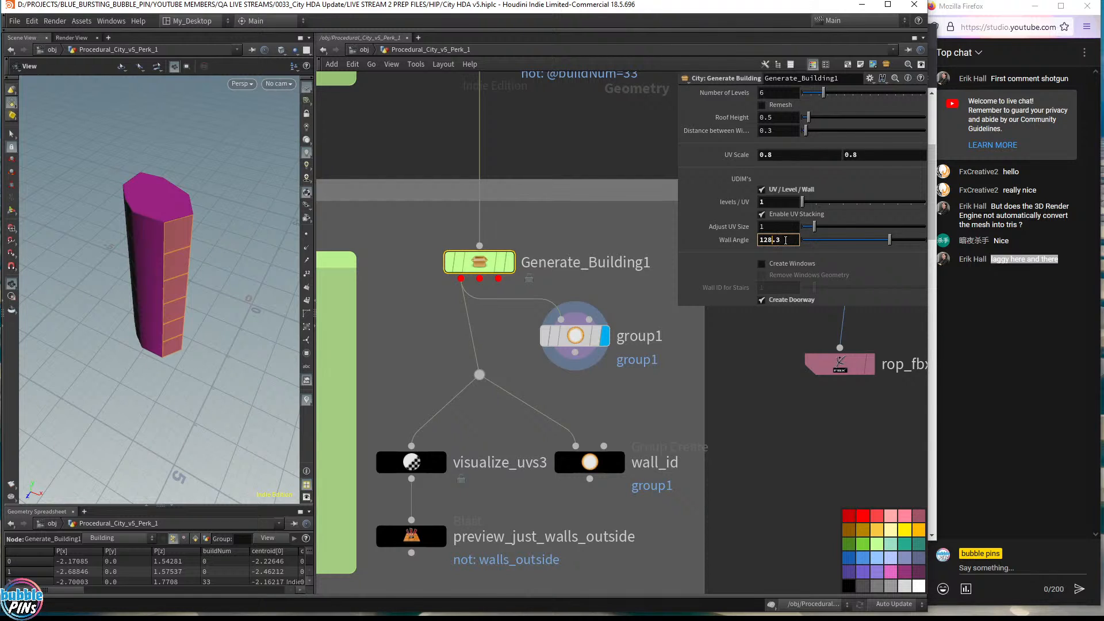
middle_click_drag(790, 240, 835, 222)
left_click(293, 66)
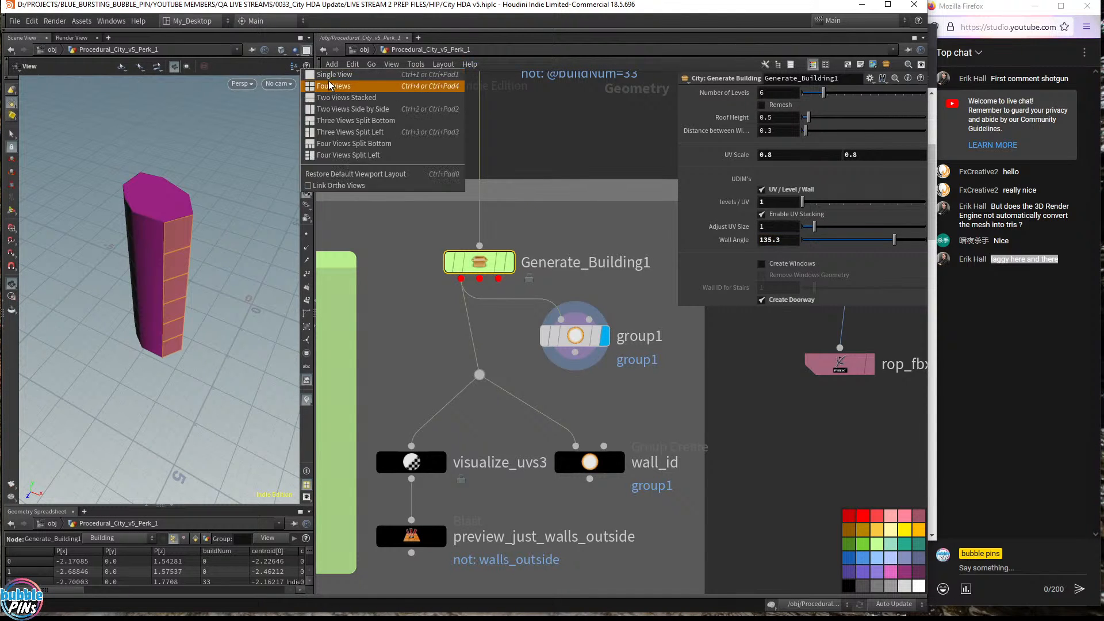
left_click(340, 99)
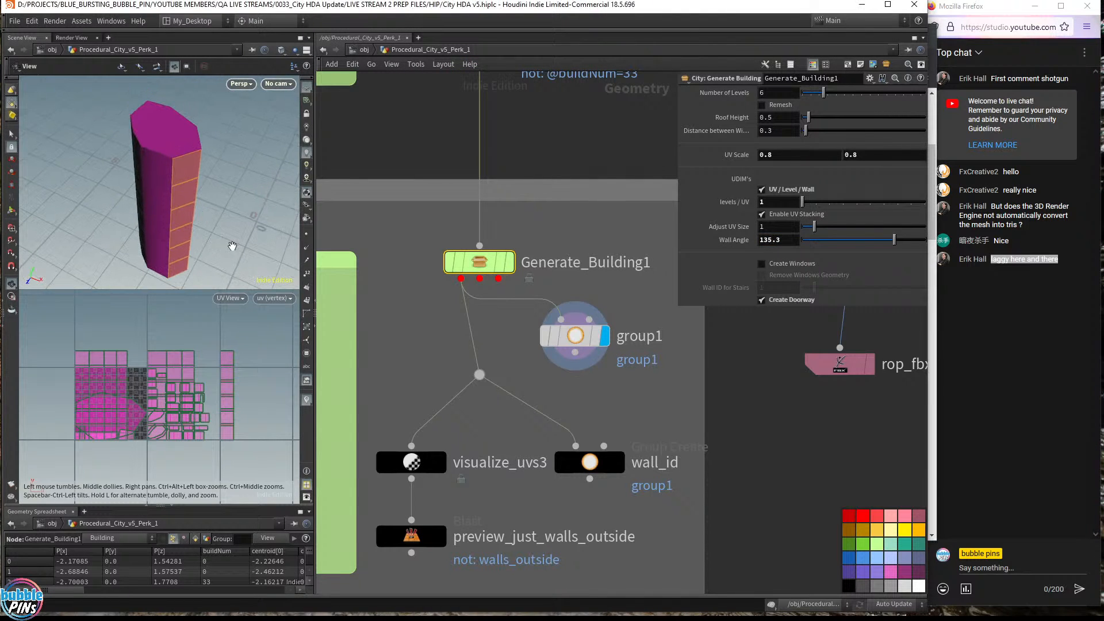
- Turn off UV stacking, raise Wall Angle to 139.3, and select group1
left_click(762, 214)
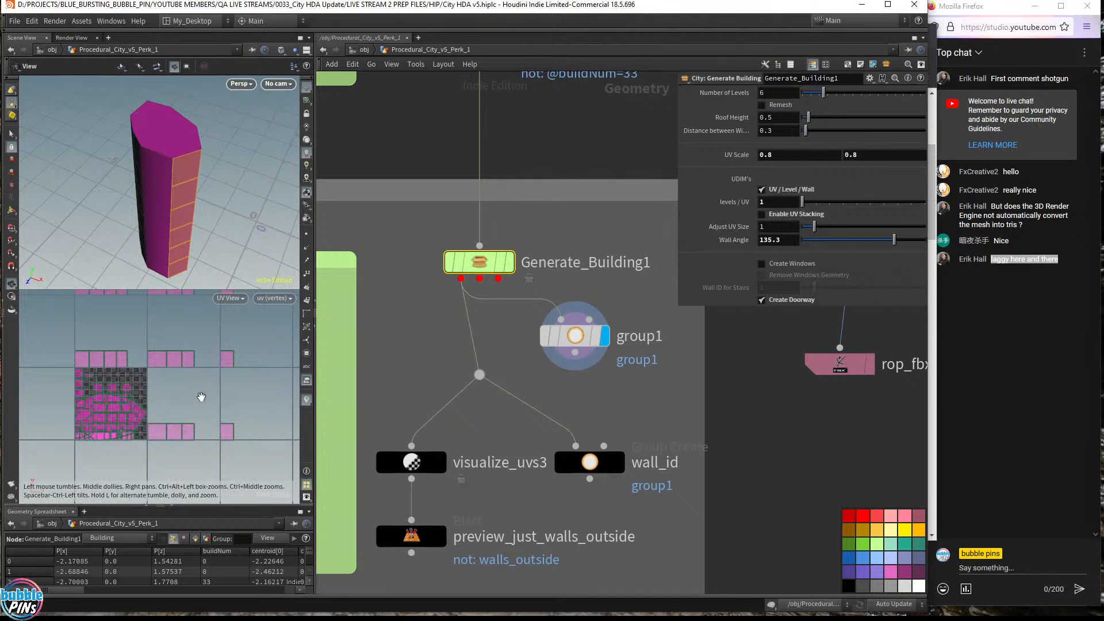
scroll(201, 394, "down", 2)
scroll(202, 394, "down", 2)
right_click_drag(201, 394, 181, 441)
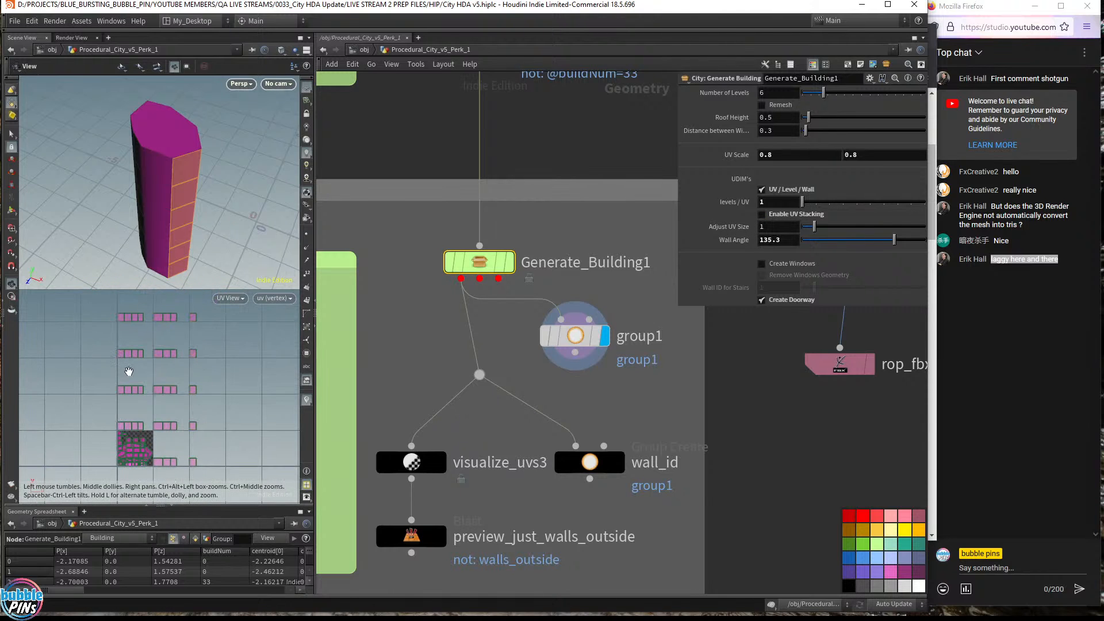
right_click_drag(138, 391, 138, 395)
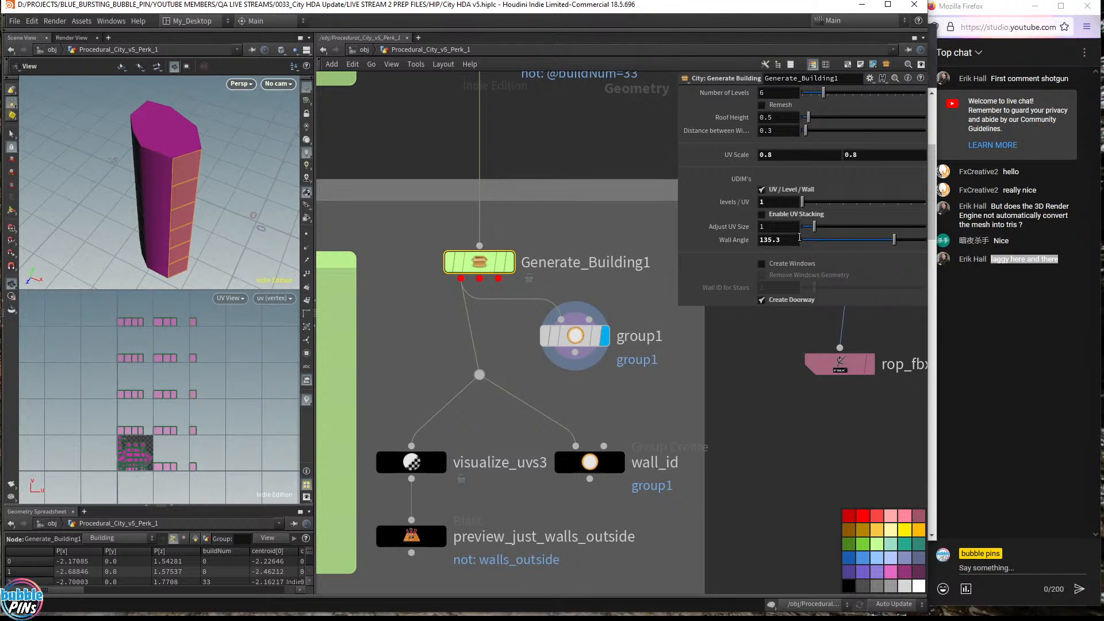
middle_click_drag(796, 241, 825, 226)
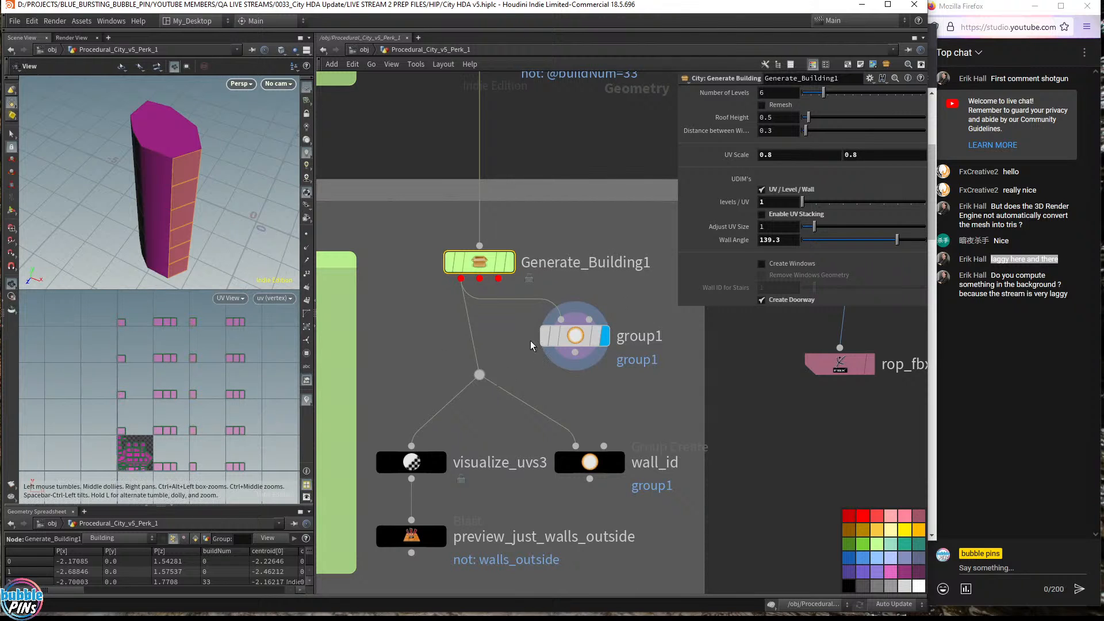
left_click_drag(638, 384, 531, 312)
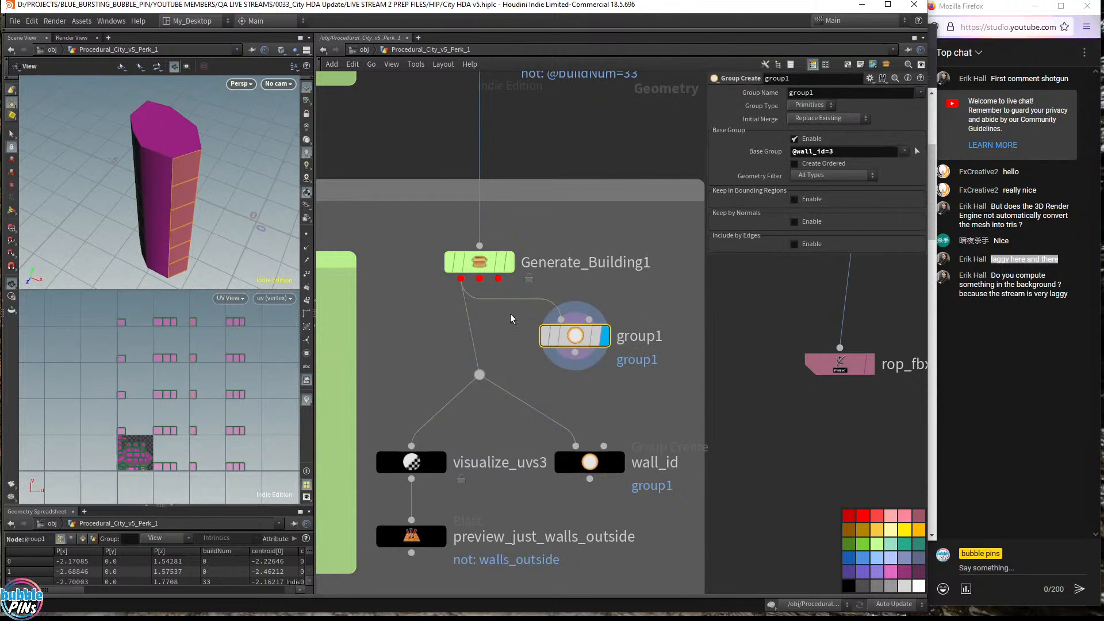
left_click_drag(241, 193, 183, 198)
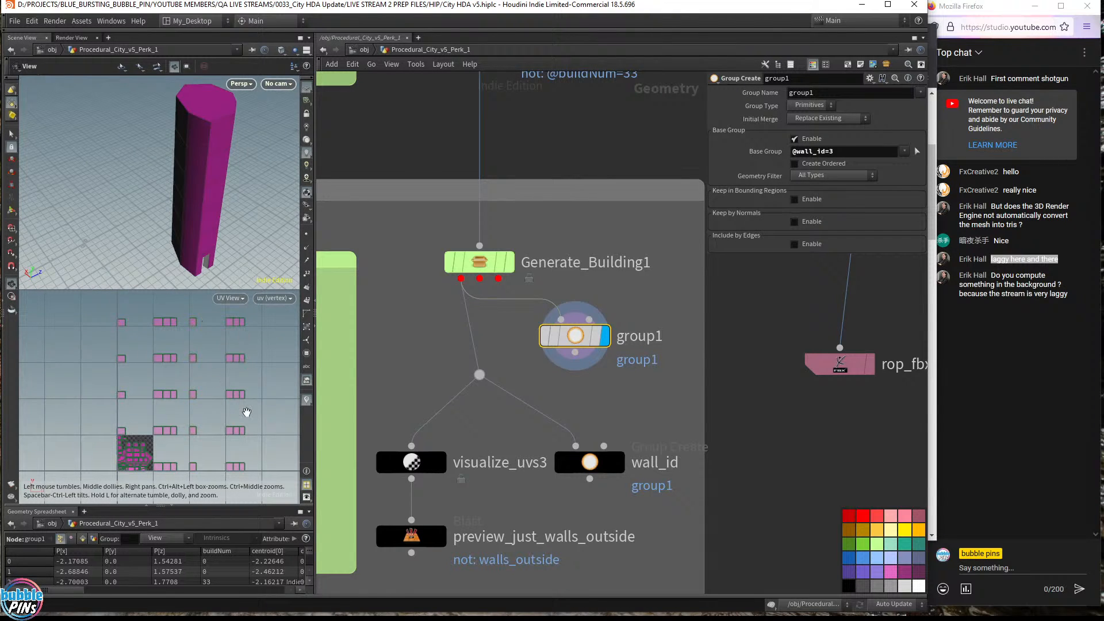
left_click(855, 152)
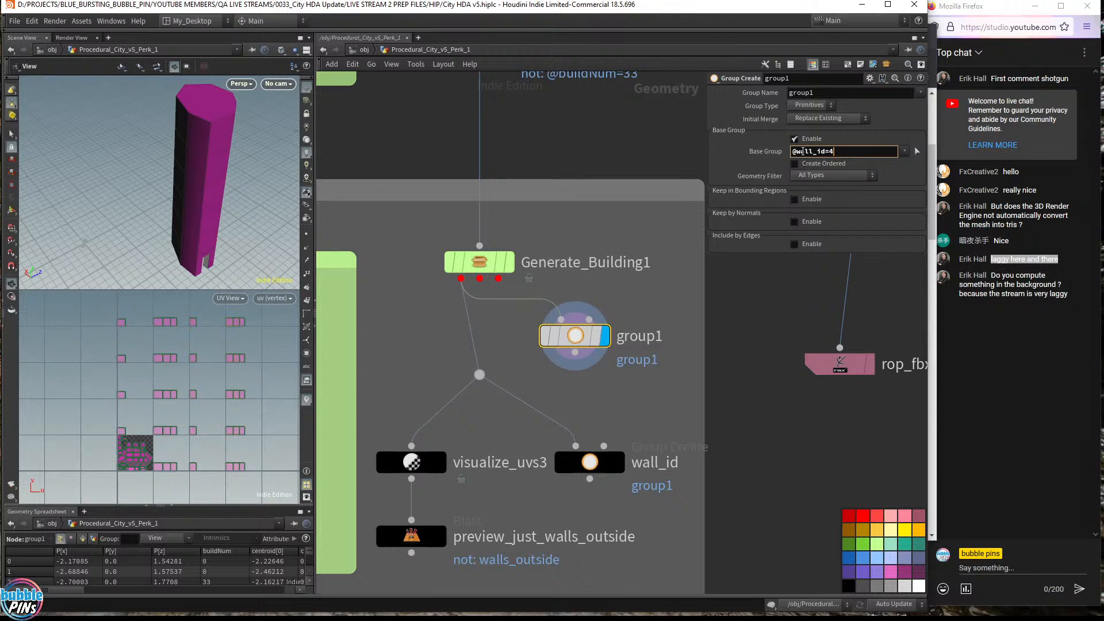
left_click_drag(131, 168, 340, 155)
right_click_drag(202, 176, 136, 160)
left_click_drag(135, 160, 174, 177)
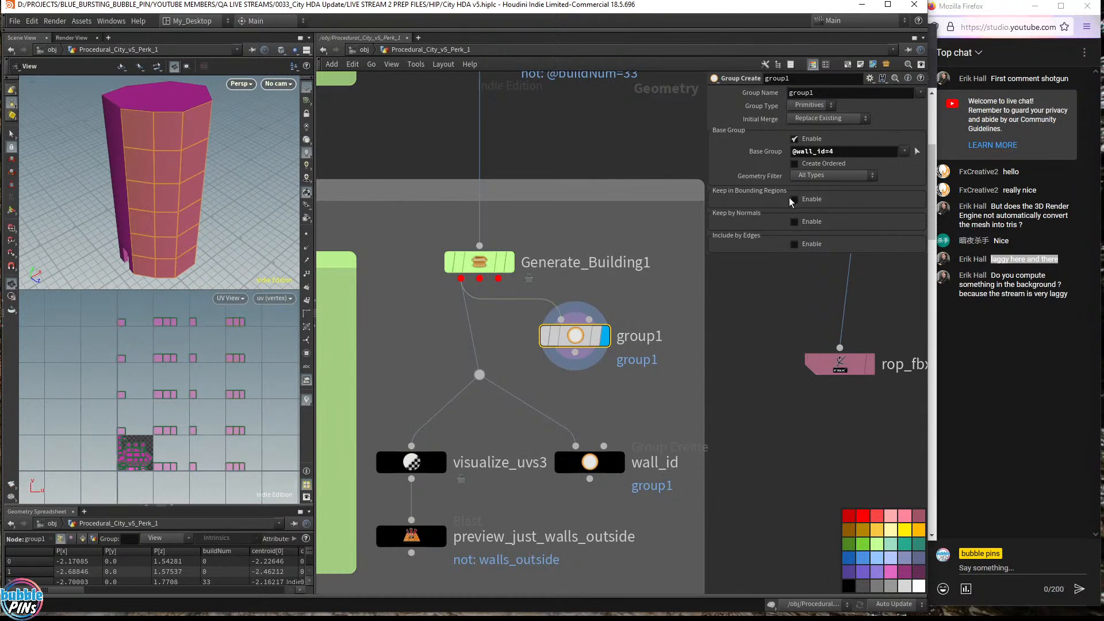
left_click(851, 154)
key("BackSpace")
type("3")
key("Return")
left_click_drag(181, 140, 93, 137)
left_click(839, 154)
key("BackSpace")
type("2")
key("Return")
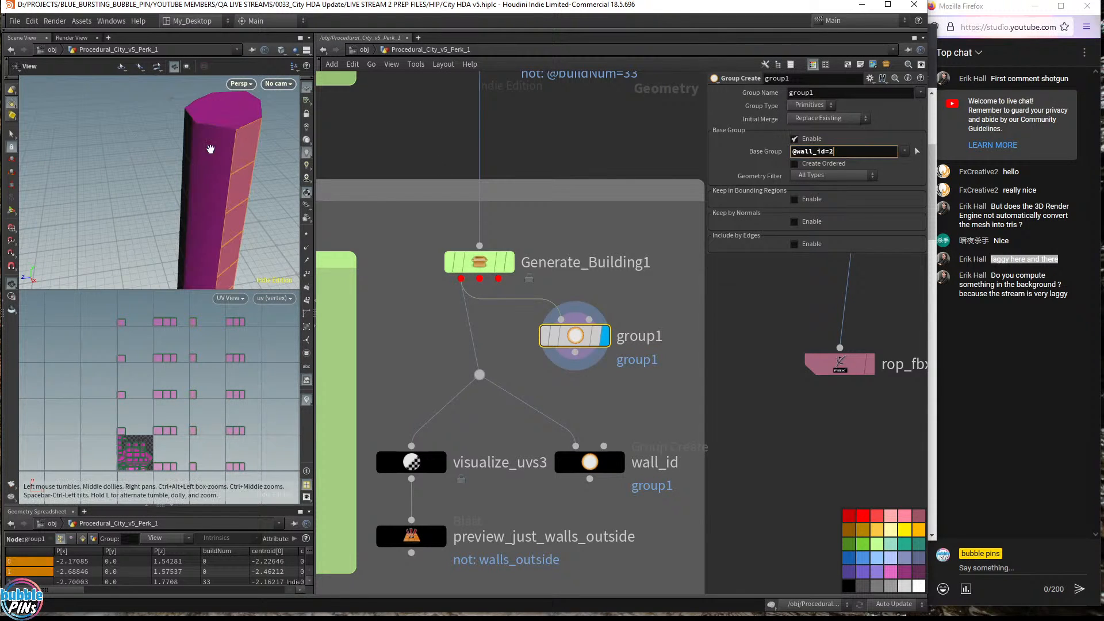
mouse_move(196, 166)
left_mouse_down()
mouse_move(128, 177)
mouse_move(210, 180)
mouse_move(202, 150)
left_mouse_up()
left_click(854, 155)
key("BackSpace")
type("1")
key("Return")
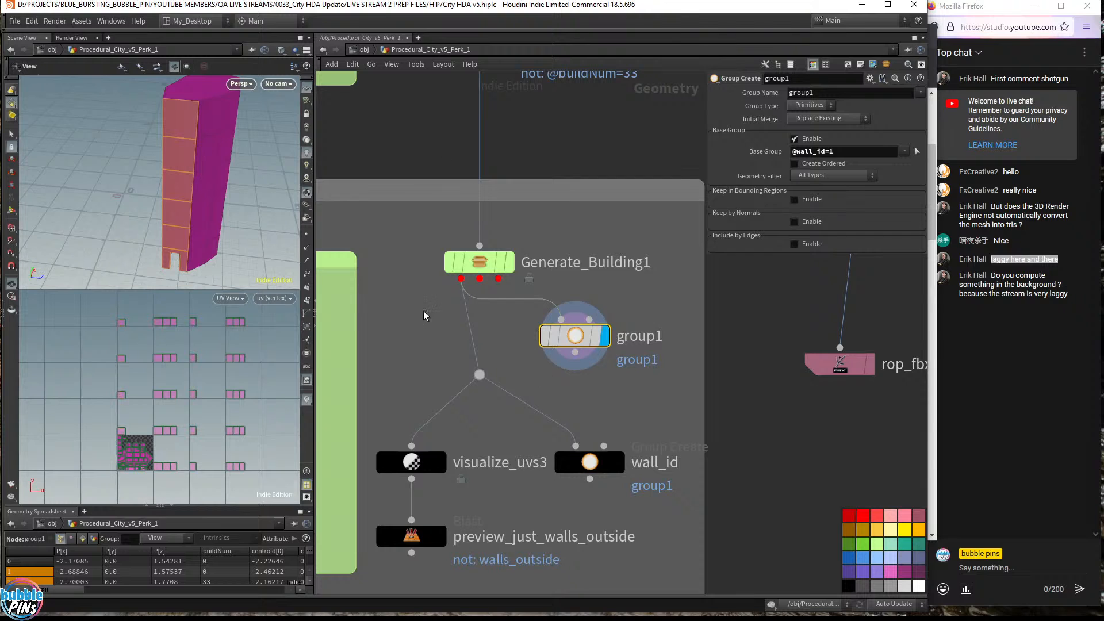
- Select Generate_Building1 and toggle Create Doorway off and on to inspect the opening
left_click_drag(402, 300, 582, 230)
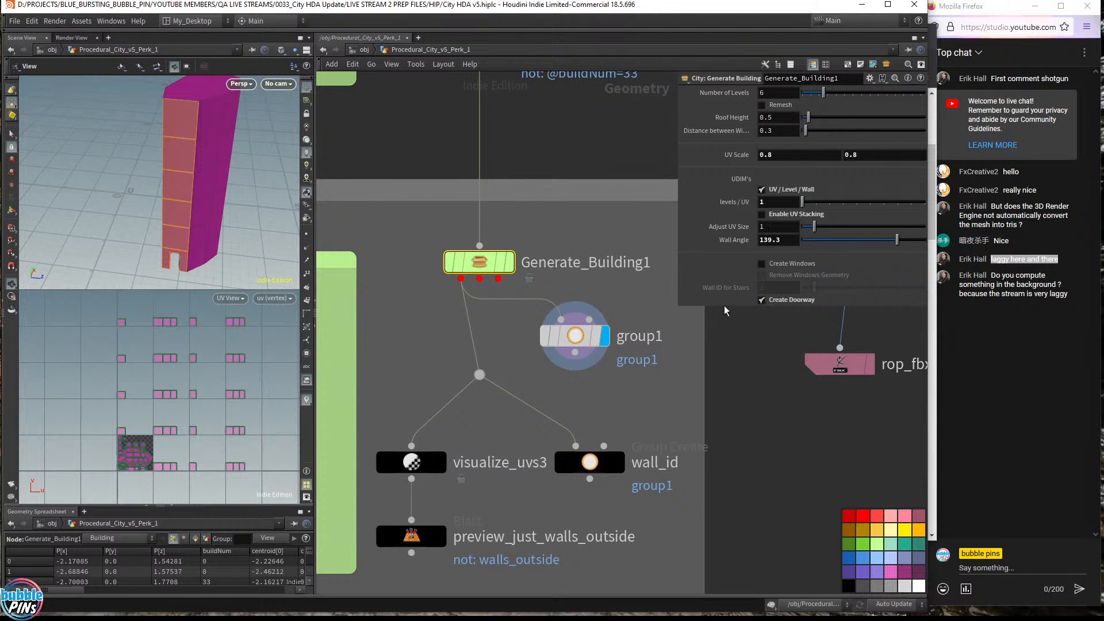
left_click_drag(727, 307, 722, 339)
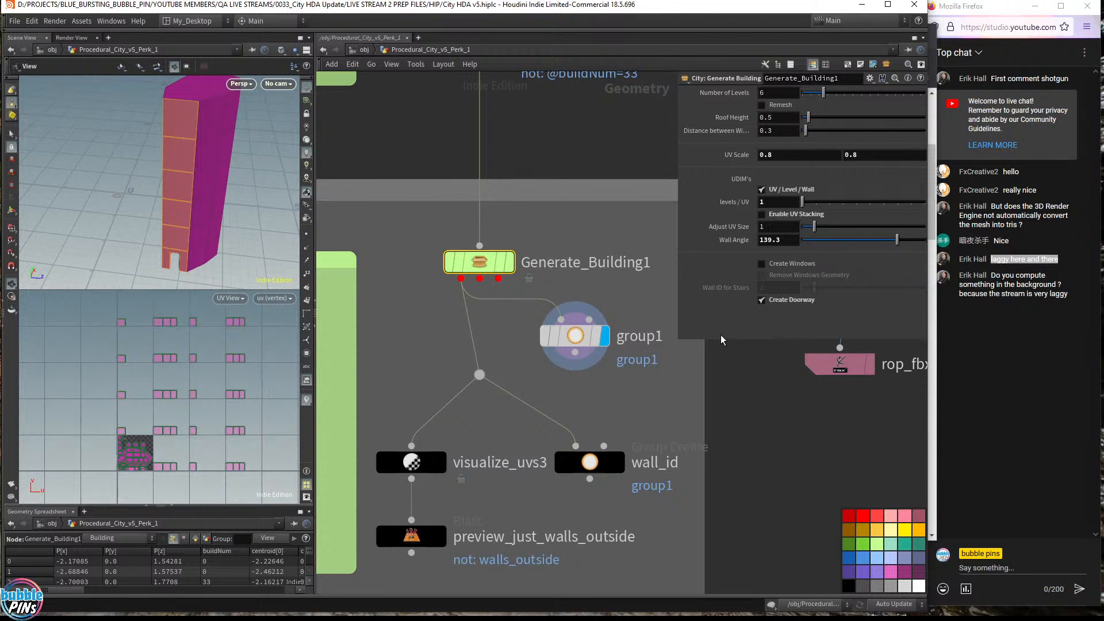
left_click(762, 300)
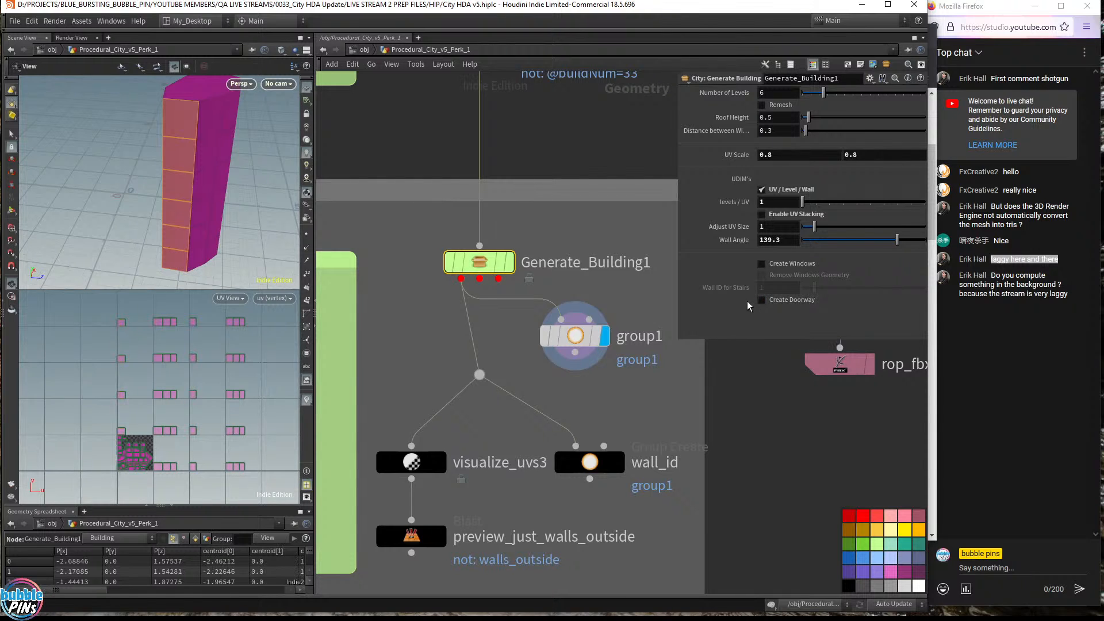
left_click(762, 300)
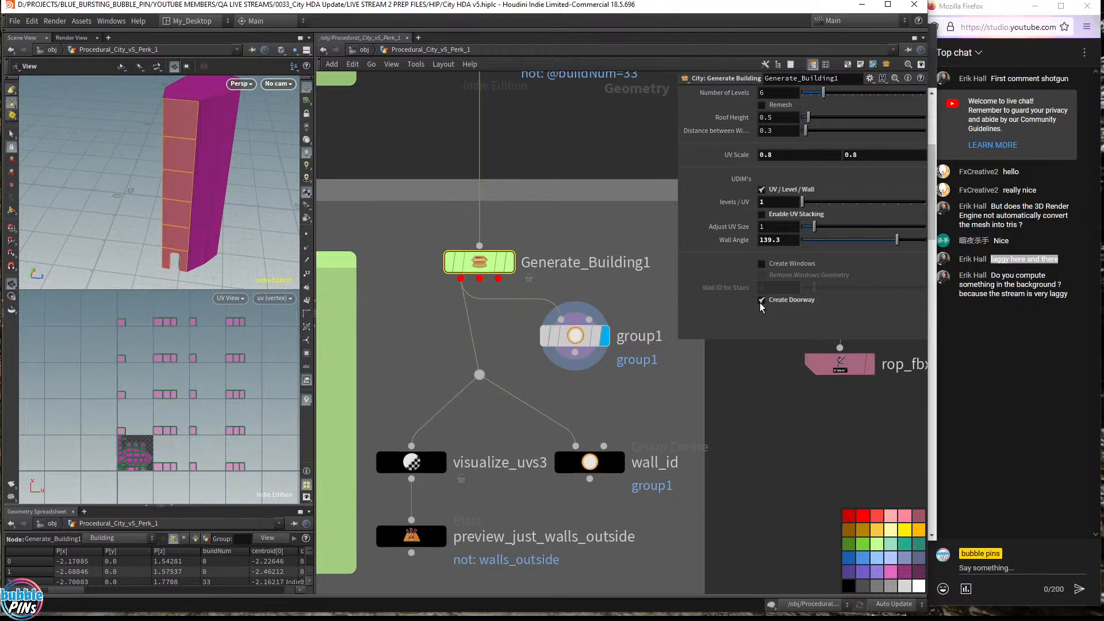
scroll(296, 240, "up", 3)
left_click_drag(247, 240, 178, 217)
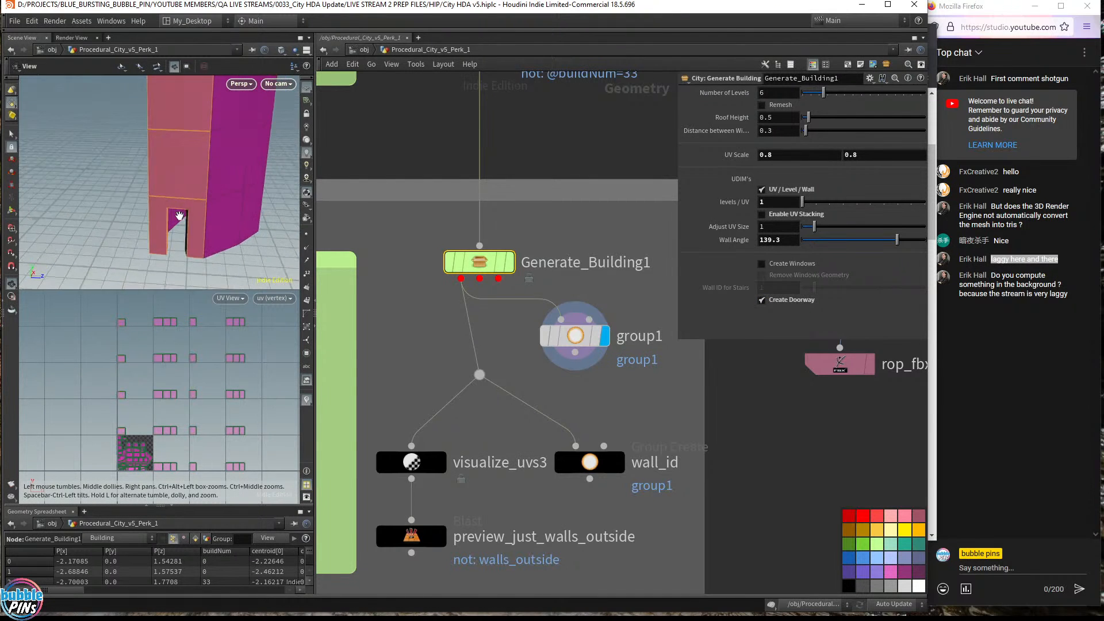
middle_click_drag(178, 216, 237, 223)
right_click_drag(237, 223, 237, 216)
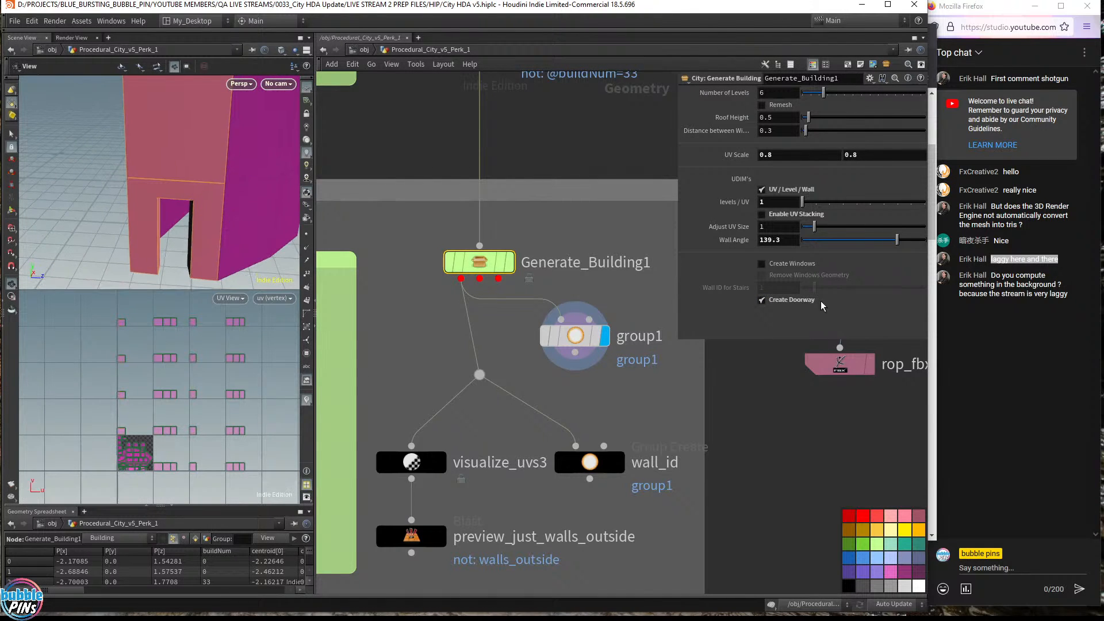
- Toggle the doorway repeatedly to compare, leaving Create Doorway enabled, then deselect the node
left_click(762, 300)
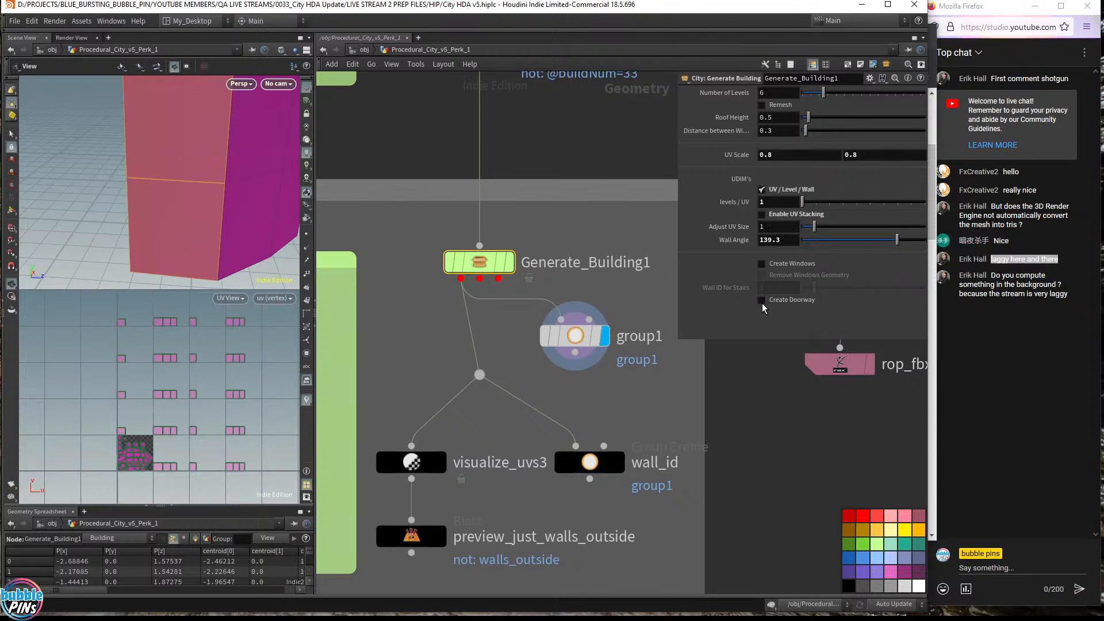
left_click(762, 300)
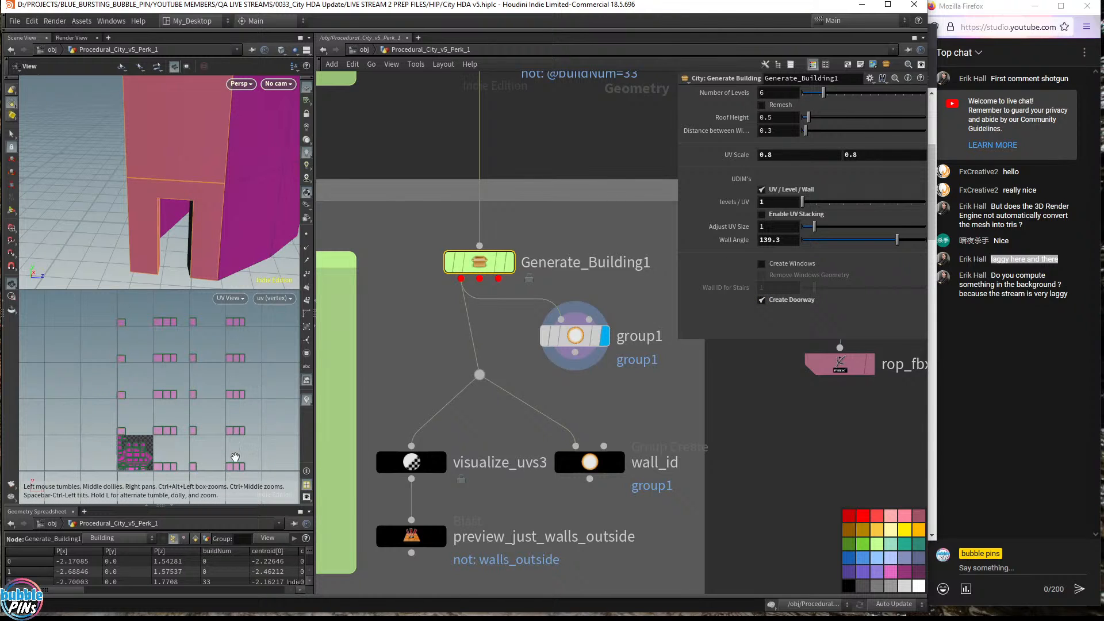
left_click(763, 305)
left_click(762, 305)
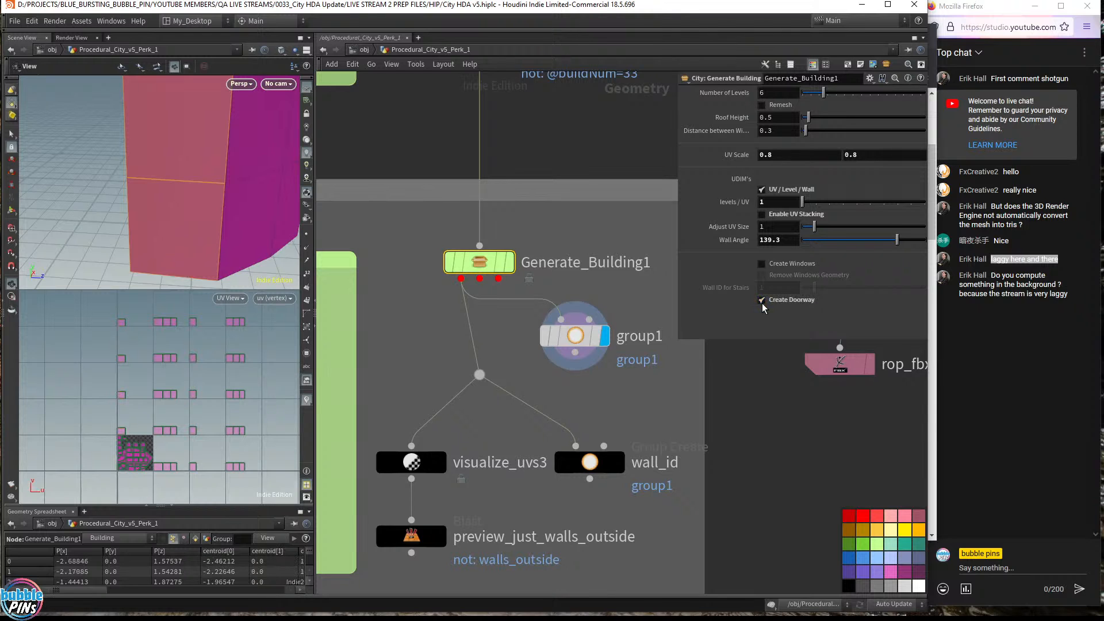
left_click(762, 305)
left_click(762, 302)
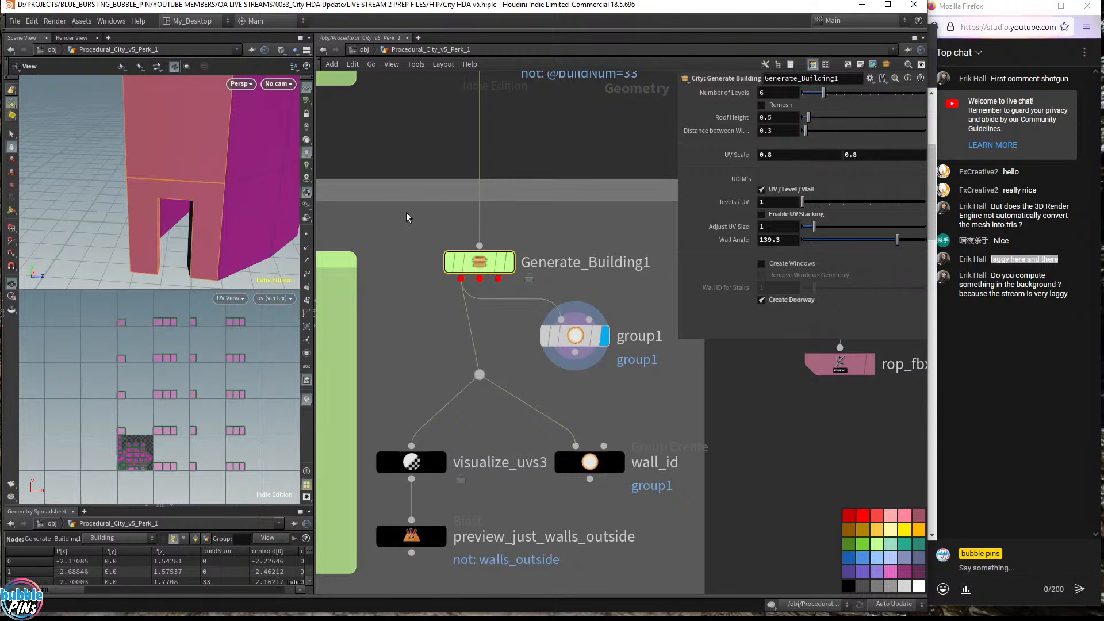
left_click_drag(212, 192, 236, 181)
scroll(237, 180, "down", 4)
right_click_drag(238, 181, 211, 216)
scroll(221, 181, "down", 3)
left_click(593, 409)
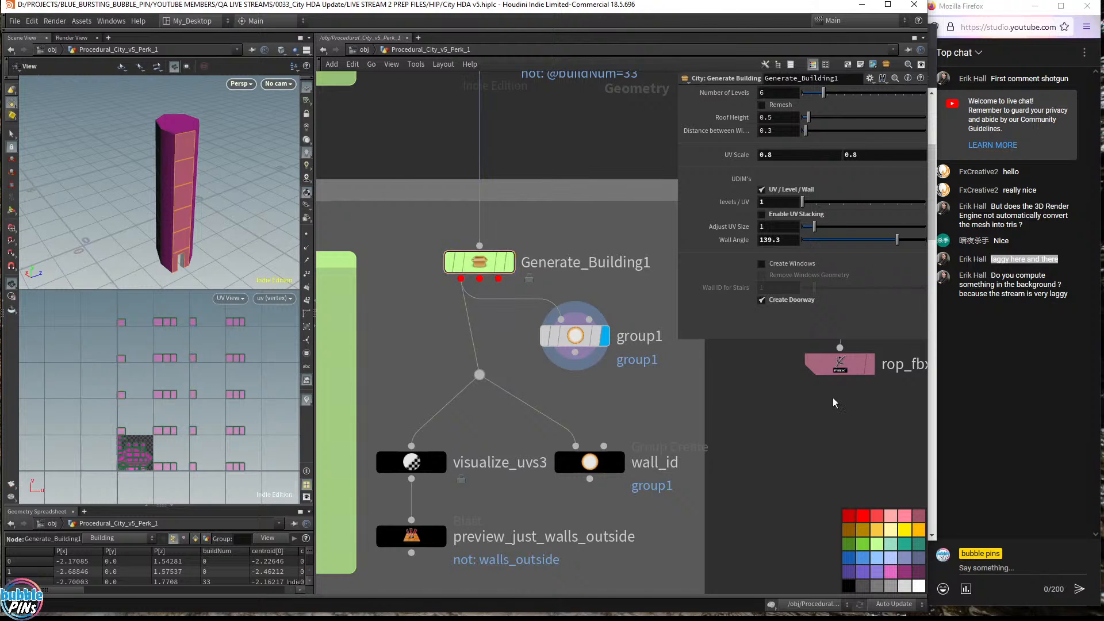
- Review the HDA updates list in topics.txt, then return to the Houdini network
key("alt+Tab")
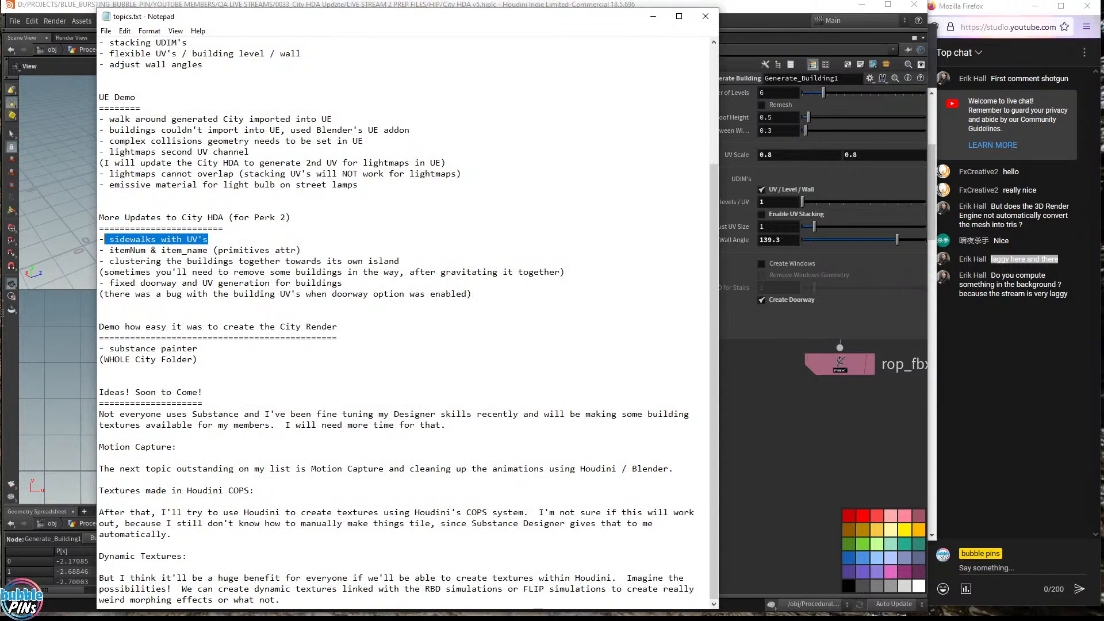
left_click(305, 251)
left_click_drag(303, 251, 99, 218)
key("shift+Home")
left_click(177, 261)
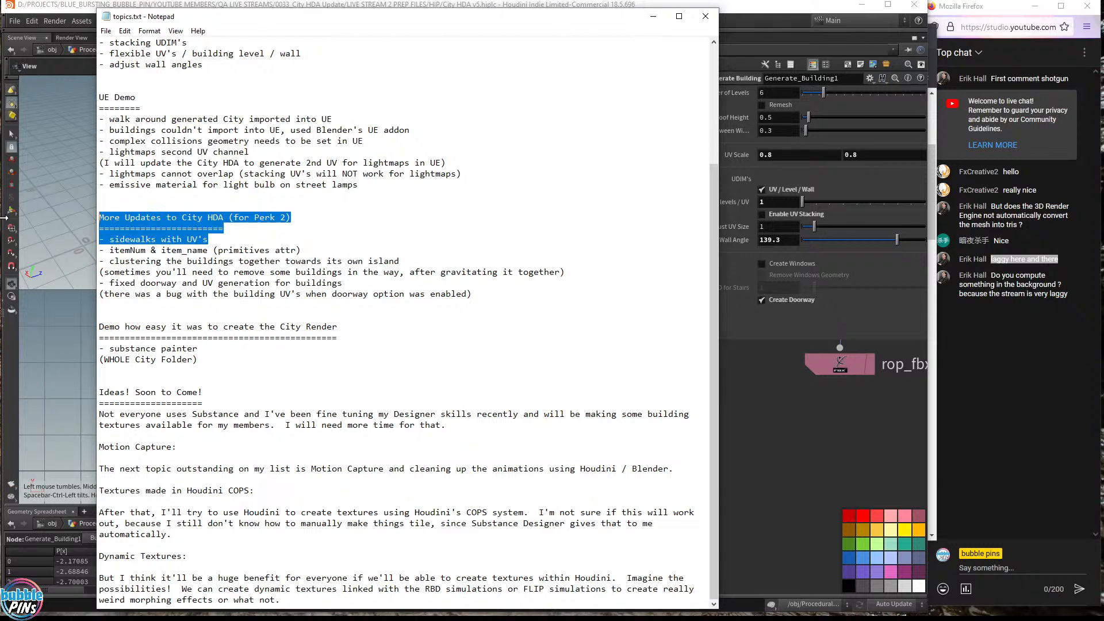
left_click(182, 250)
left_click(847, 455)
scroll(763, 439, "down", 5)
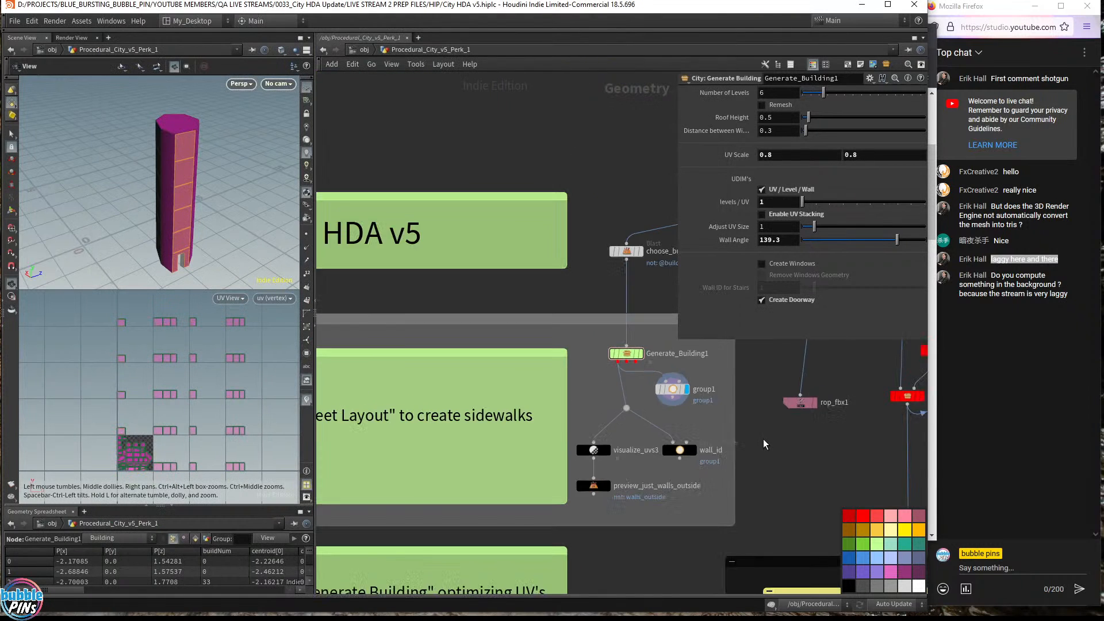
- Widen the City HDA sticky note, then select Generate_City1 (13 max floors, 0.5 roof height)
left_click_drag(601, 388, 705, 359)
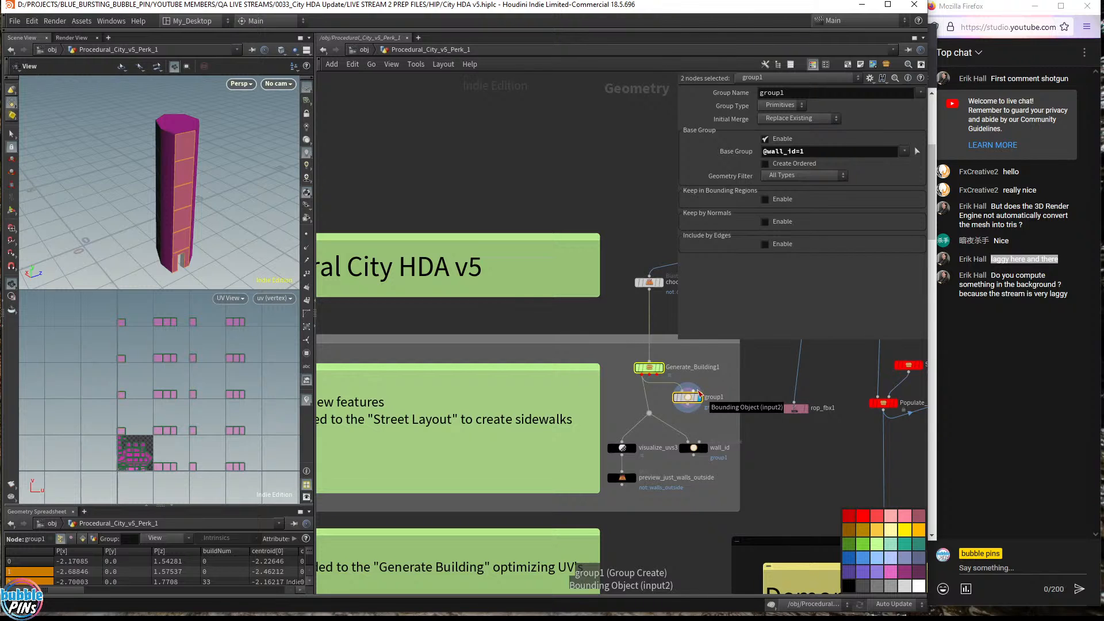
middle_click_drag(755, 383, 548, 281)
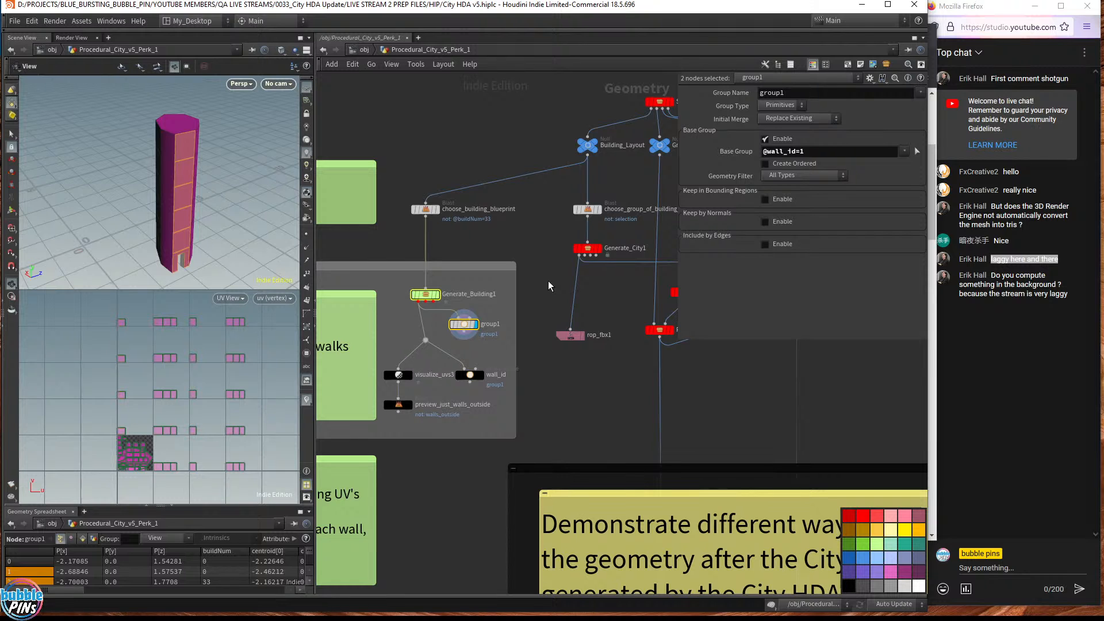
scroll(554, 269, "up", 4)
middle_click_drag(552, 274, 456, 308)
left_click(516, 267)
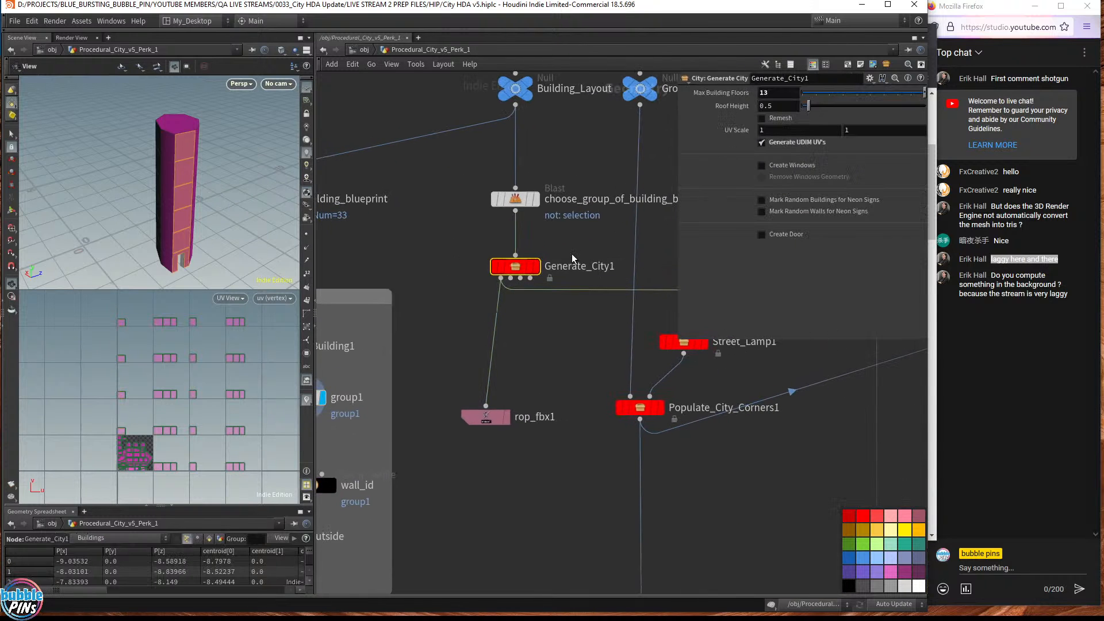
- Display the whole generated city framed in a single full-height 3D view
left_click(536, 266)
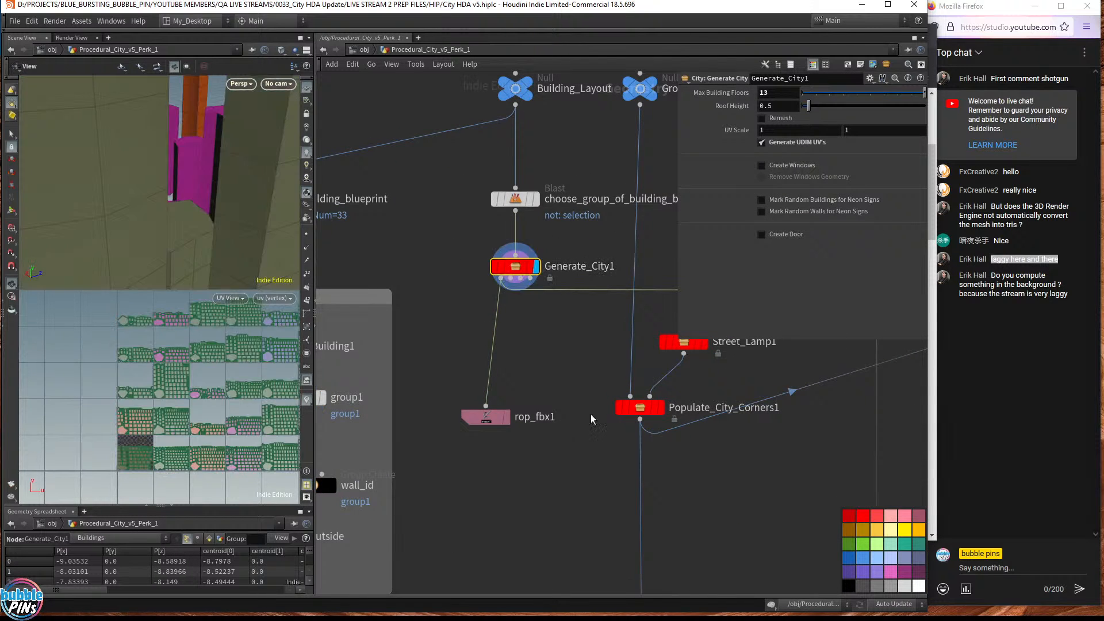
left_click(306, 66)
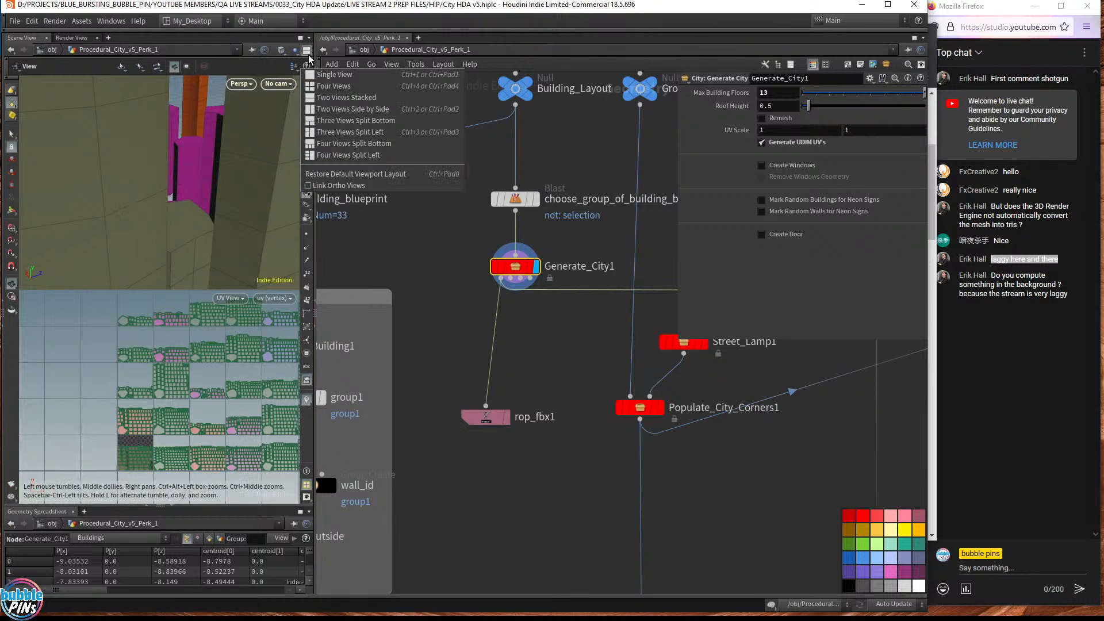
left_click(324, 78)
key("f")
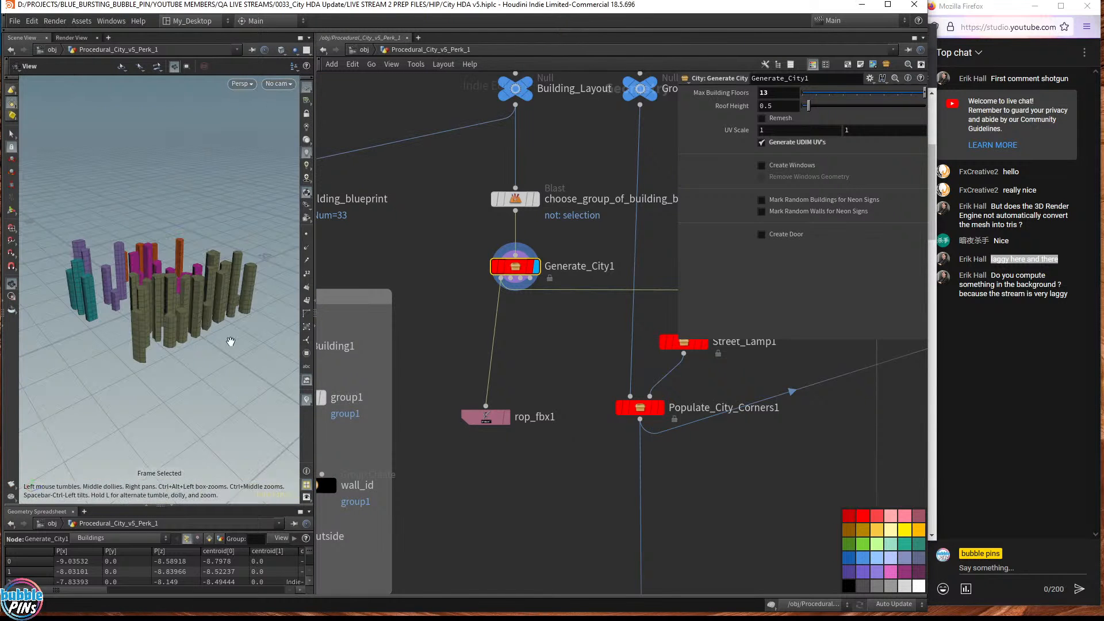
left_click(171, 507)
left_click_drag(148, 279, 230, 304)
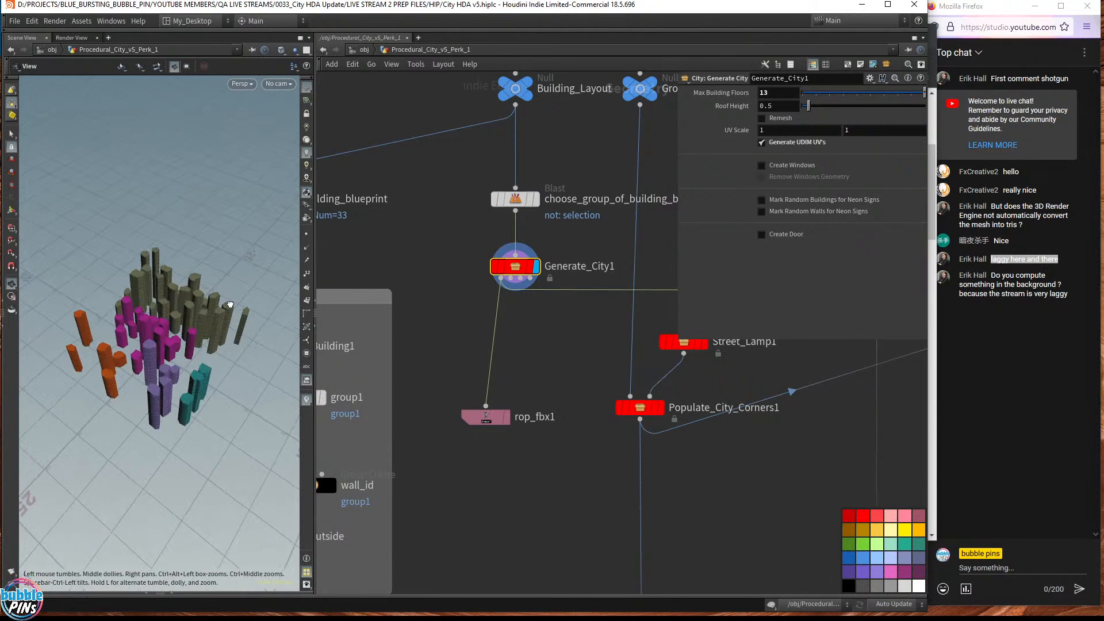
scroll(595, 214, "down", 5)
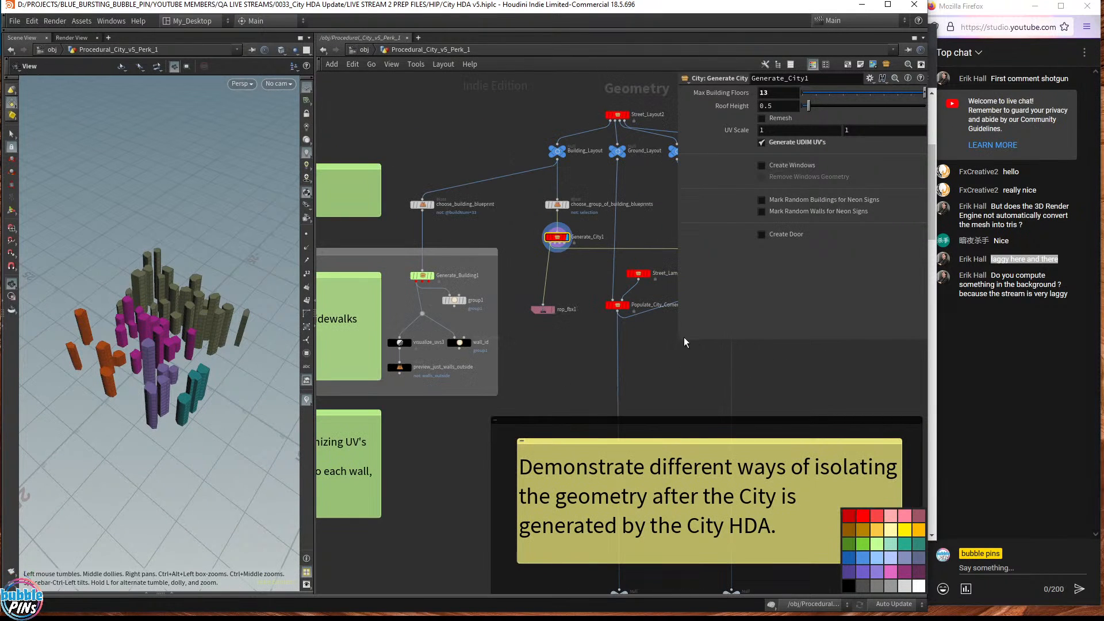
- Shrink the parameters window and set Street_Layout2's display flag to show the footprints
left_click_drag(681, 339, 755, 271)
middle_click_drag(675, 206, 613, 353)
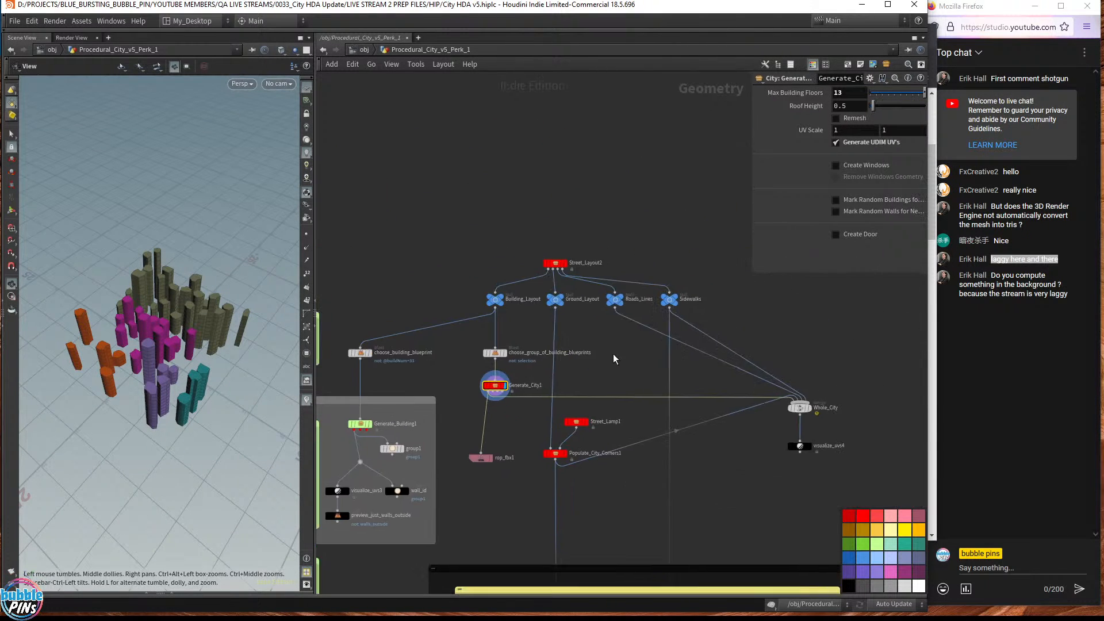
scroll(588, 318, "up", 4)
middle_click_drag(641, 111, 654, 327)
left_click(469, 329)
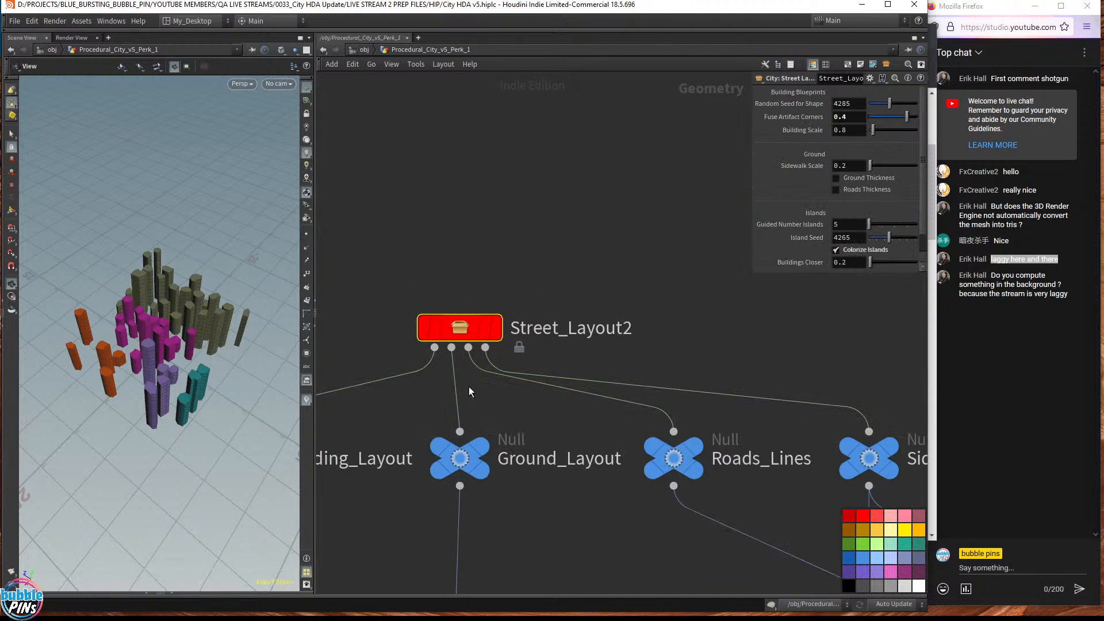
left_click(495, 331)
- Orbit and dolly over the coloured building footprints, then select Building_Layout
left_click_drag(278, 348, 181, 341)
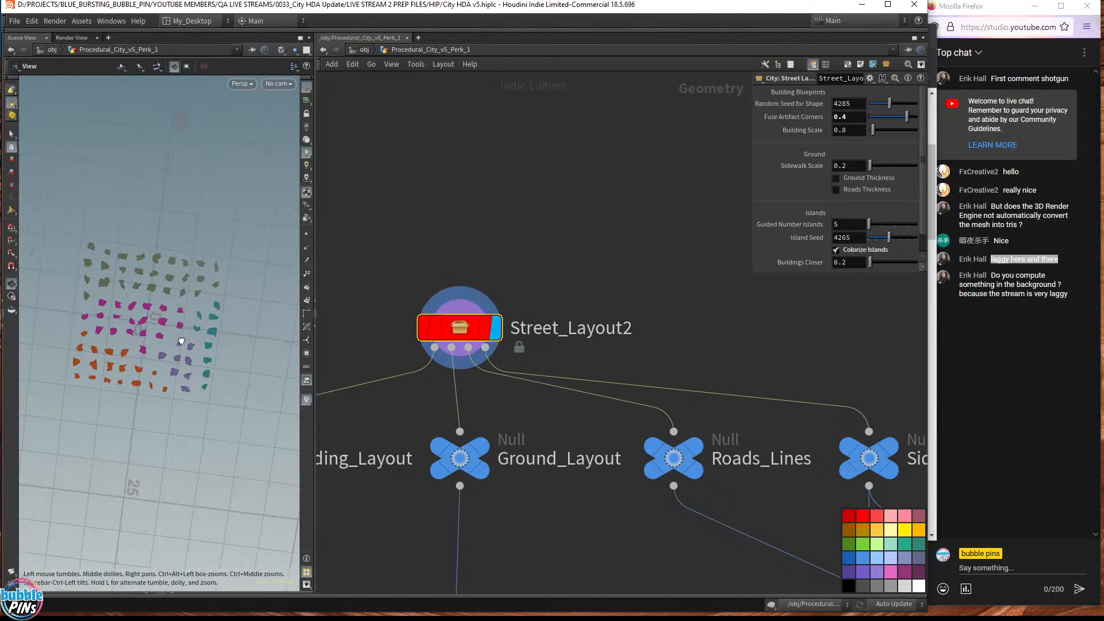
middle_click_drag(181, 340, 288, 264)
right_click_drag(227, 302, 272, 290)
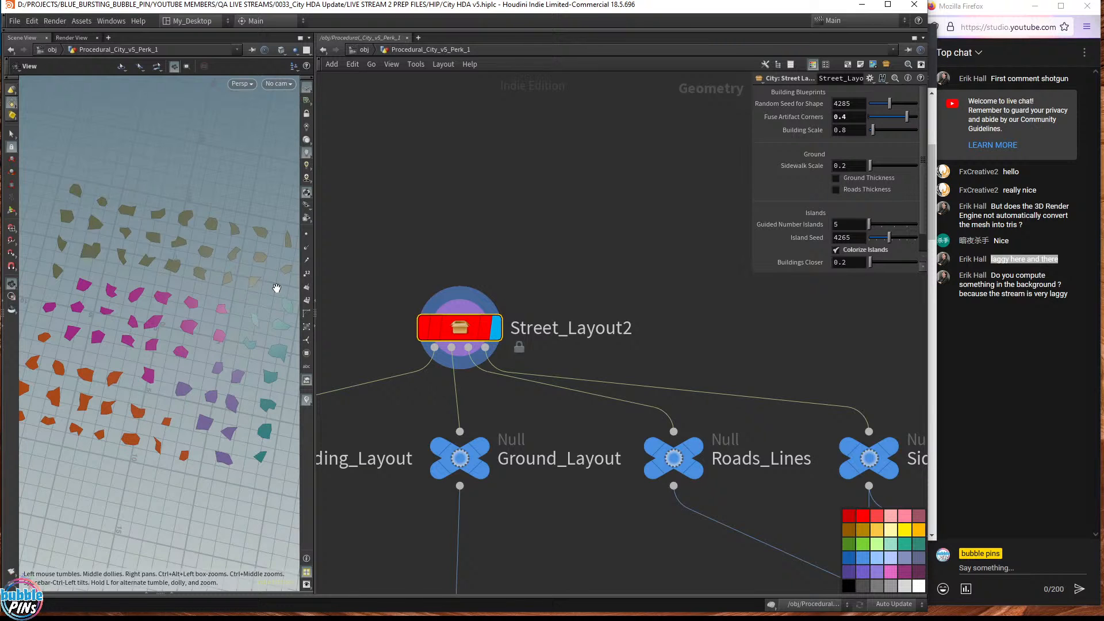
left_click_drag(276, 288, 241, 182)
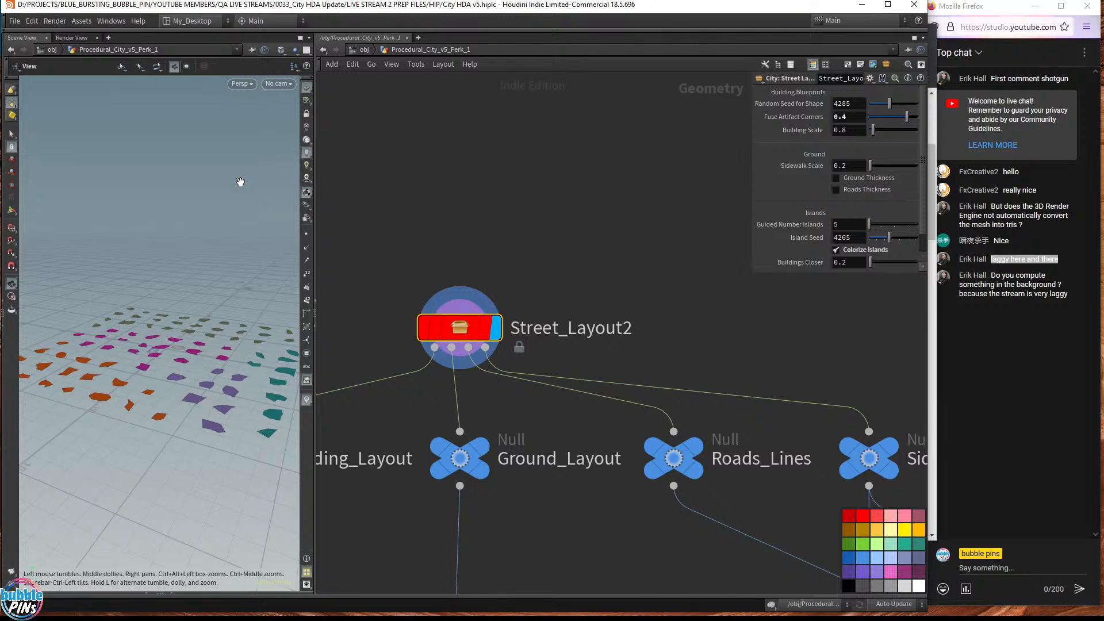
scroll(581, 506, "down", 2)
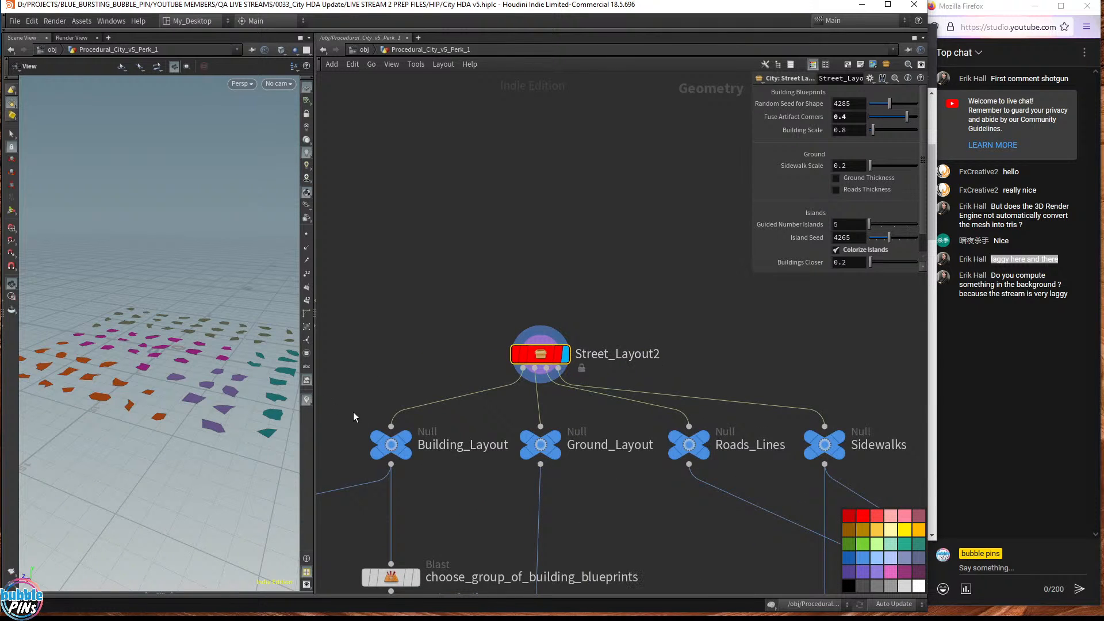
left_click_drag(349, 411, 457, 470)
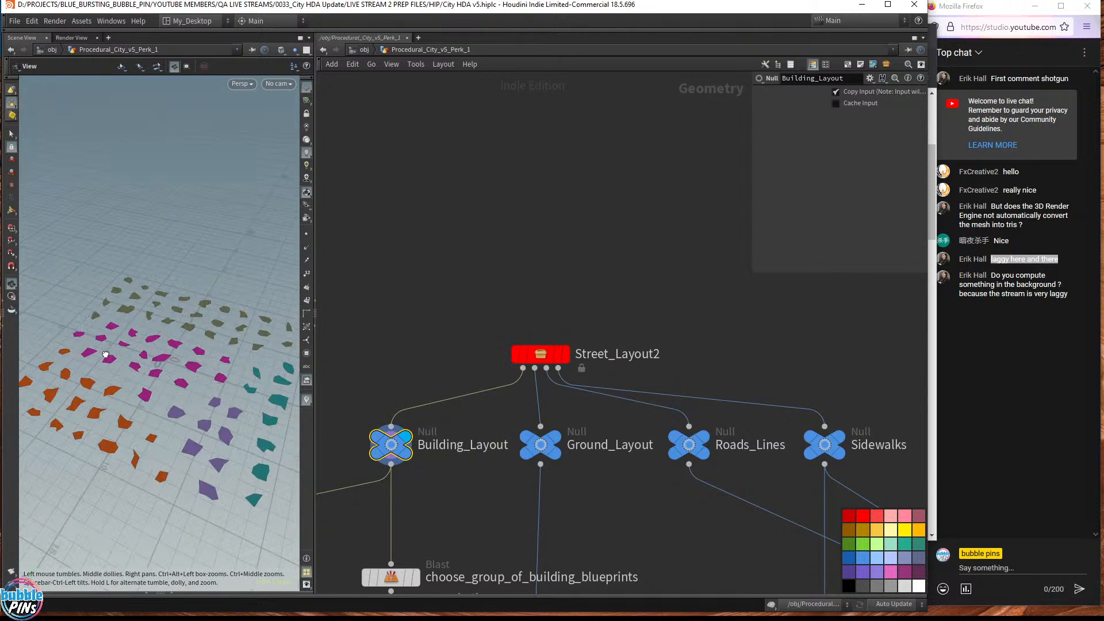
- Display Roads_Lines with Ground_Layout templated as grey reference geometry
left_click(555, 439)
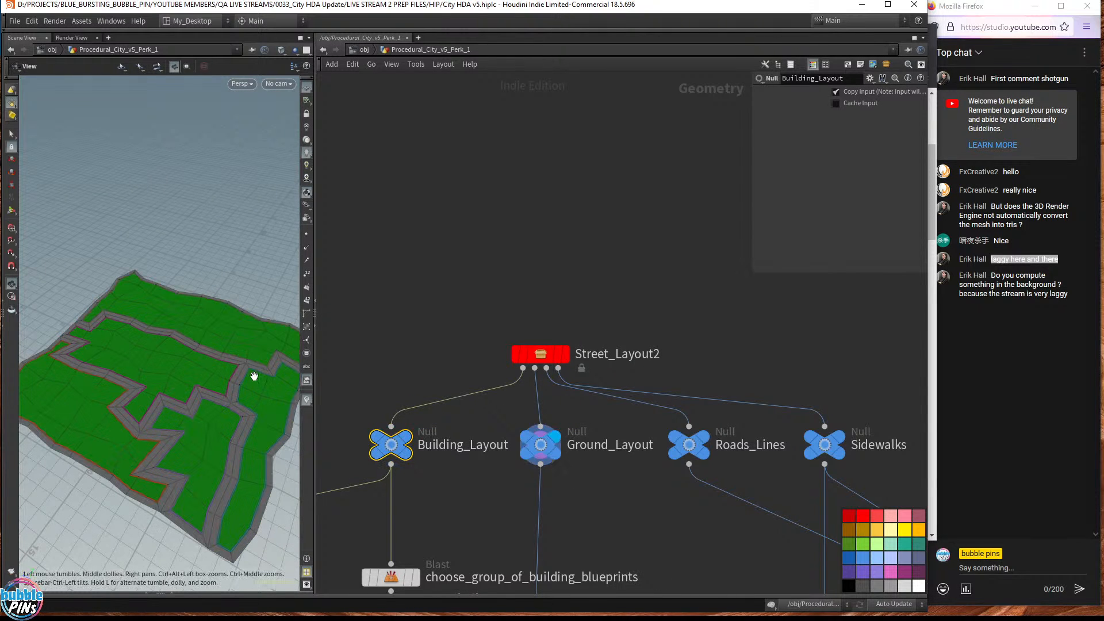
left_click(703, 439)
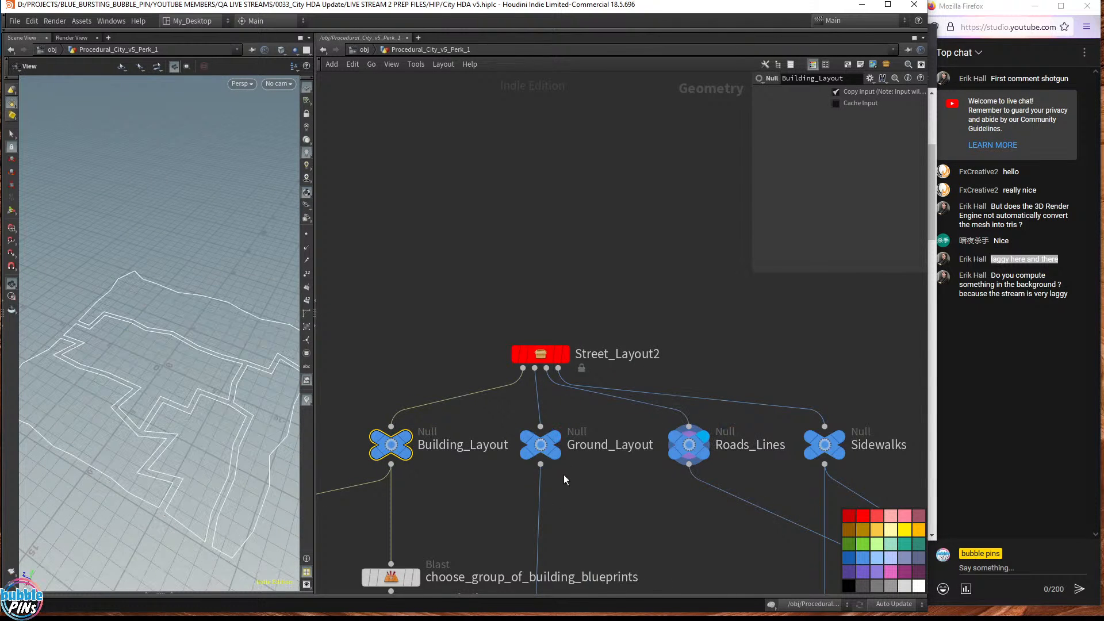
left_click(556, 455)
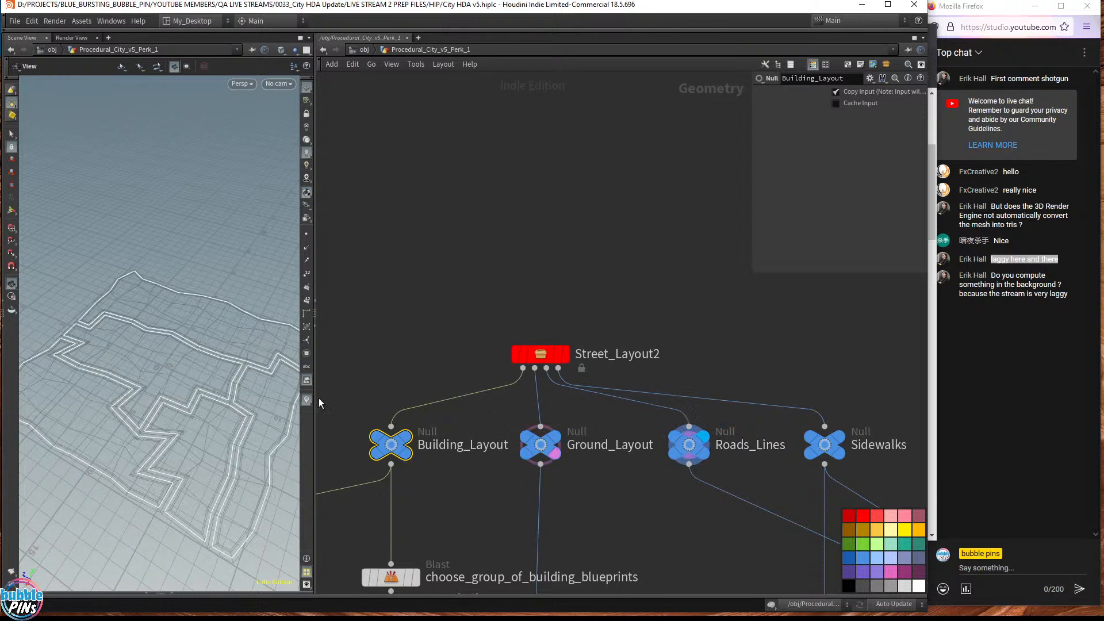
left_click_drag(200, 414, 119, 418)
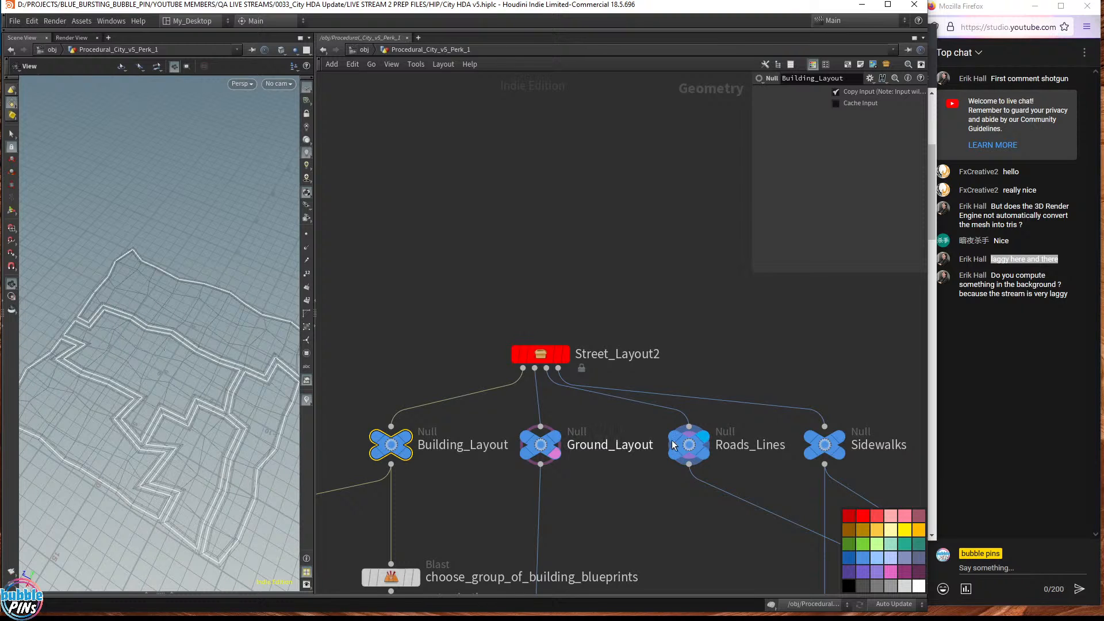
- Lasso-select points along the inner road curve in point mode, then return to viewing
left_click_drag(655, 493, 764, 422)
left_click_drag(690, 468, 795, 413)
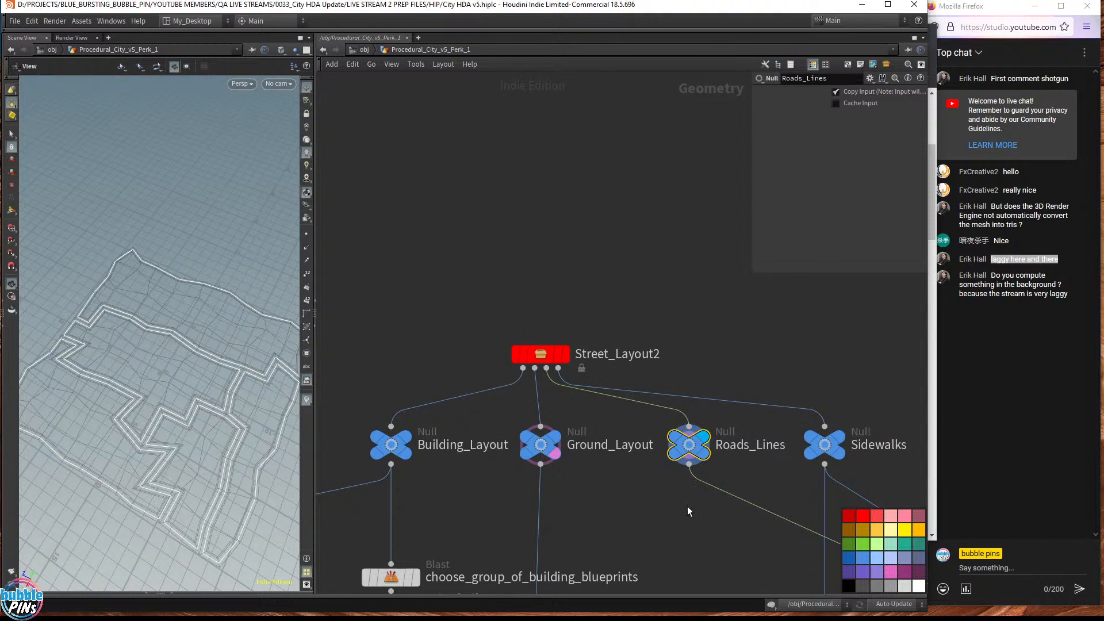
left_click(11, 136)
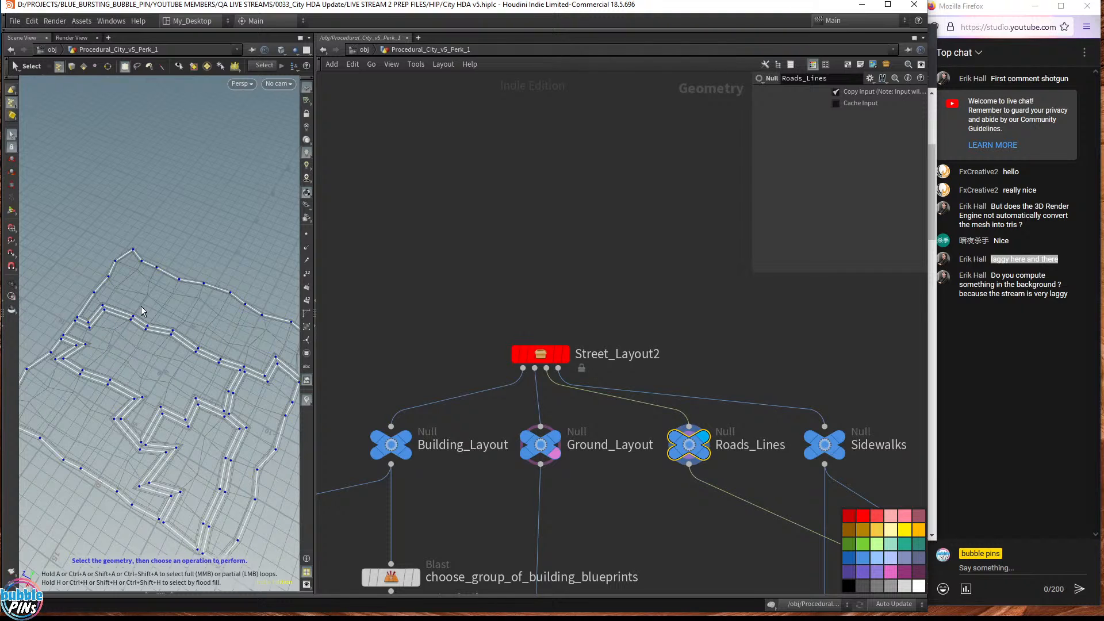
left_click(95, 67)
left_click(139, 68)
mouse_move(106, 303)
left_mouse_down()
mouse_move(136, 307)
mouse_move(130, 298)
mouse_move(110, 303)
left_mouse_up()
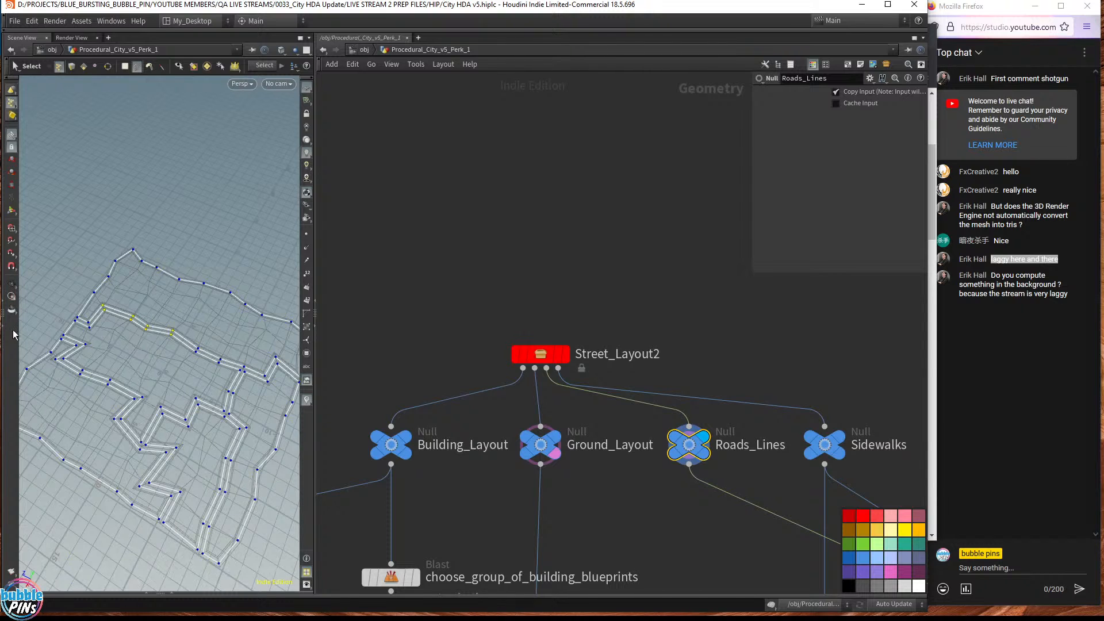
key("Escape")
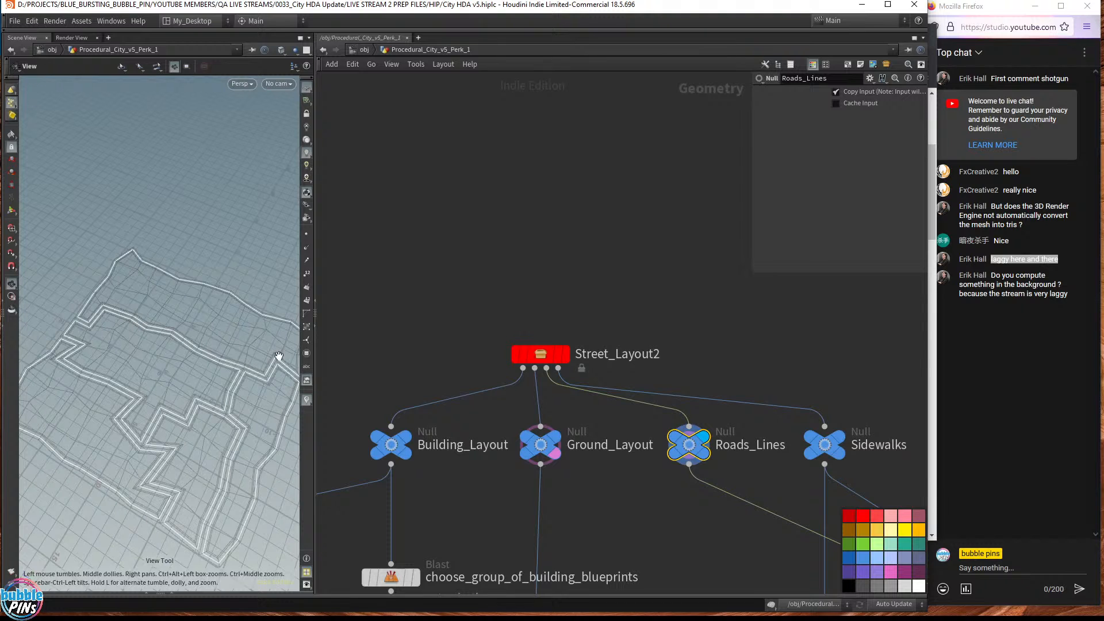
- Hide the colour palette and select the Sidewalks node
middle_click_drag(609, 487, 645, 537)
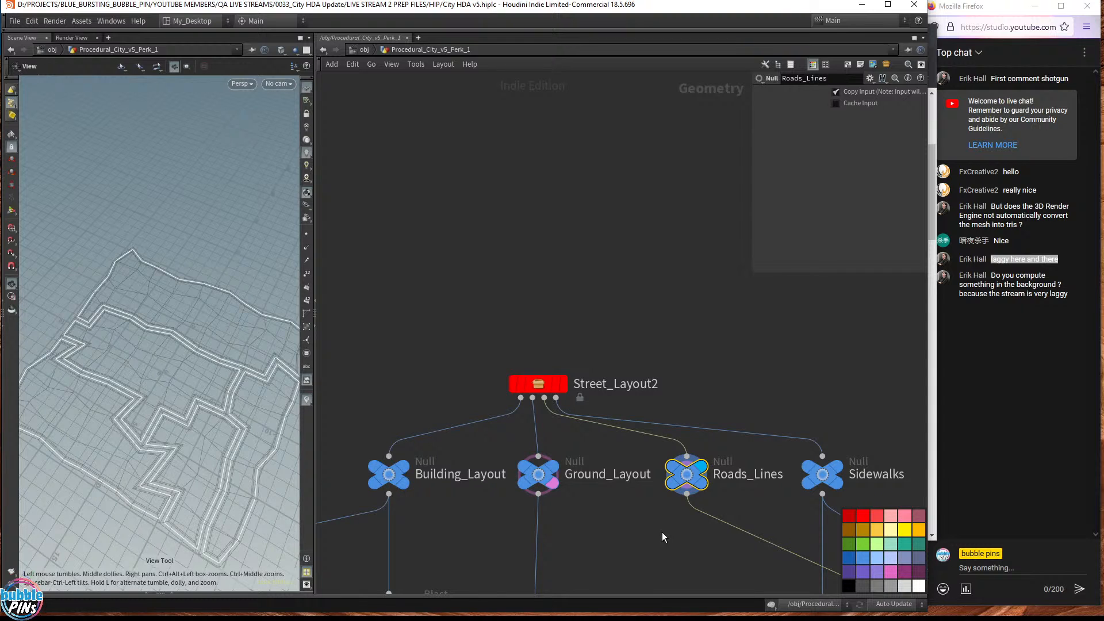
key("c")
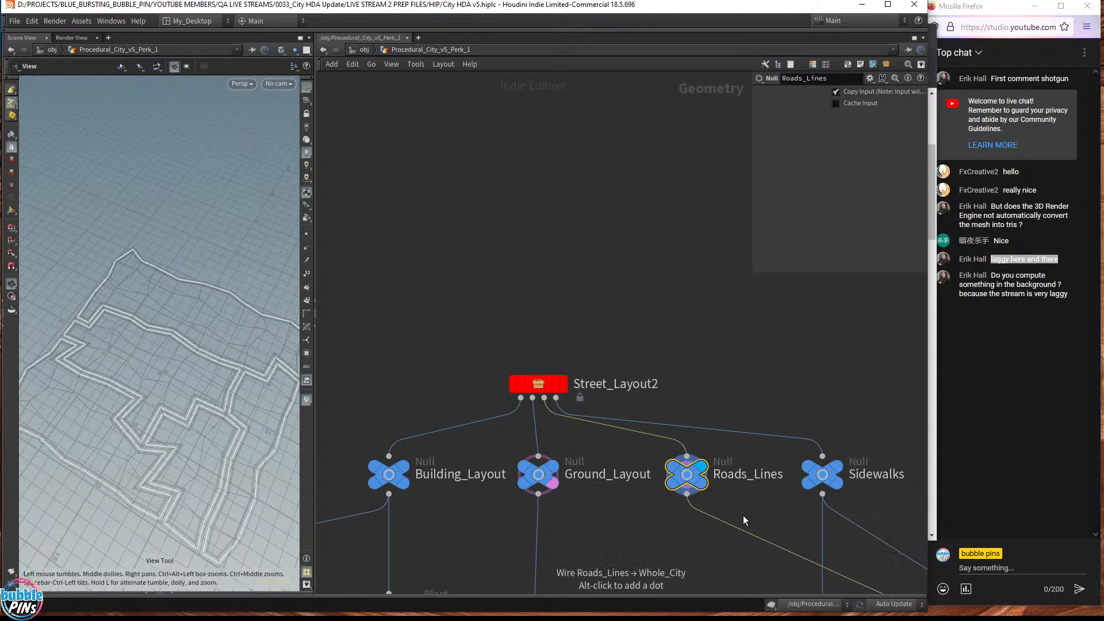
middle_click_drag(834, 399, 812, 410)
left_click(801, 486)
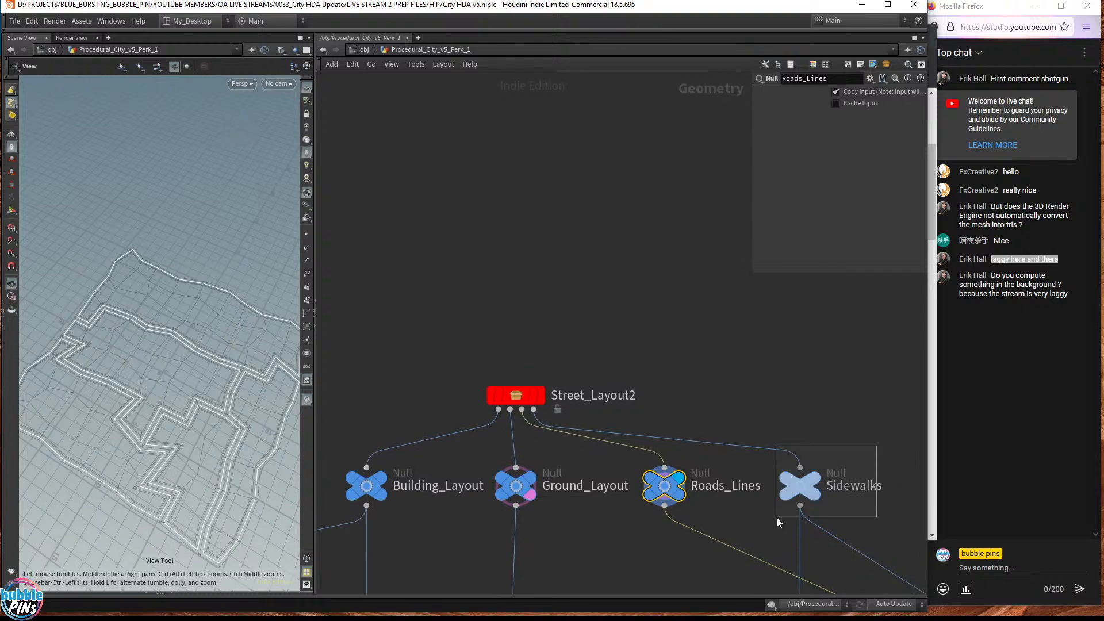
- Display the Sidewalks outlines and clear Ground_Layout's template flag
left_click(818, 485)
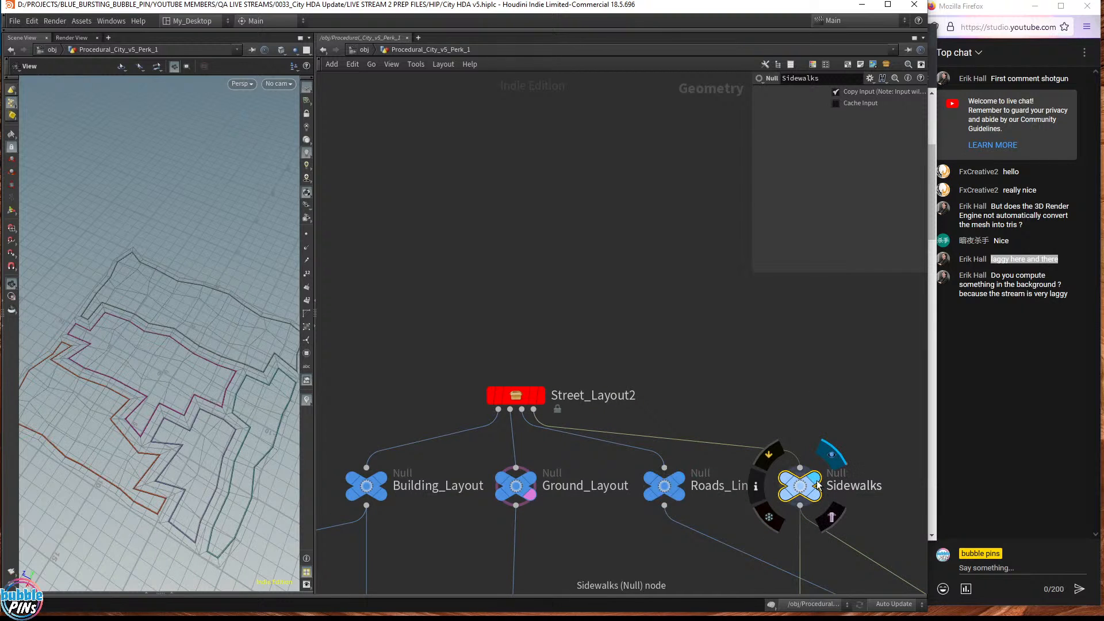
left_click(818, 497)
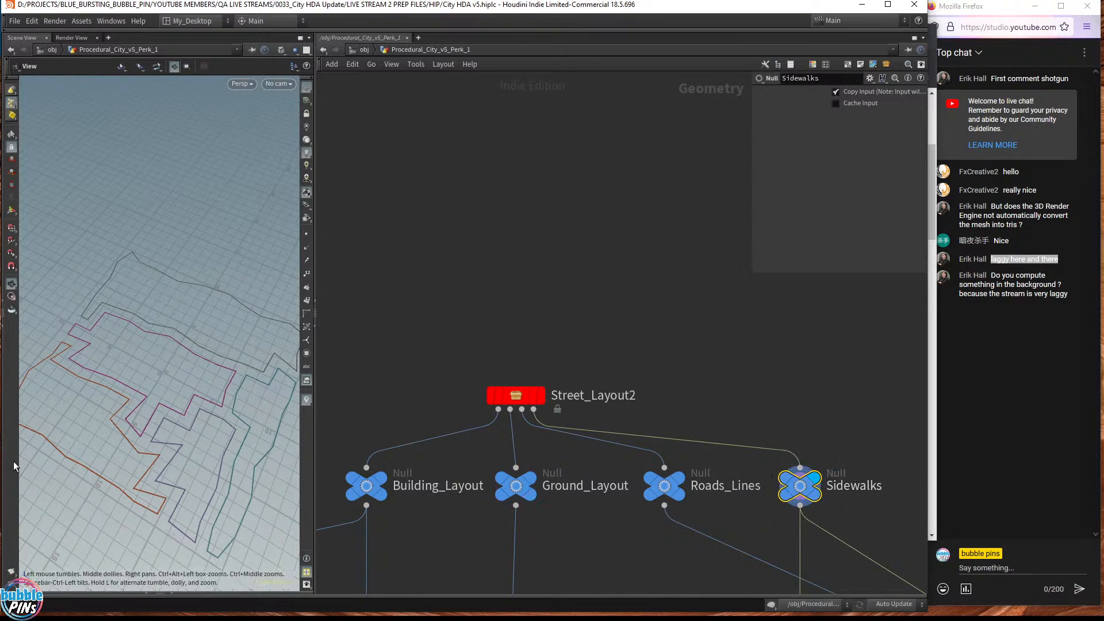
left_click_drag(111, 409, 145, 431)
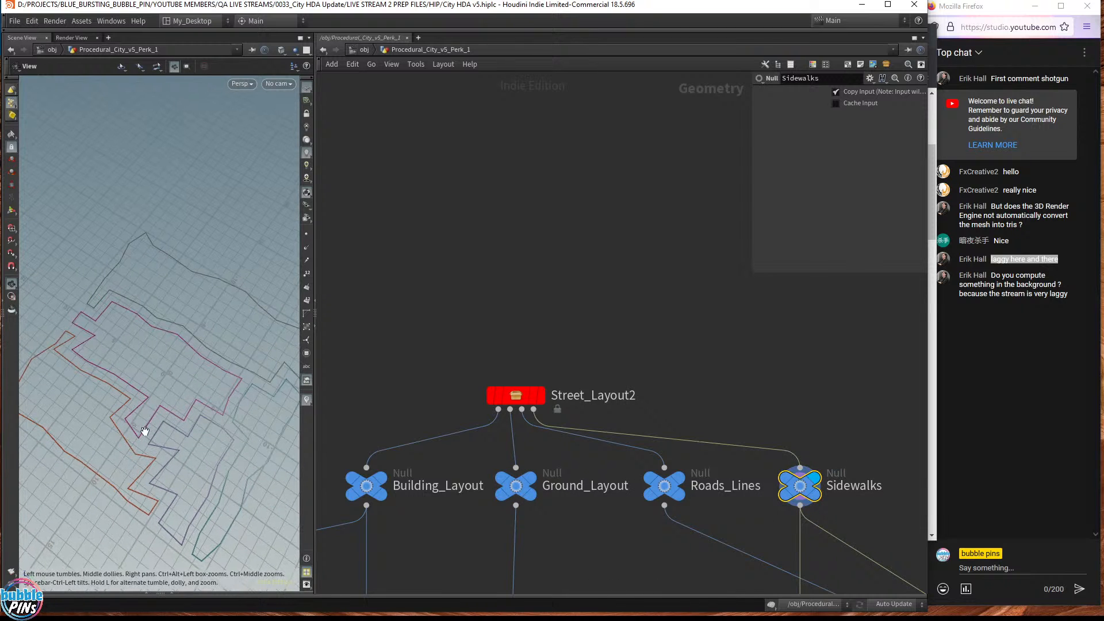
- Inspect Ground_Layout up close at a road corner, then redisplay Sidewalks
left_click(532, 483)
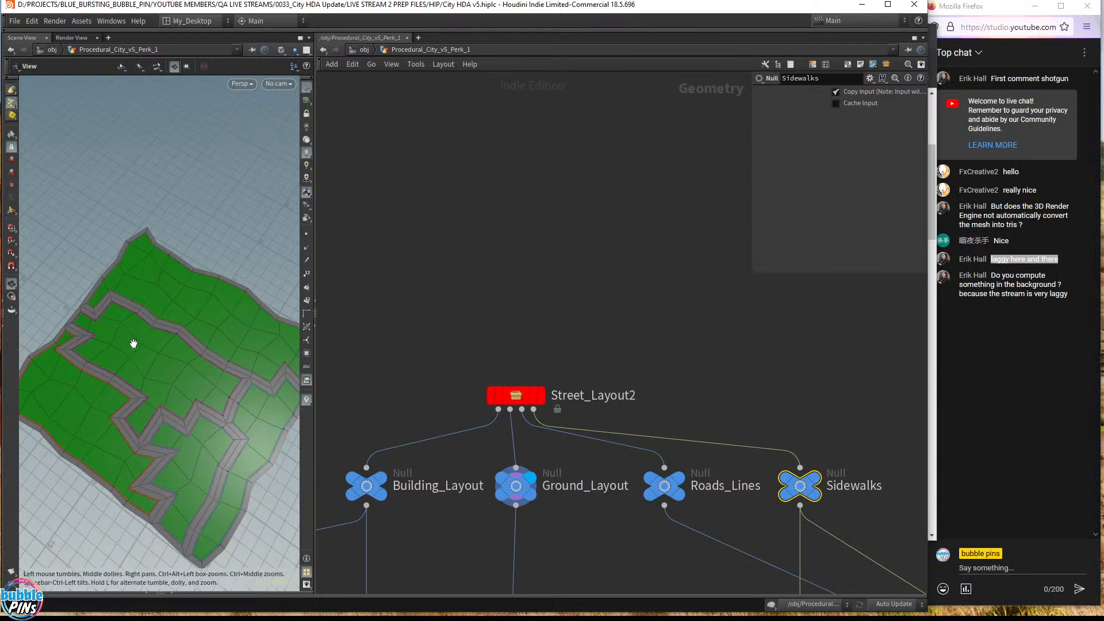
scroll(182, 343, "up", 5)
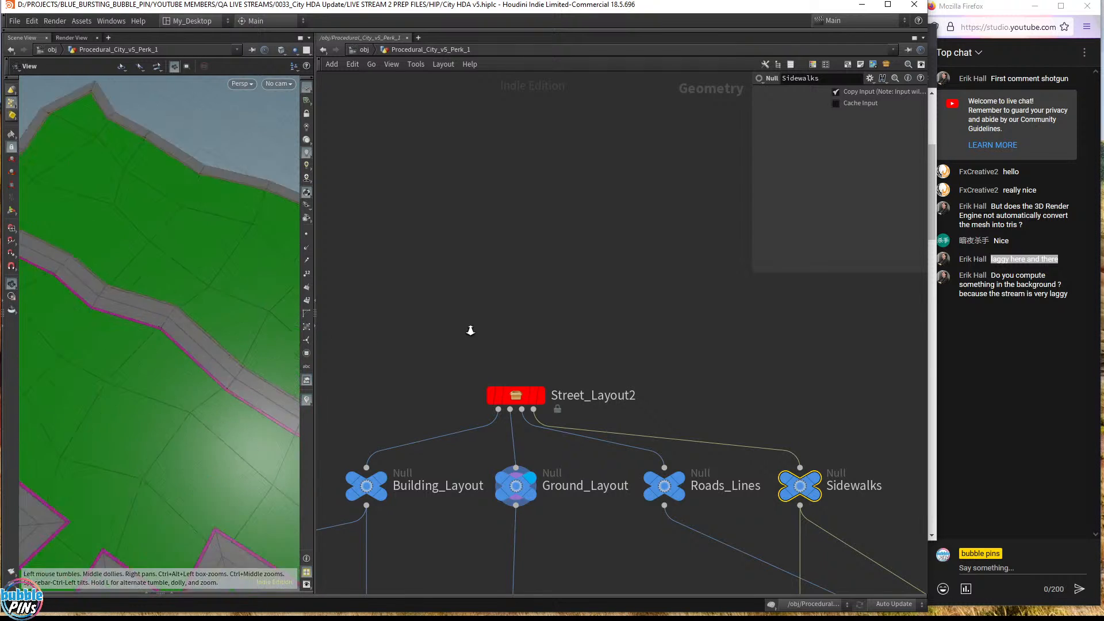
middle_click_drag(470, 330, 540, 330)
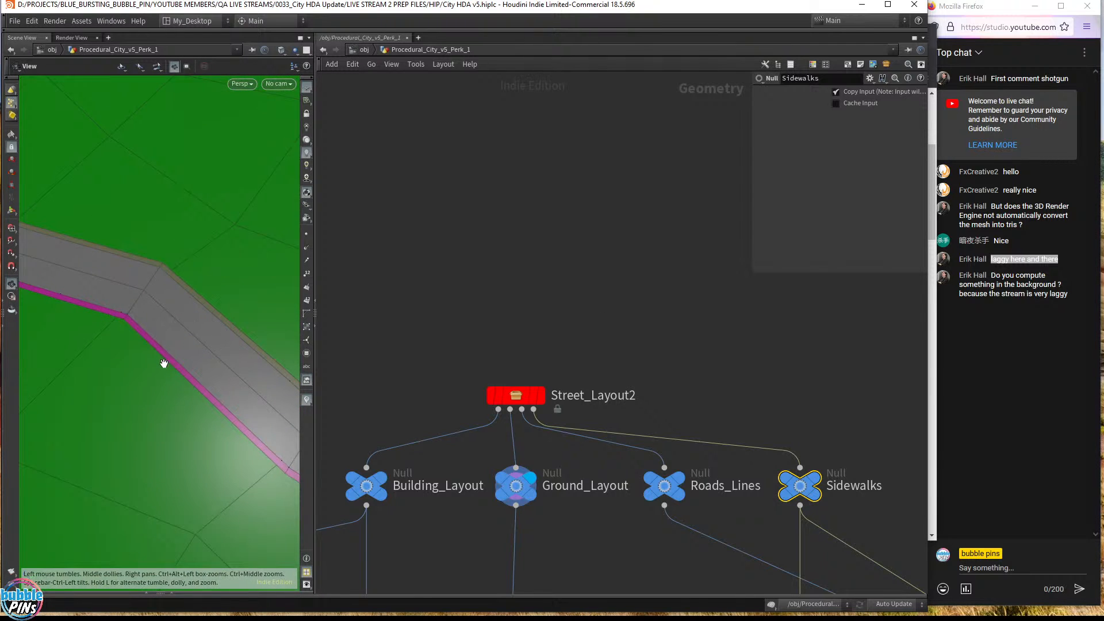
scroll(216, 326, "down", 1)
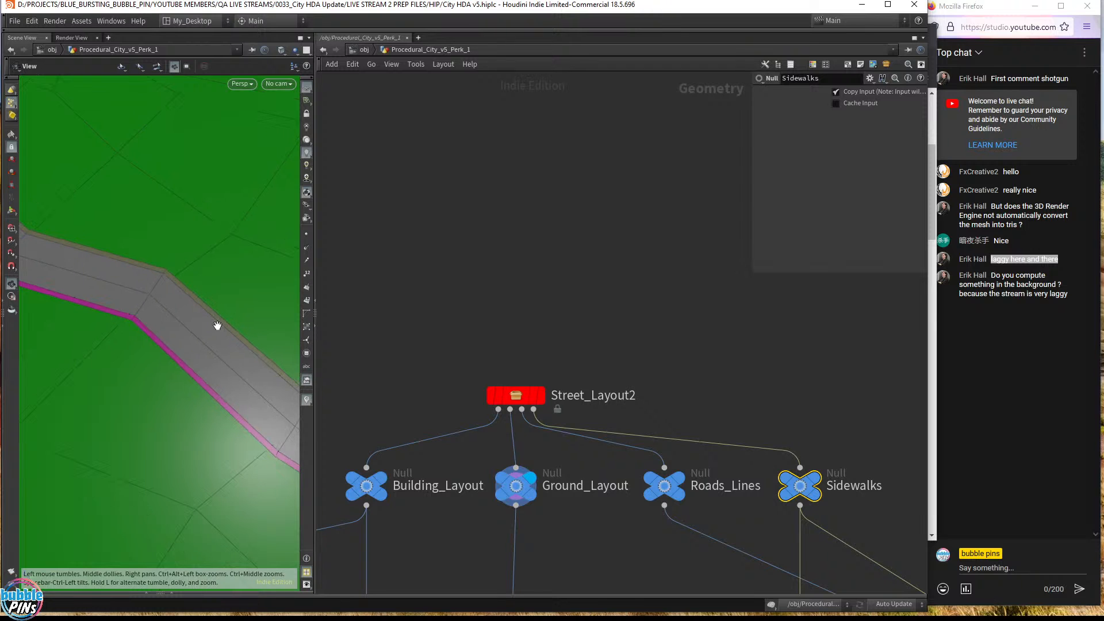
scroll(217, 325, "down", 8)
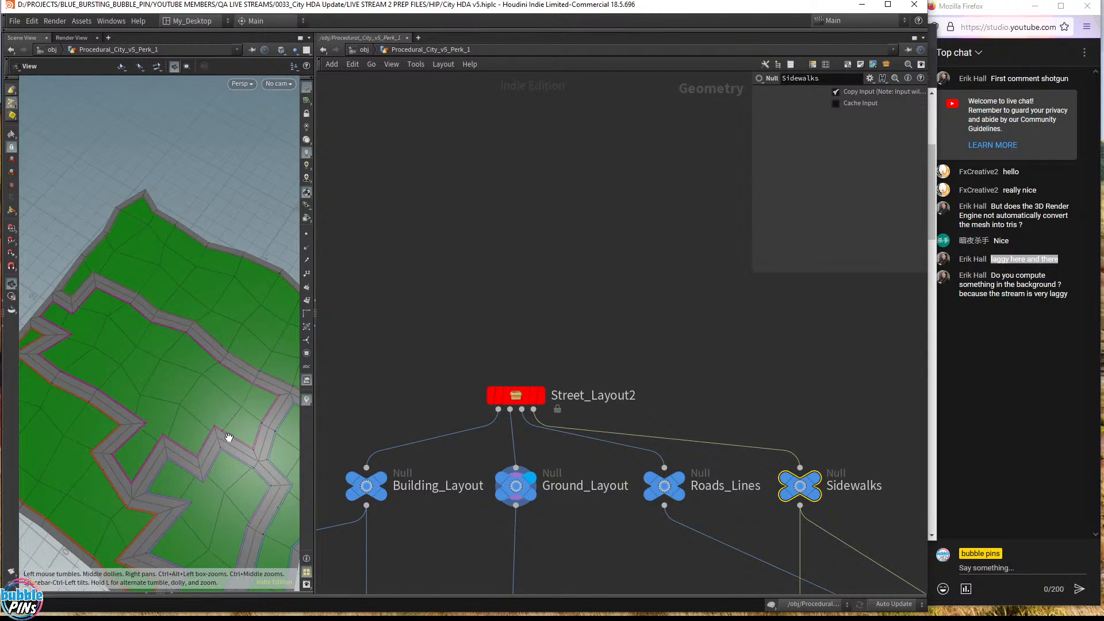
left_click(821, 488)
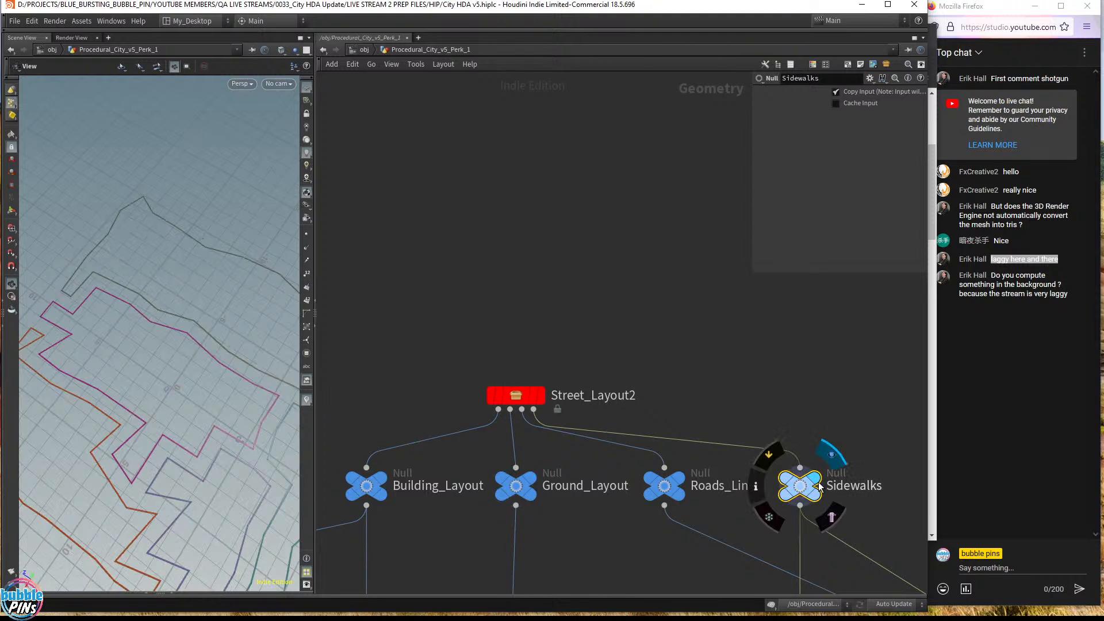
- Set the viewport background colour scheme to Dark and dolly in on the street curves
right_click_drag(207, 372, 195, 293)
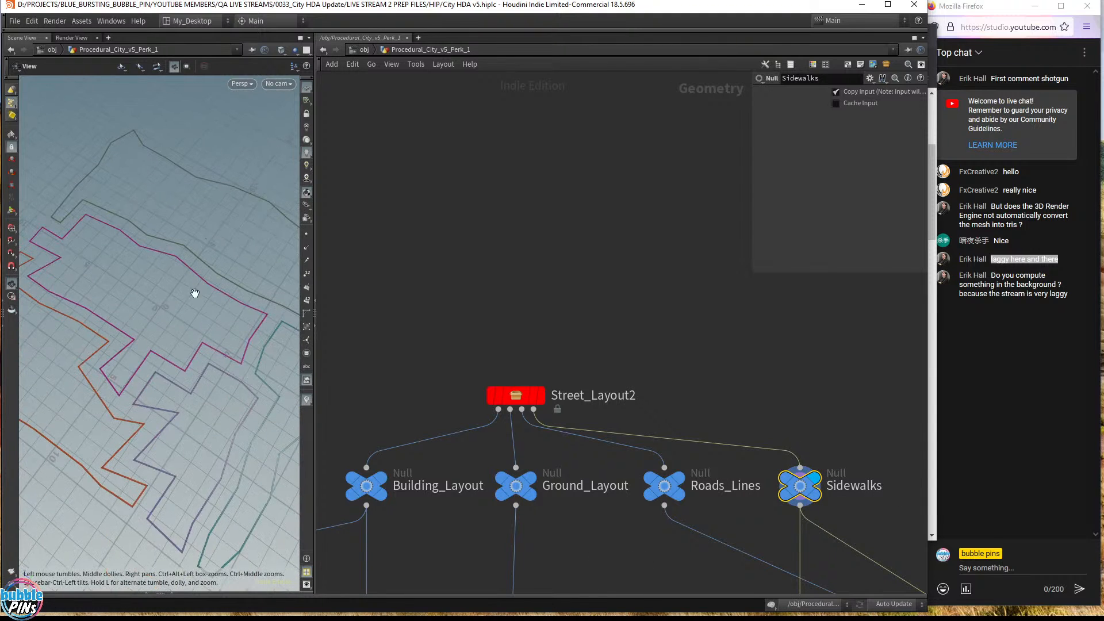
left_click_drag(195, 293, 230, 281)
left_click_drag(315, 230, 186, 257)
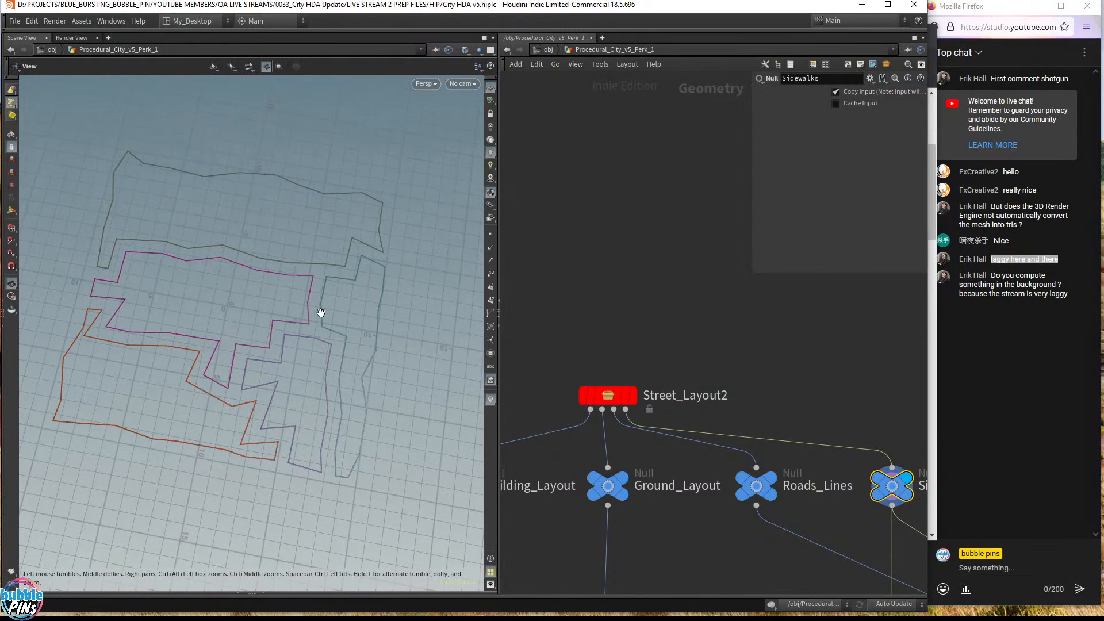
key("d")
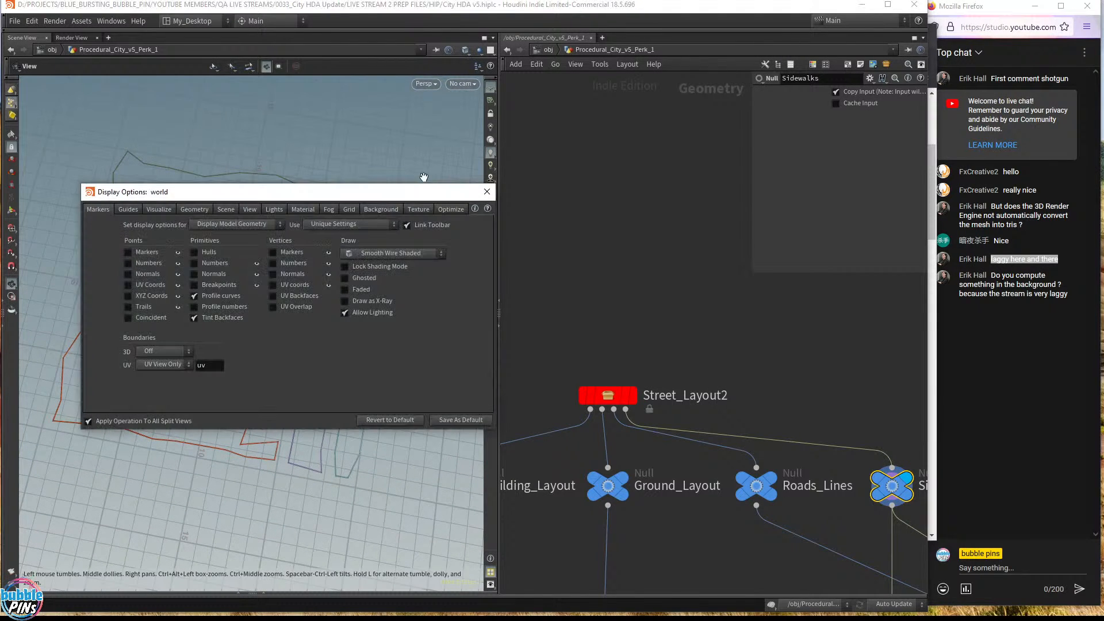
left_click(381, 209)
left_click(163, 226)
left_click(164, 259)
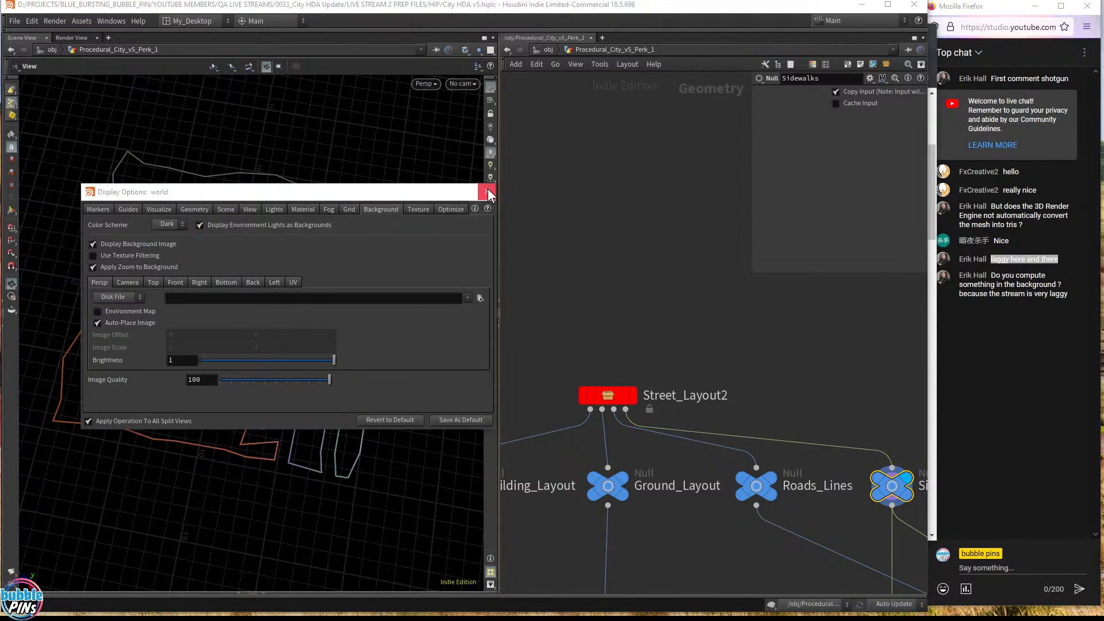
left_click(487, 192)
middle_click_drag(277, 286, 339, 275)
right_click_drag(339, 275, 362, 264)
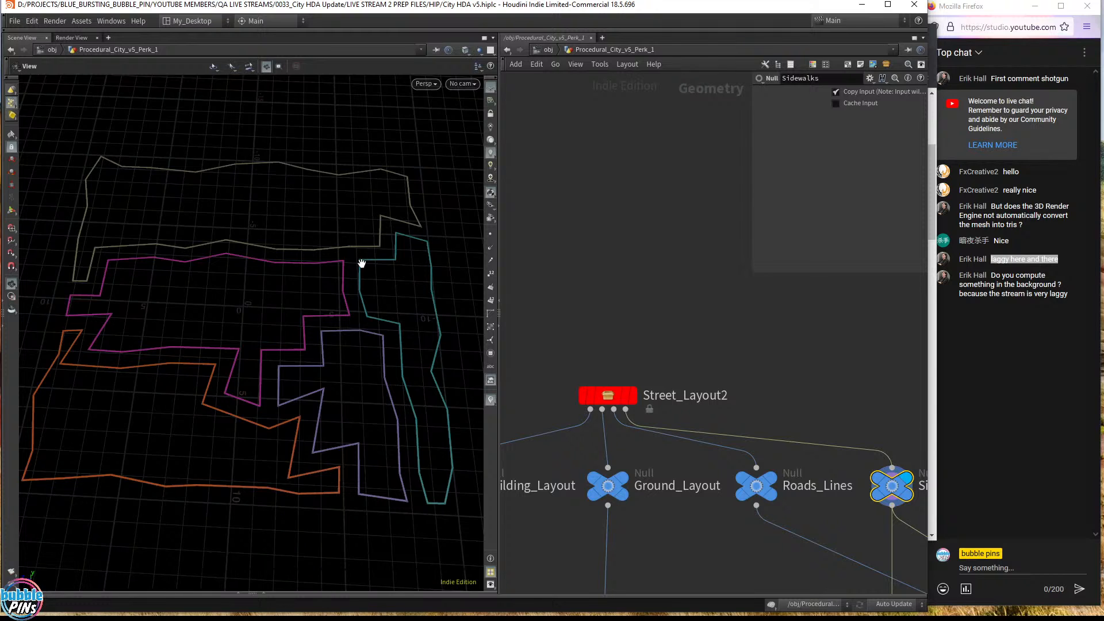
- Display Street_Layout2's building footprints, then Generate_City1's extruded buildings
left_click(608, 395)
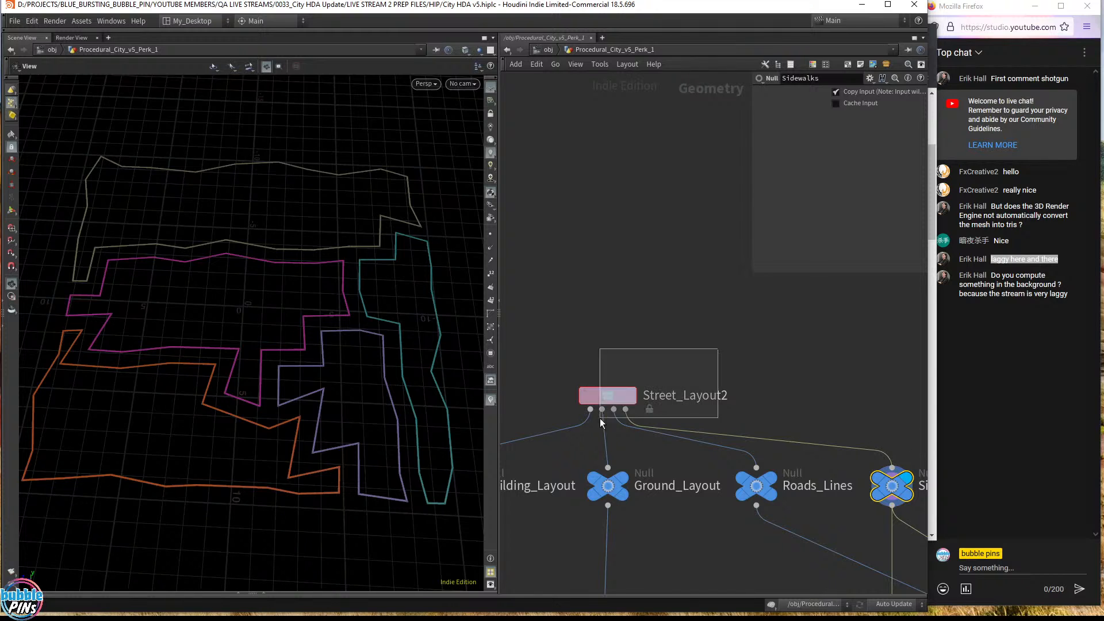
left_click(626, 397)
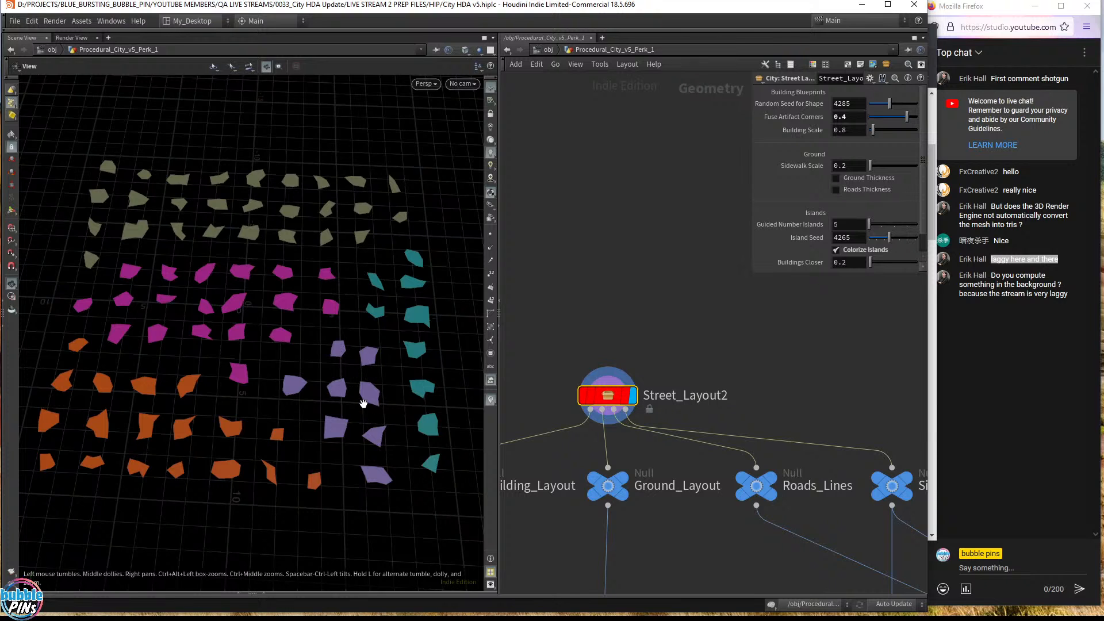
scroll(609, 351, "down", 3)
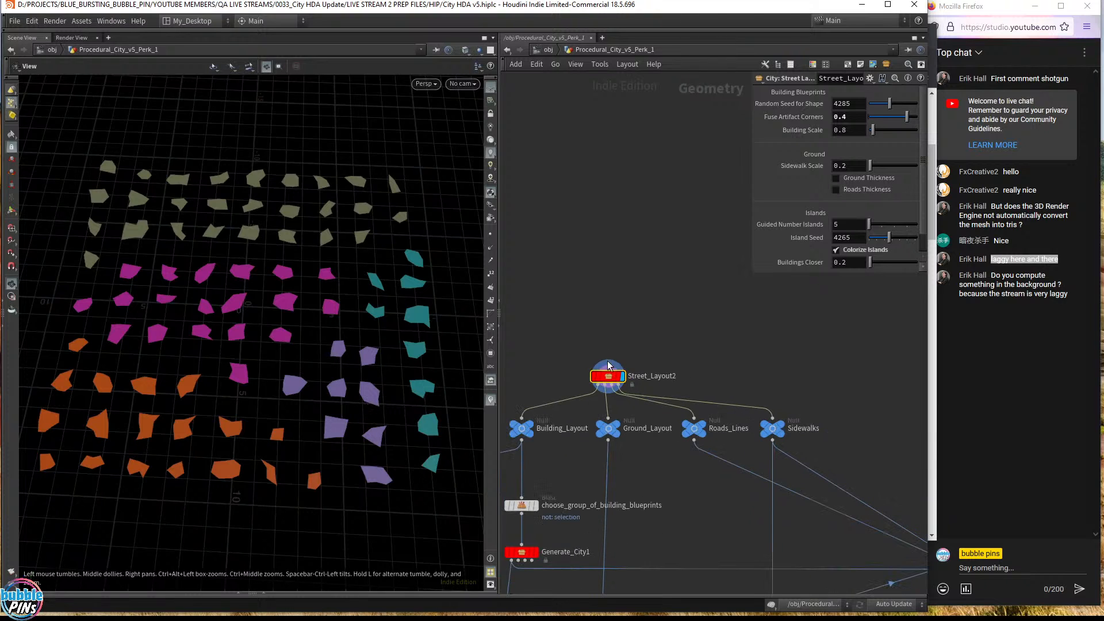
middle_click_drag(555, 476, 605, 385)
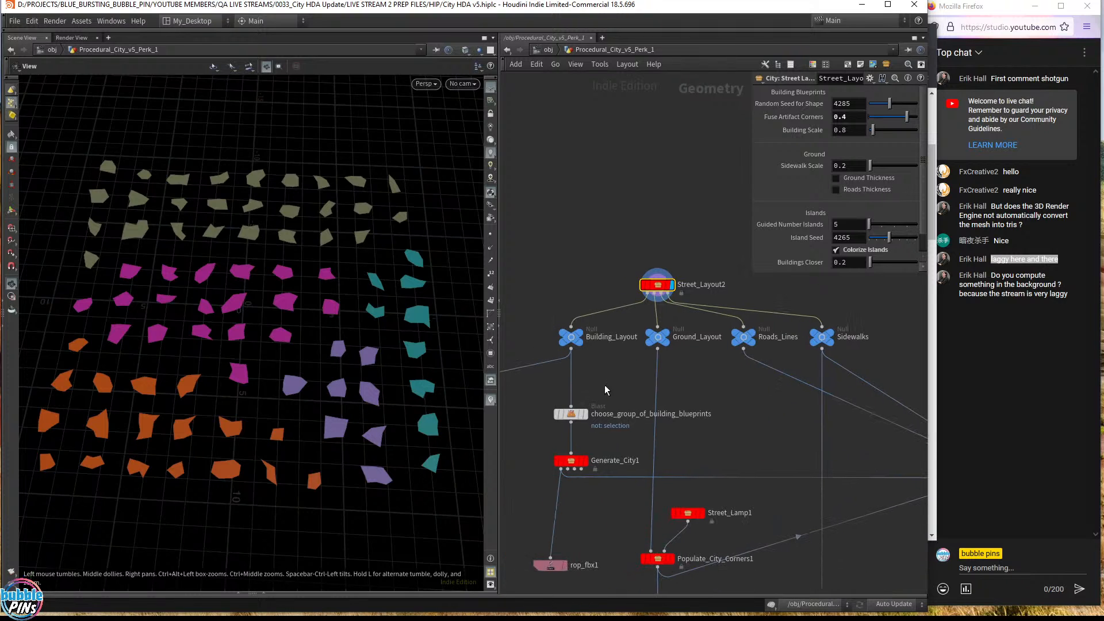
left_click(586, 462)
left_click_drag(337, 419, 473, 331)
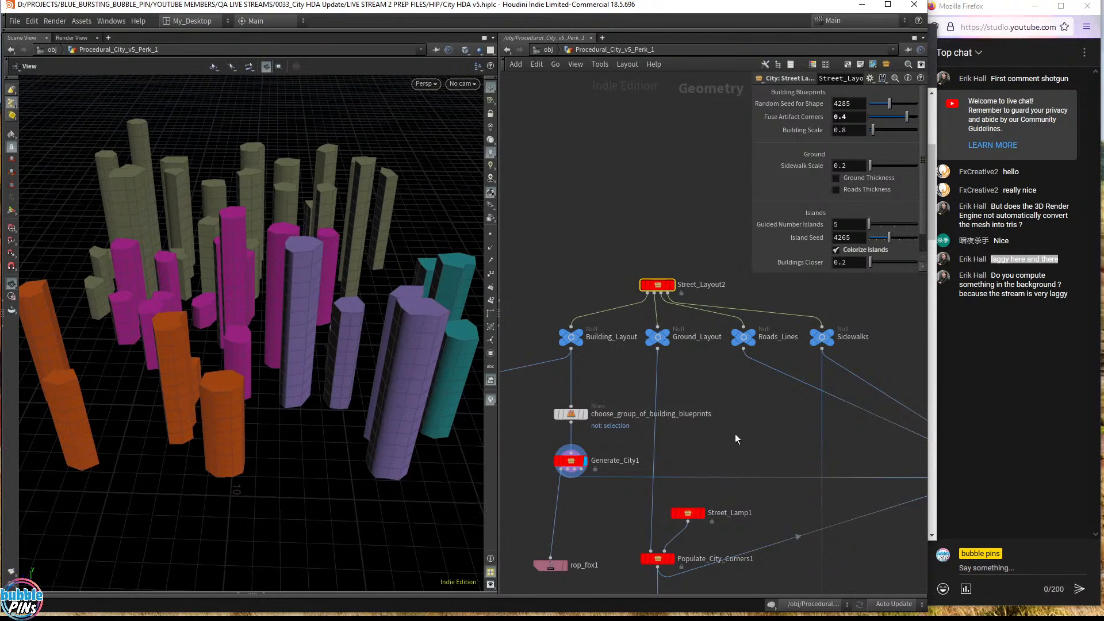
- Display the merged Whole_City output and orbit around the finished city
middle_click_drag(735, 434, 533, 418)
left_click(823, 479)
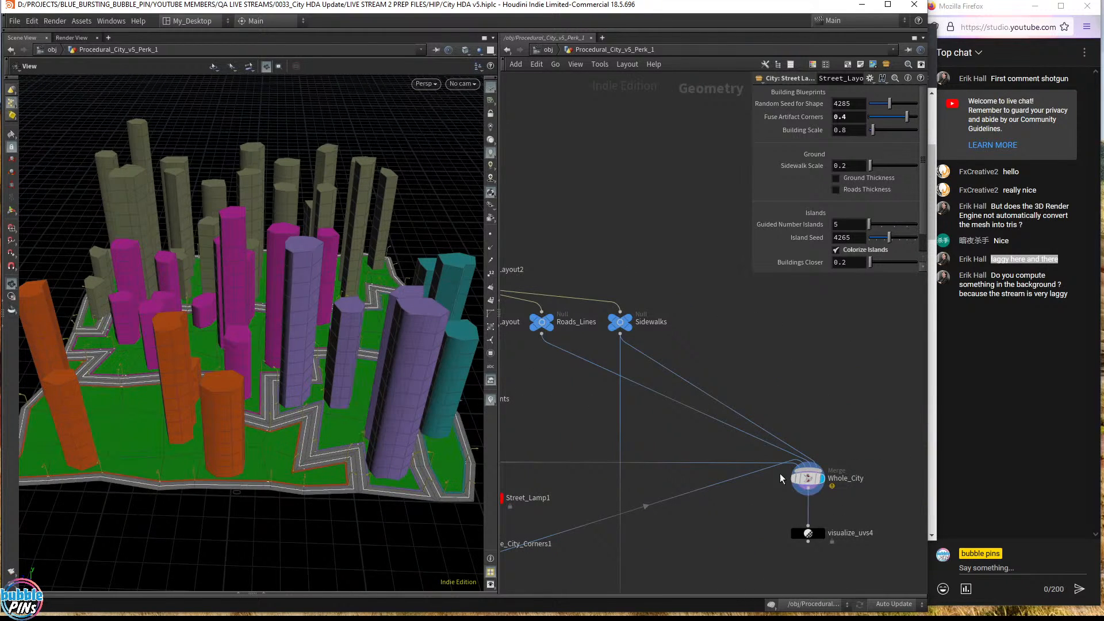
left_click_drag(246, 332, 345, 321)
middle_click_drag(345, 321, 195, 335)
left_click_drag(195, 336, 325, 392)
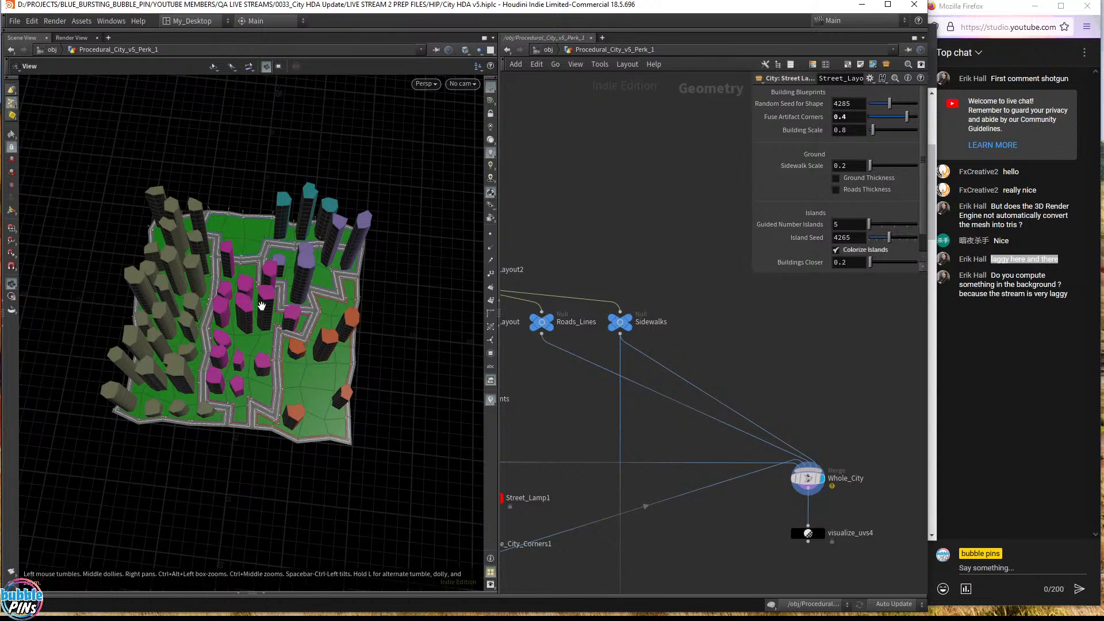
left_click_drag(292, 331, 313, 312)
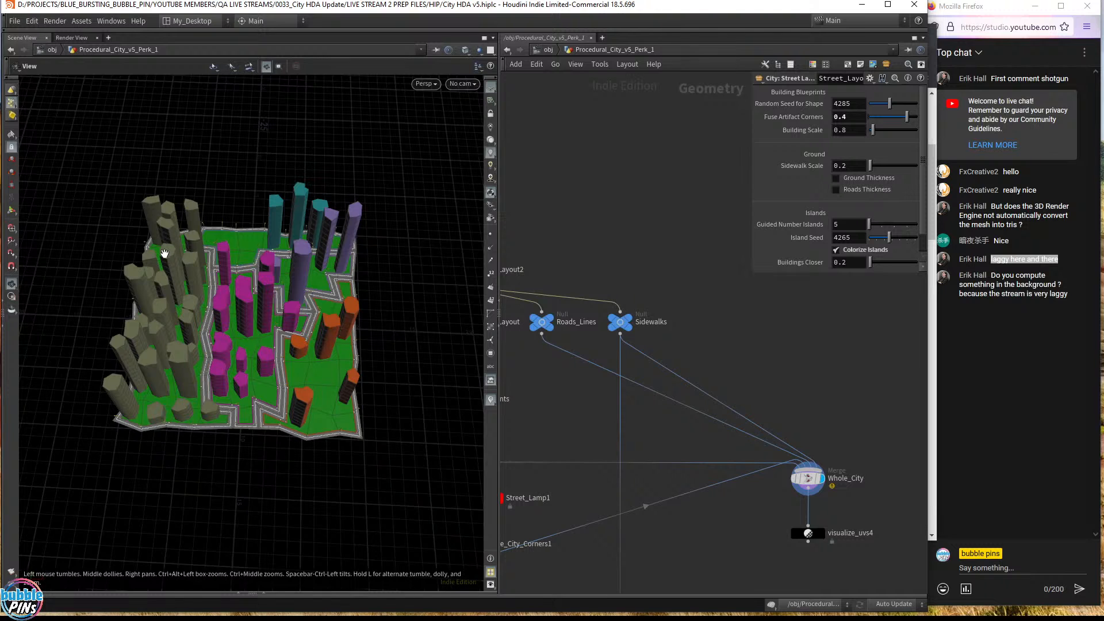
middle_click_drag(525, 434, 673, 304)
middle_click_drag(648, 580, 650, 317)
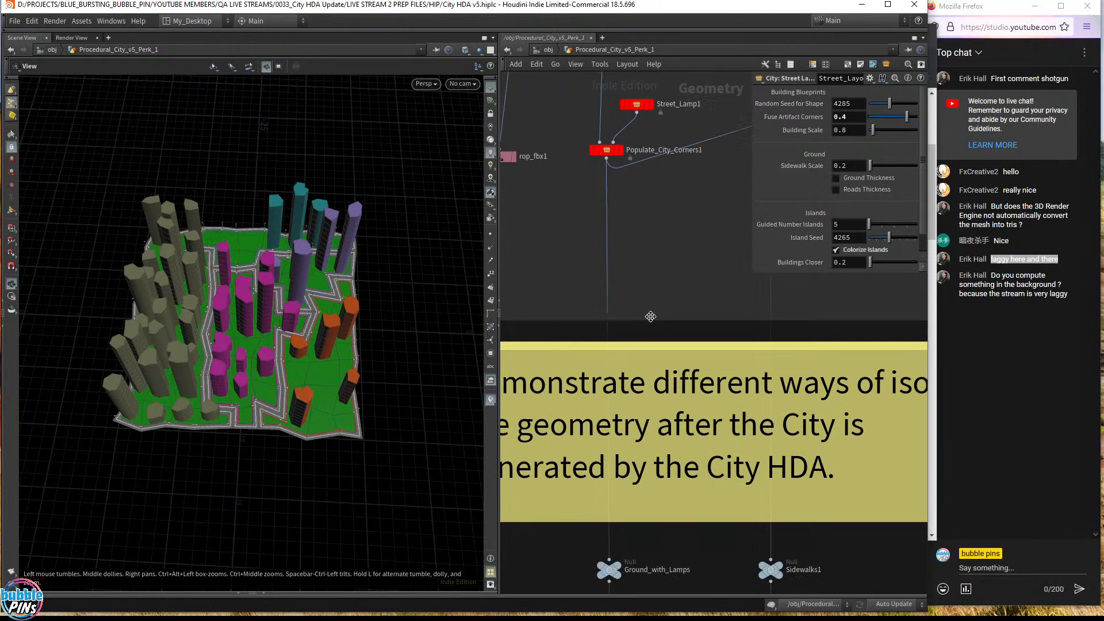
- Center the Iterating Islands box and set the display flag on foreach_end1
scroll(651, 316, "down", 3)
scroll(698, 315, "up", 5)
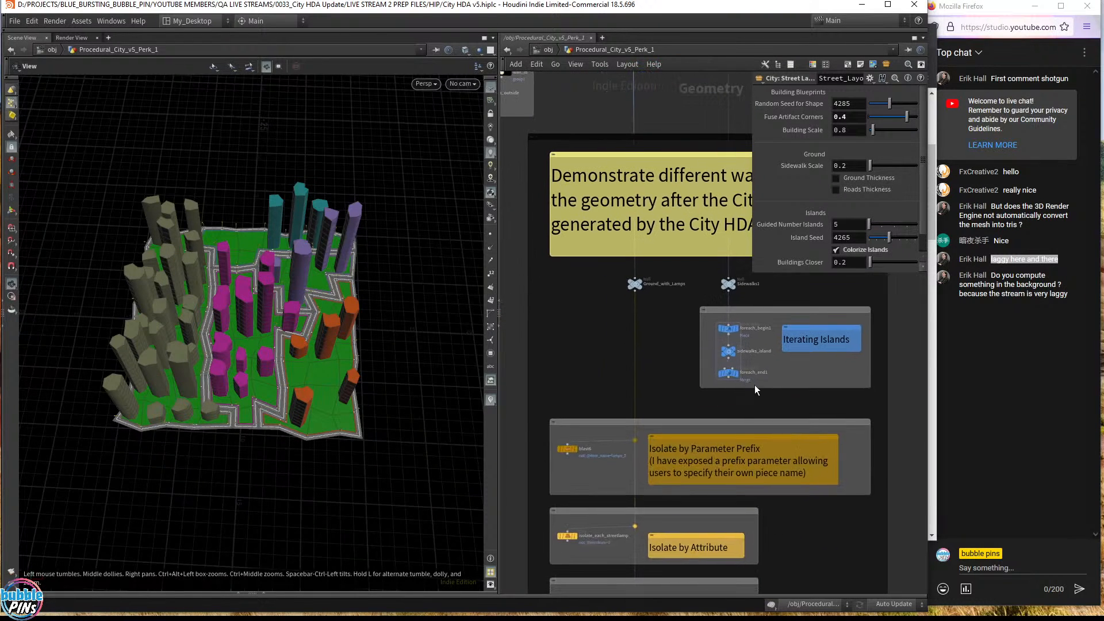
scroll(755, 385, "up", 5)
middle_click_drag(896, 370, 794, 447)
right_click(611, 443)
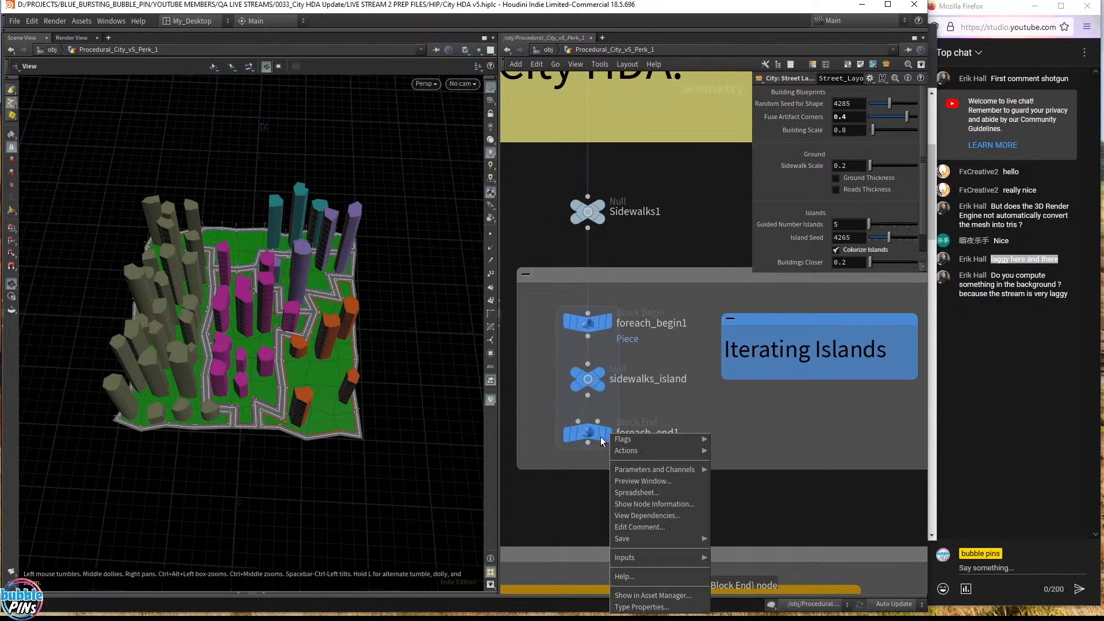
left_click(585, 431)
left_click(609, 436)
left_click(586, 433)
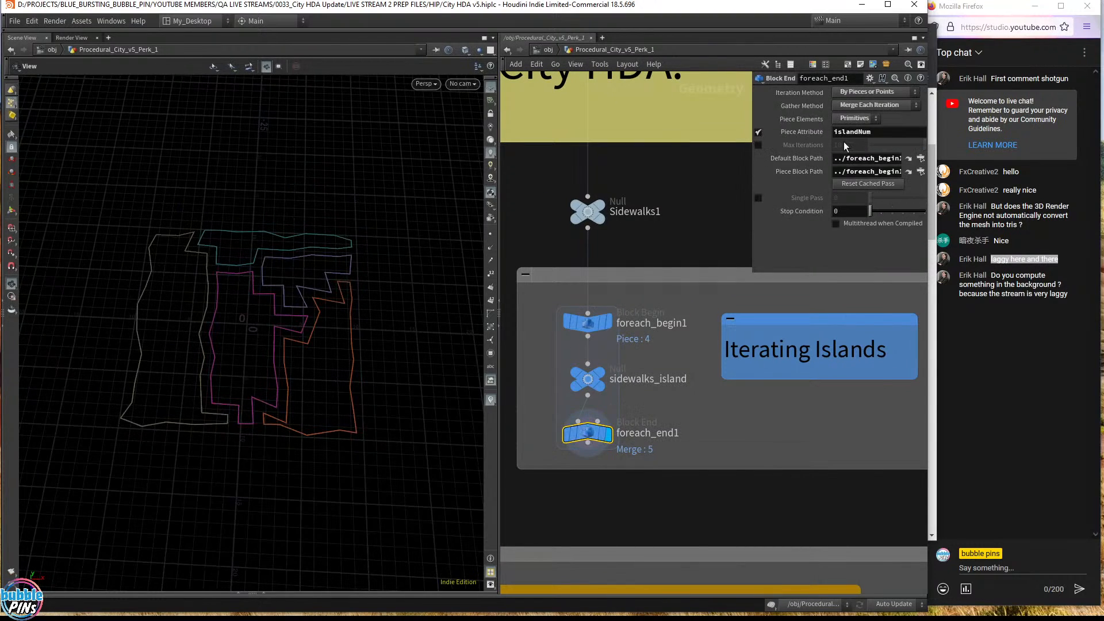
- Turn foreach_end1's Single Pass on, then off again to show all islands
left_click(759, 198)
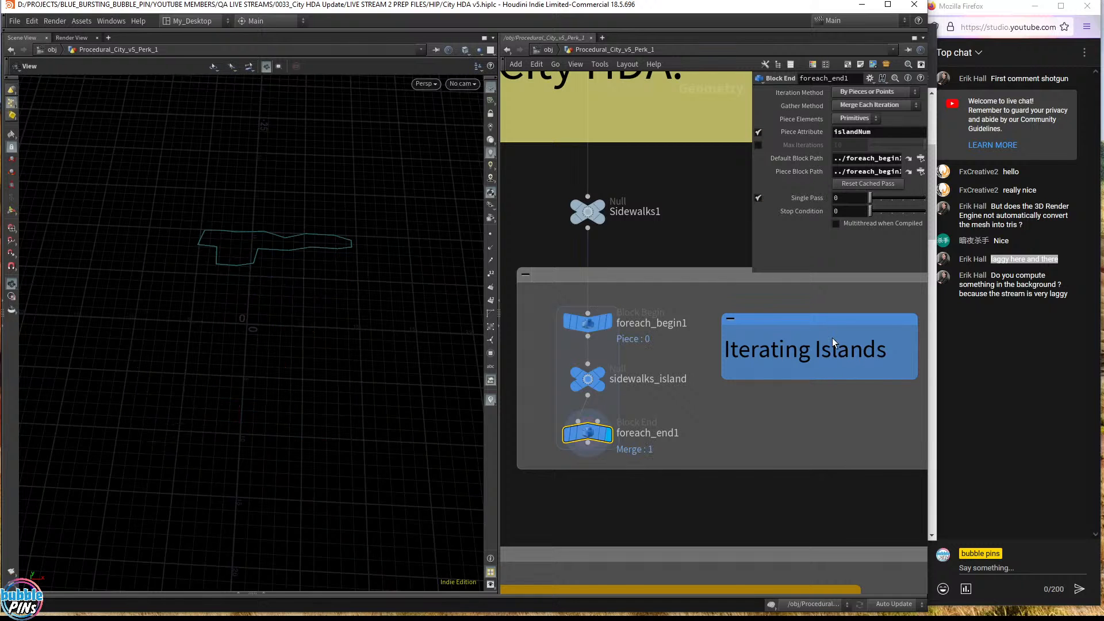
scroll(665, 348, "down", 4)
scroll(666, 347, "down", 2)
middle_click_drag(710, 307, 729, 182)
scroll(582, 381, "up", 2)
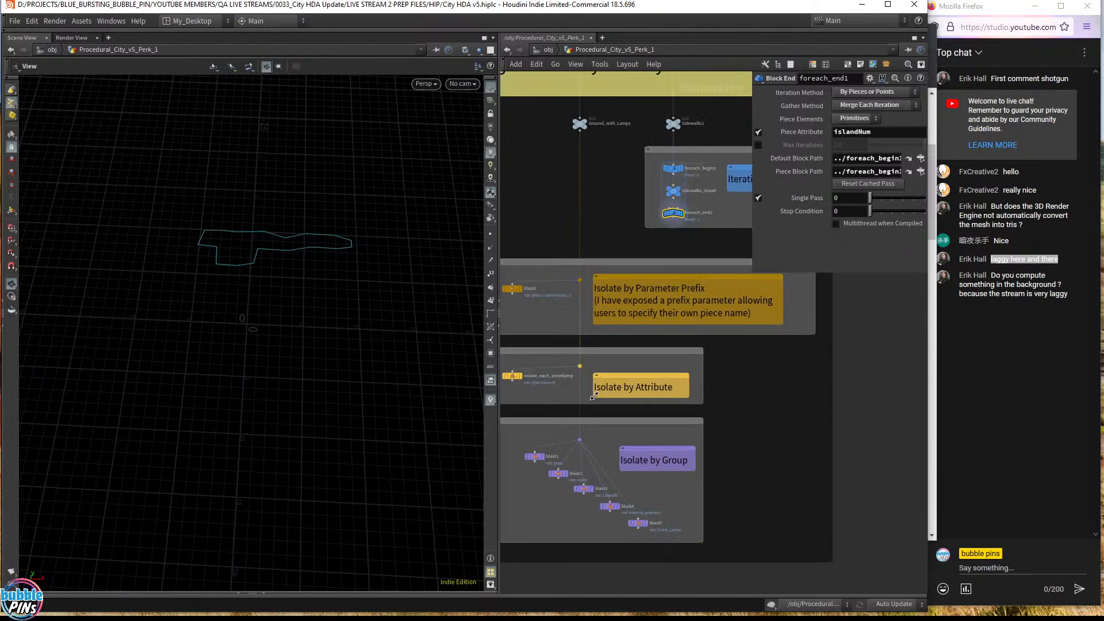
scroll(594, 396, "up", 1)
left_click(759, 197)
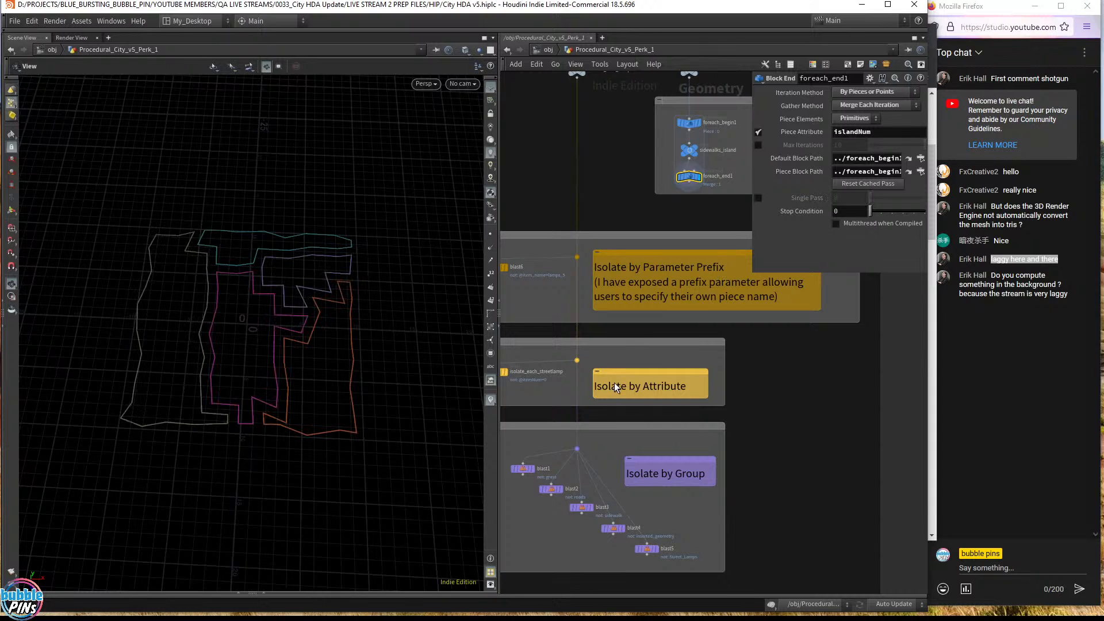
- Pan the network to bring the blast1 to blast5 nodes into view
scroll(614, 383, "up", 3)
middle_click_drag(646, 336, 621, 491)
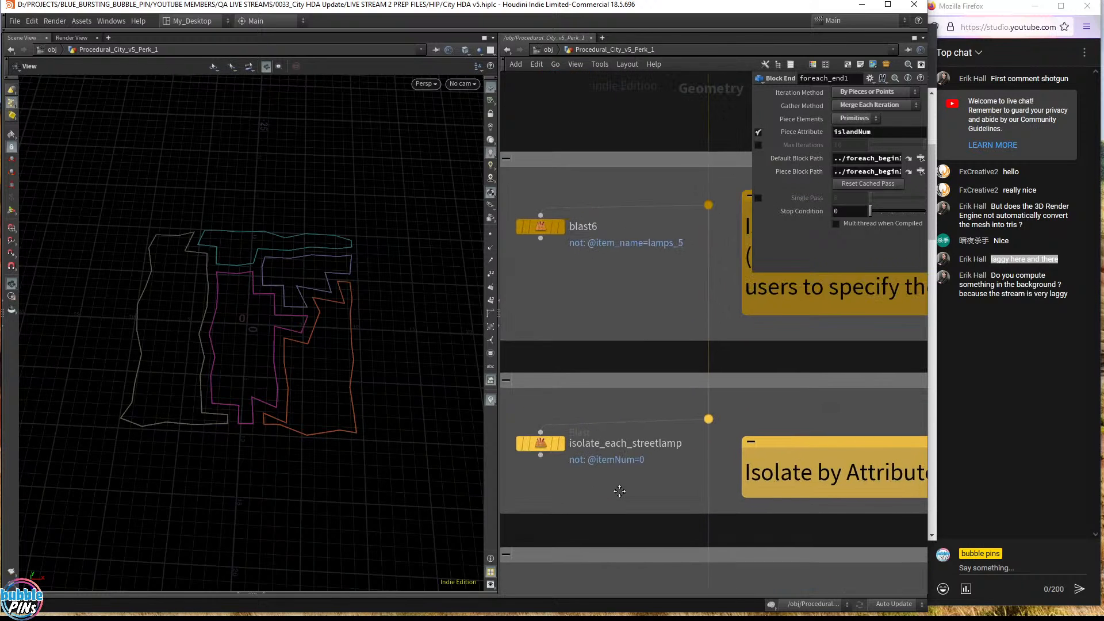
middle_click_drag(615, 396, 608, 167)
middle_click_drag(623, 348, 548, 189)
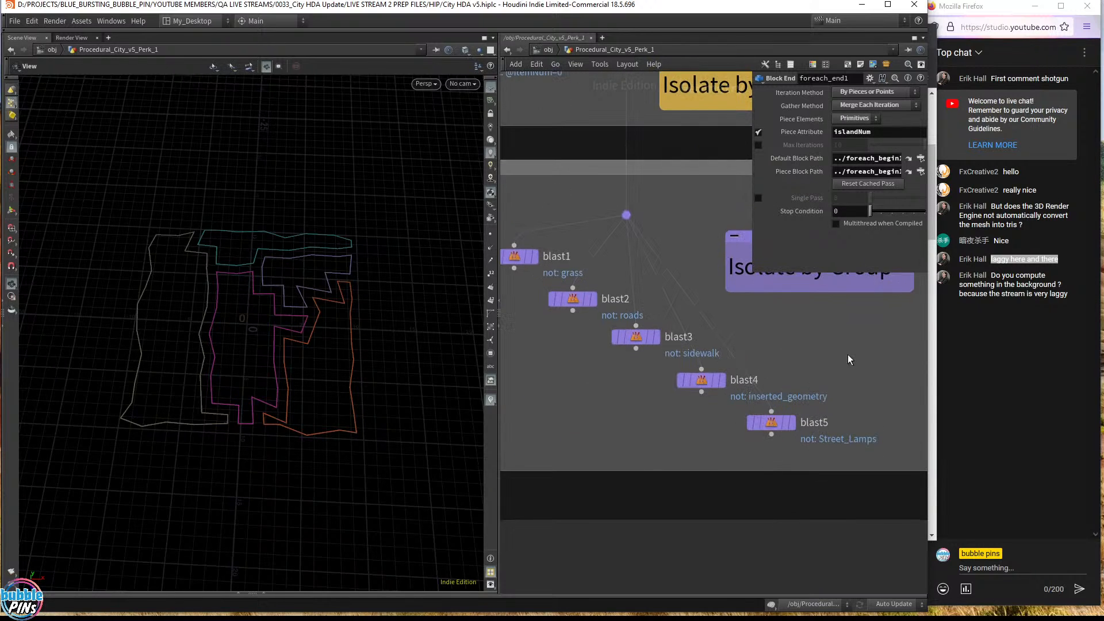
scroll(809, 349, "down", 3)
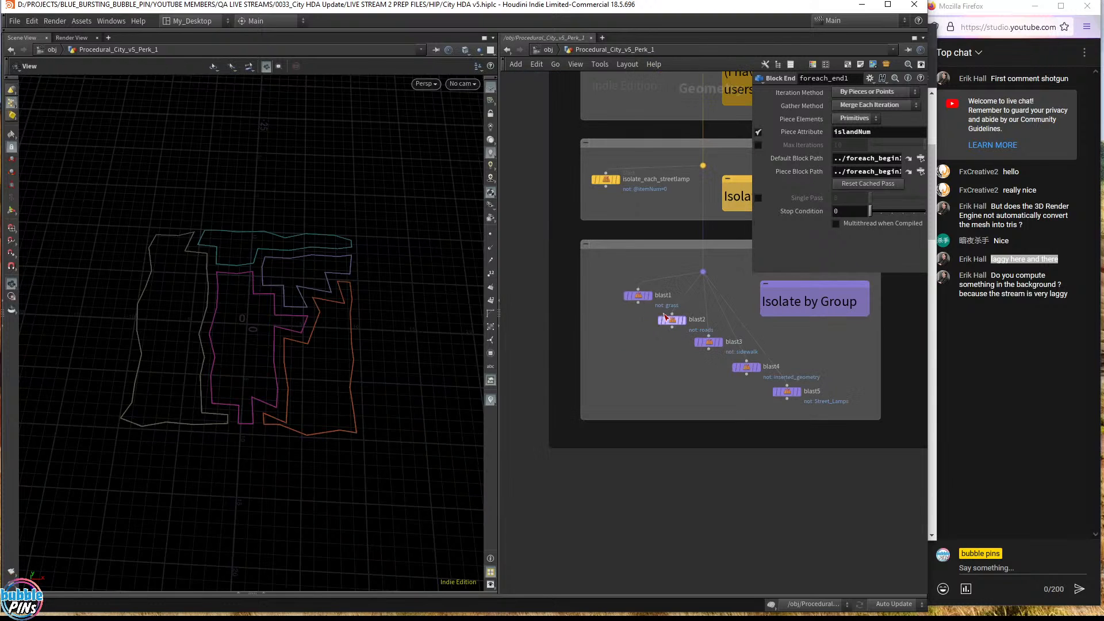
- Wire a new Blast node, blast7, from the group branch and display it
left_click(702, 280)
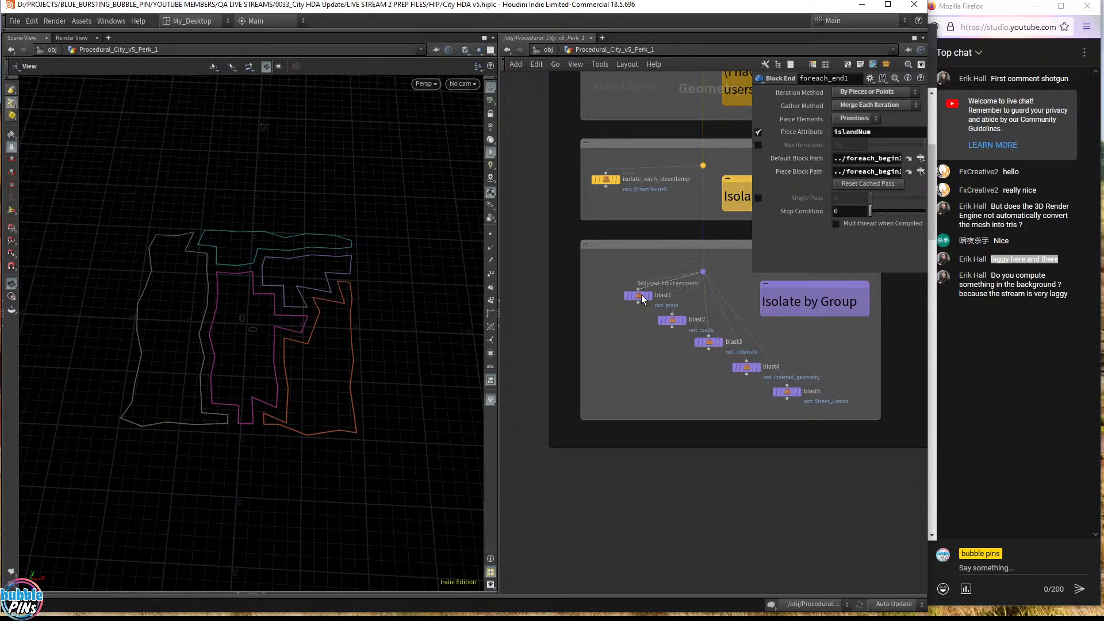
key("Tab")
type("blast")
key("Return")
left_click(619, 354)
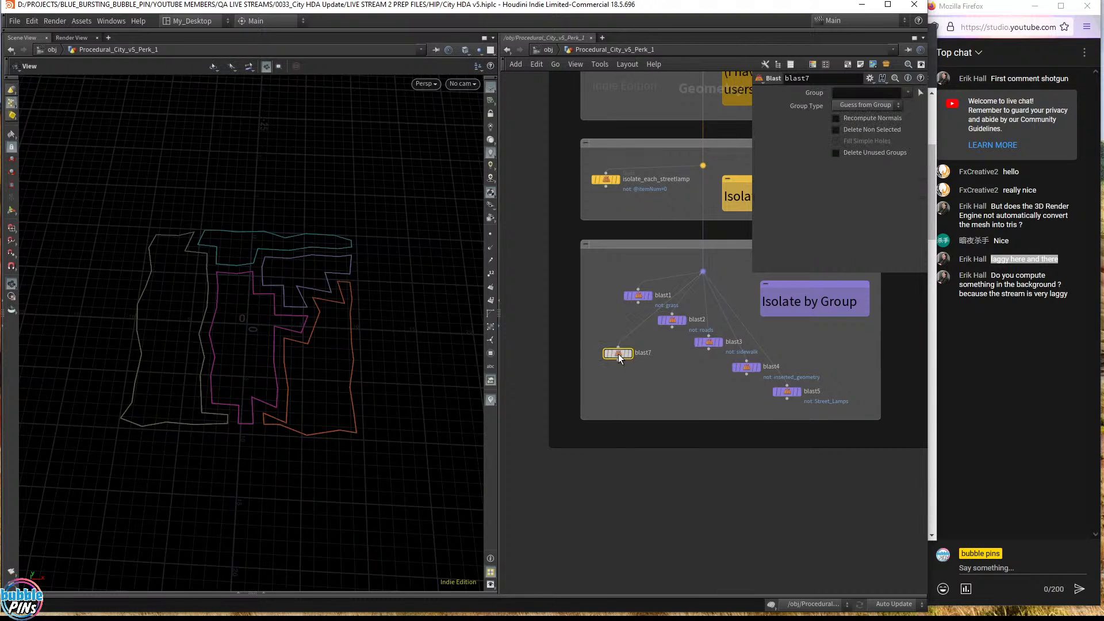
left_click(633, 357)
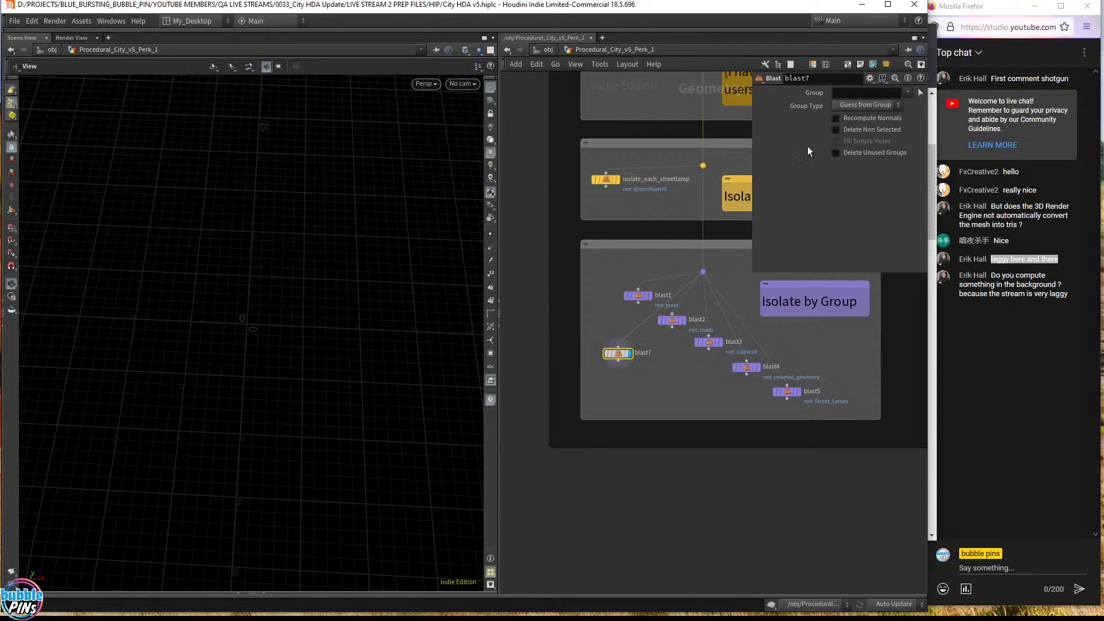
left_click(861, 93)
type("@islandNum=0")
key("Return")
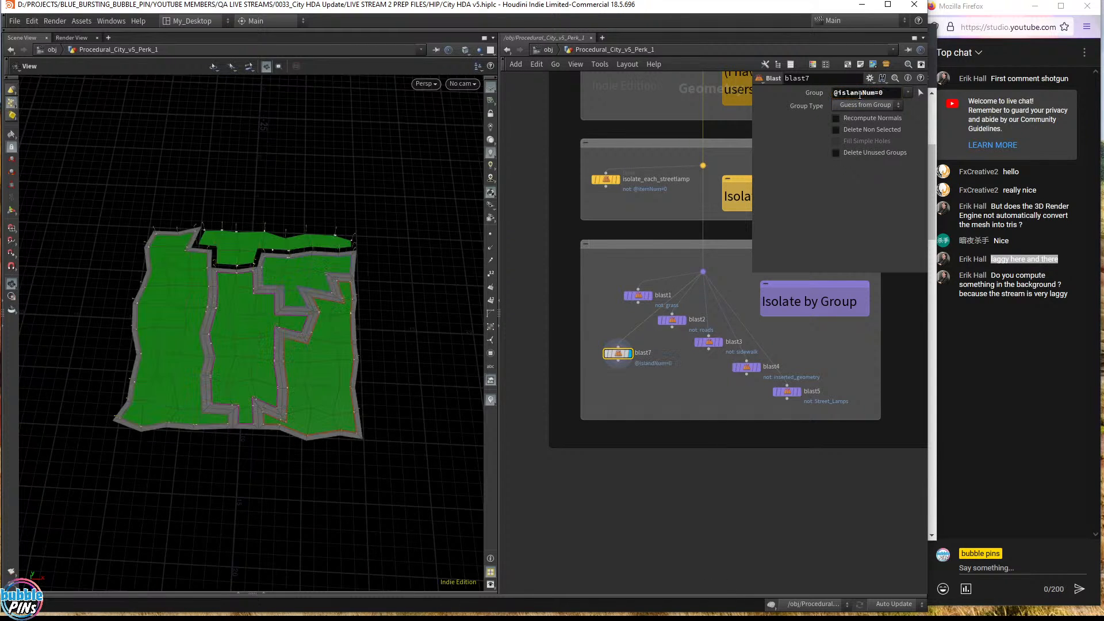
left_click(876, 130)
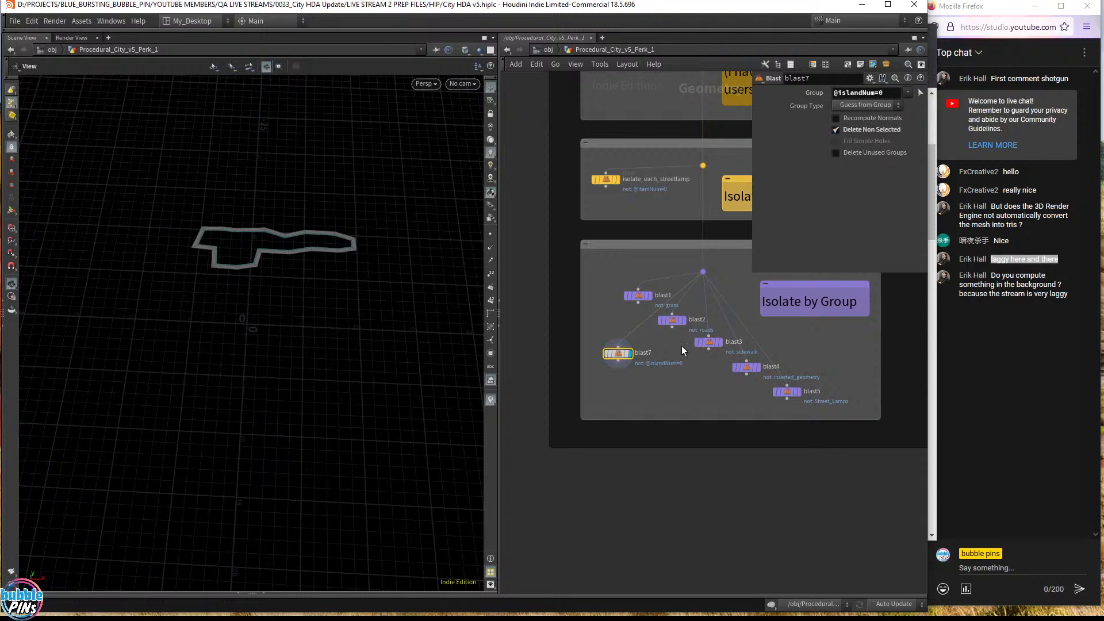
scroll(705, 339, "down", 3)
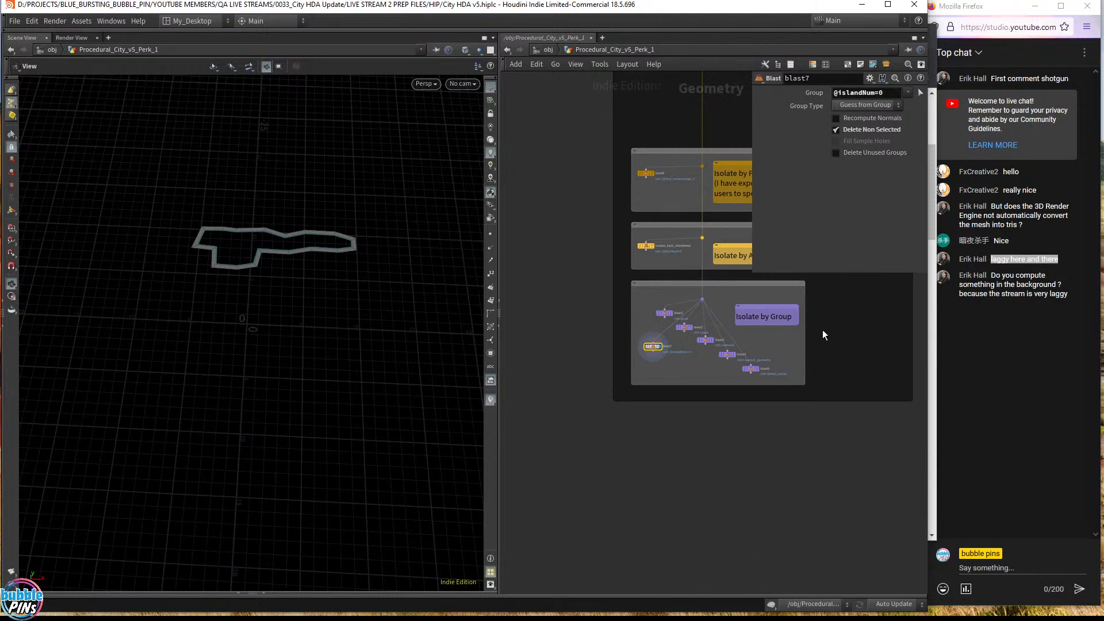
middle_click_drag(849, 332, 850, 492)
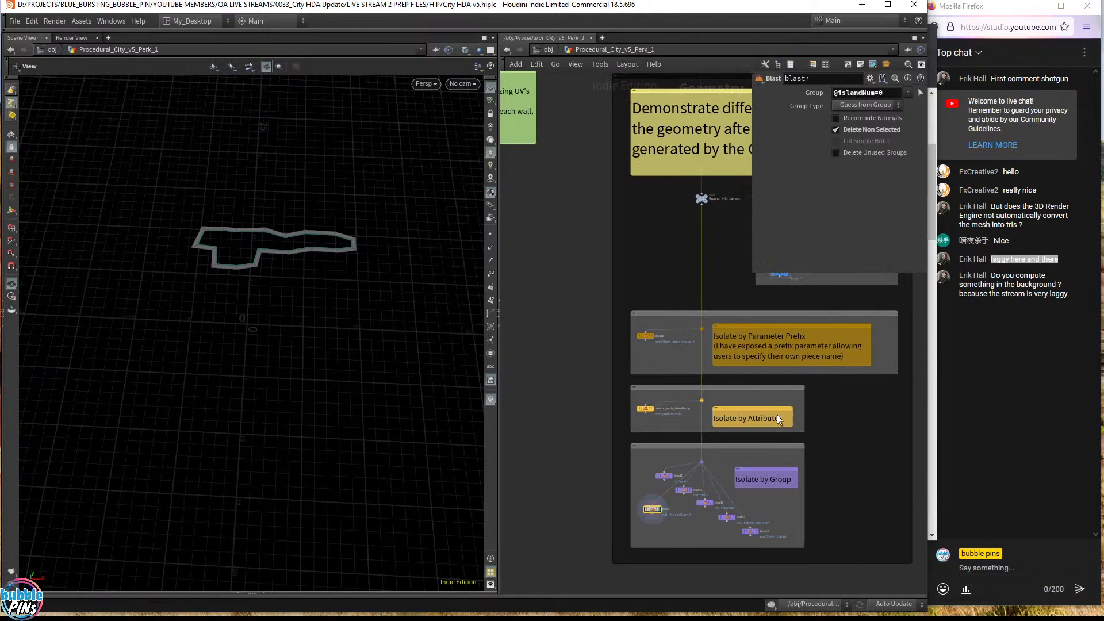
middle_click_drag(670, 305, 631, 417)
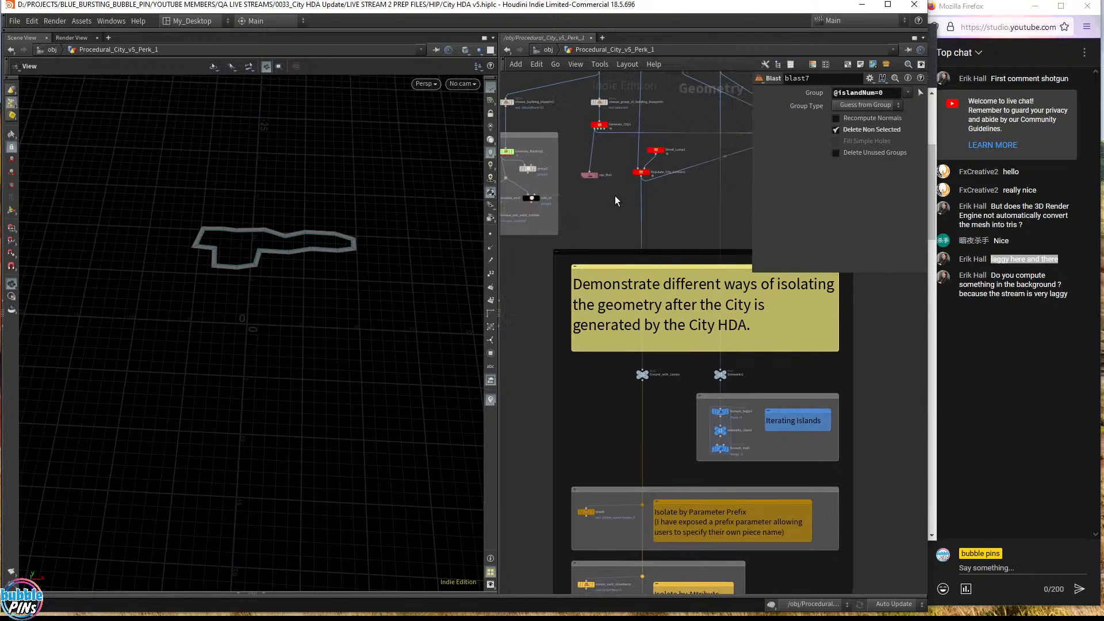
- Add a Blast node, blast8, wired from Generate_City1's output
left_click(599, 130)
middle_click_drag(533, 350, 640, 89)
key("Tab")
type("blast")
key("Return")
left_click(612, 367)
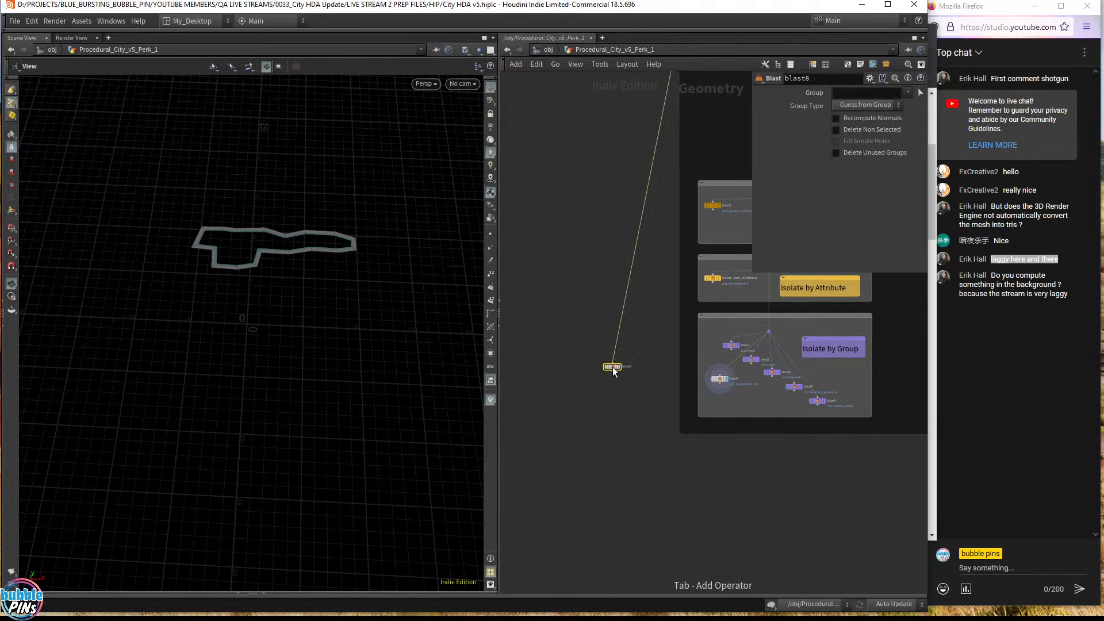
scroll(612, 368, "up", 2)
left_click(845, 93)
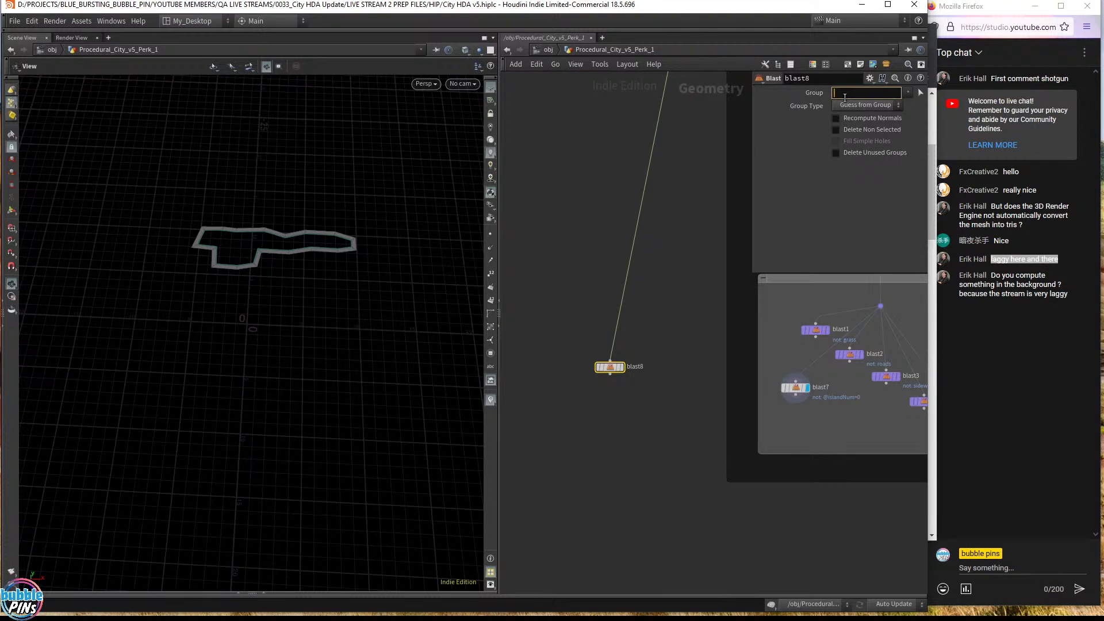
type("@islandNum")
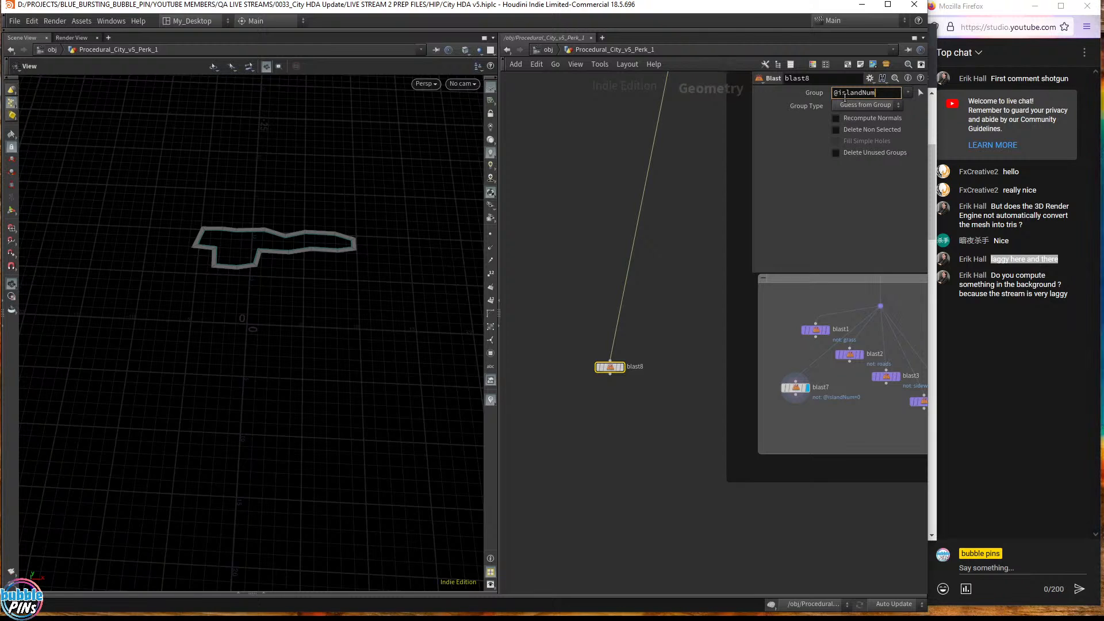
type("=0")
key("Return")
left_click(878, 130)
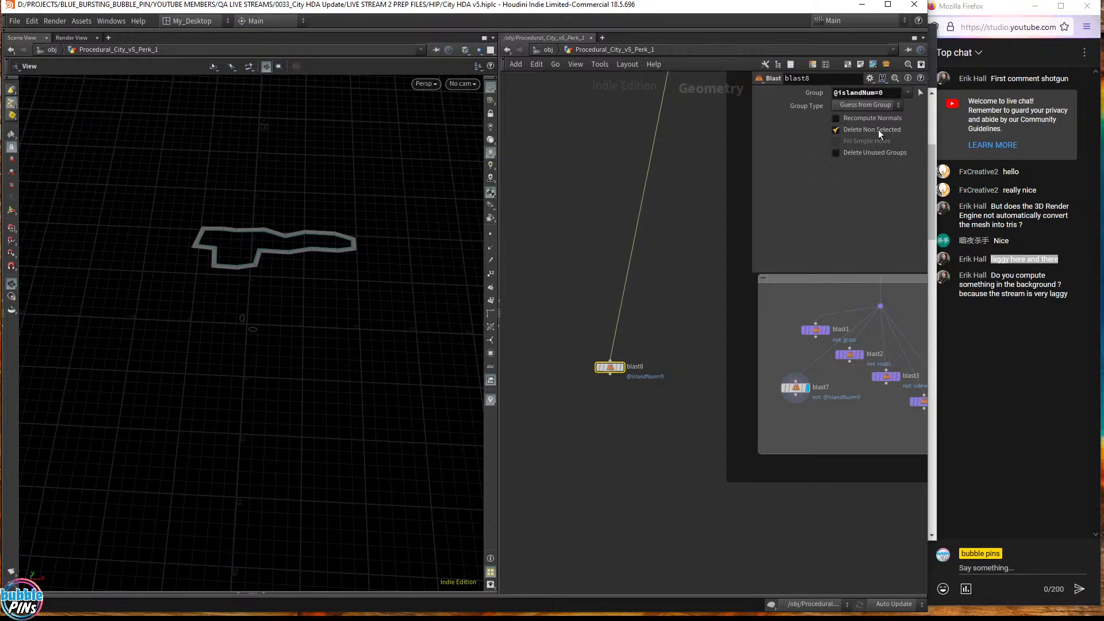
left_click(621, 367)
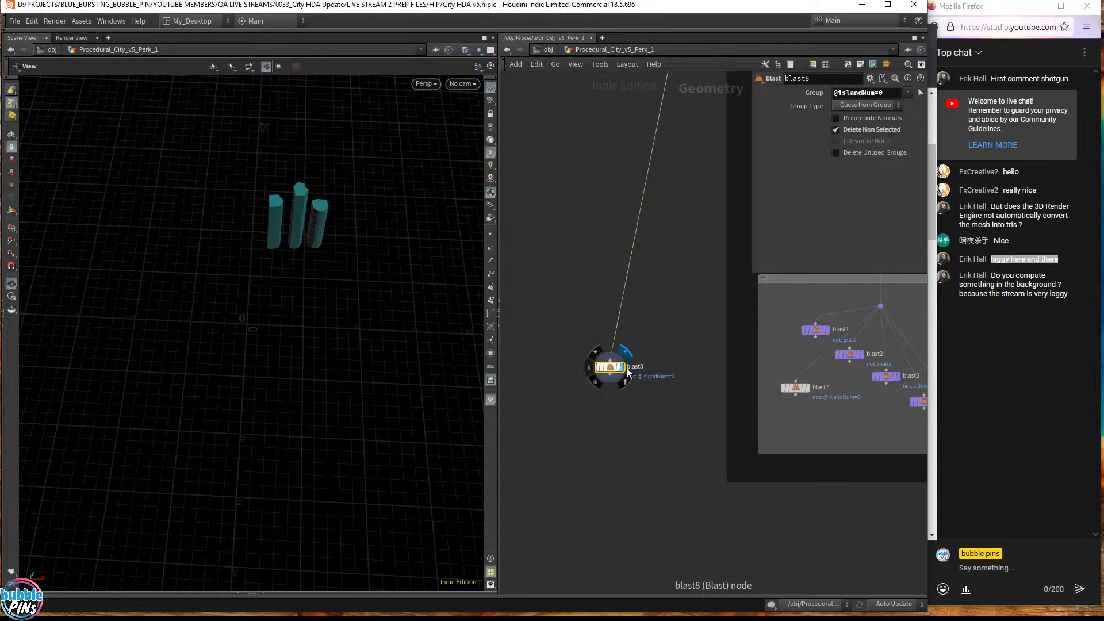
- Combine blast7 and blast8 into a new merge1 node placed beneath blast8
left_click(795, 388, "shift")
left_click_drag(796, 395, 610, 443, "alt")
left_click(636, 495)
left_click_drag(302, 259, 230, 227)
scroll(699, 251, "down", 3)
middle_click_drag(699, 252, 637, 504)
middle_click_drag(623, 247, 556, 492)
scroll(634, 260, "up", 5)
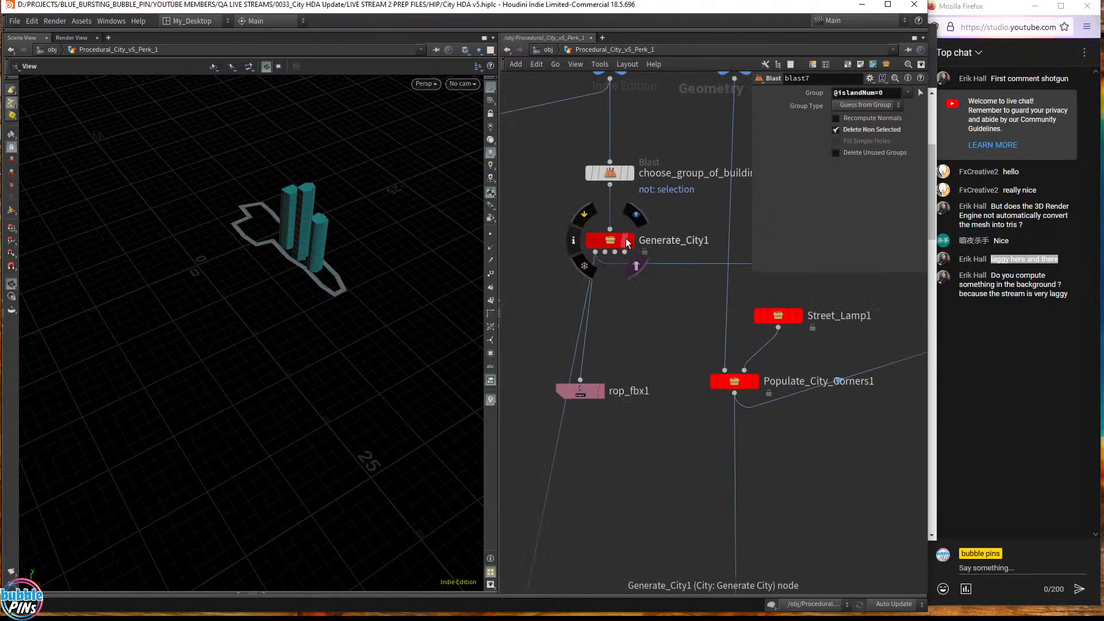
- Turn on Ground_Layout's template flag as wireframe reference
left_click(629, 242)
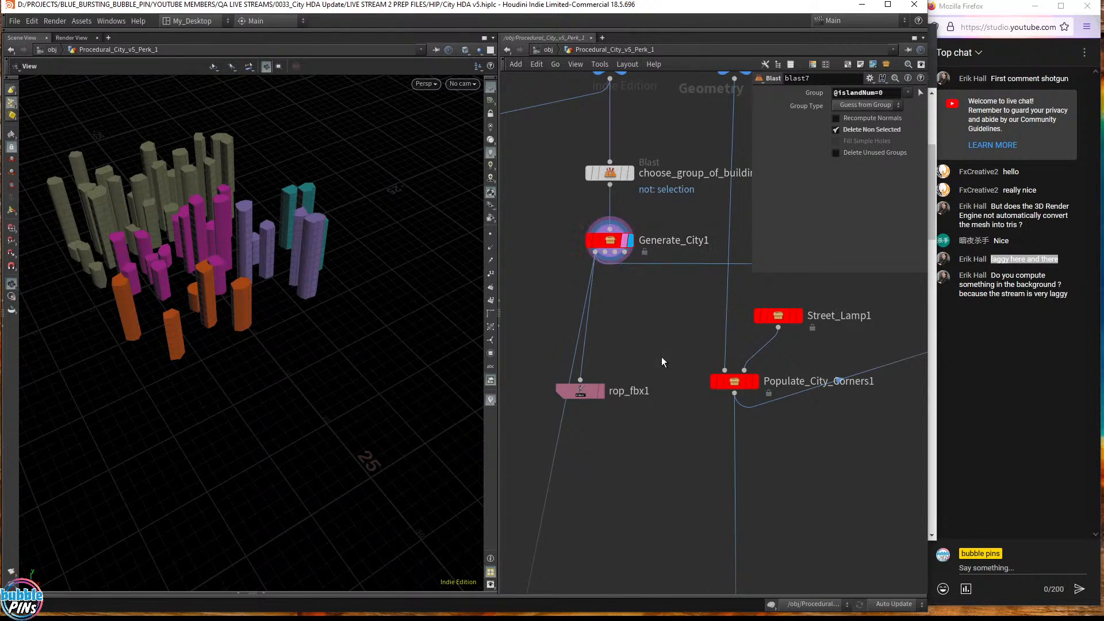
middle_click_drag(688, 354, 597, 342)
middle_click_drag(761, 333, 623, 547)
middle_click_drag(584, 313, 613, 319)
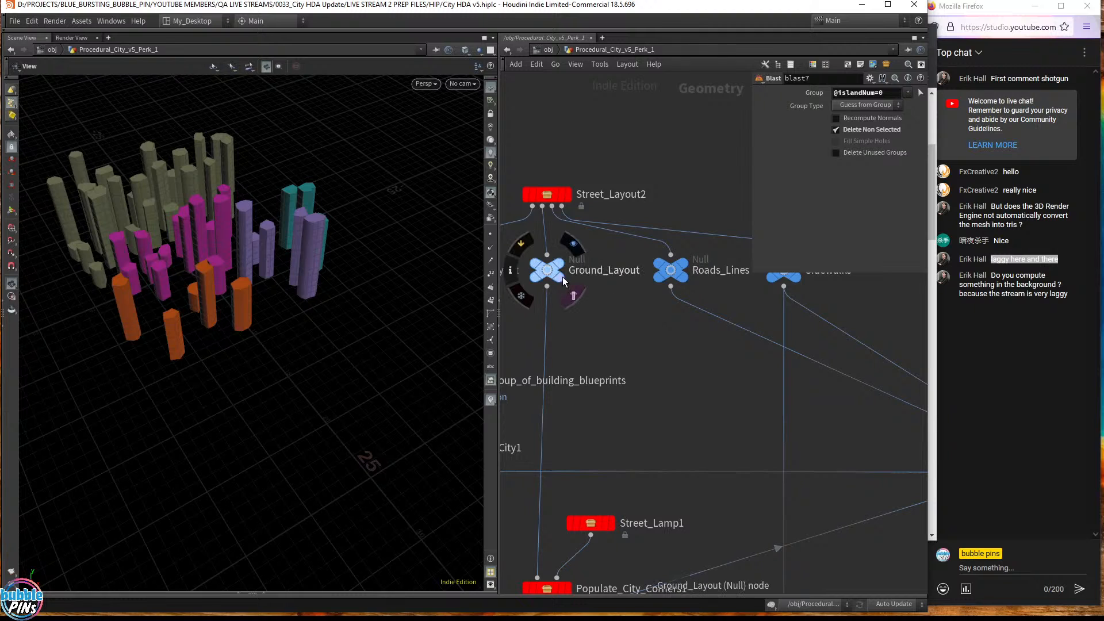
left_click(559, 276)
- Set the display flag on merge1 and view the merged city from above
middle_click_drag(644, 406, 876, 167)
scroll(639, 440, "down", 4)
middle_click_drag(638, 483, 682, 231)
middle_click_drag(635, 506, 645, 226)
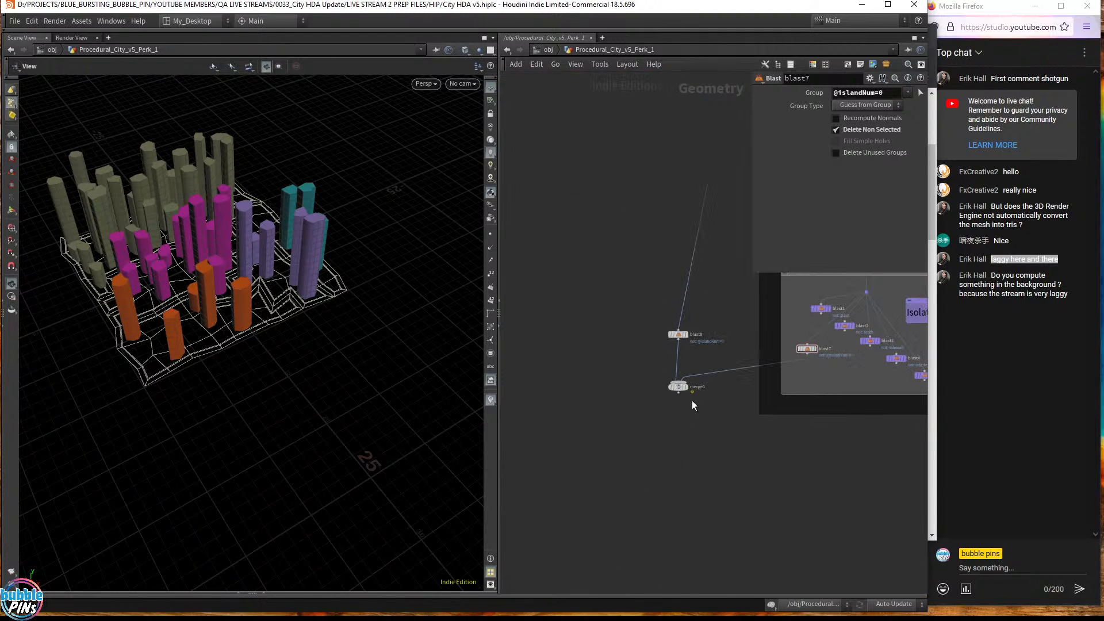
left_click(685, 386)
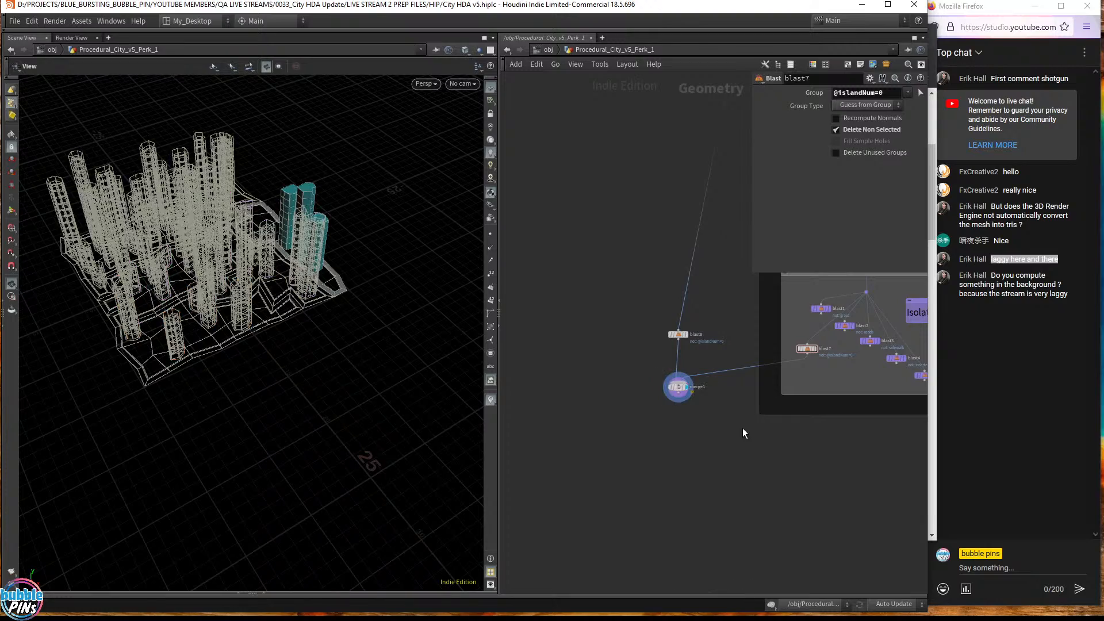
left_click_drag(384, 276, 311, 209)
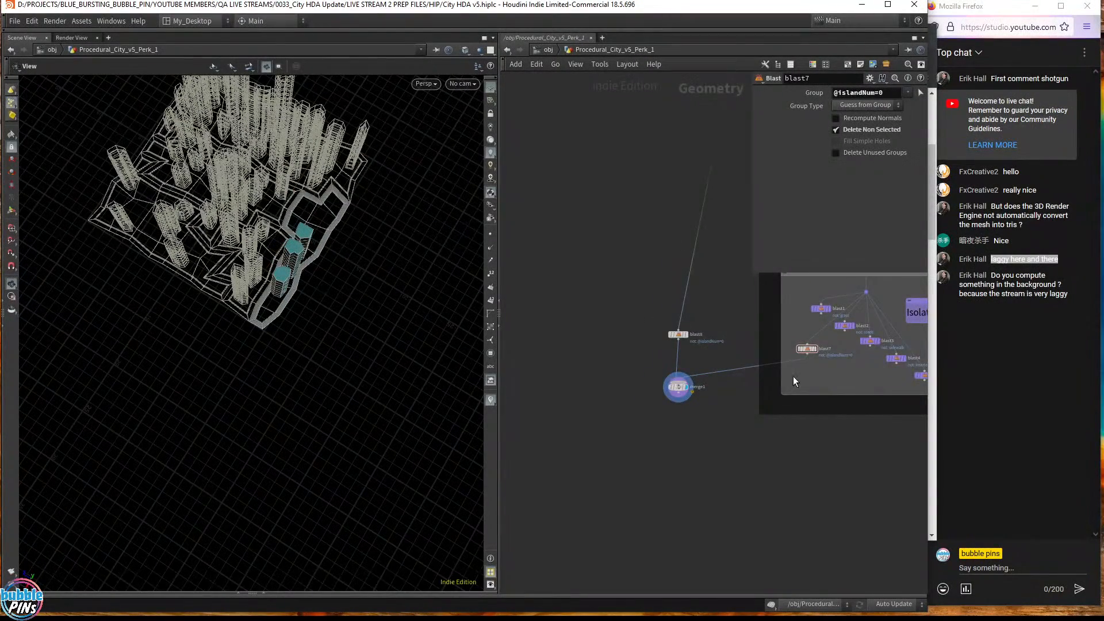
scroll(792, 376, "up", 5)
middle_click_drag(863, 361, 867, 410)
left_click(834, 356)
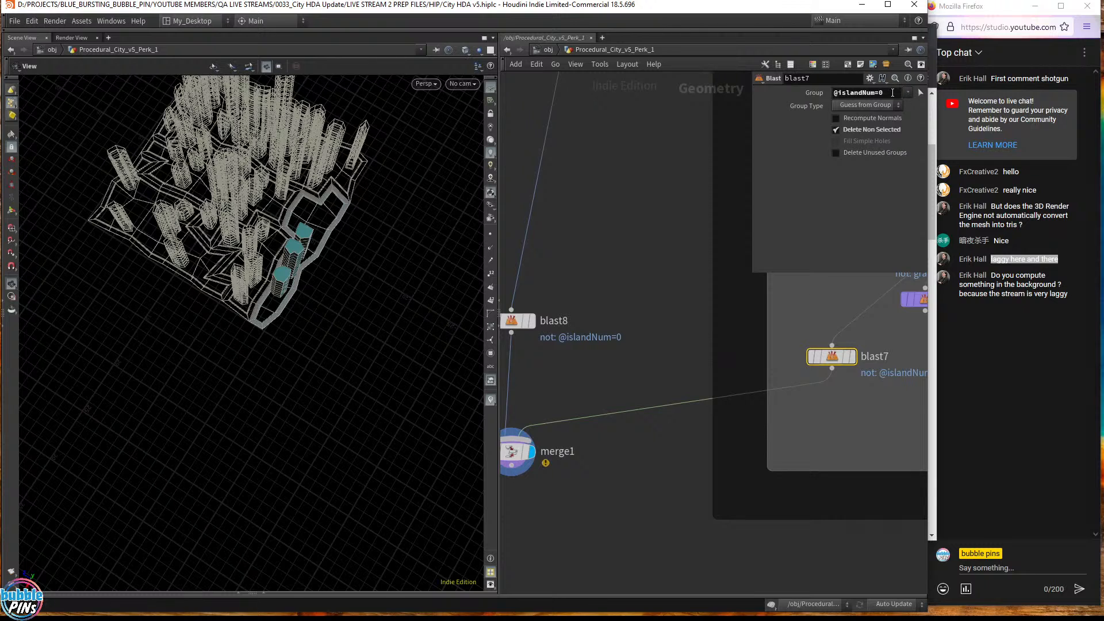
left_click(517, 320)
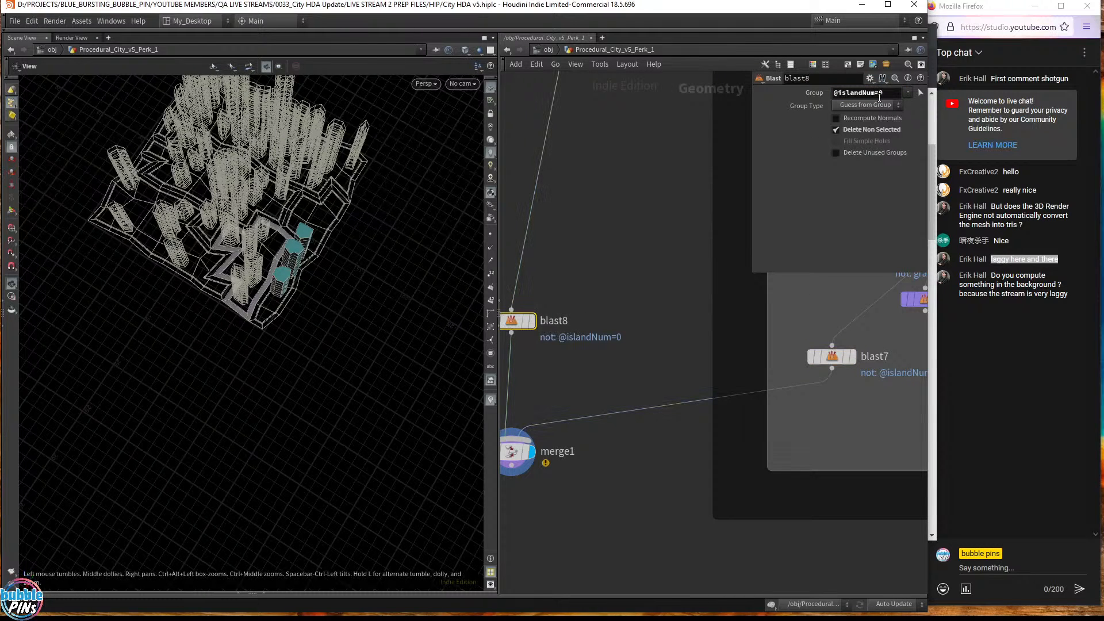
key("BackSpace")
type("1")
key("Return")
- Orbit to a near top-down view of the wireframe city with island 1 highlighted
left_click_drag(265, 273, 341, 251)
left_click_drag(272, 231, 350, 350)
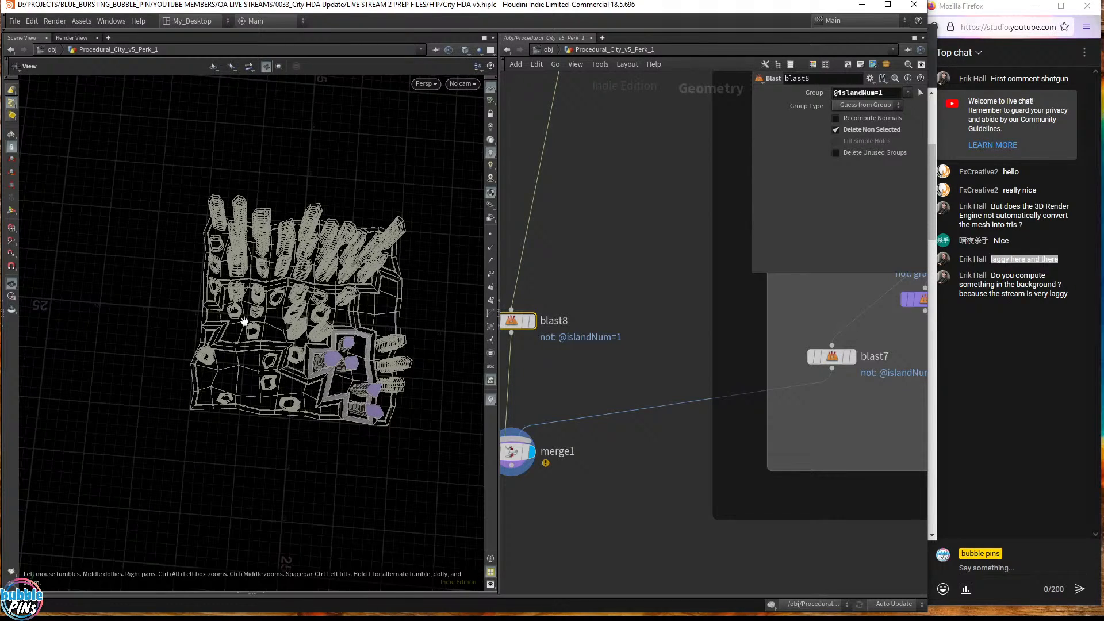
middle_click_drag(353, 366, 449, 327)
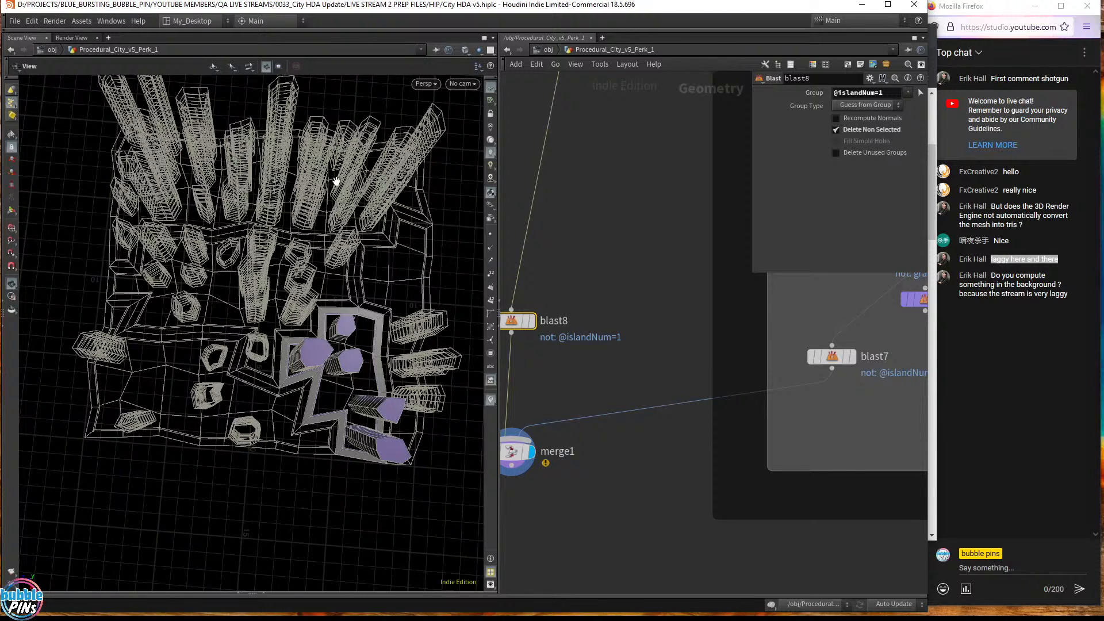
left_click_drag(890, 96, 803, 93)
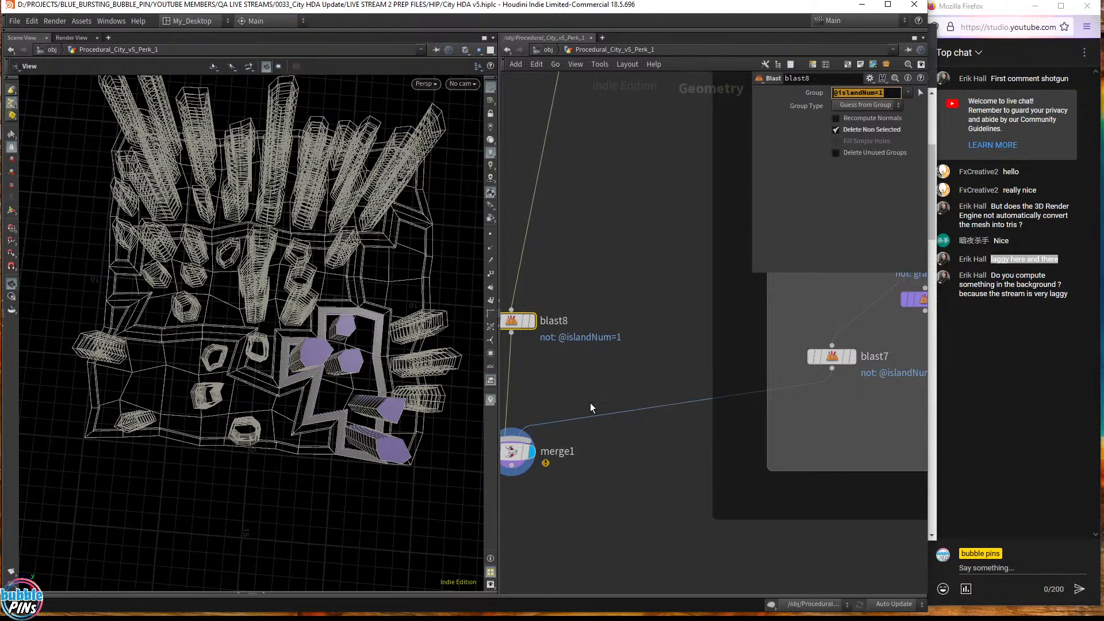
middle_click_drag(590, 402, 660, 364)
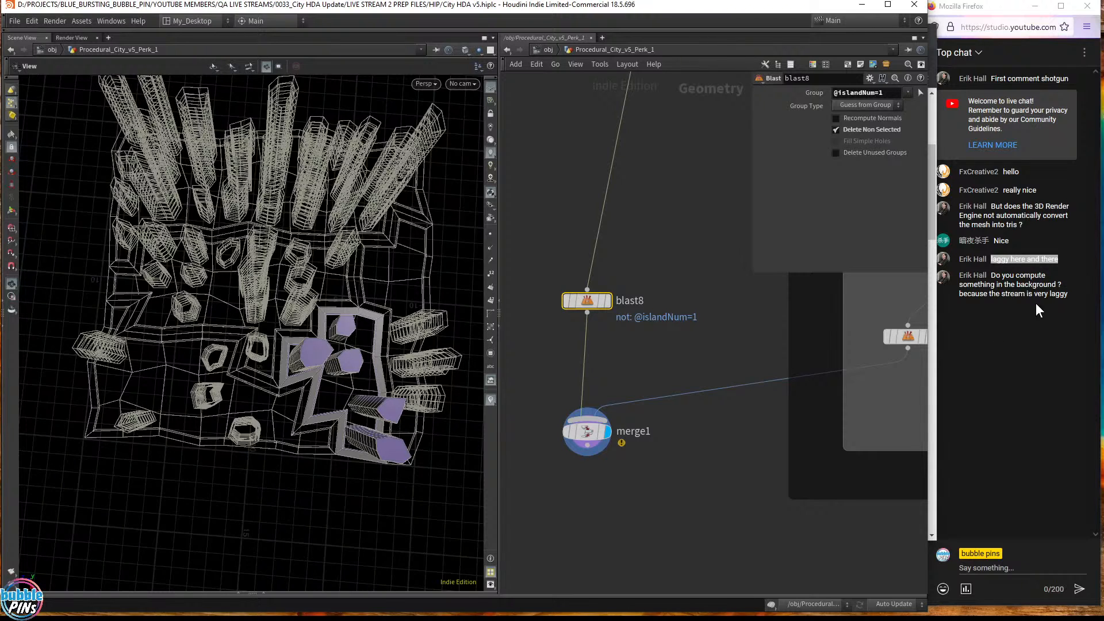
- Switch from the live chat window to Blender
left_click(1057, 301)
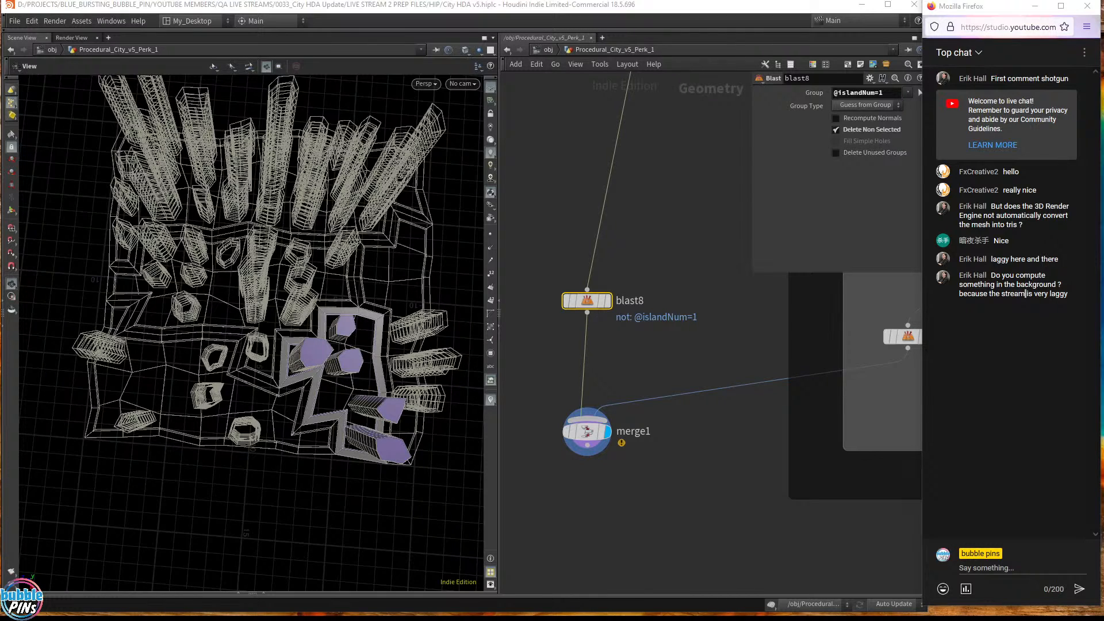
key("alt+Tab")
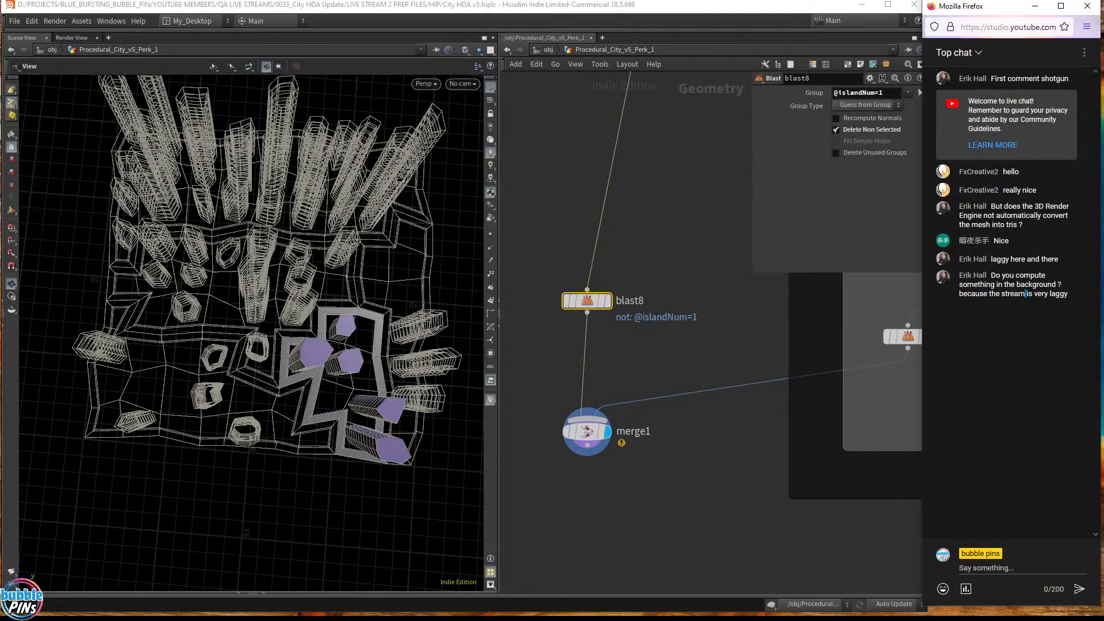
key("alt+Tab")
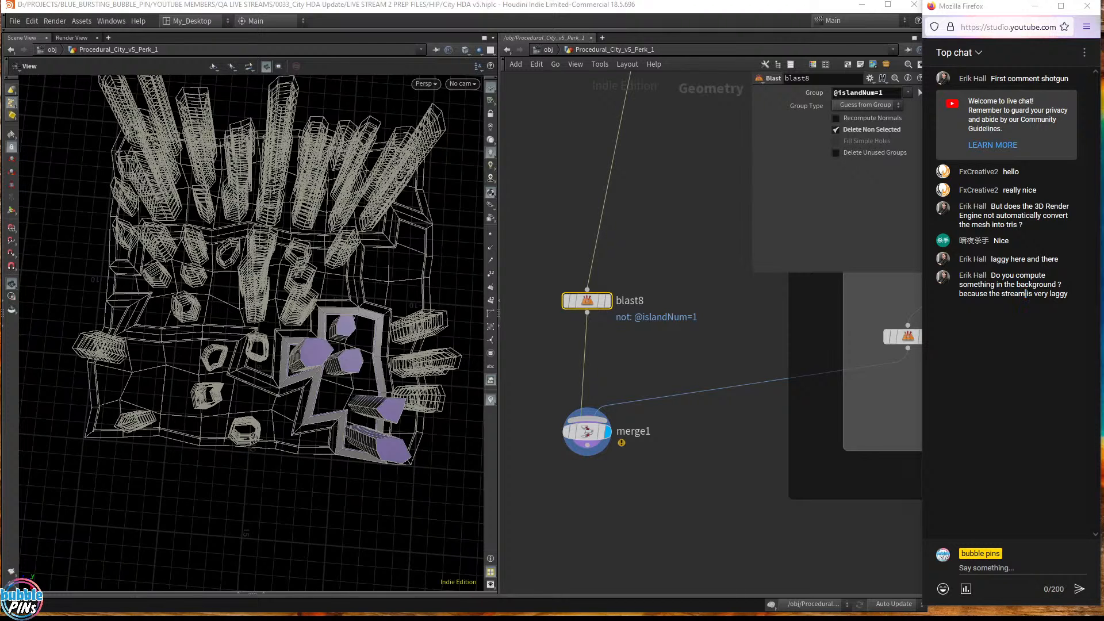
key("alt+Tab")
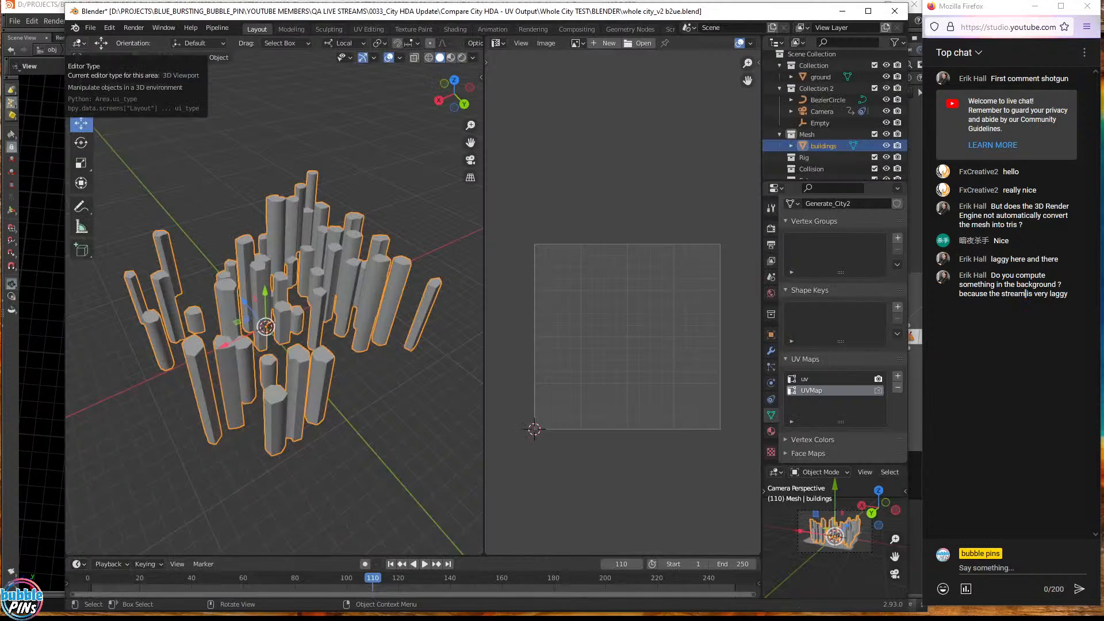
- Close Blender, choosing Save for whole city_v2 b2ue.blend in the prompt
left_click(895, 11)
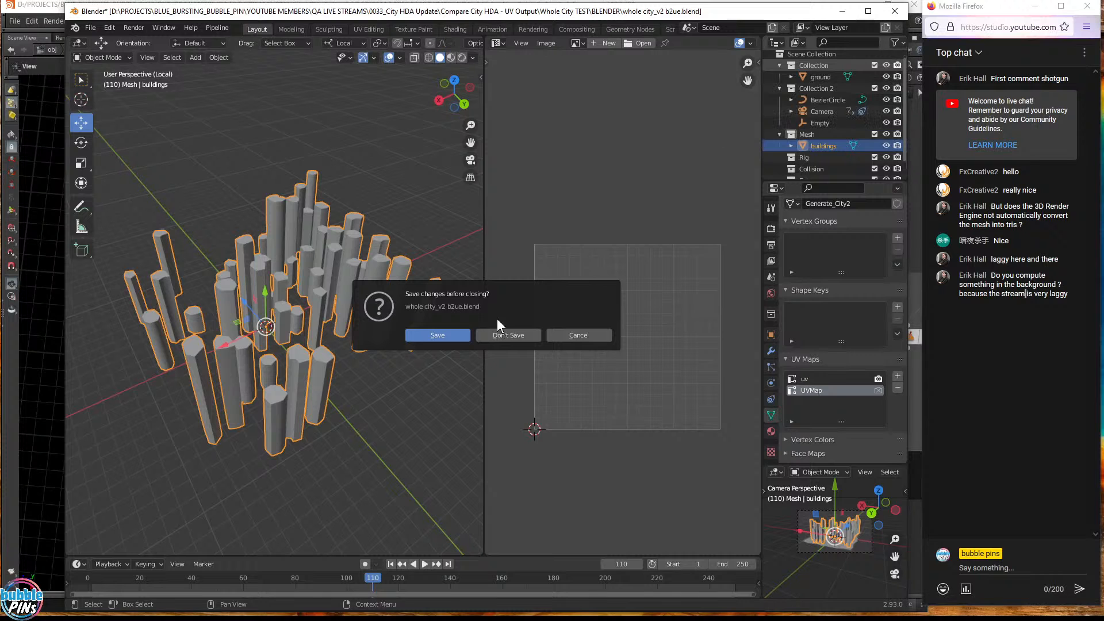
left_click(442, 337)
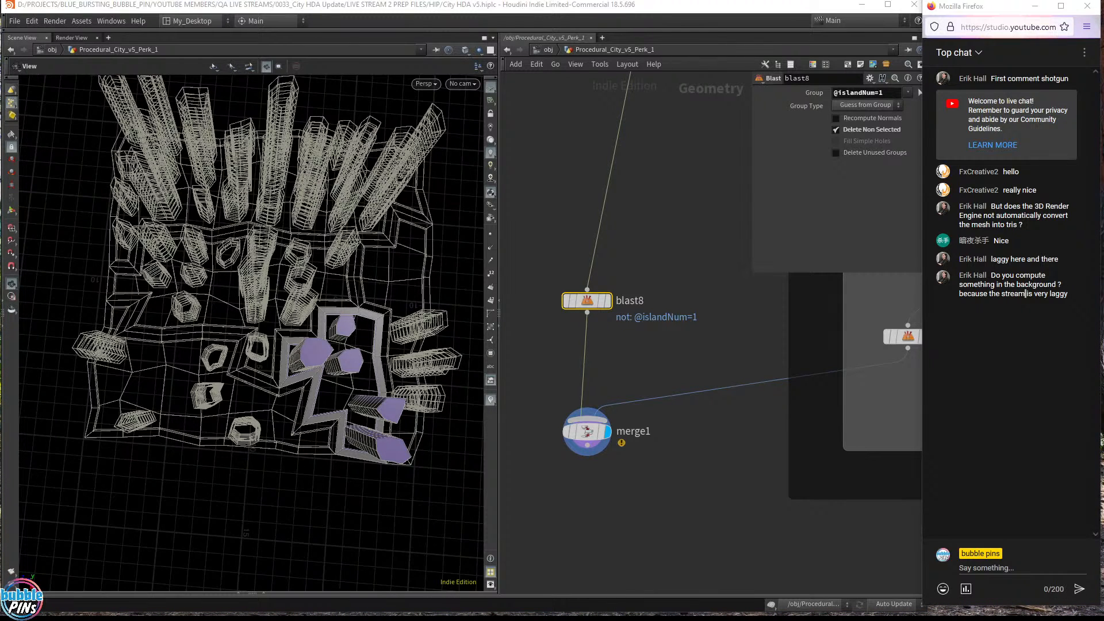
key("alt+Tab")
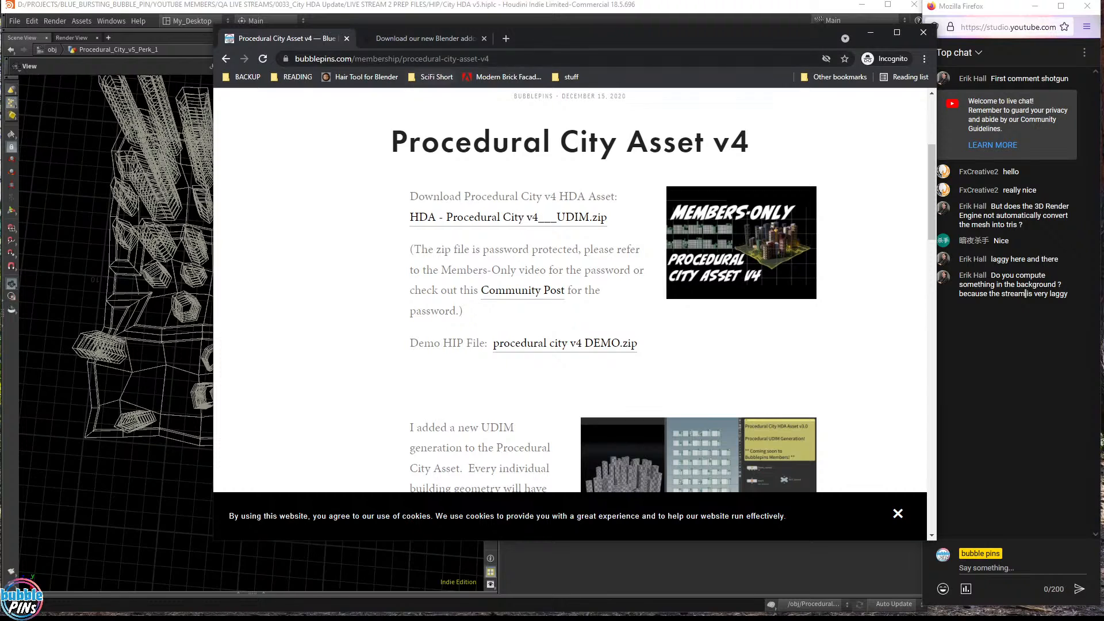
left_click_drag(703, 38, 1103, 38)
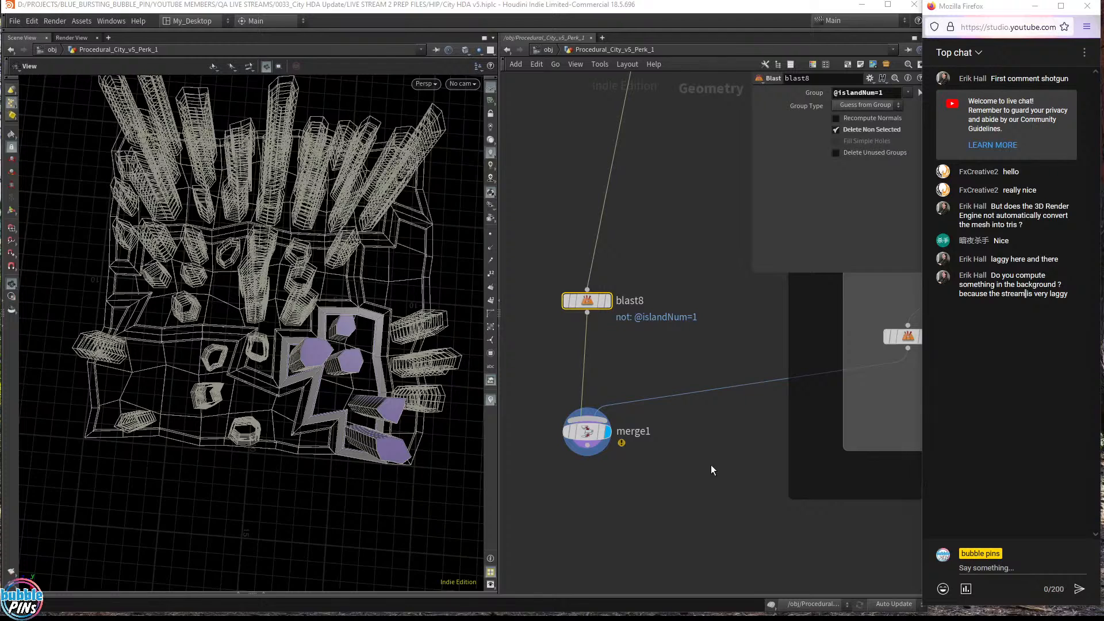
left_click_drag(920, 482, 927, 483)
key("alt+Tab")
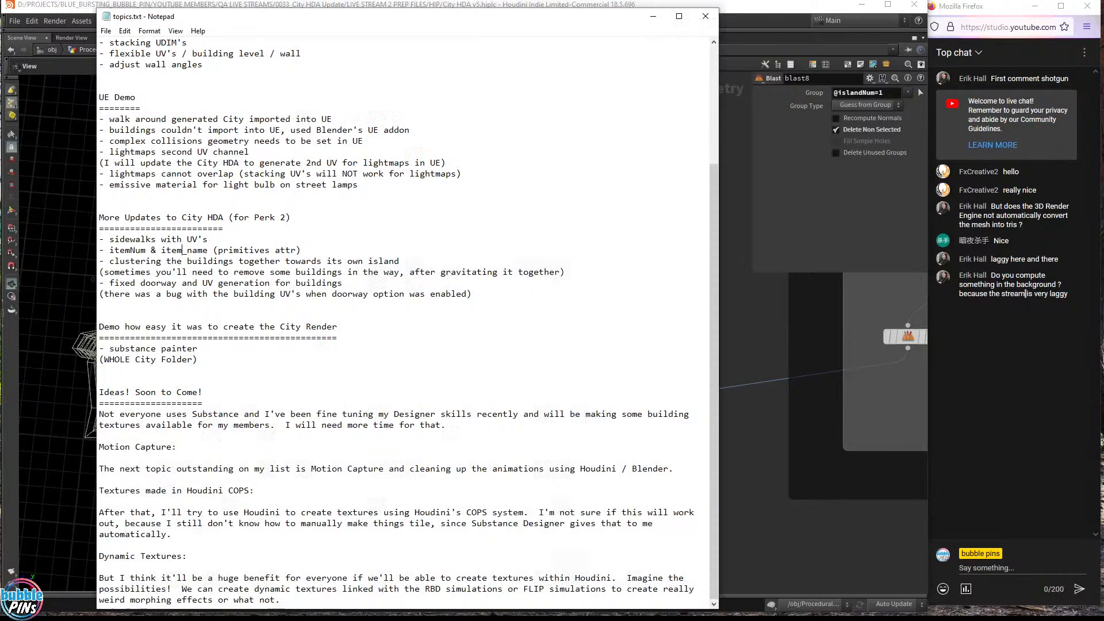
key("alt+Tab")
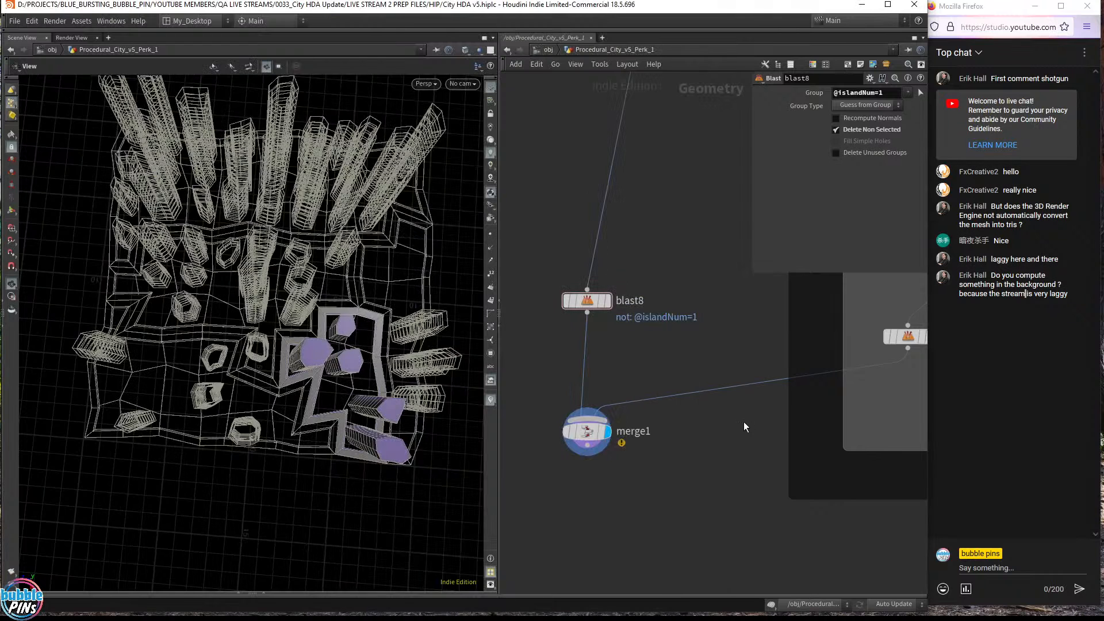
left_click_drag(665, 507, 536, 378)
left_click_drag(287, 403, 360, 319)
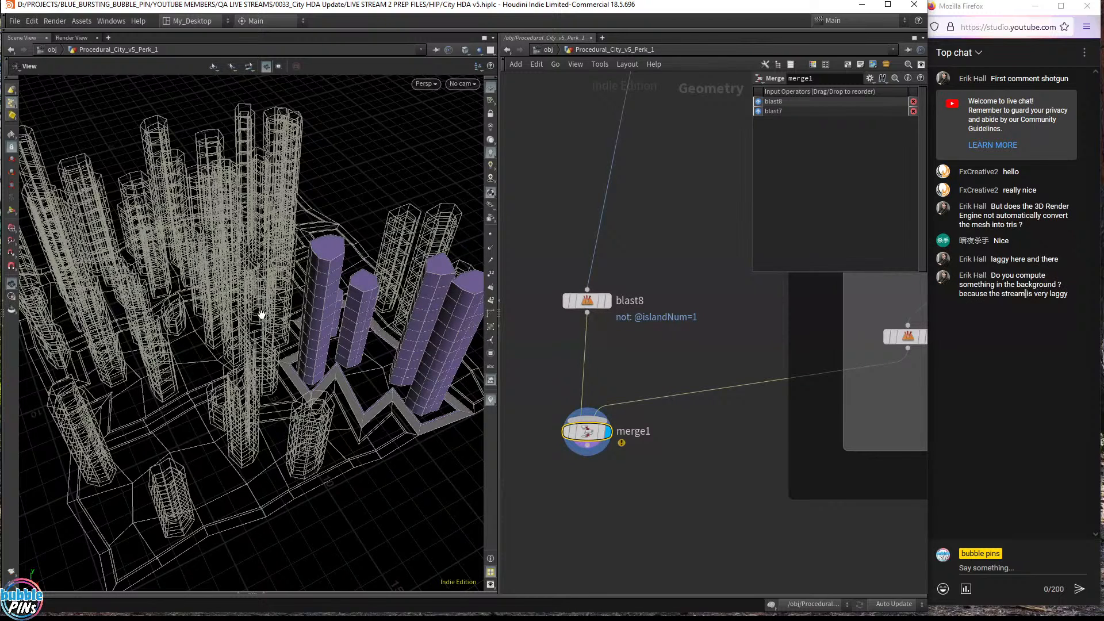
left_click_drag(353, 305, 463, 295)
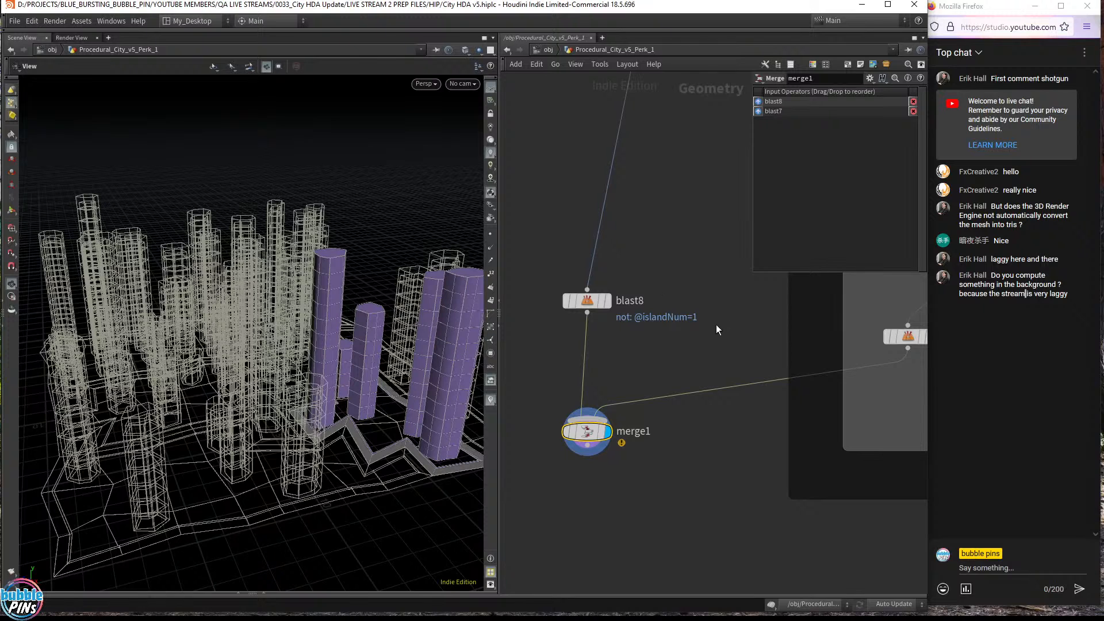
scroll(716, 325, "down", 2)
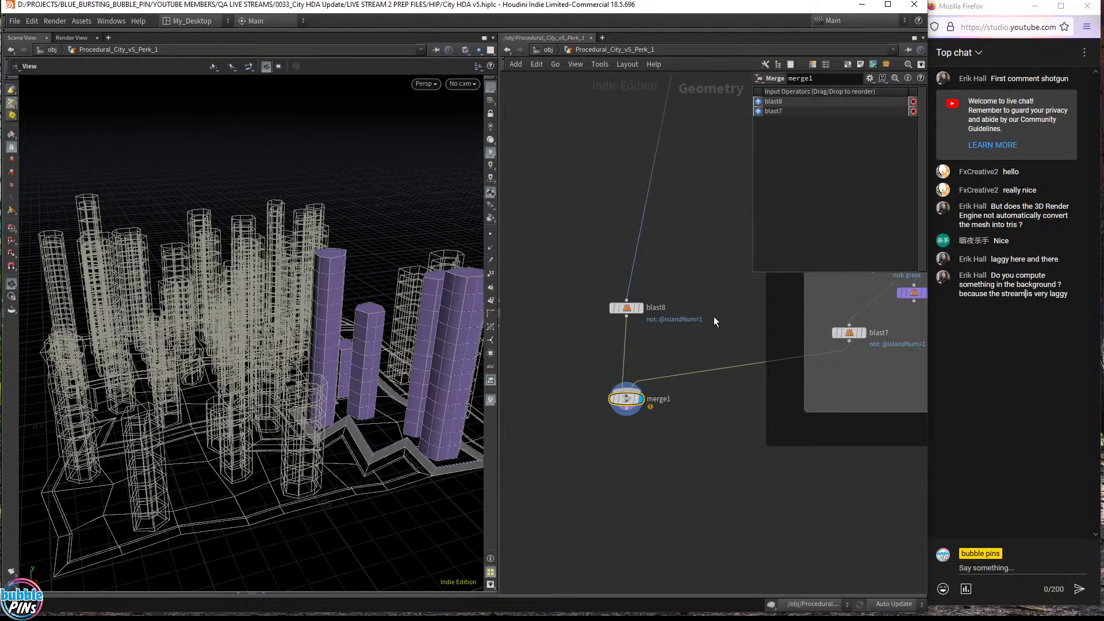
- Cancel the pending wire from blast8 and nudge blast8 down toward merge1
left_click(628, 314)
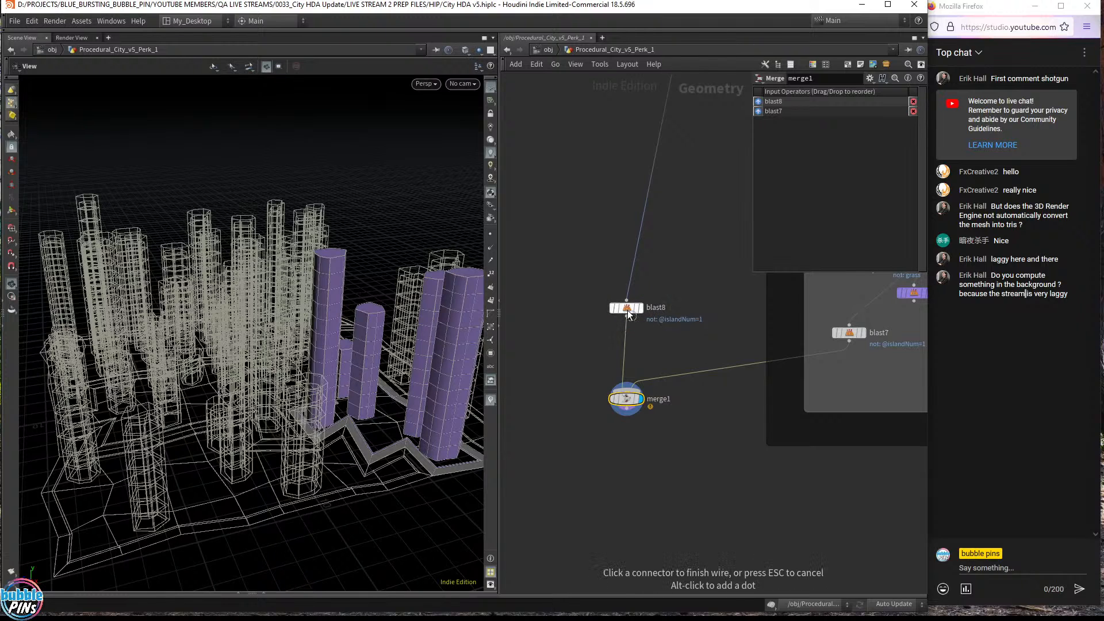
key("Escape")
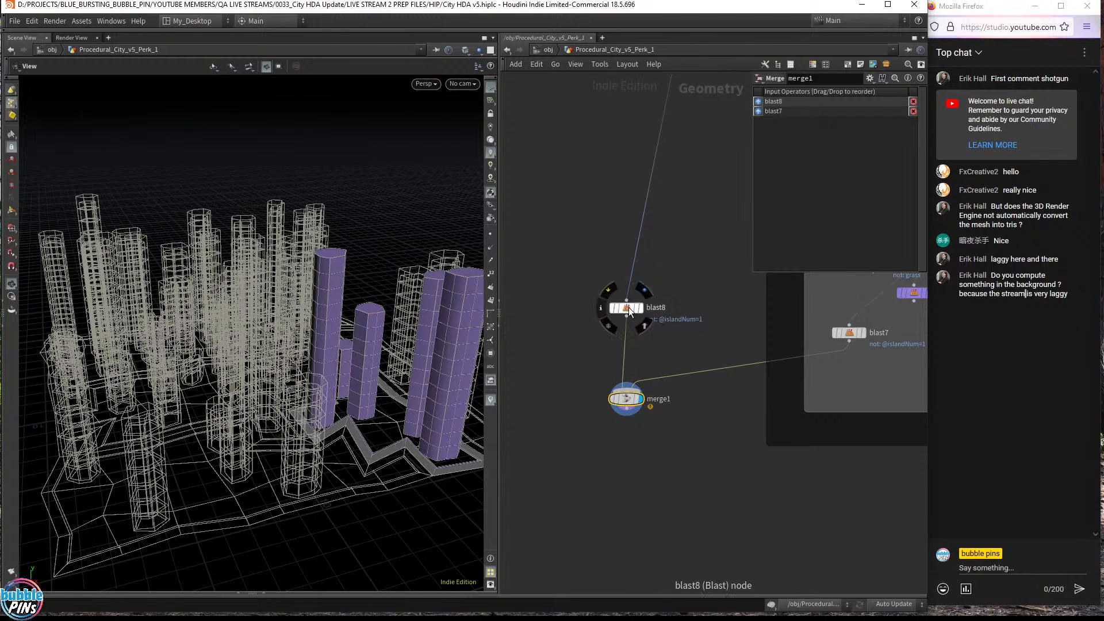
left_click_drag(630, 307, 626, 329)
- Widen the network editor and frame the Iterating Islands, Parameter Prefix, Attribute and Group examples, then bring up the notes
scroll(665, 311, "down", 2)
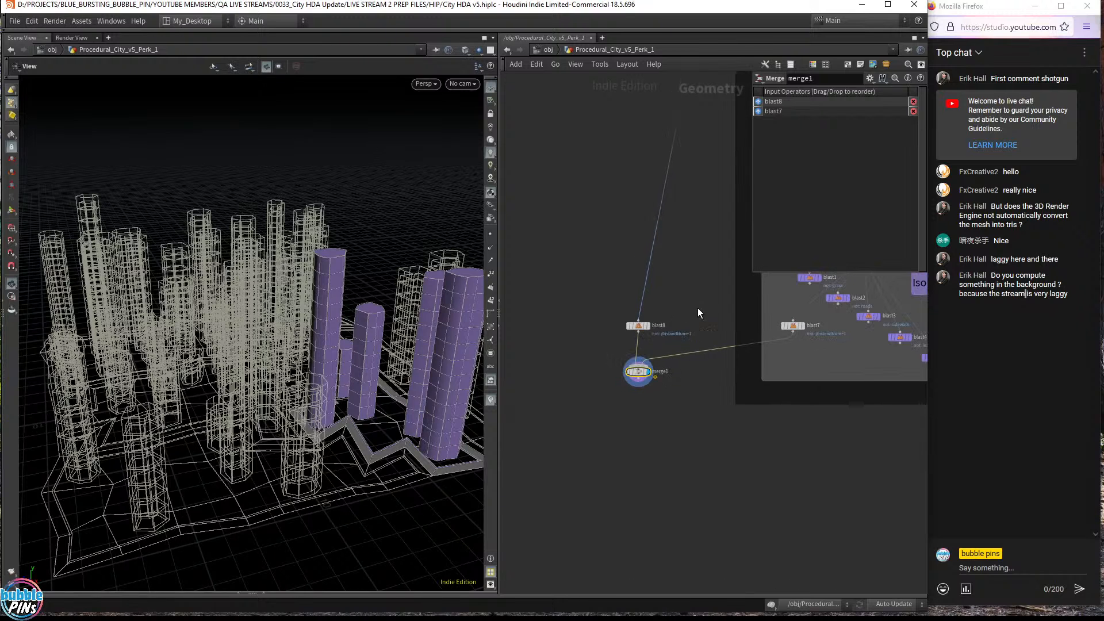
middle_click_drag(698, 312, 642, 373)
scroll(643, 371, "up", 2)
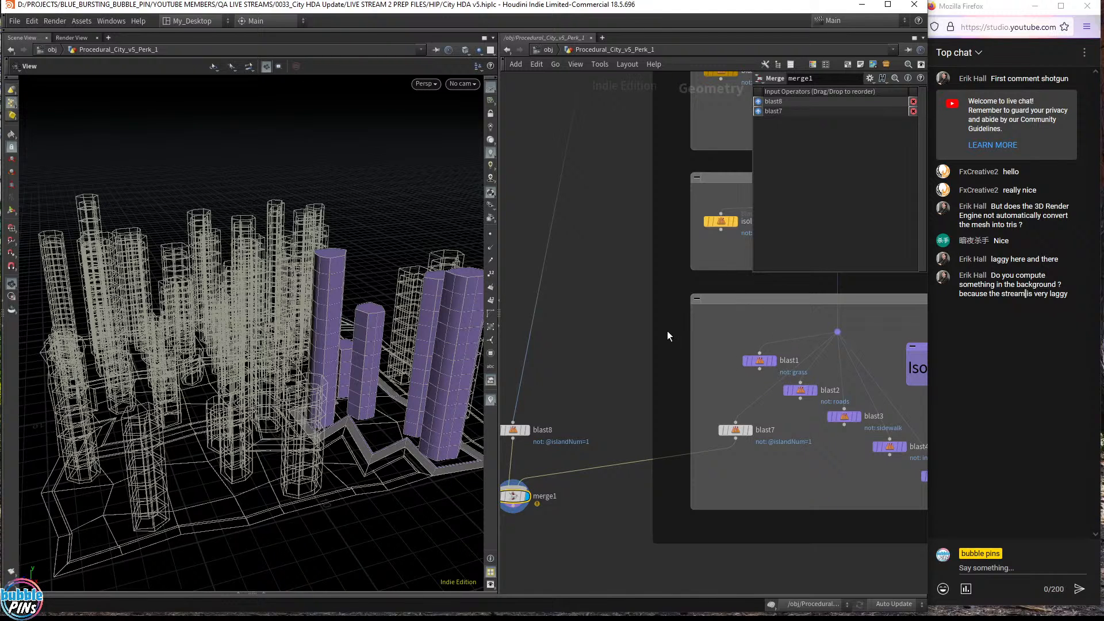
scroll(667, 330, "down", 2)
left_click_drag(499, 235, 441, 236)
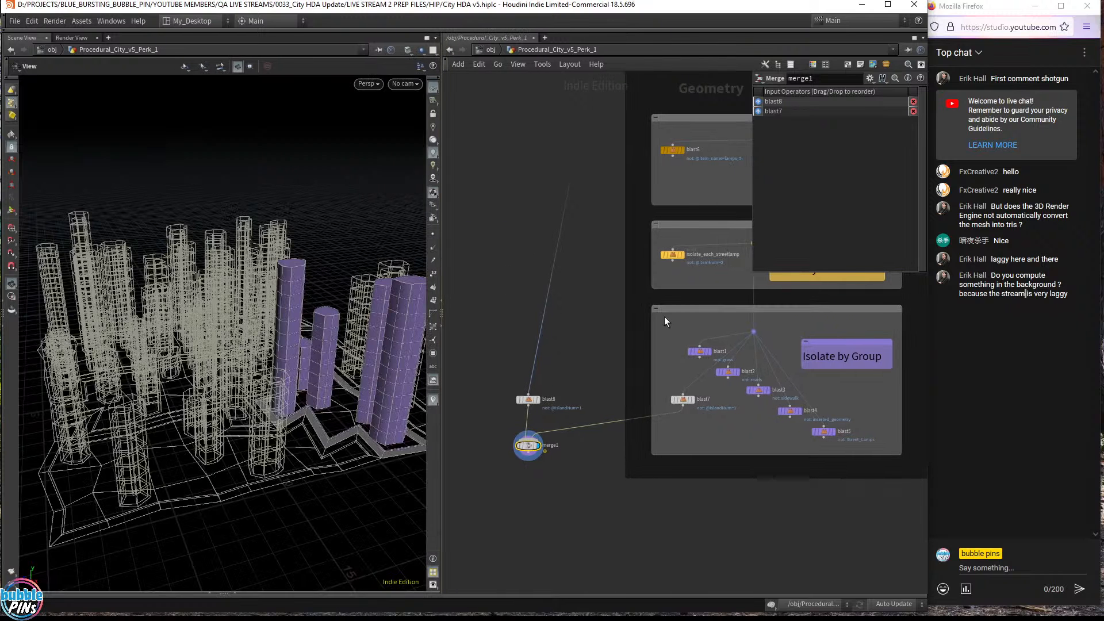
scroll(744, 398, "up", 2)
scroll(692, 456, "down", 5)
middle_click_drag(831, 418, 838, 375)
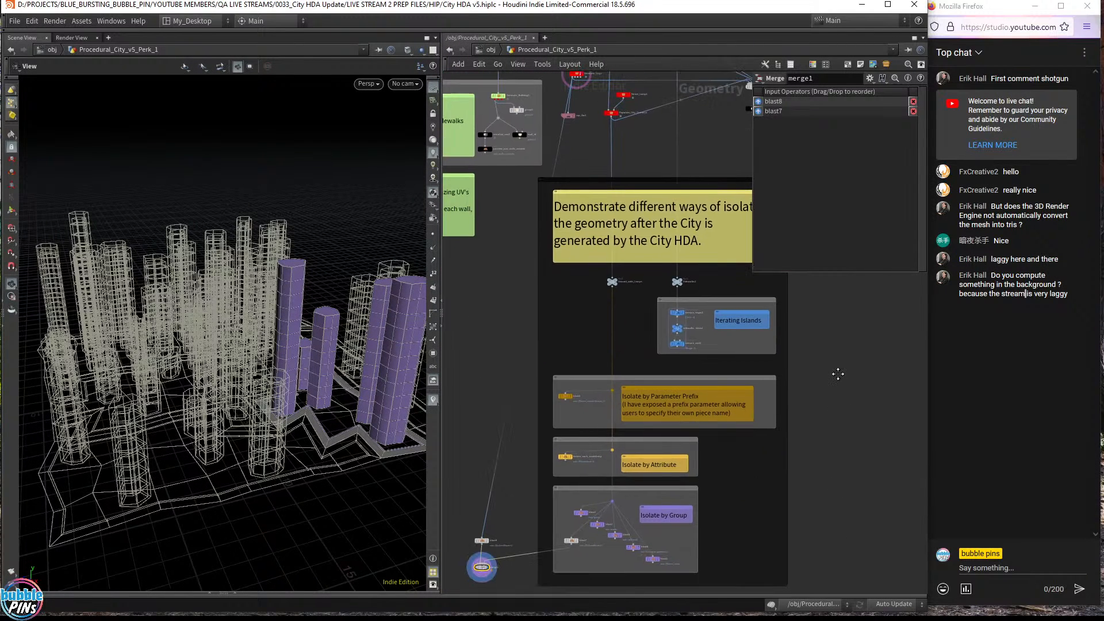
key("alt+Tab")
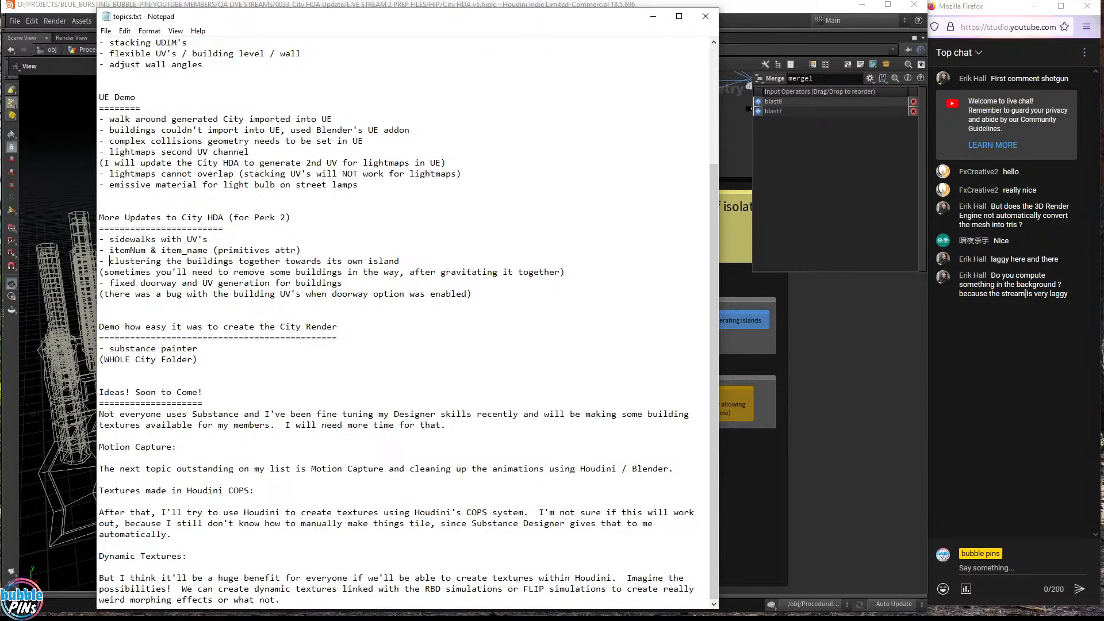
- Select the topics line about clustering buildings, then return to Houdini's city generation nodes
key("shift+Right")
key("shift+Right")
key("shift+Right")
key("shift+Right")
key("shift+Right")
key("shift+Right")
key("shift+Right")
key("shift+Right")
key("shift+Right")
key("shift+Right")
key("shift+Right")
key("shift+Right")
key("shift+Right")
key("shift+Right")
key("shift+Right")
key("shift+Right")
key("shift+Right")
key("shift+Right")
key("shift+Right")
key("shift+Right")
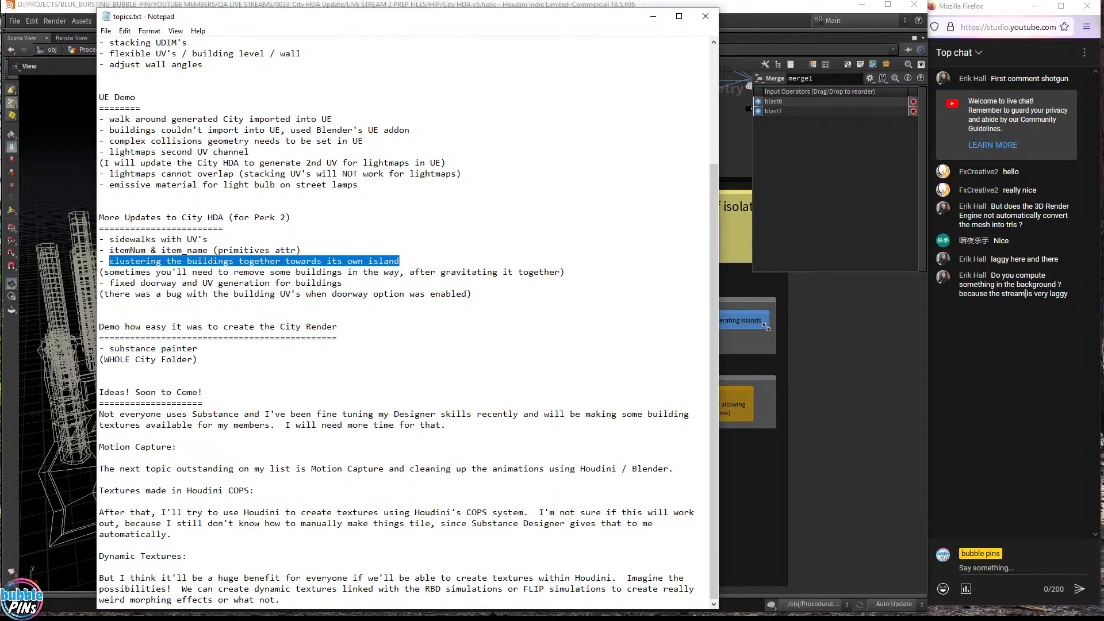
left_click(853, 381)
middle_click_drag(492, 300, 523, 497)
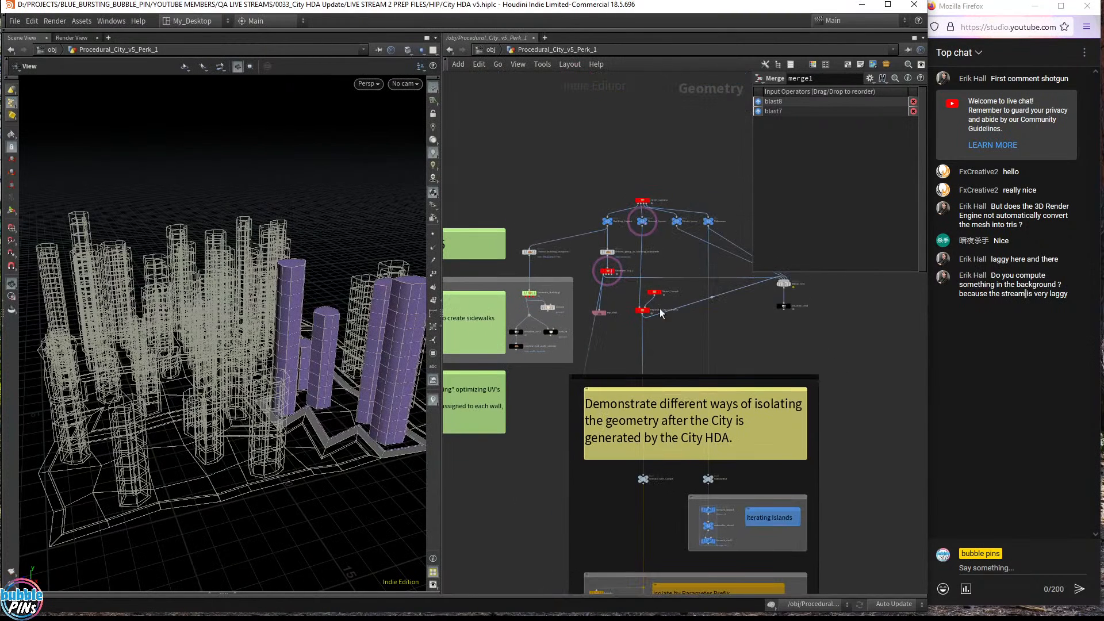
- Display Generate_City1's output and select Street_Layout2 to show its parameters
scroll(660, 308, "up", 5)
middle_click_drag(564, 281, 575, 377)
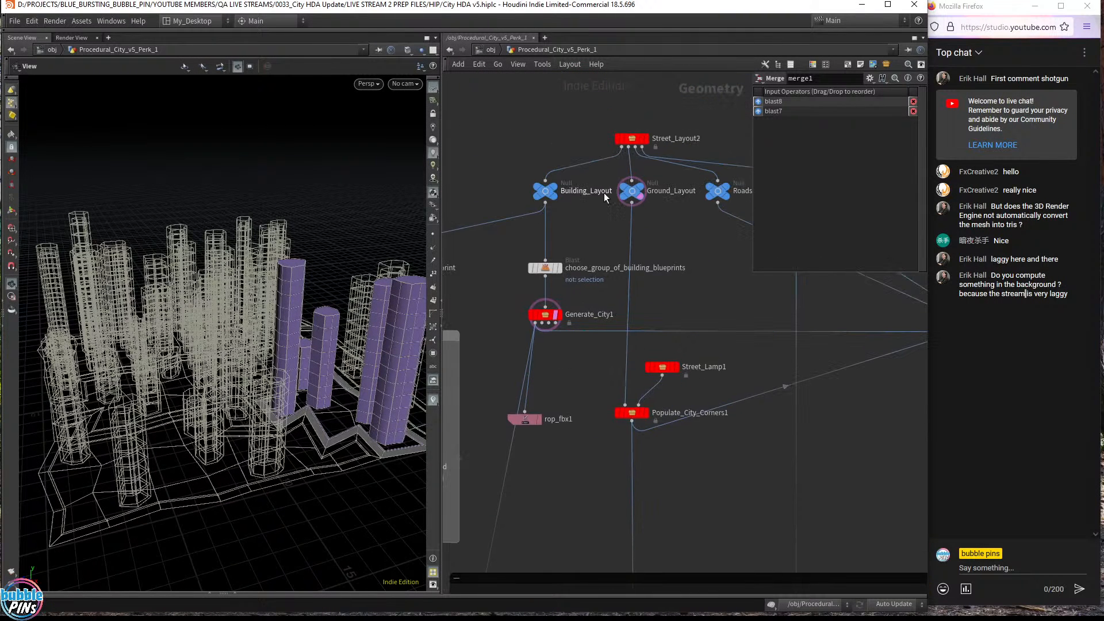
left_click(558, 317)
middle_click_drag(588, 94, 563, 191)
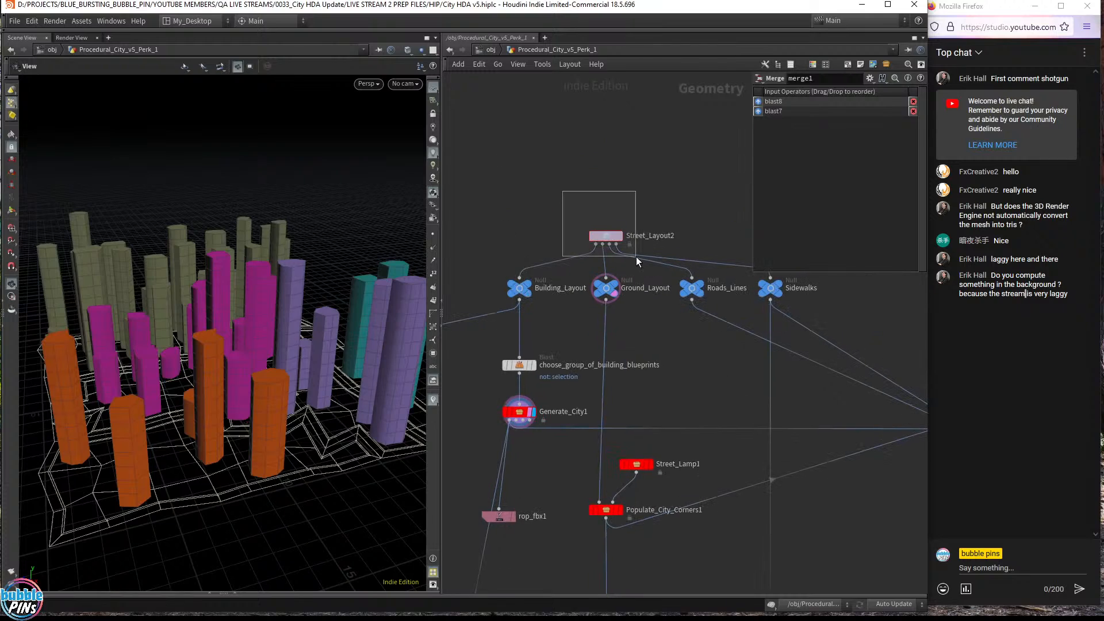
left_click(606, 235)
- Display the Whole_City result and show Street_Layout2's Islands settings: 5 guided islands, seed 4265
left_click_drag(322, 357, 279, 332)
middle_click_drag(727, 371, 359, 304)
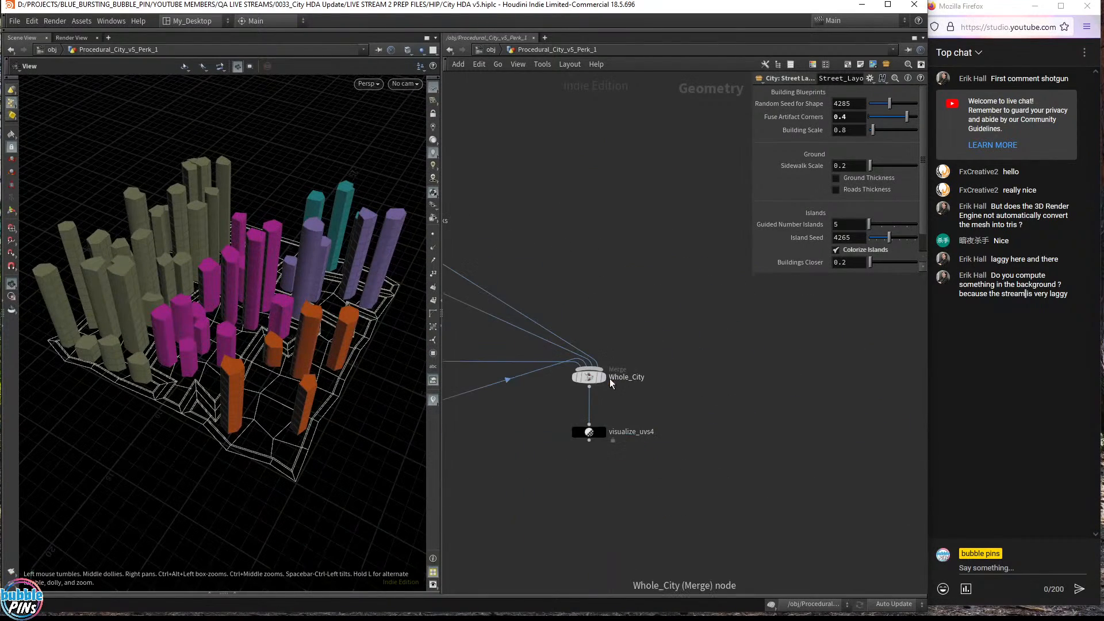
left_click(602, 376)
middle_click_drag(498, 171, 824, 258)
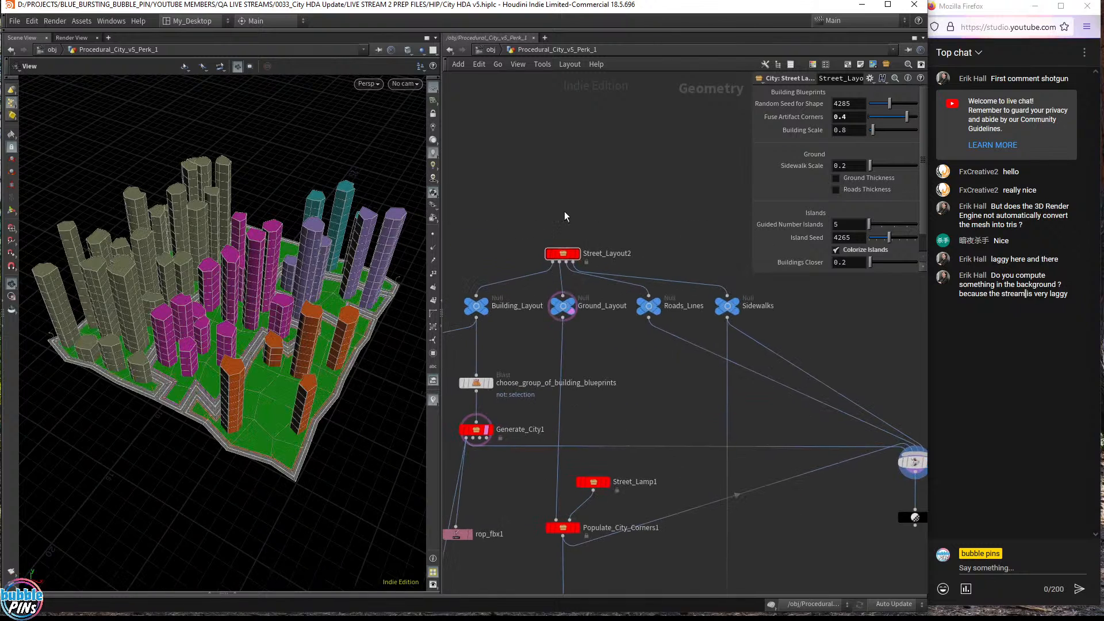
left_click(564, 253)
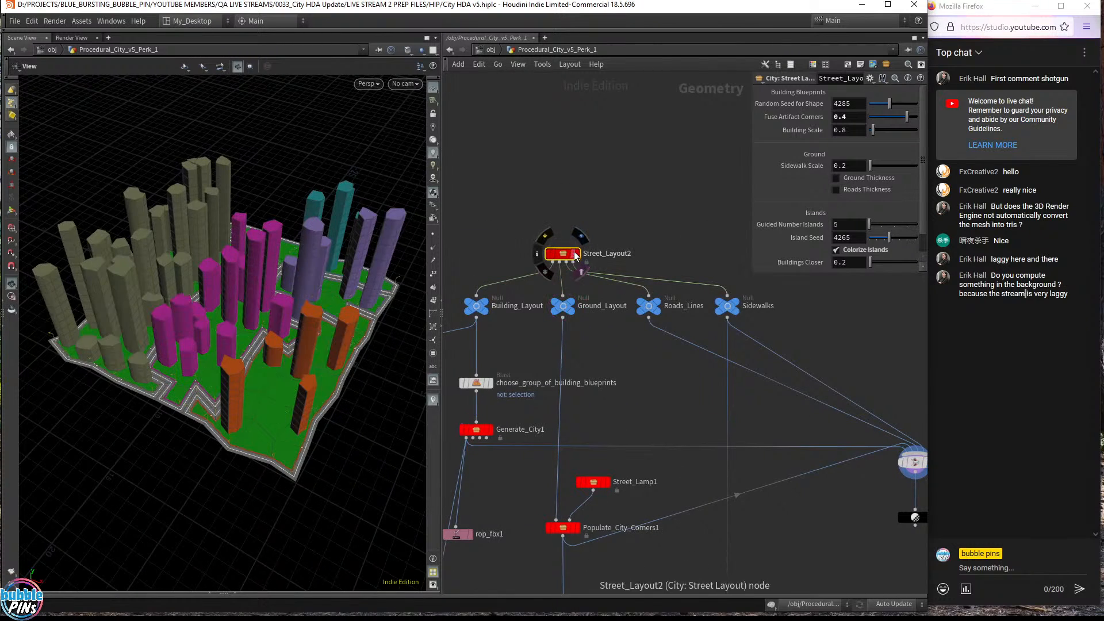
left_click_drag(270, 270, 286, 311)
scroll(285, 312, "up", 5)
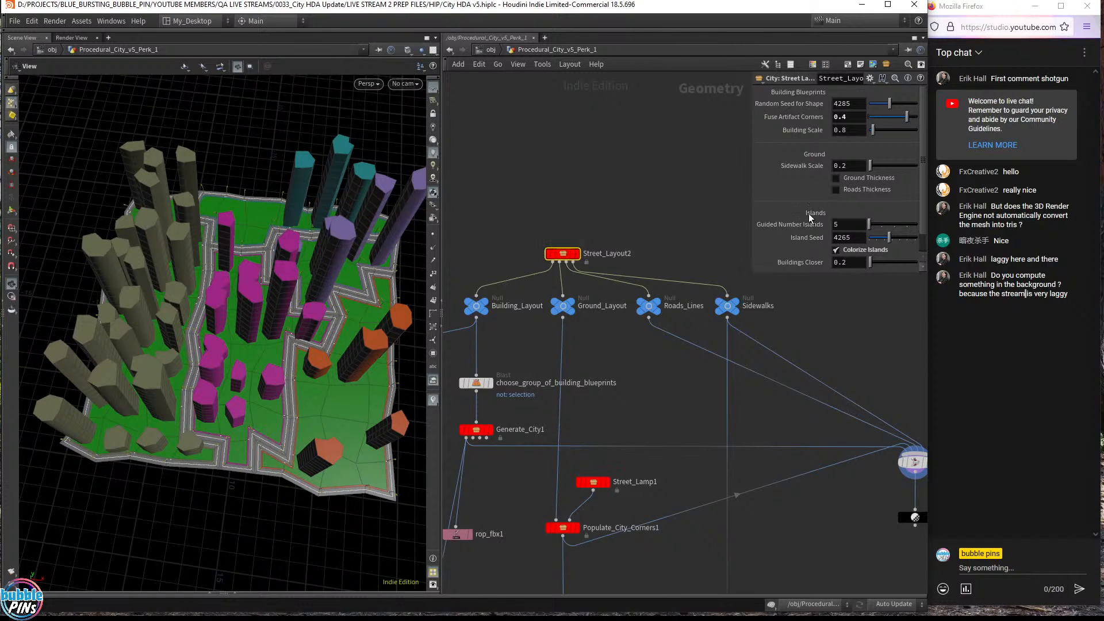
scroll(789, 216, "down", 1)
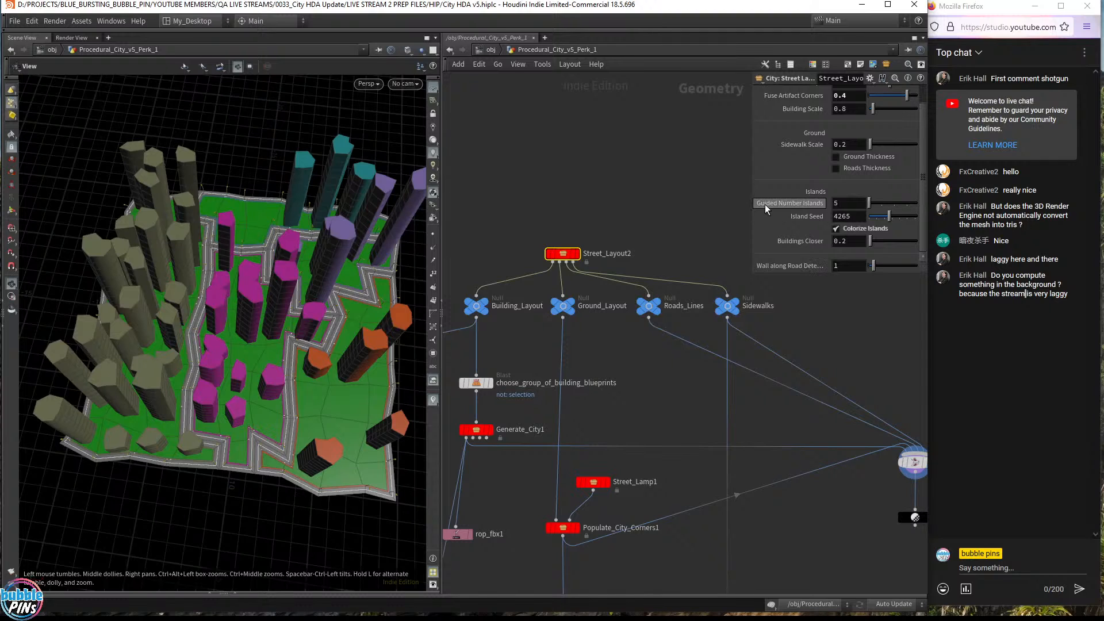
- Change Street_Layout2's Buildings Closer from 0.2 to 0.3
left_click(851, 206)
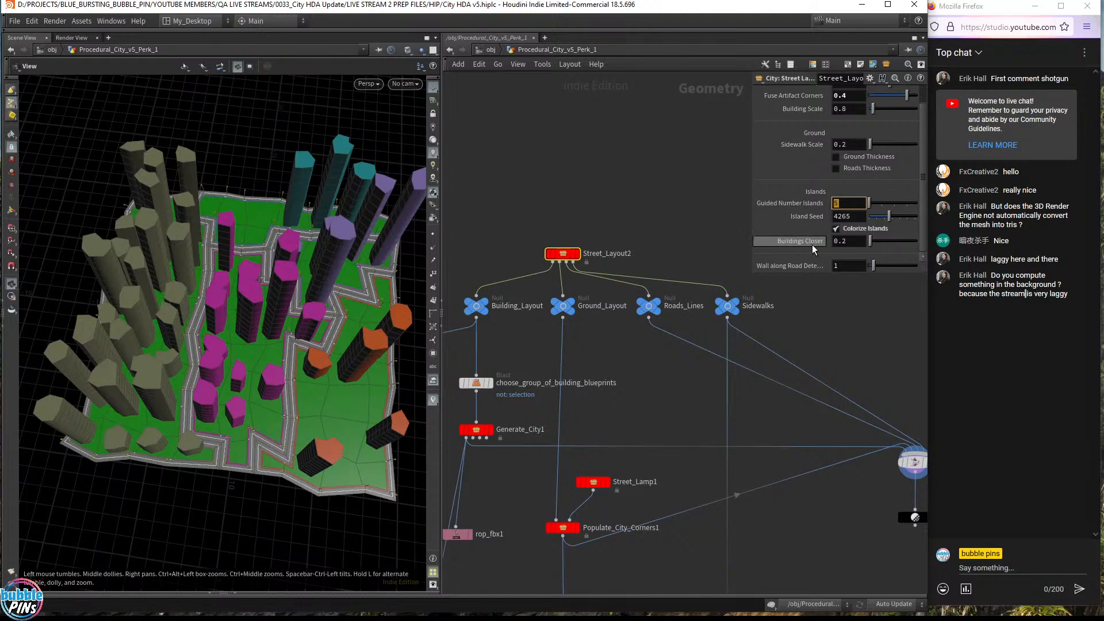
left_click(795, 244)
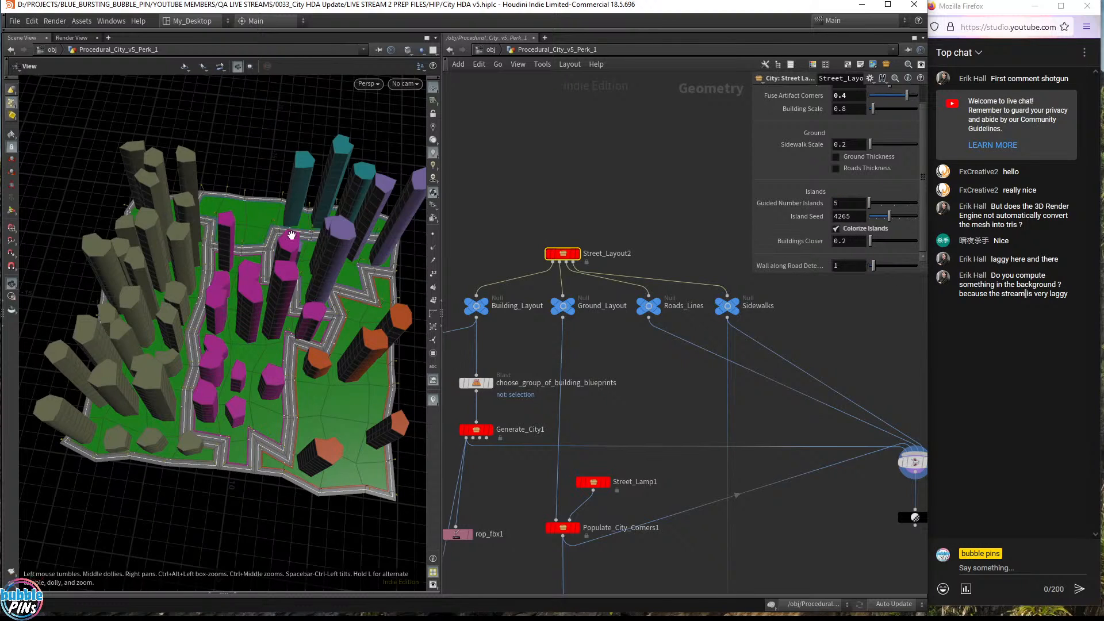
left_click_drag(291, 236, 296, 254)
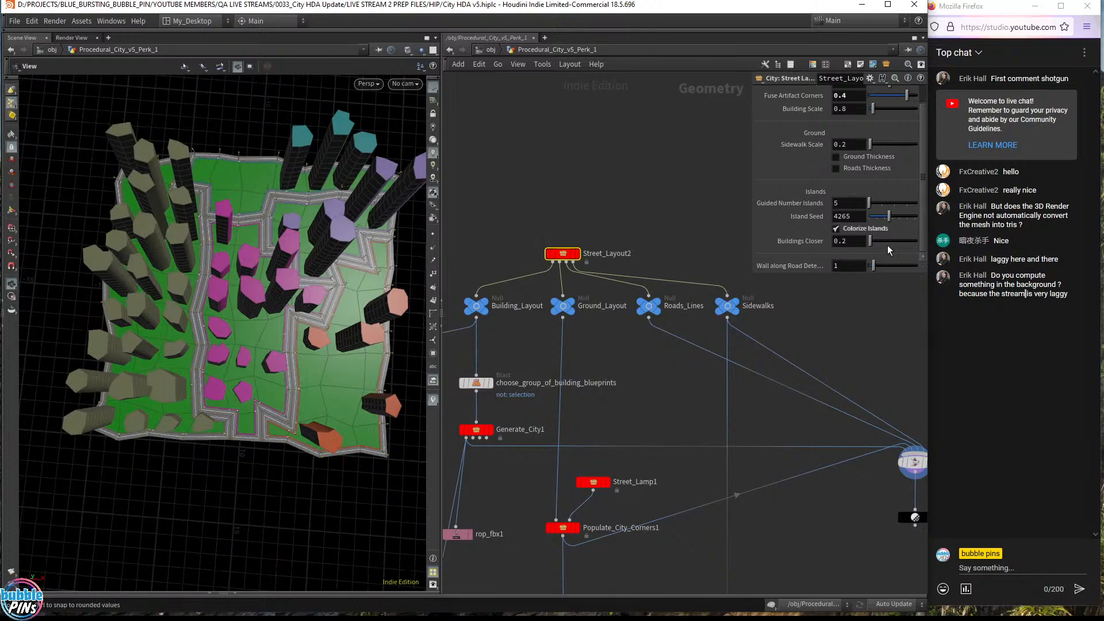
left_click(855, 241)
key("BackSpace")
type("3")
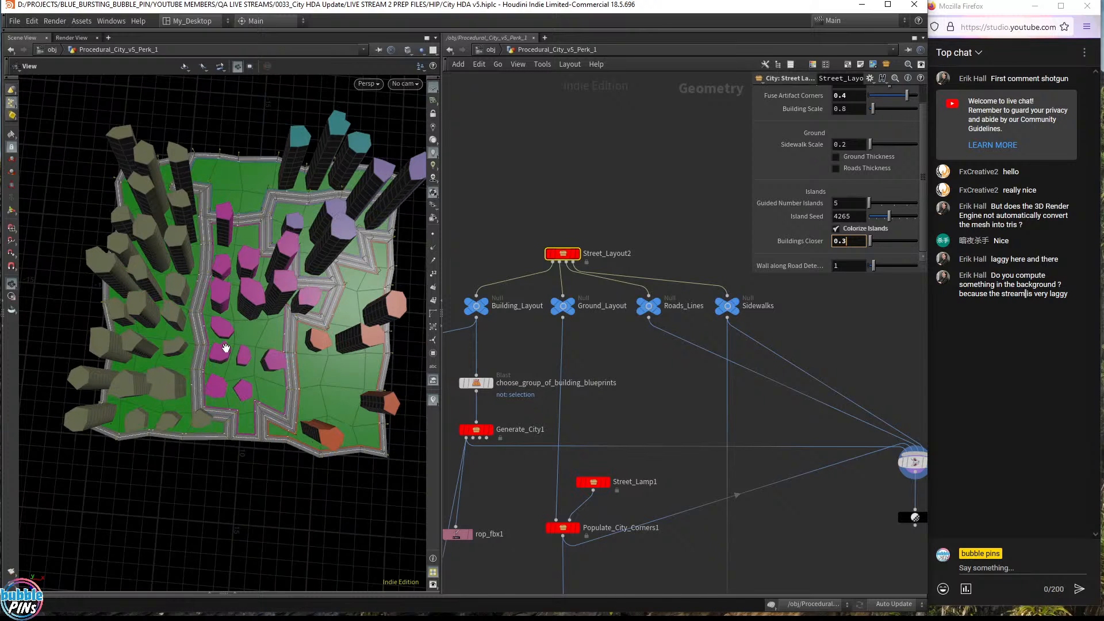
- Inspect the 0.3 layout close up at a road junction, then frame the whole city
left_click_drag(288, 227, 317, 343)
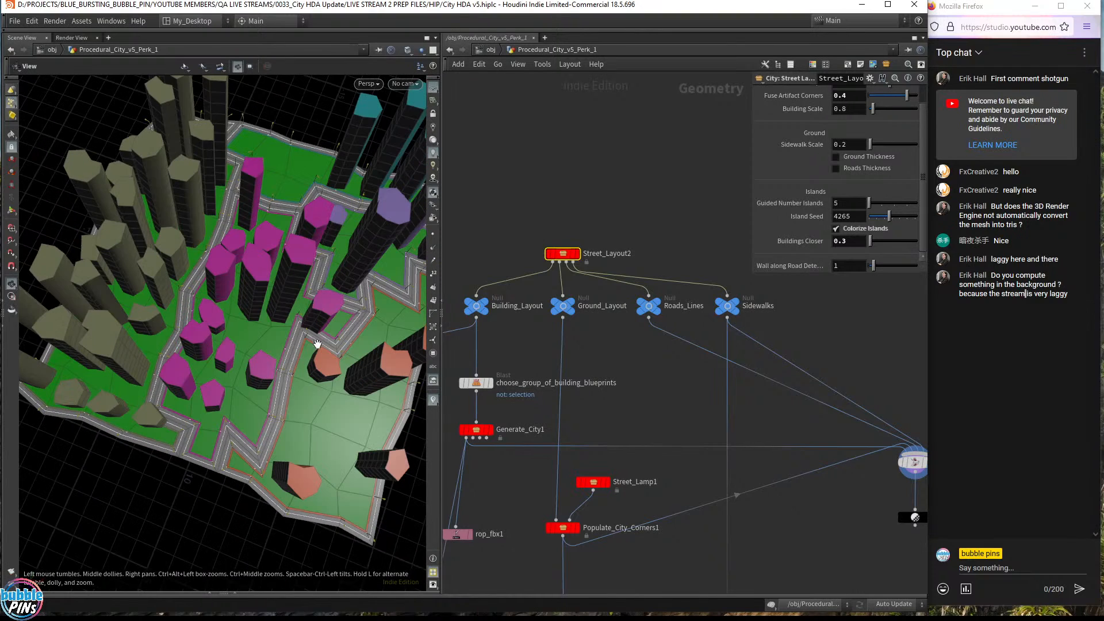
middle_click_drag(297, 326, 710, 285)
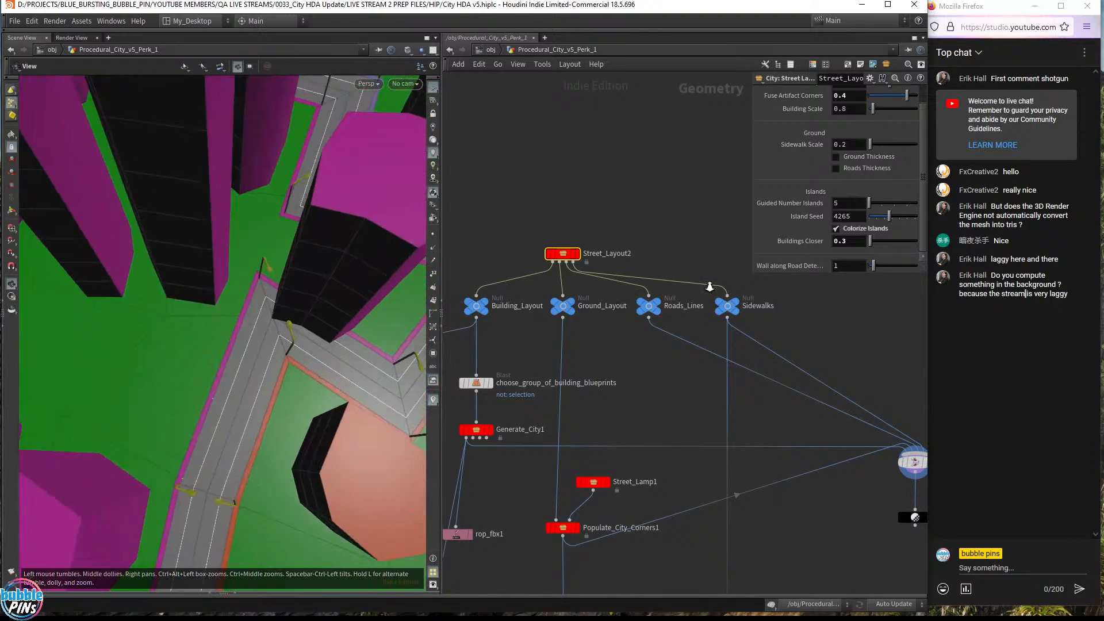
left_click_drag(336, 322, 362, 309)
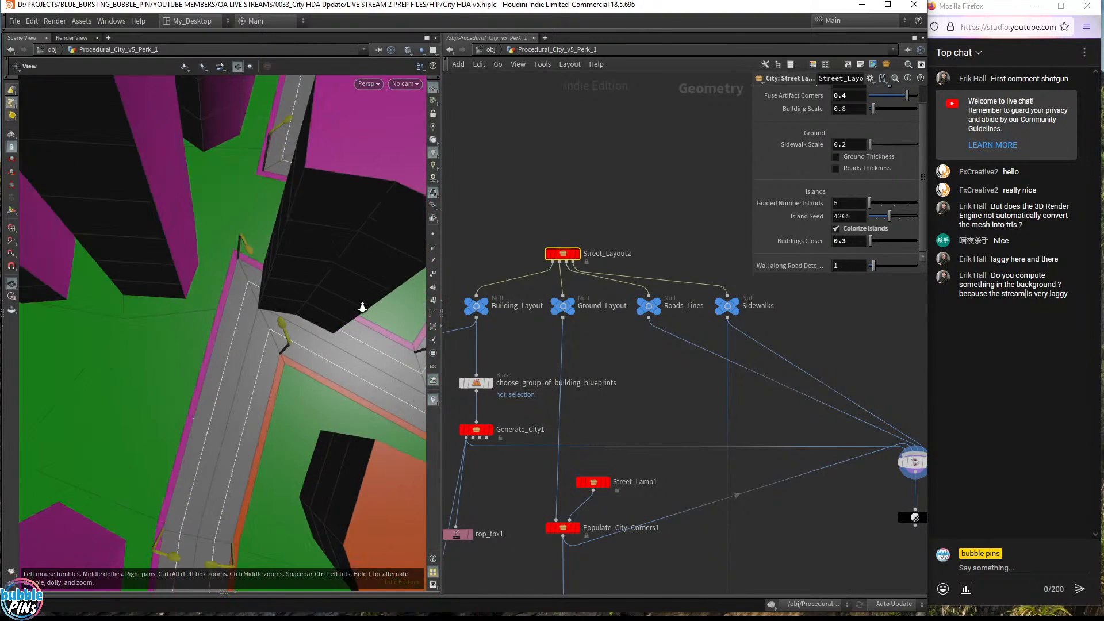
middle_click_drag(362, 309, 450, 295)
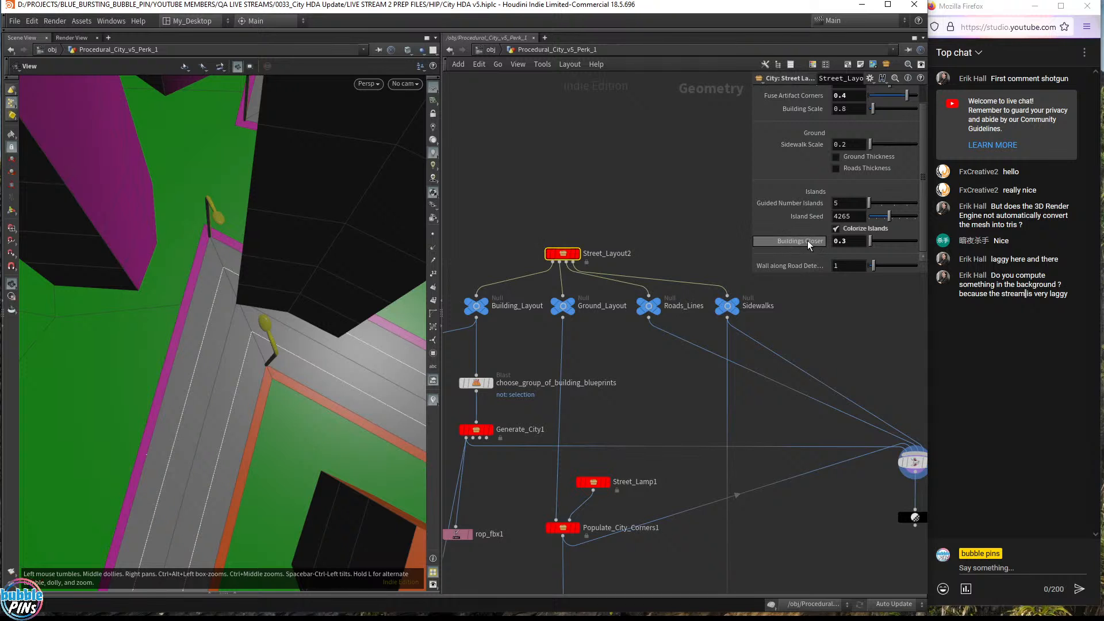
scroll(328, 224, "down", 4)
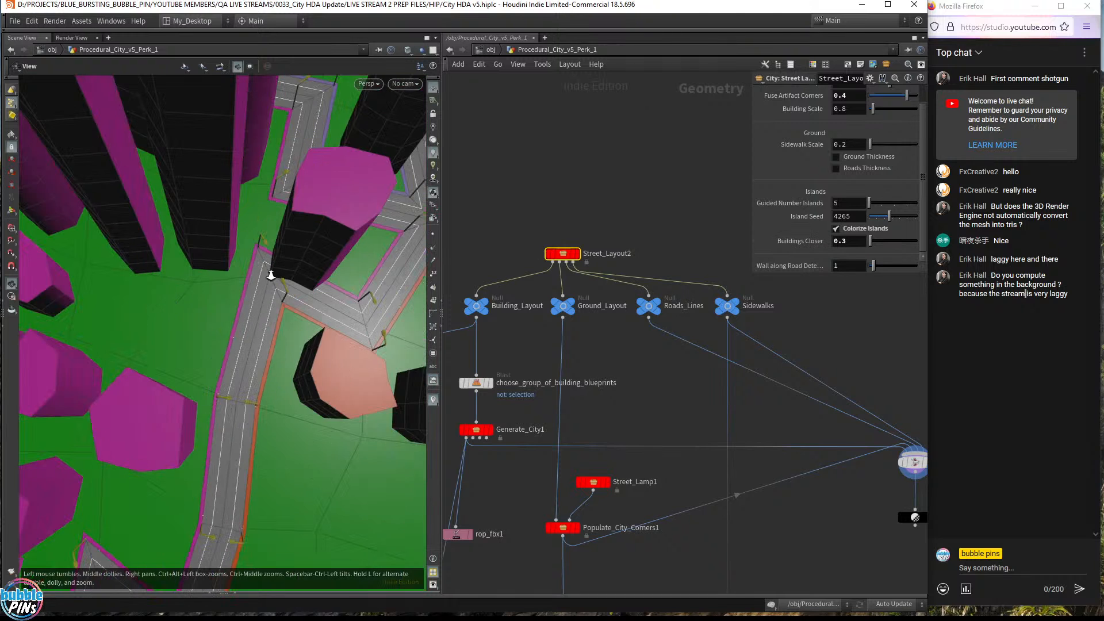
middle_click_drag(271, 275, 237, 254)
right_click_drag(236, 254, 295, 278)
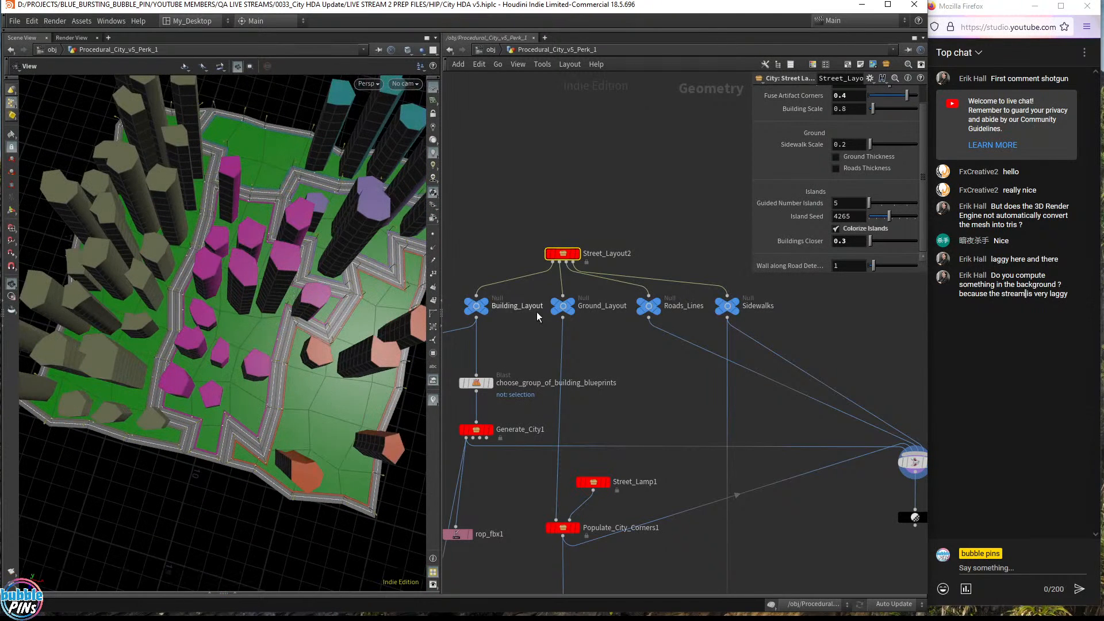
- Raise Buildings Closer to 0.4 and display only Generate_City1's buildings
middle_click_drag(544, 349, 634, 265)
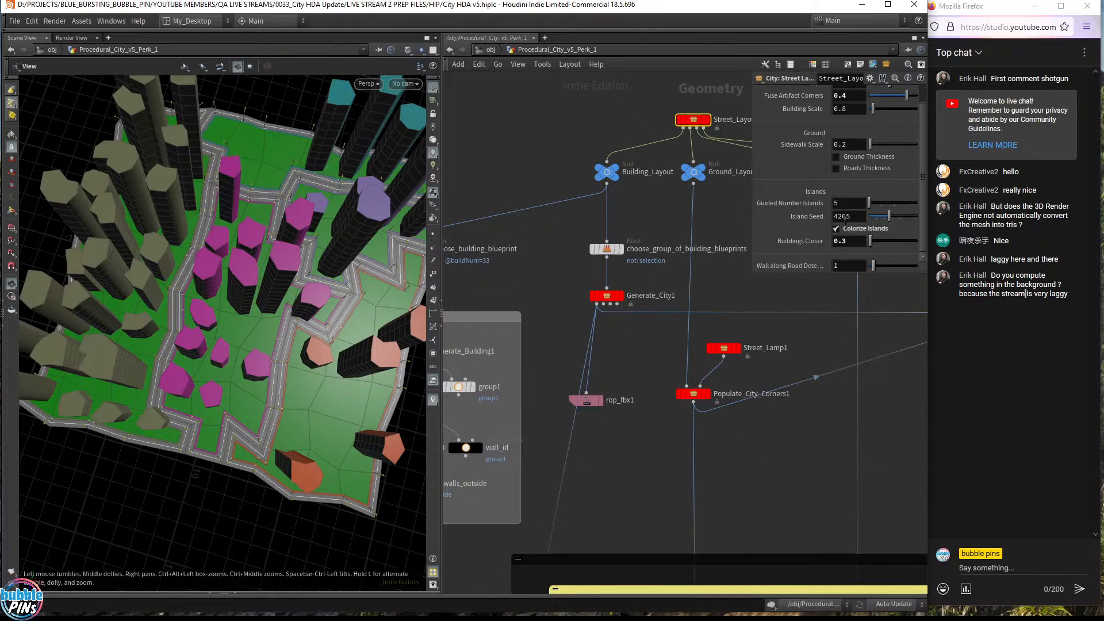
left_click(853, 244)
key("Return")
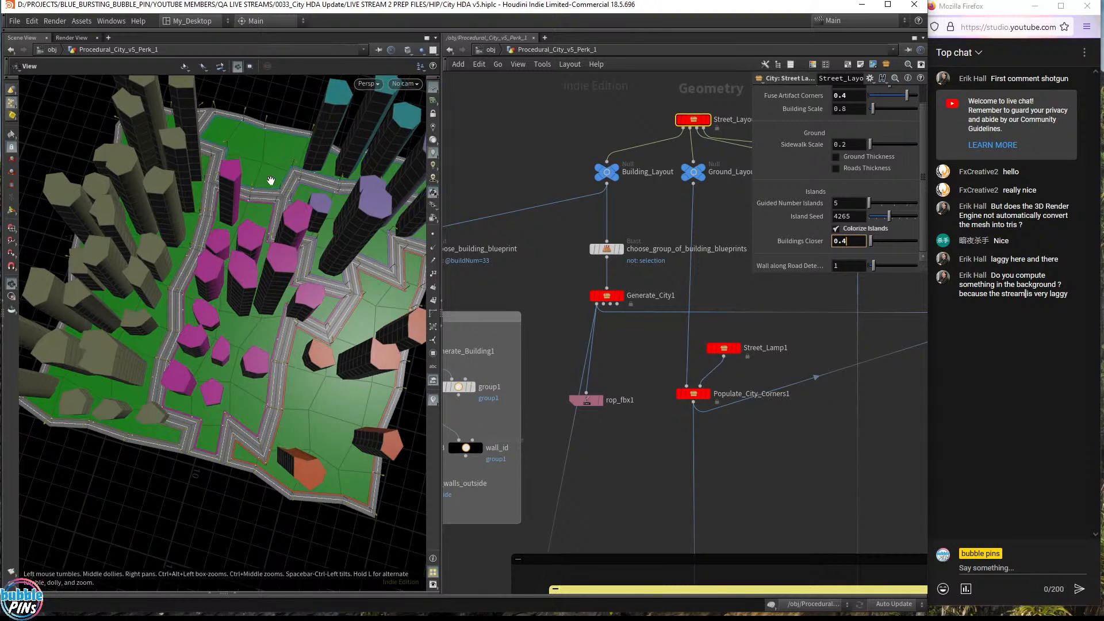
left_click_drag(280, 279, 305, 292)
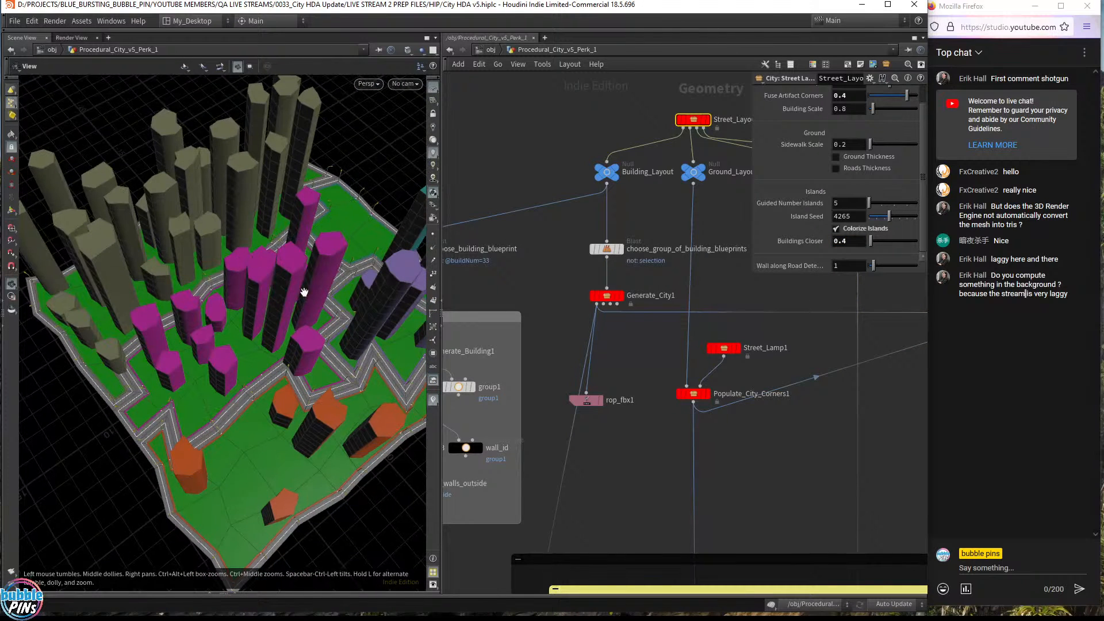
left_click(621, 296)
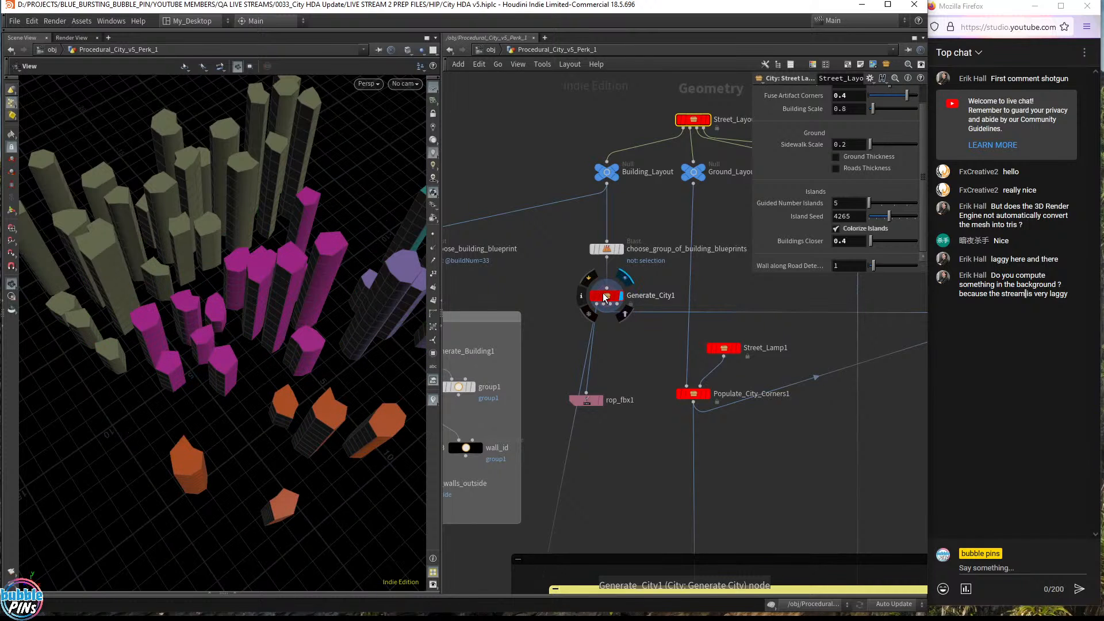
- Add a null1 node on Generate_City1's output and display its numbered buildings
left_click(605, 297)
scroll(624, 302, "up", 3)
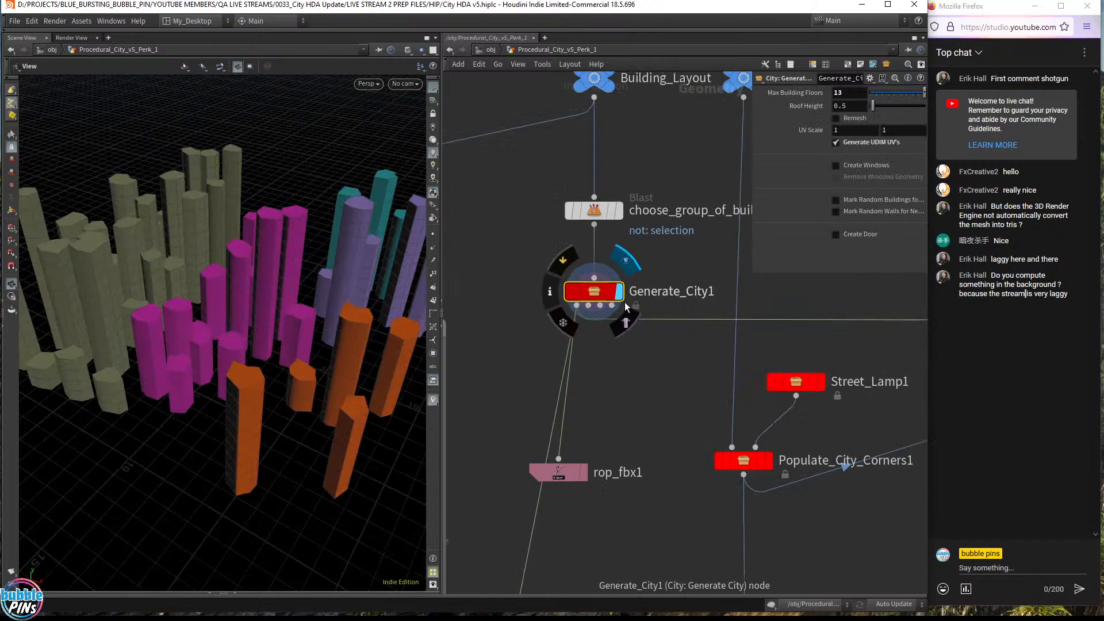
scroll(625, 302, "up", 2)
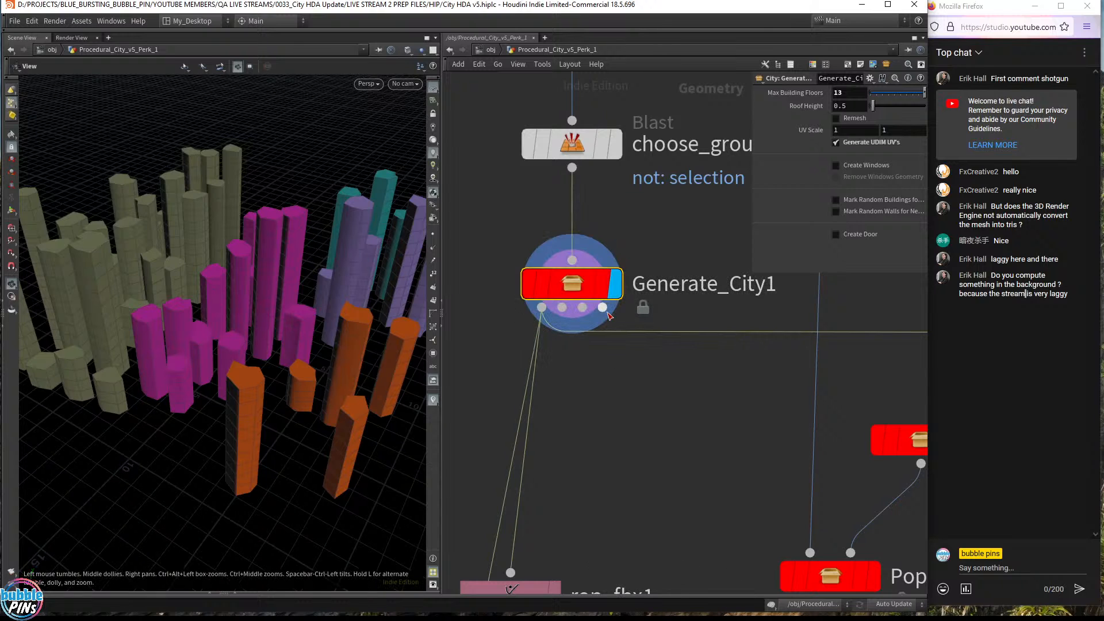
left_click_drag(254, 311, 283, 313)
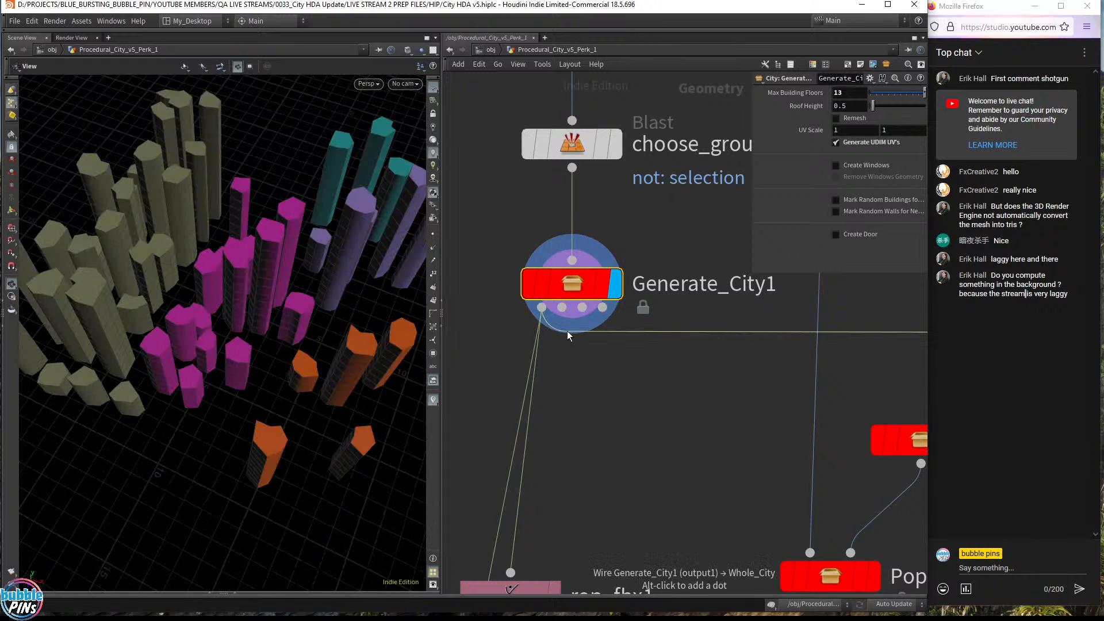
left_click(603, 307)
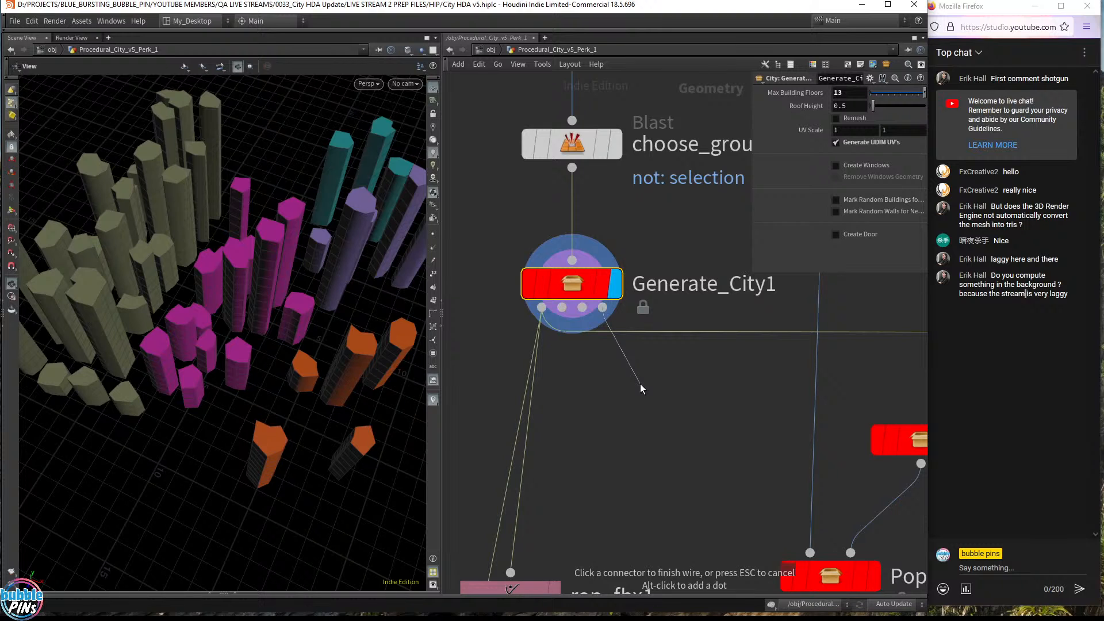
key("Tab")
type("null")
key("Return")
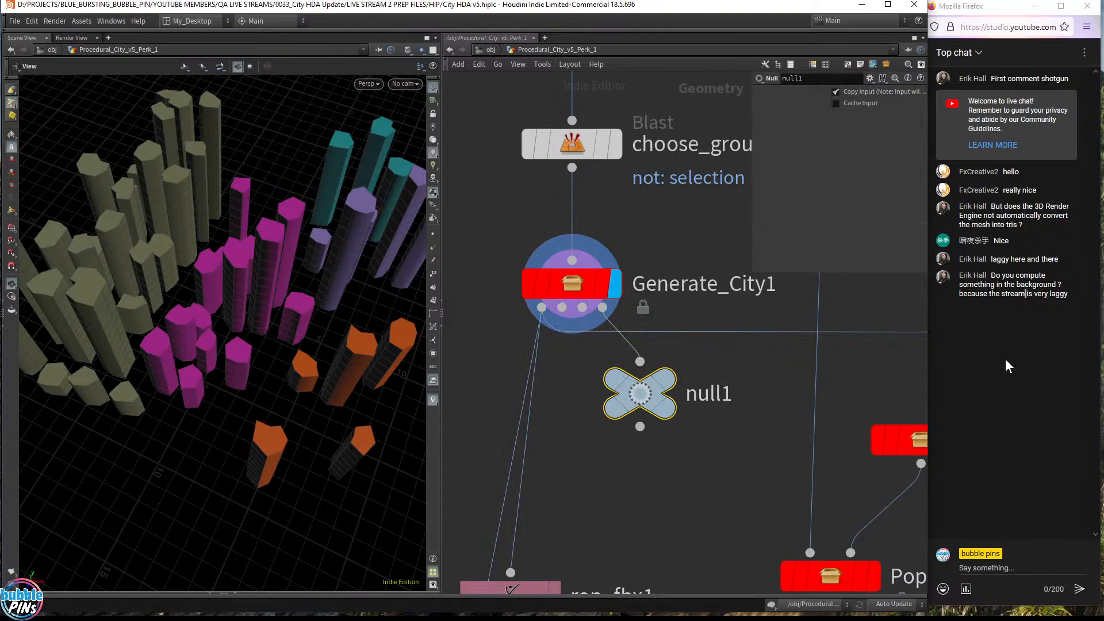
left_click(695, 444)
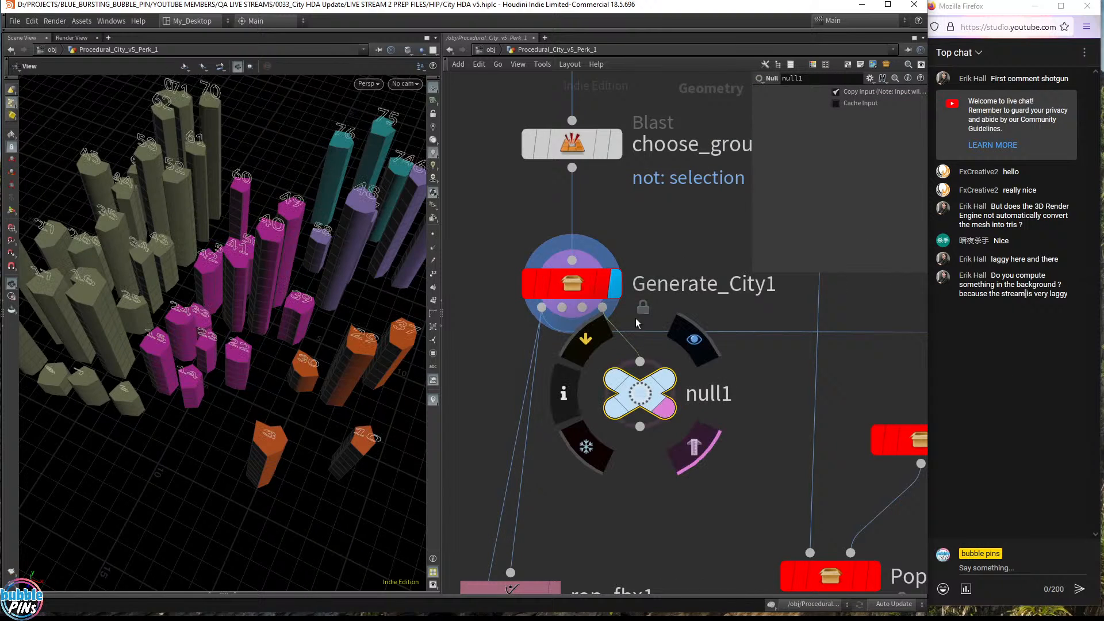
- Display Ground_Layout, then Whole_City to show the full city on green ground with roads
scroll(788, 352, "down", 3)
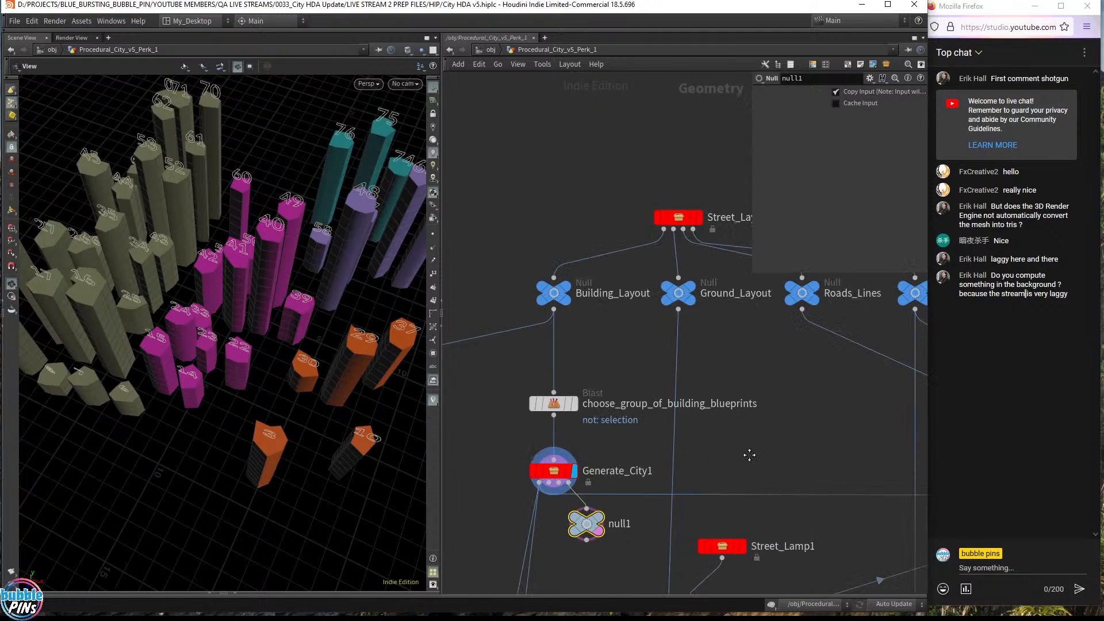
left_click(688, 297)
scroll(802, 442, "down", 3)
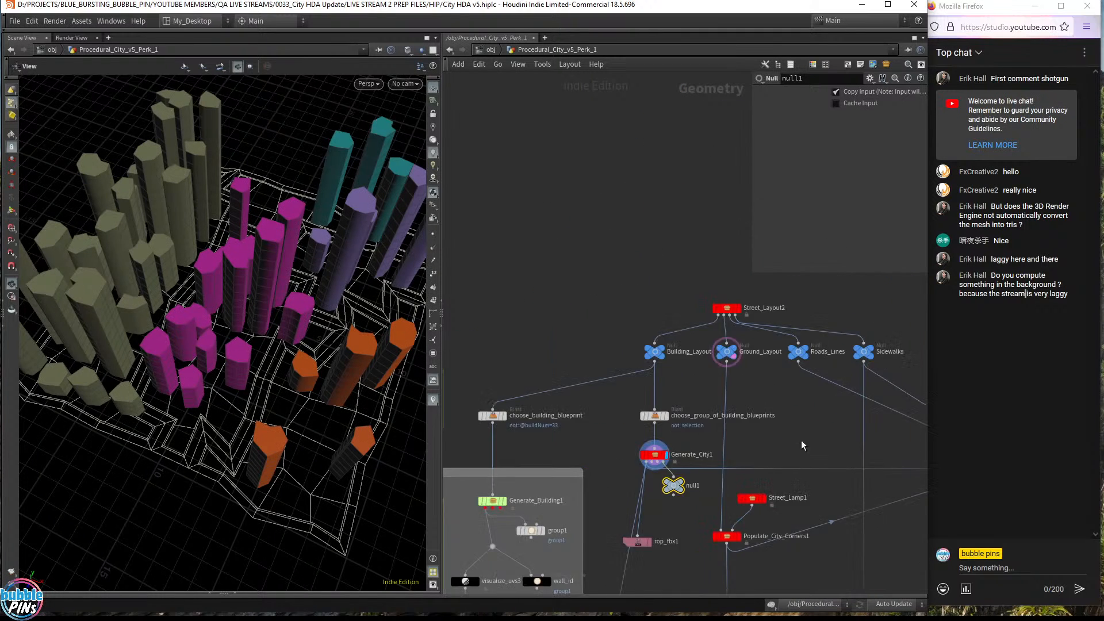
middle_click_drag(804, 443, 578, 372)
left_click(799, 407)
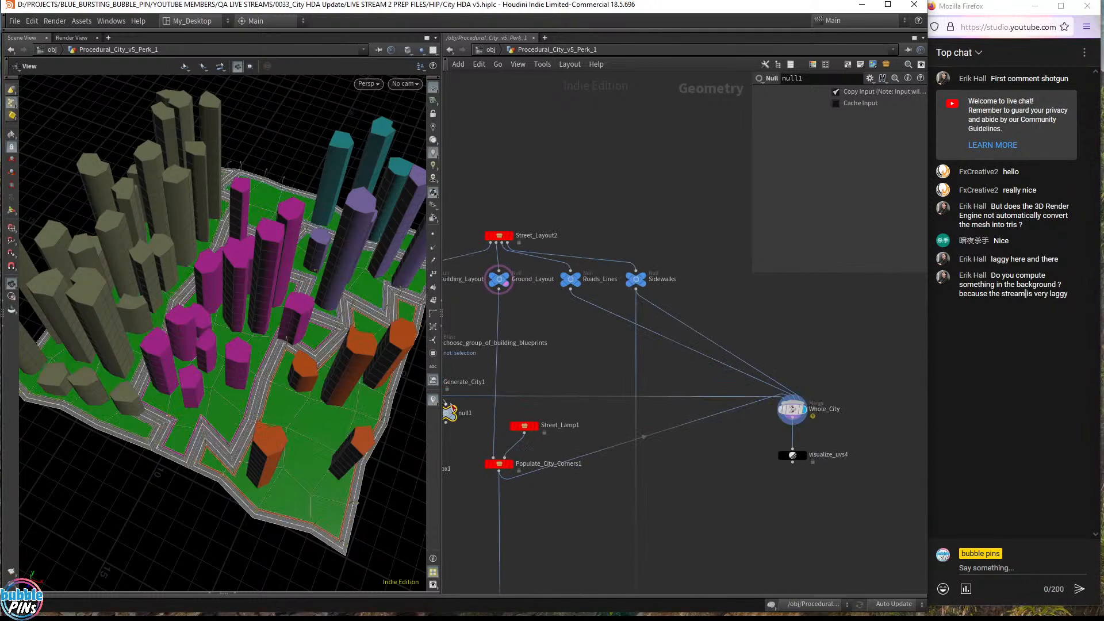
left_click_drag(222, 355, 231, 308)
scroll(482, 377, "up", 4)
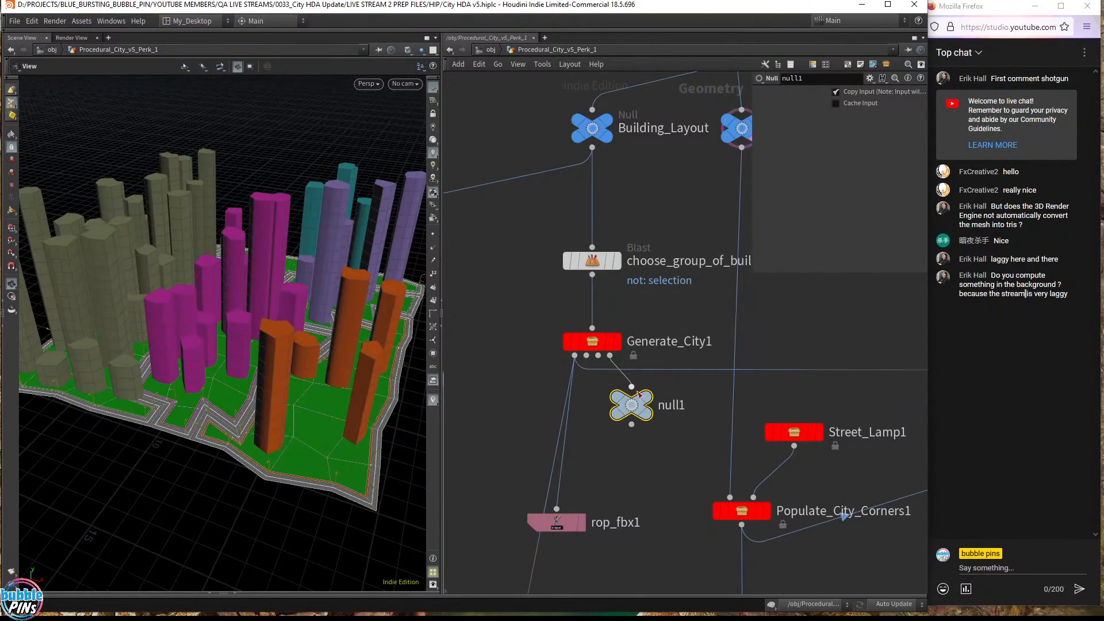
- Template null1 to overlay building numbers and view lot 39 from above
mouse_move(639, 414)
left_click(652, 433)
left_click_drag(311, 345, 352, 351)
middle_click_drag(352, 351, 681, 307)
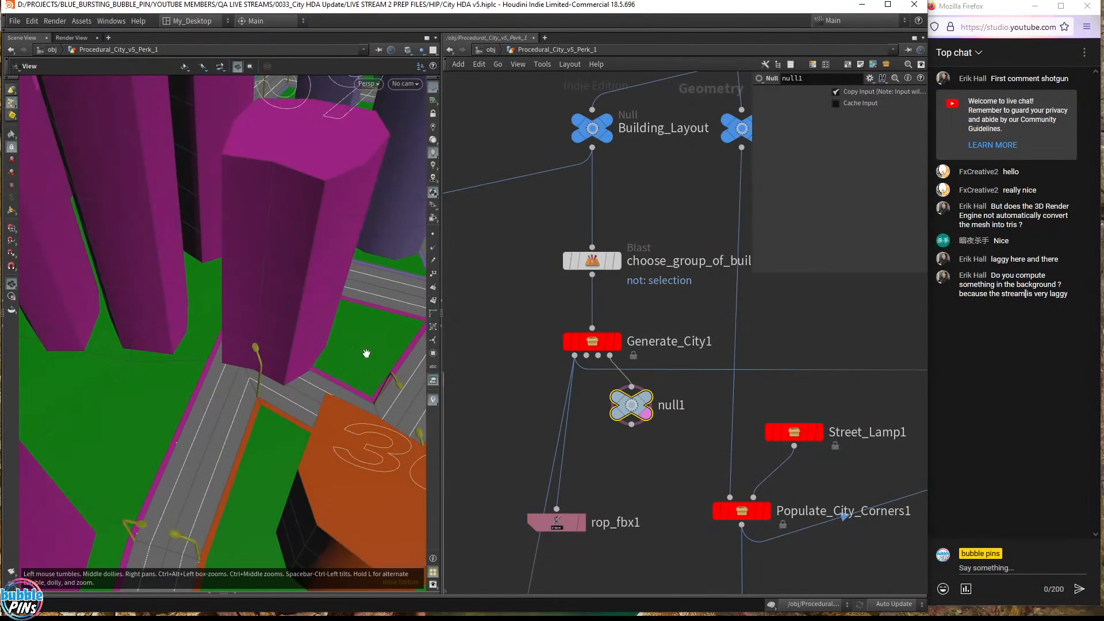
left_click_drag(294, 364, 272, 313)
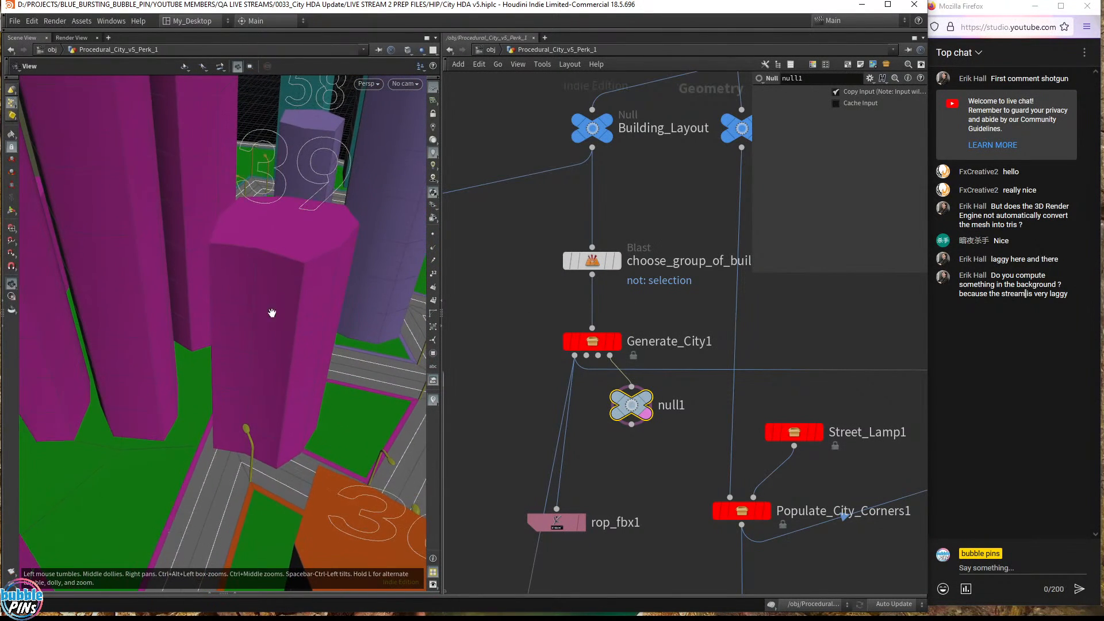
middle_click_drag(577, 361, 585, 296)
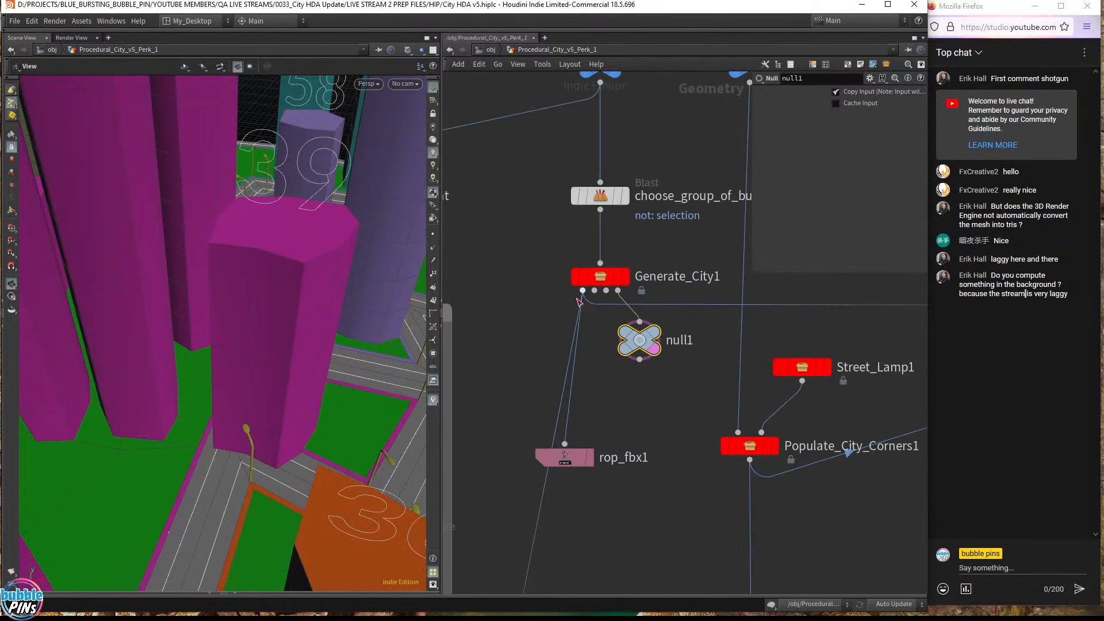
left_click(583, 292)
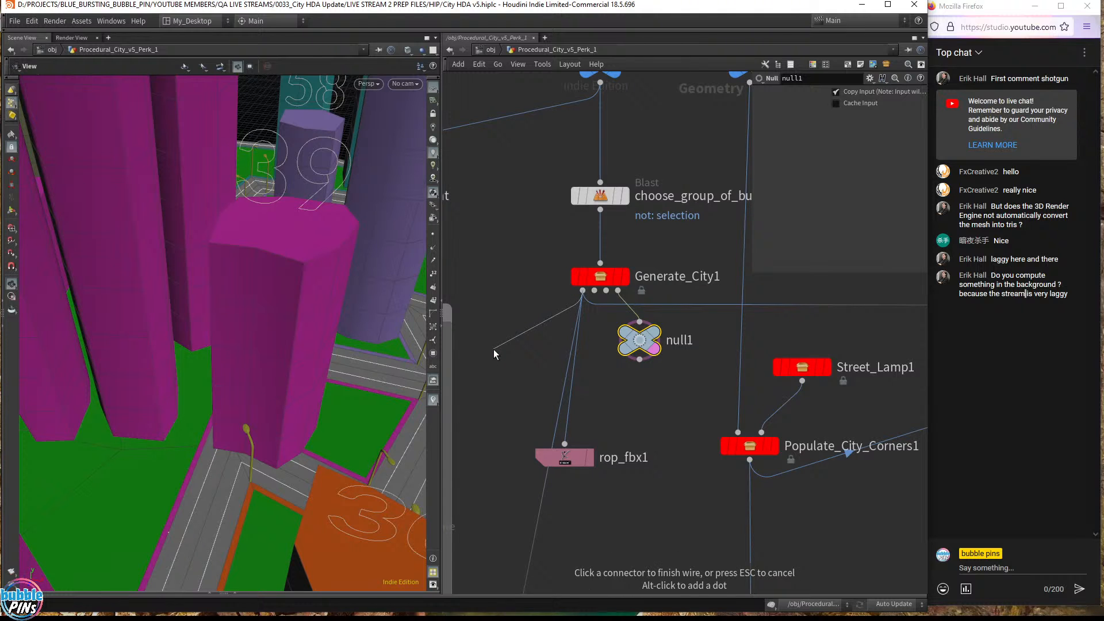
key("Tab")
type("bl")
key("Return")
left_click(493, 350)
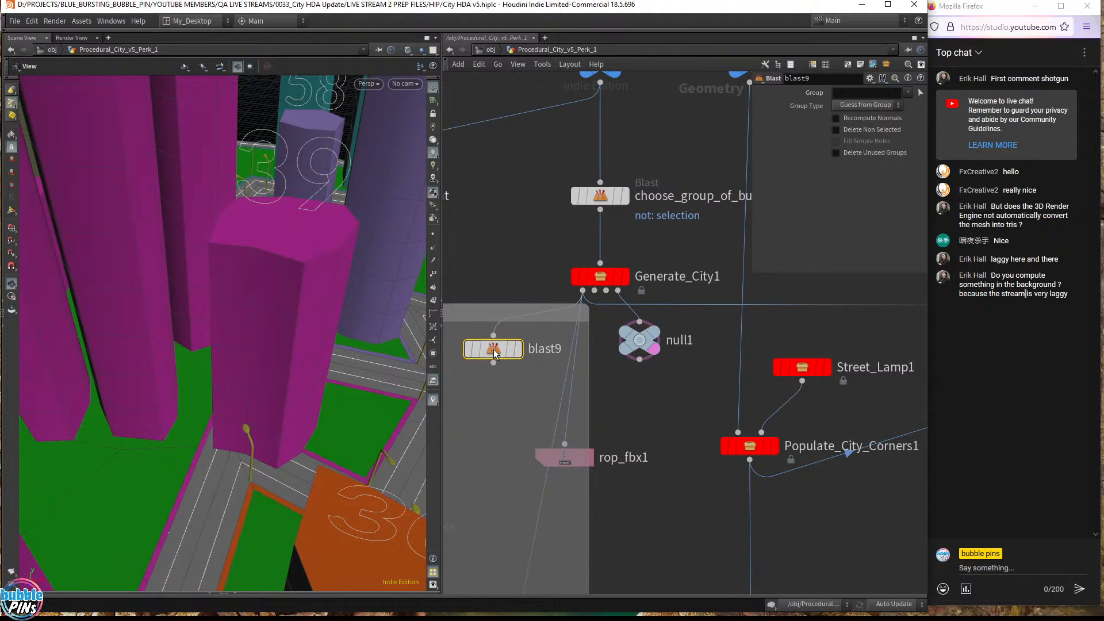
left_click_drag(489, 357, 512, 353)
left_click(879, 96)
type("@")
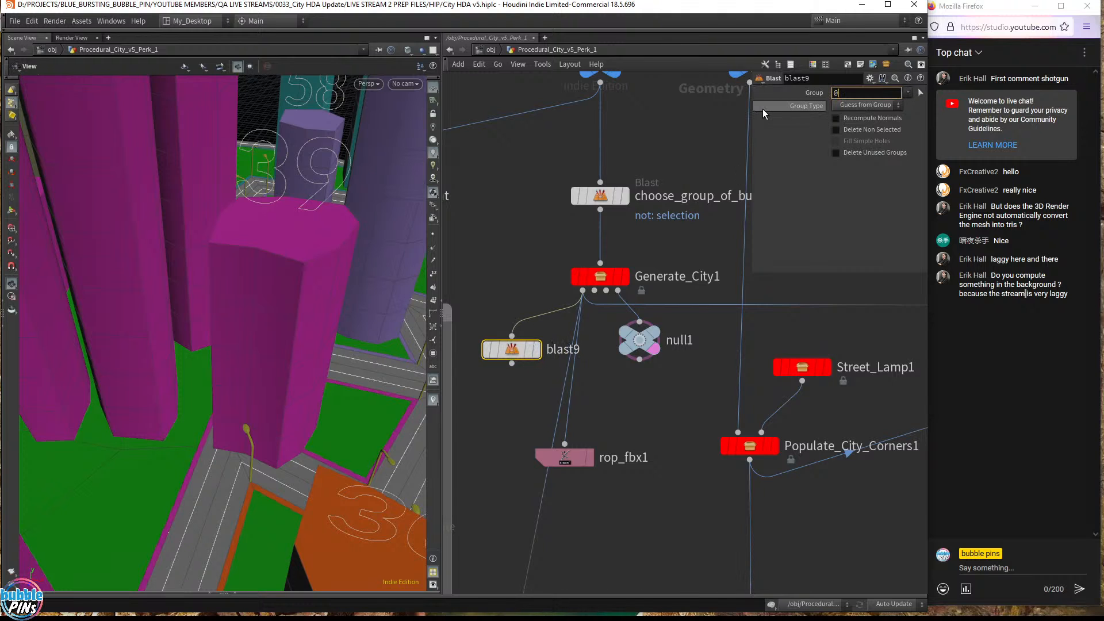
type("buildNum=39")
left_click(719, 160)
- Inspect building 39 and its roads close up, then the whole city, and bring up the notes
scroll(656, 367, "down", 1)
left_click_drag(699, 315, 544, 386)
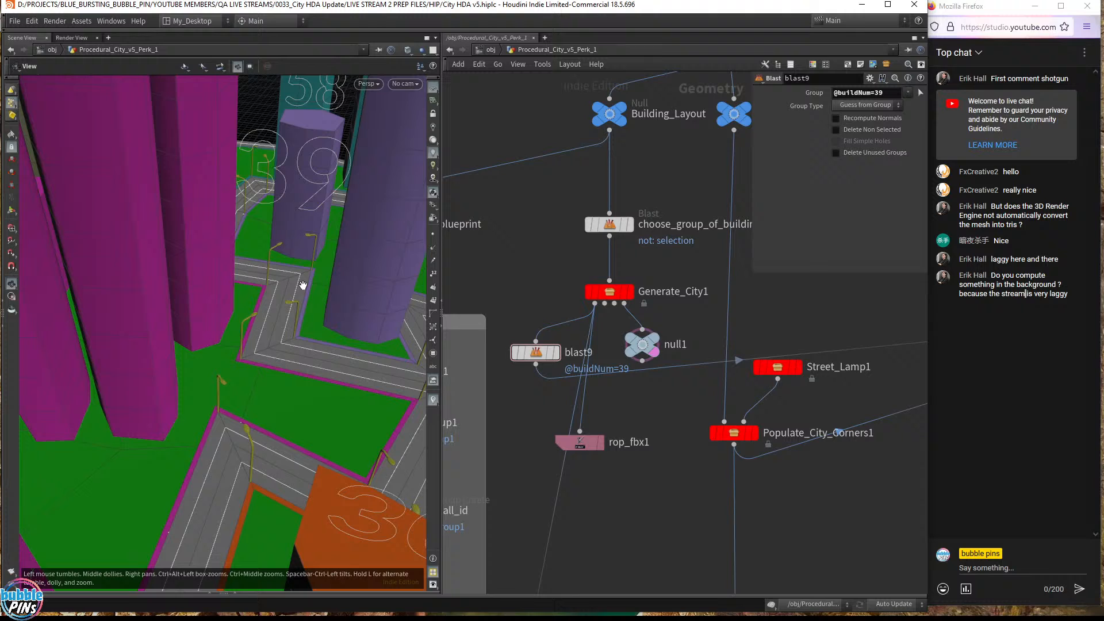
scroll(305, 274, "down", 10)
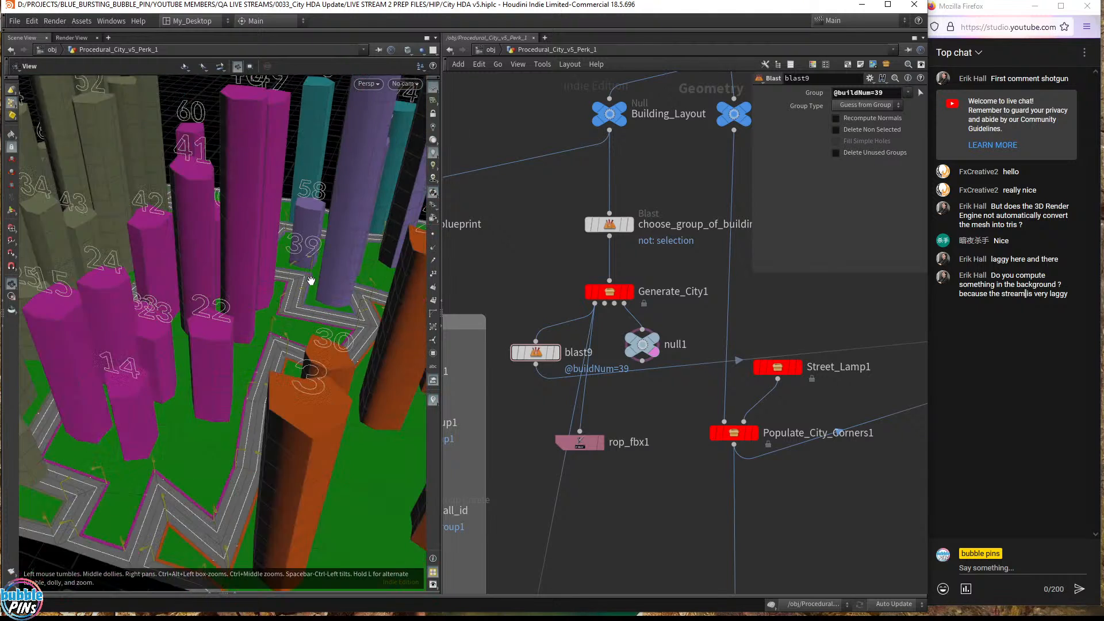
left_click_drag(207, 292, 313, 321)
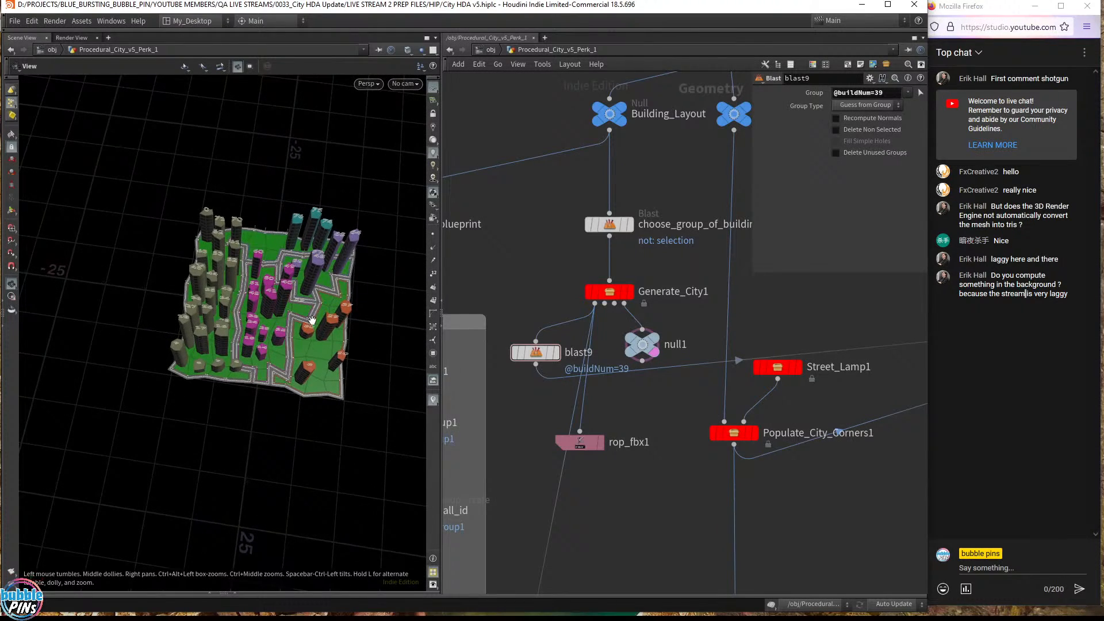
middle_click_drag(296, 319, 730, 262)
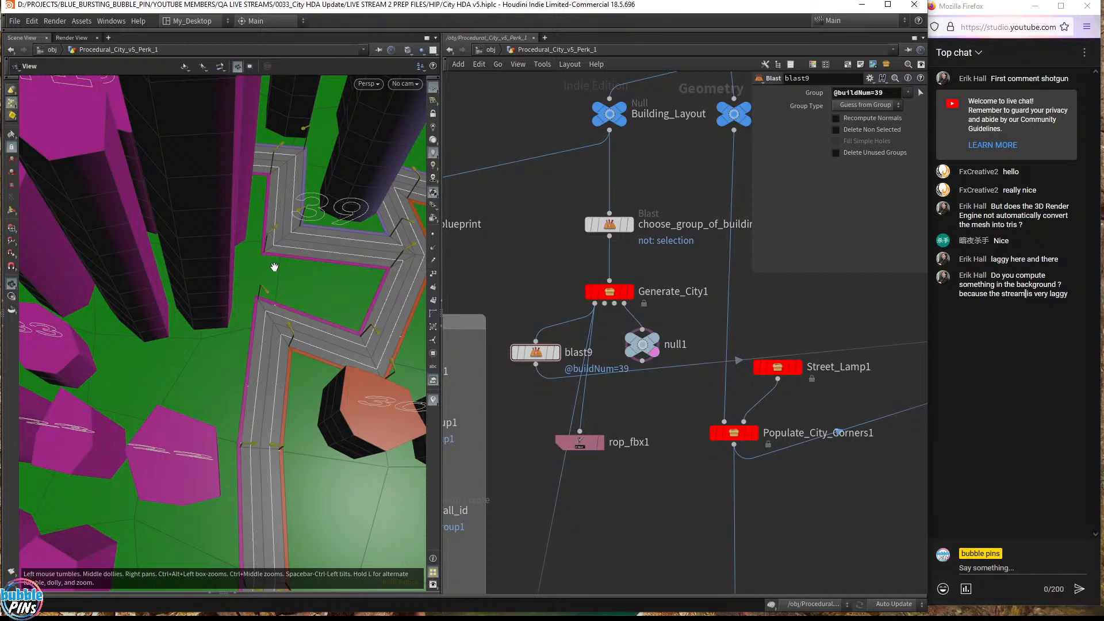
left_click_drag(260, 282, 269, 308)
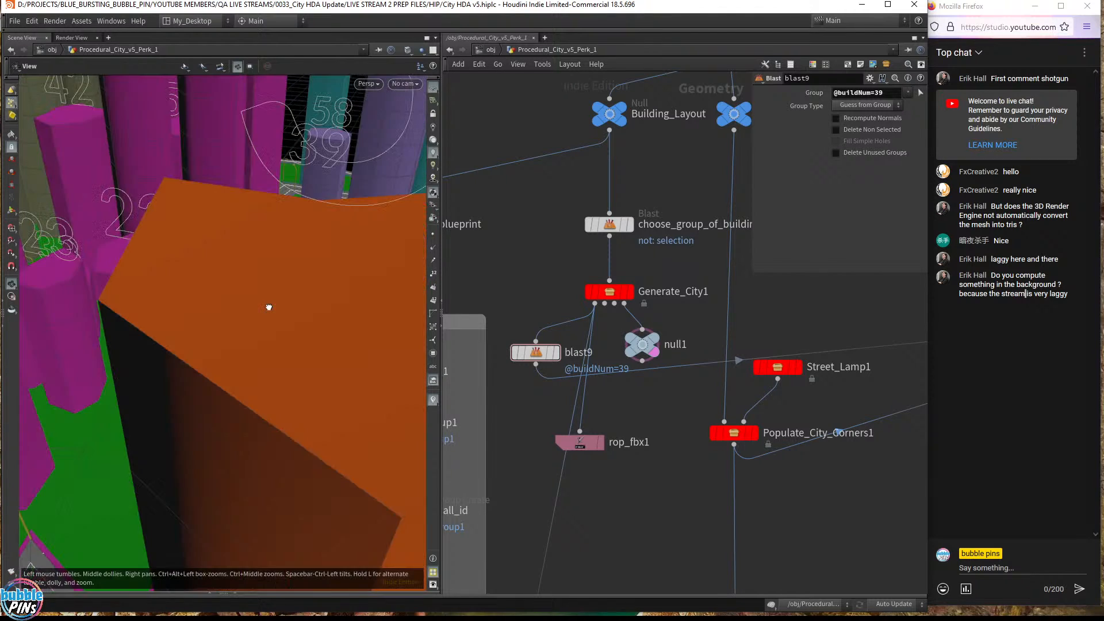
middle_click_drag(340, 295, 55, 386)
left_click_drag(252, 341, 274, 369)
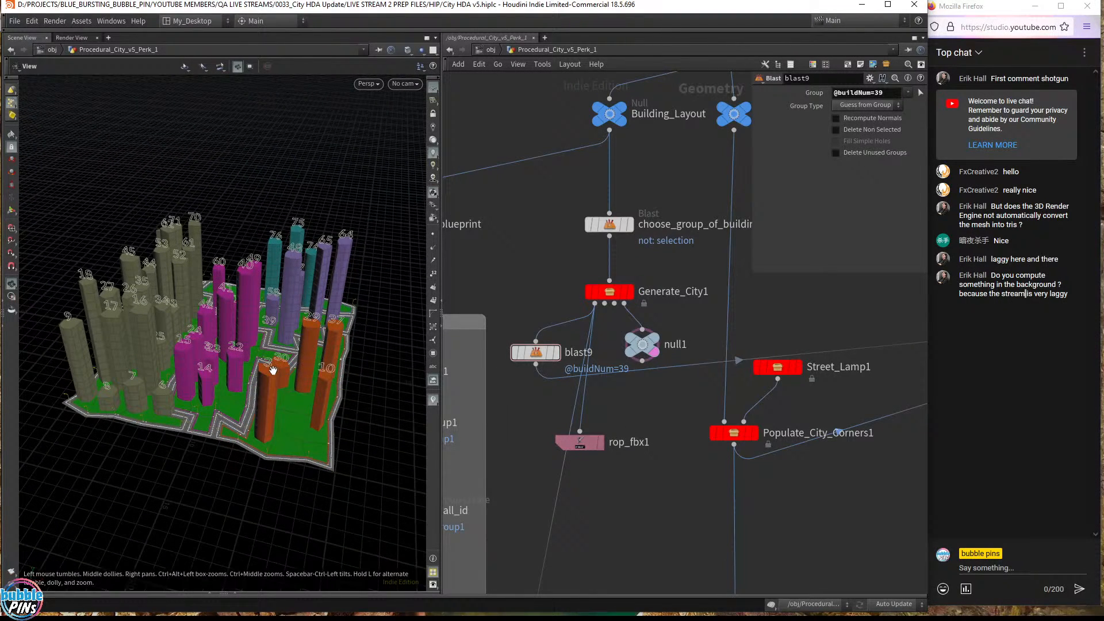
key("alt+Tab")
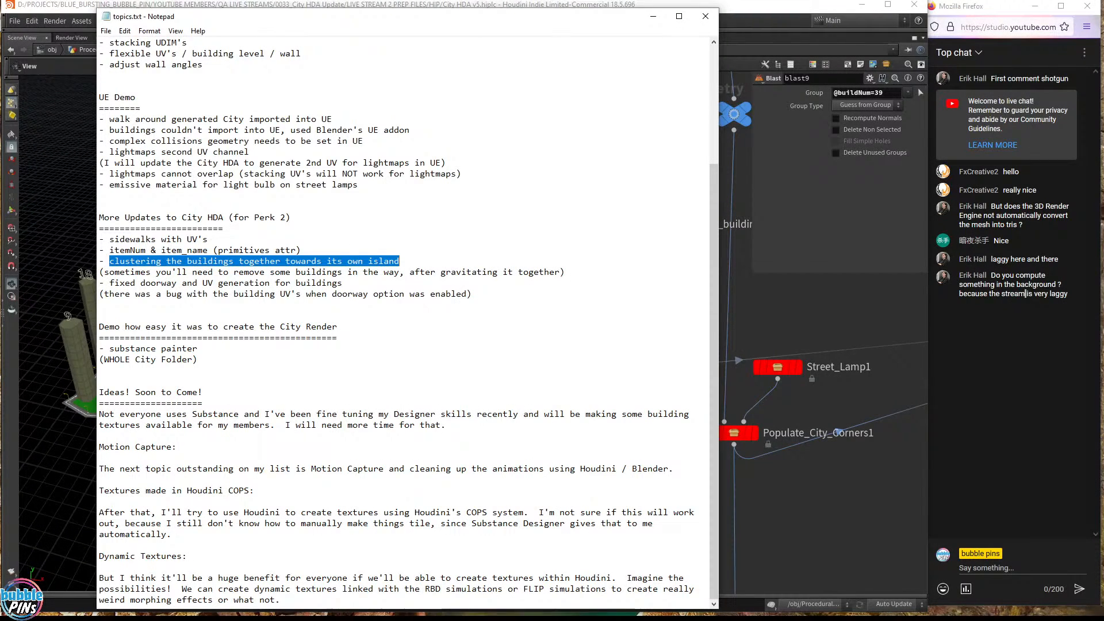
- Highlight the notes on removing buildings and the fixed doorway UV bug
left_click_drag(567, 272, 99, 273)
left_click(300, 283)
left_click_drag(343, 283, 104, 283)
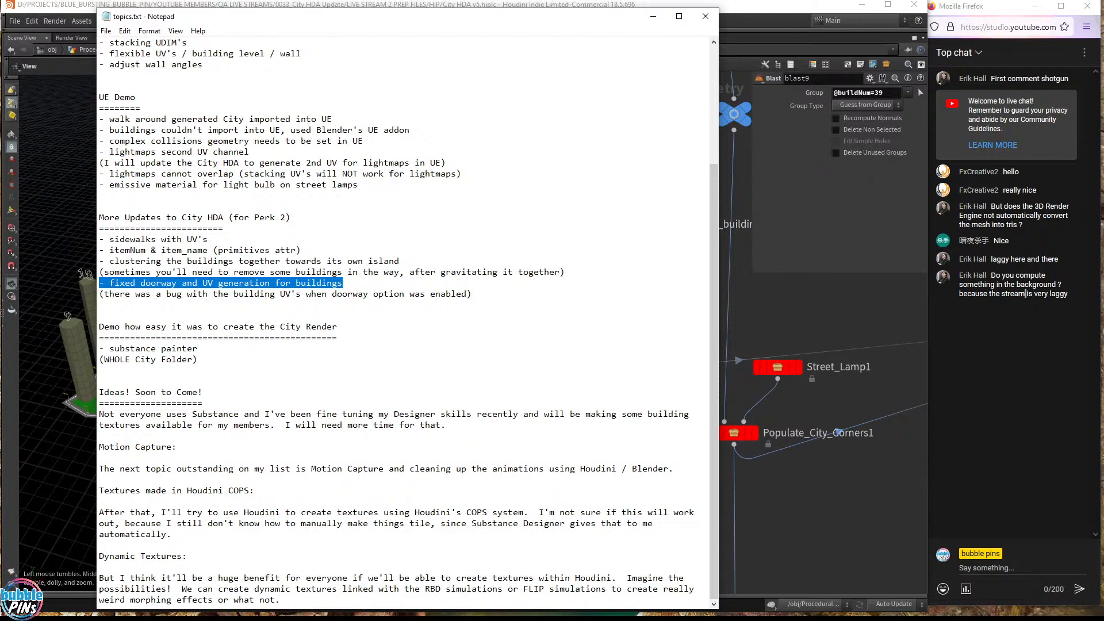
left_click_drag(115, 293, 414, 294)
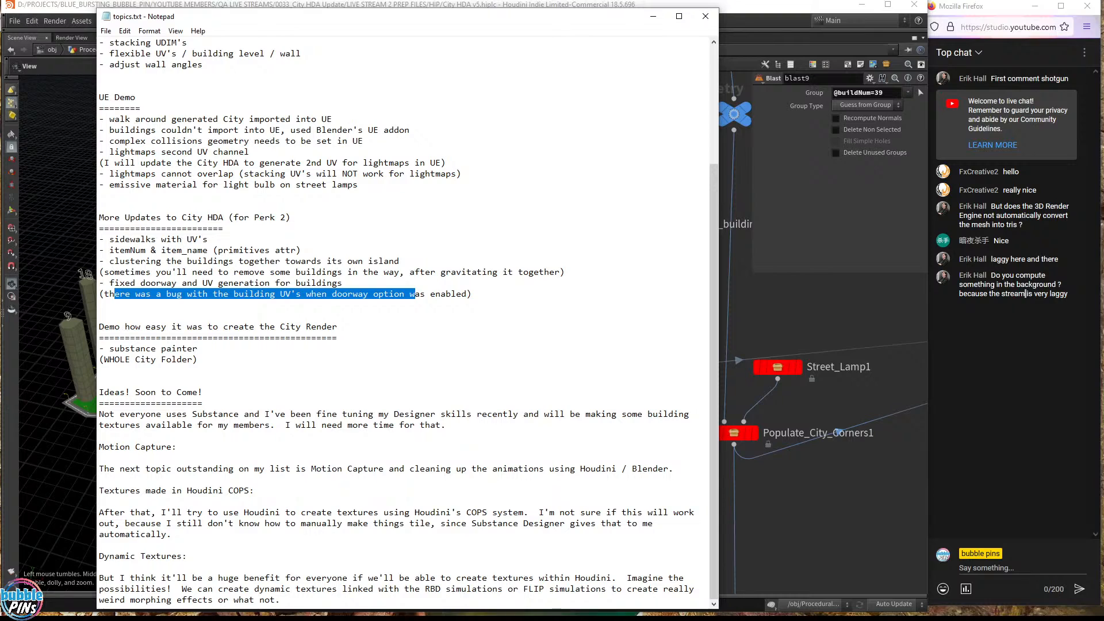
key("Down")
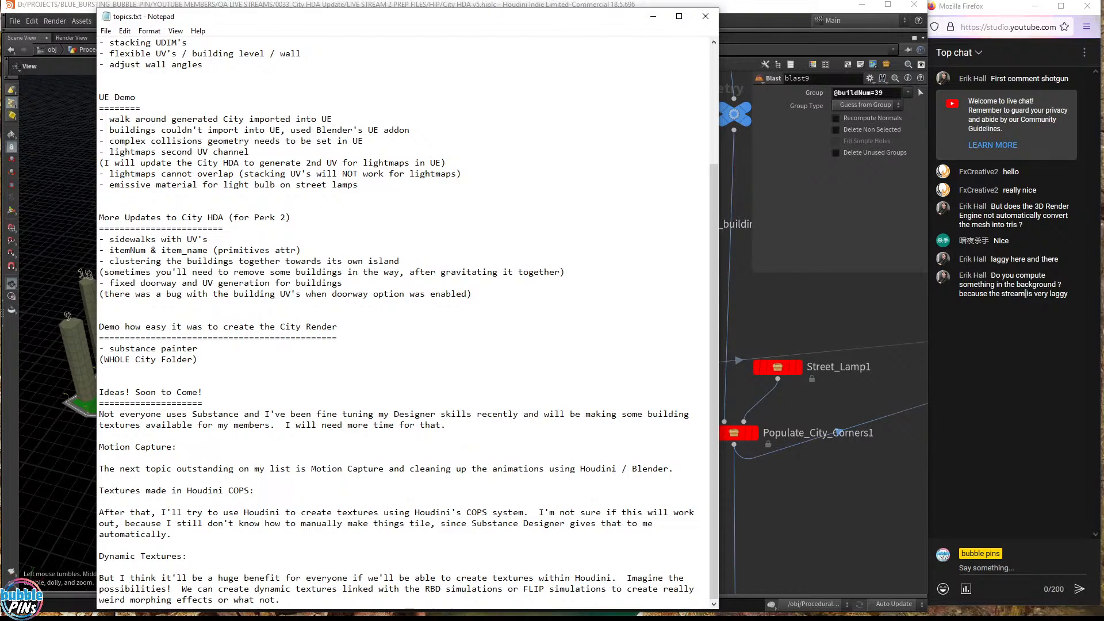
- Highlight the City Render demo section, then move Notepad aside and return to Houdini
left_click_drag(100, 327, 339, 327)
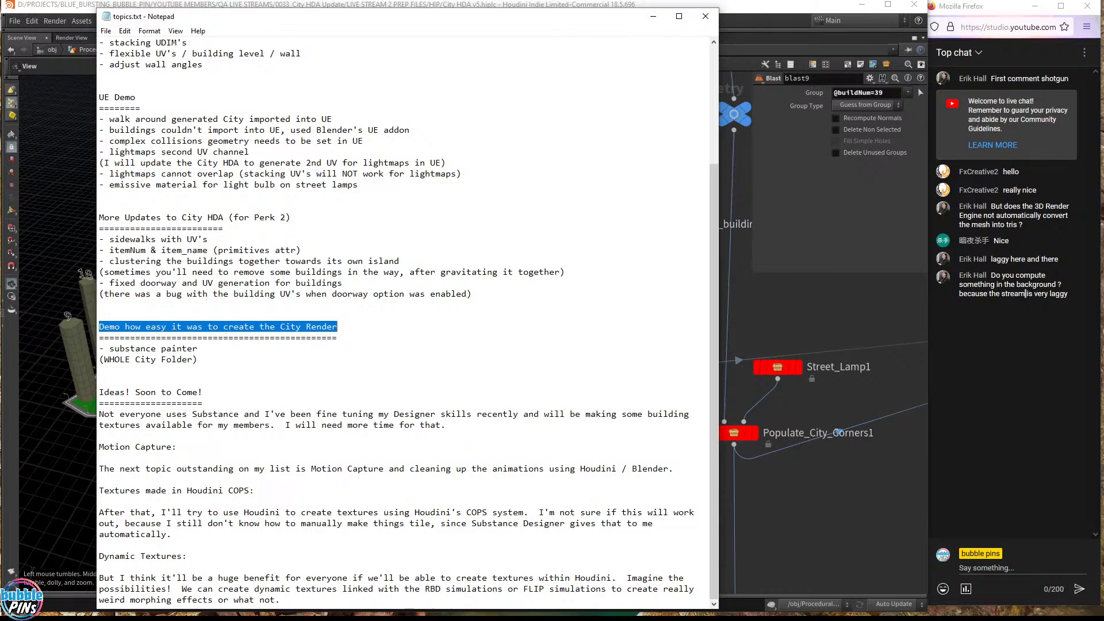
left_click(198, 359)
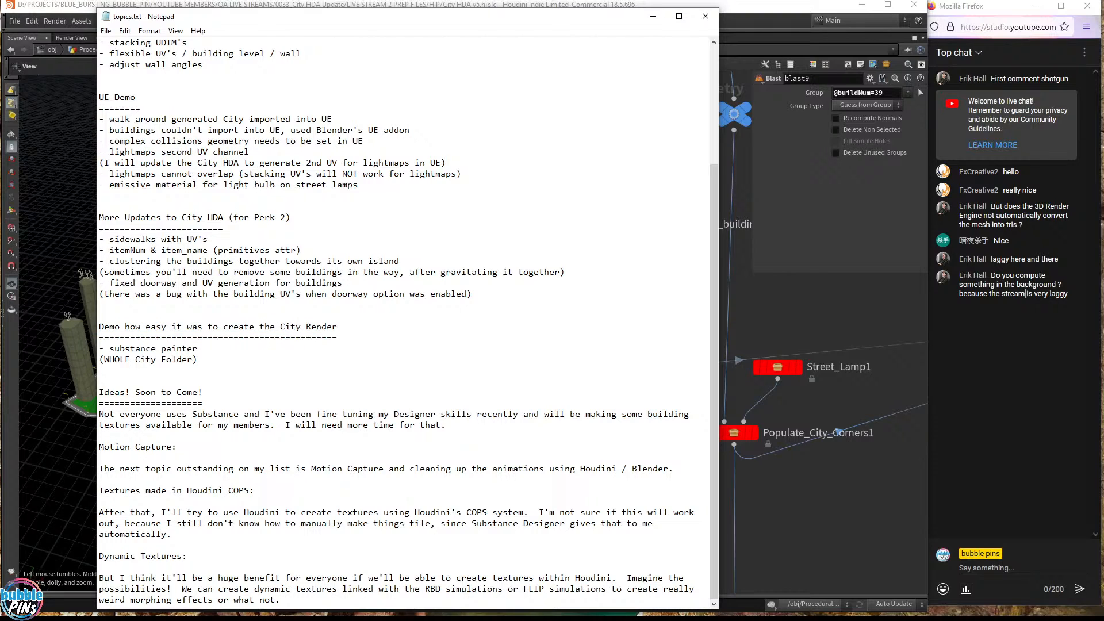
left_click_drag(198, 359, 91, 329)
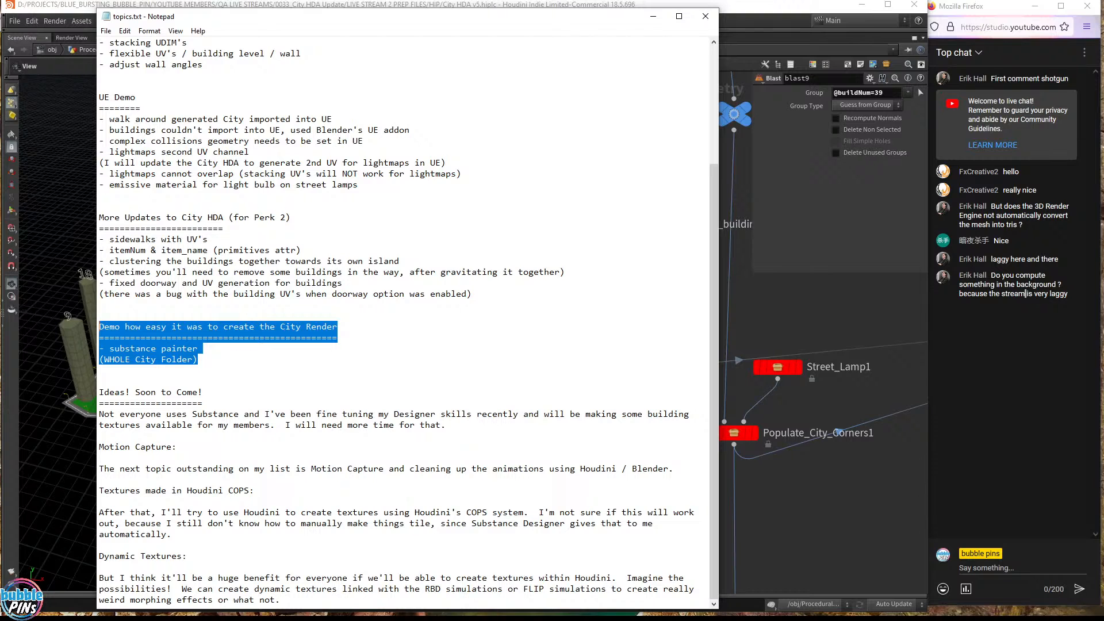
left_click_drag(428, 19, 639, 50)
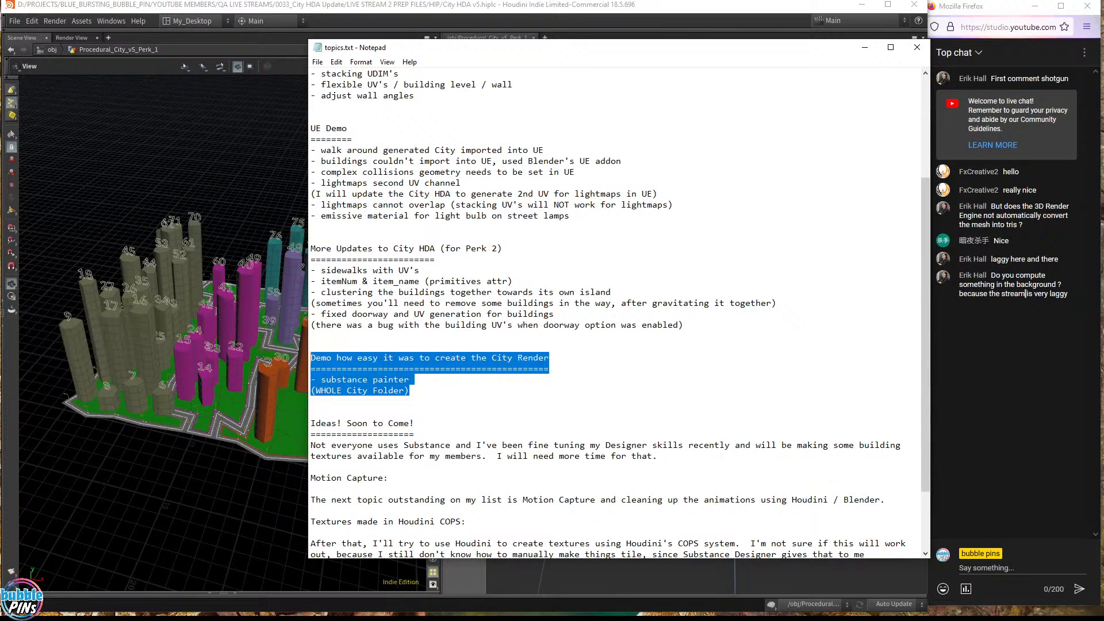
left_click(231, 8)
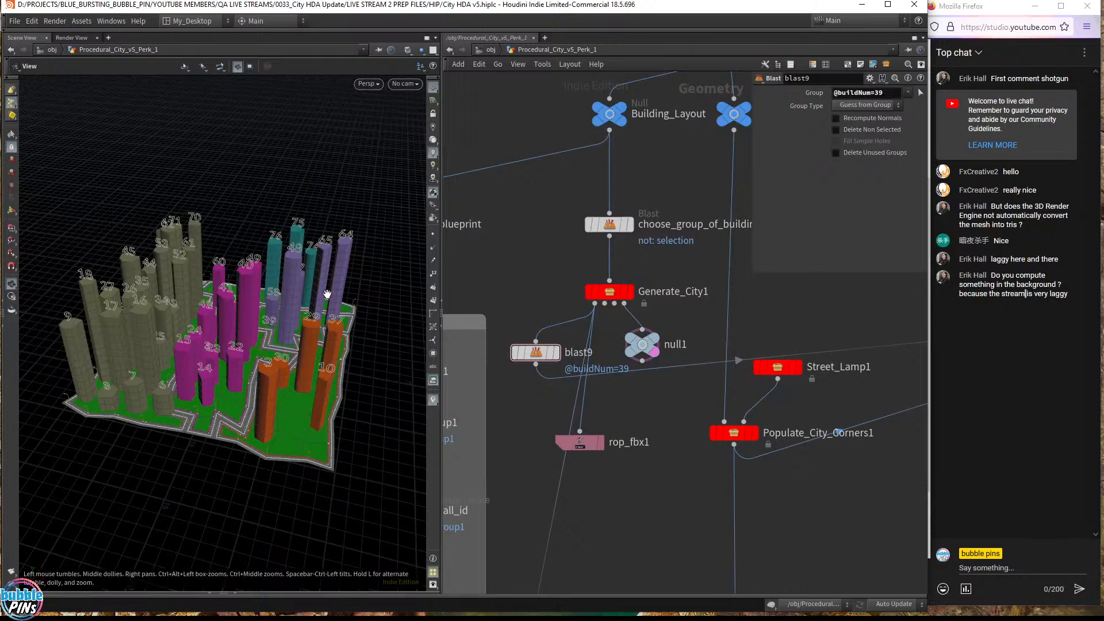
- Orbit in over the orange tall buildings, then switch the viewport to UV View with Space+5
left_click_drag(316, 354, 335, 342)
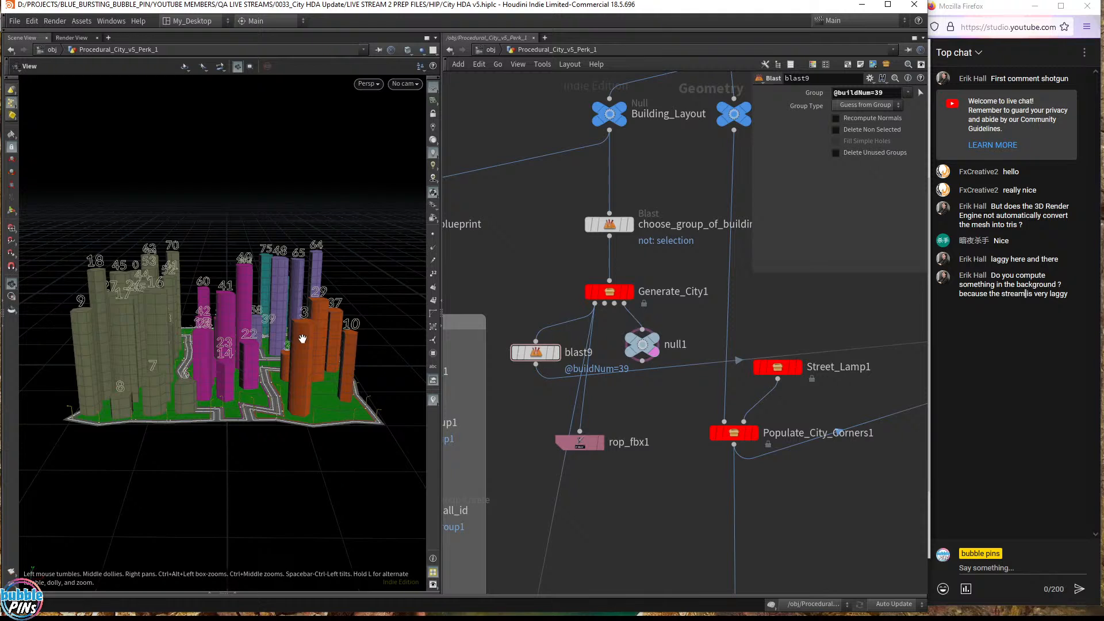
middle_click_drag(303, 339, 496, 301)
right_click_drag(362, 374, 358, 306)
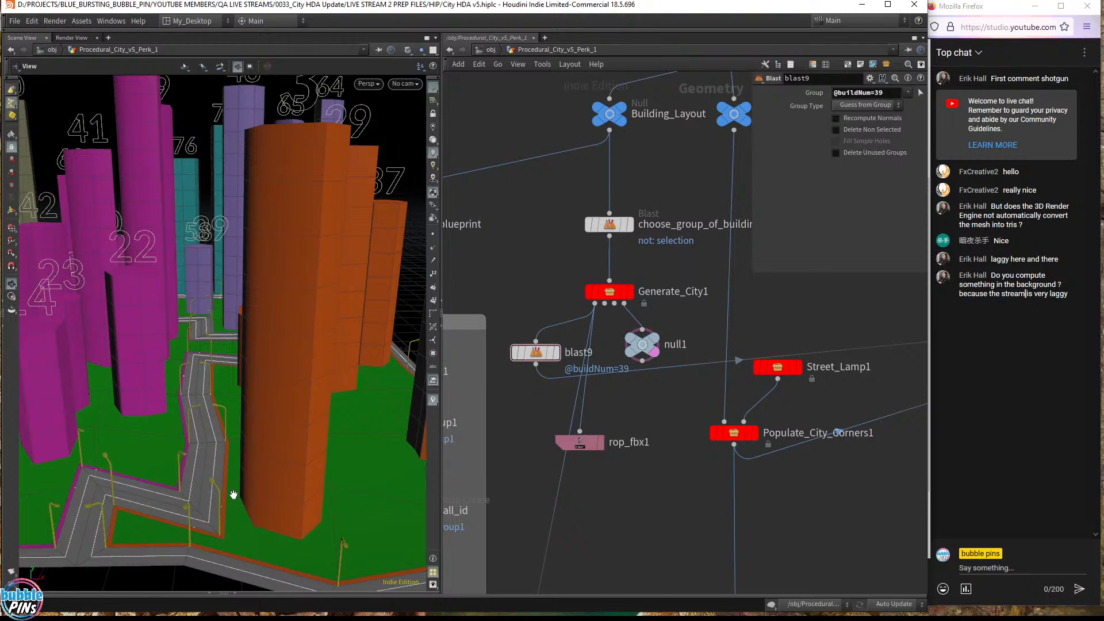
left_click_drag(292, 283, 350, 279)
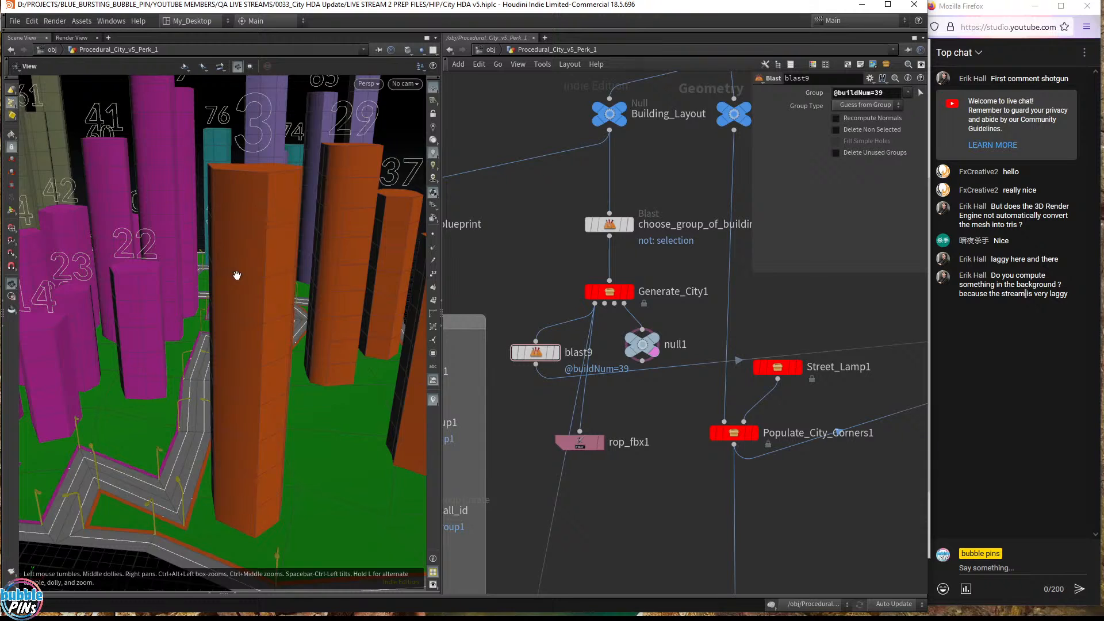
key("space+5")
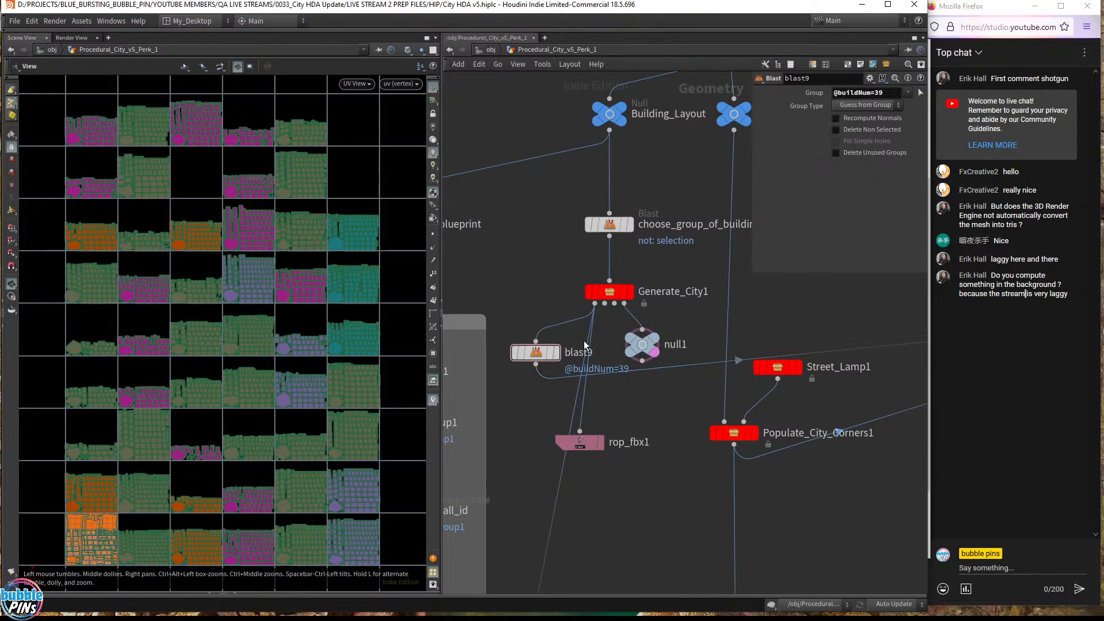
- Display and select Generate_Building1, then zoom the UV view into its building UDIM tiles
left_click(630, 292)
middle_click_drag(503, 261, 610, 282)
left_click(600, 374)
left_click(579, 375)
right_click_drag(172, 440, 249, 338)
middle_click_drag(224, 369, 266, 357)
right_click_drag(266, 357, 245, 380)
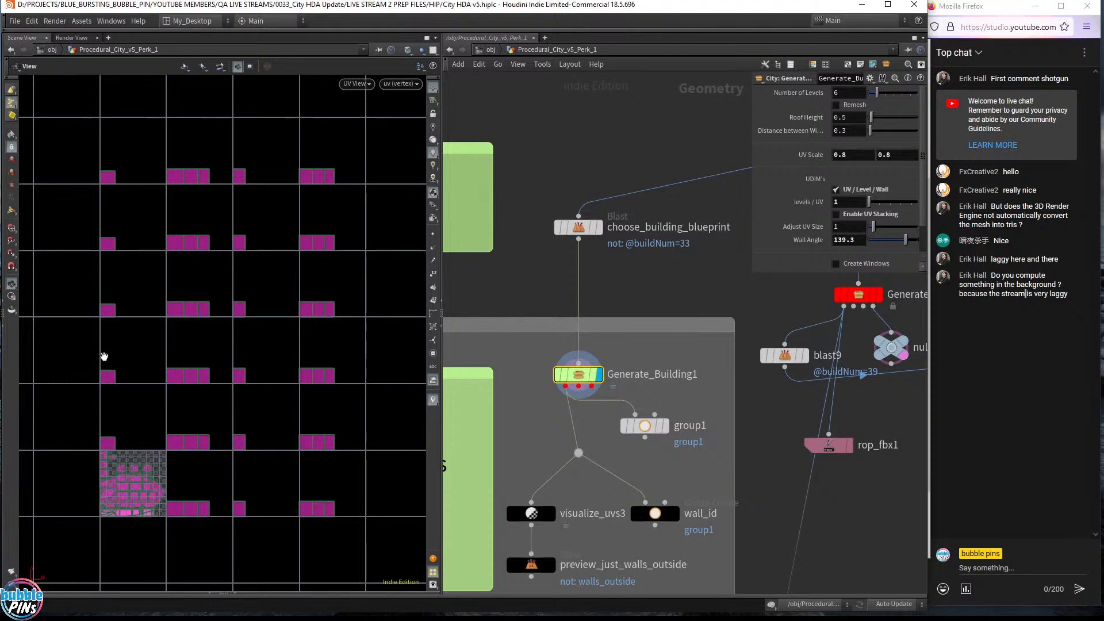
right_click_drag(113, 183, 250, 181)
middle_click_drag(250, 180, 423, 181)
right_click_drag(222, 256, 357, 258)
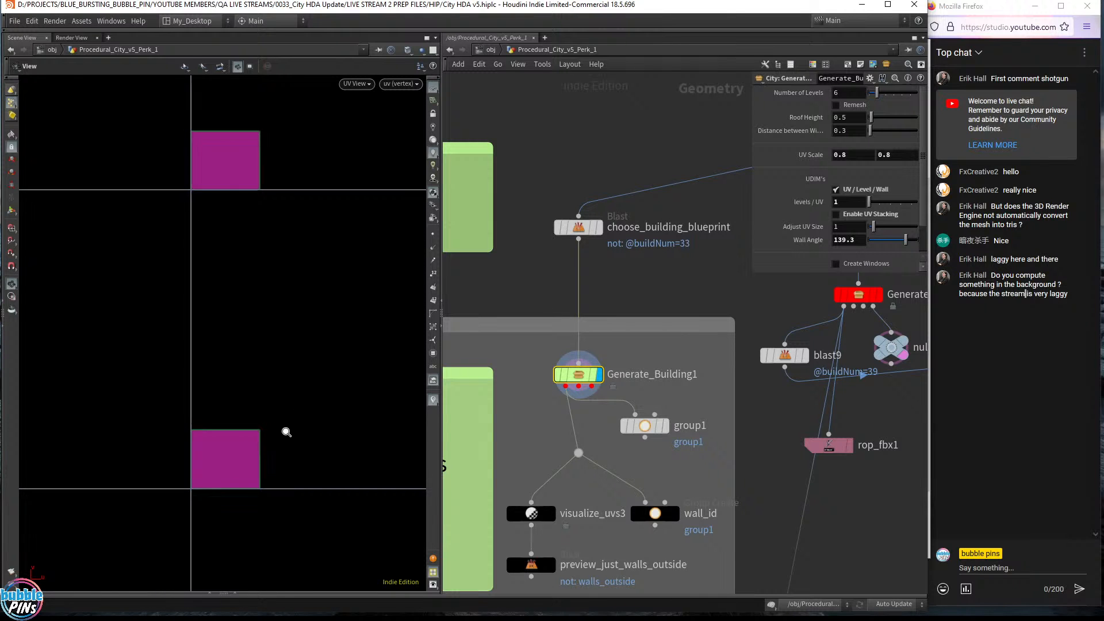
scroll(305, 440, "down", 4)
middle_click_drag(327, 449, 298, 433)
scroll(214, 391, "up", 8)
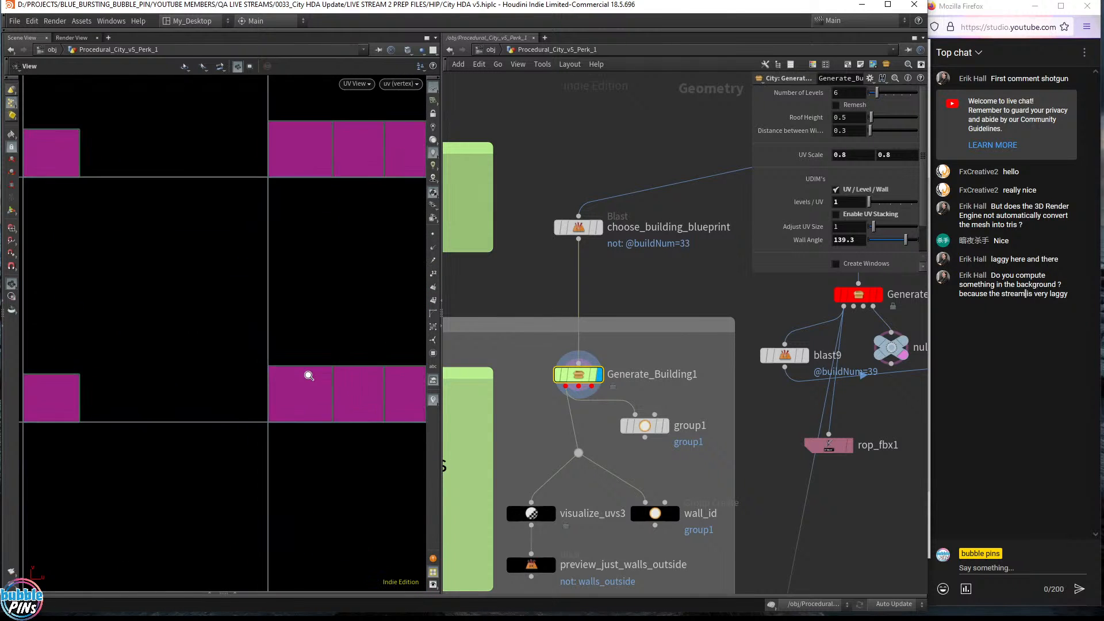
right_click_drag(258, 421, 251, 422)
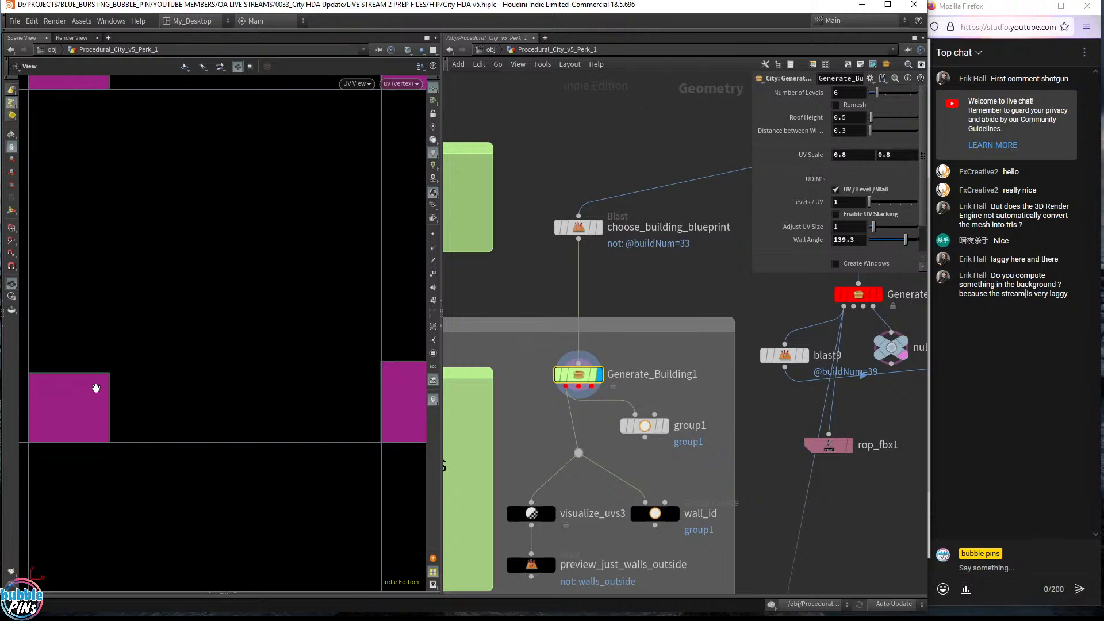
right_click_drag(54, 434, 87, 433)
right_click_drag(220, 428, 190, 437)
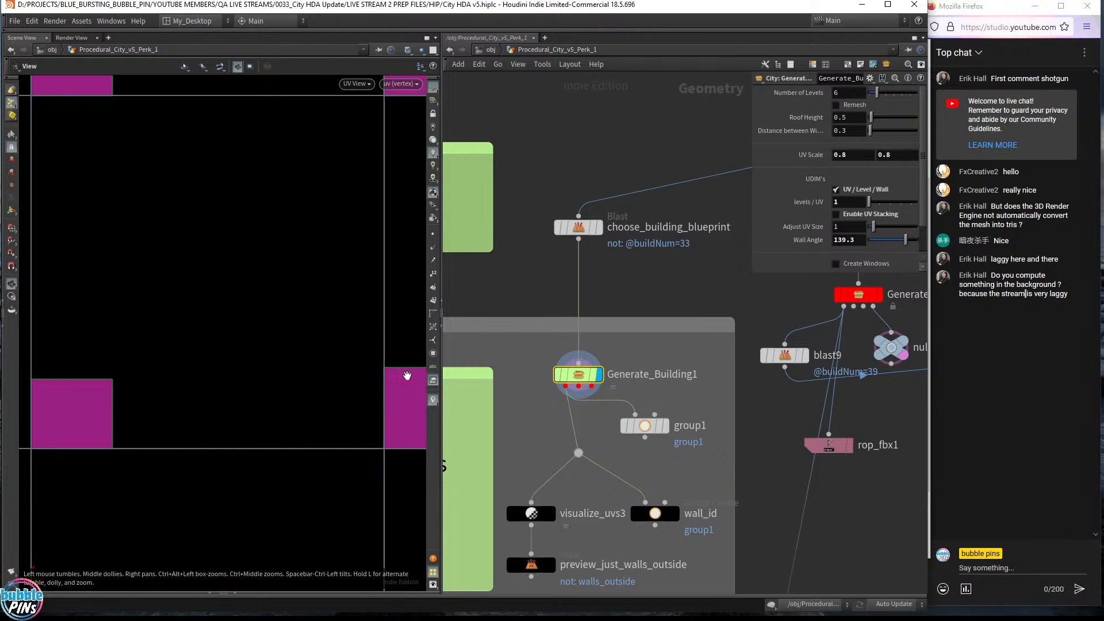
scroll(345, 354, "down", 3)
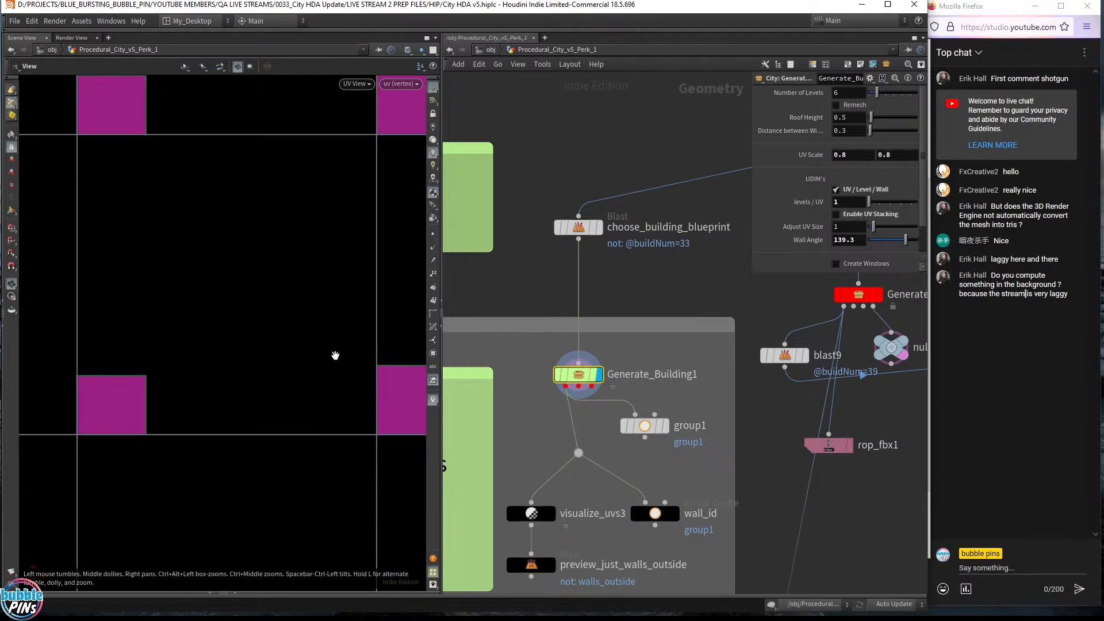
scroll(207, 384, "up", 2)
right_click_drag(287, 376, 202, 370)
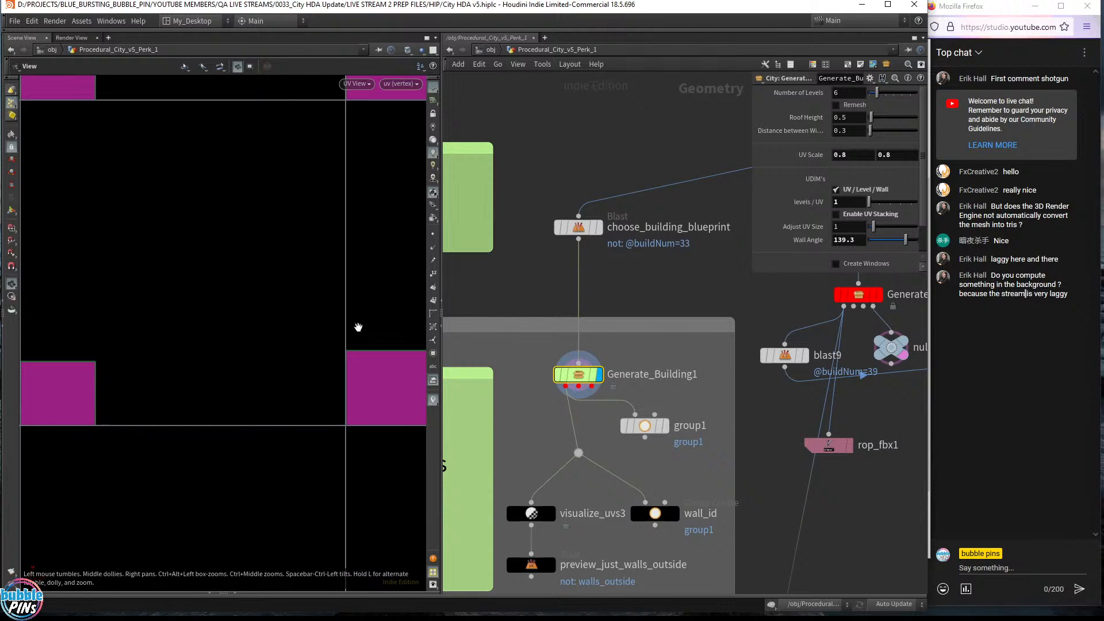
scroll(357, 448, "down", 10)
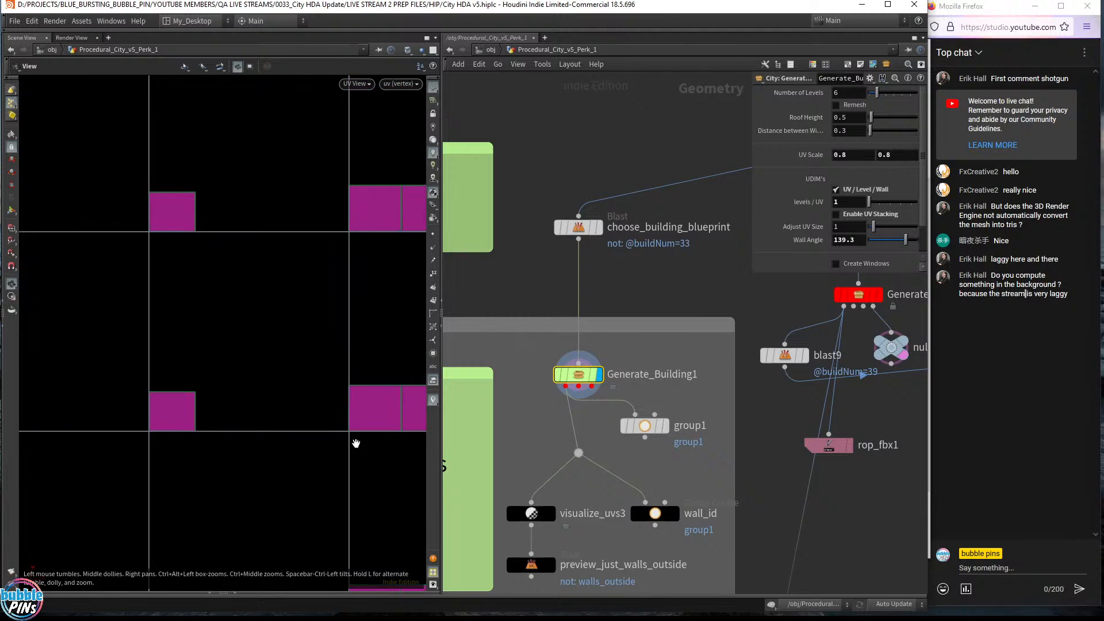
right_click_drag(316, 435, 193, 309)
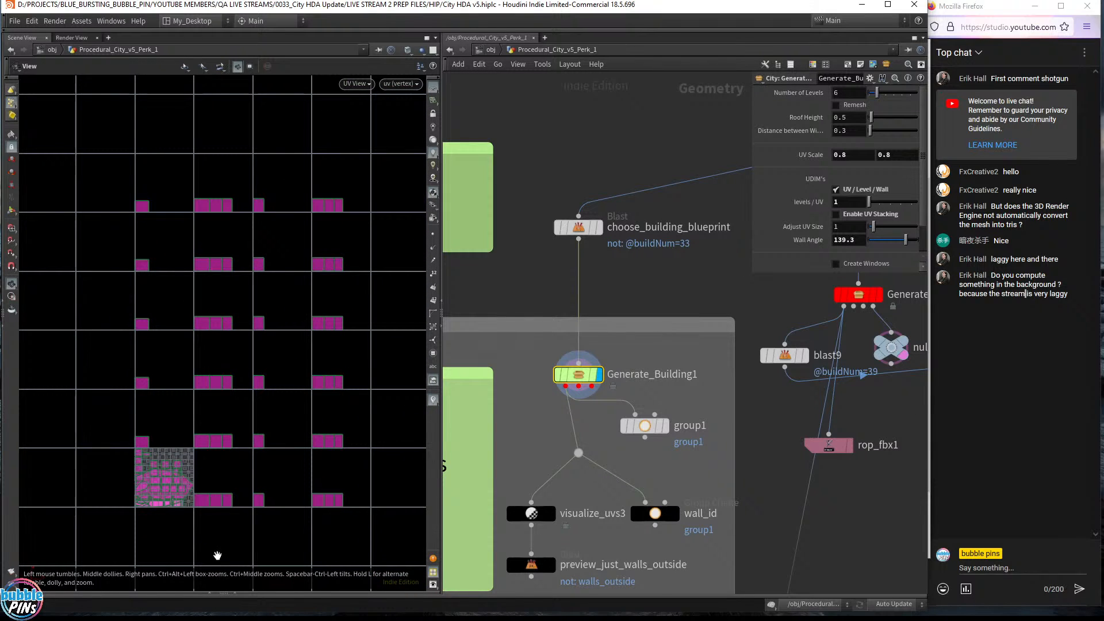
- Enable UV Stacking on Generate_Building1 and inspect the wall shells overlapping in the lower UDIM tiles
left_click(836, 215)
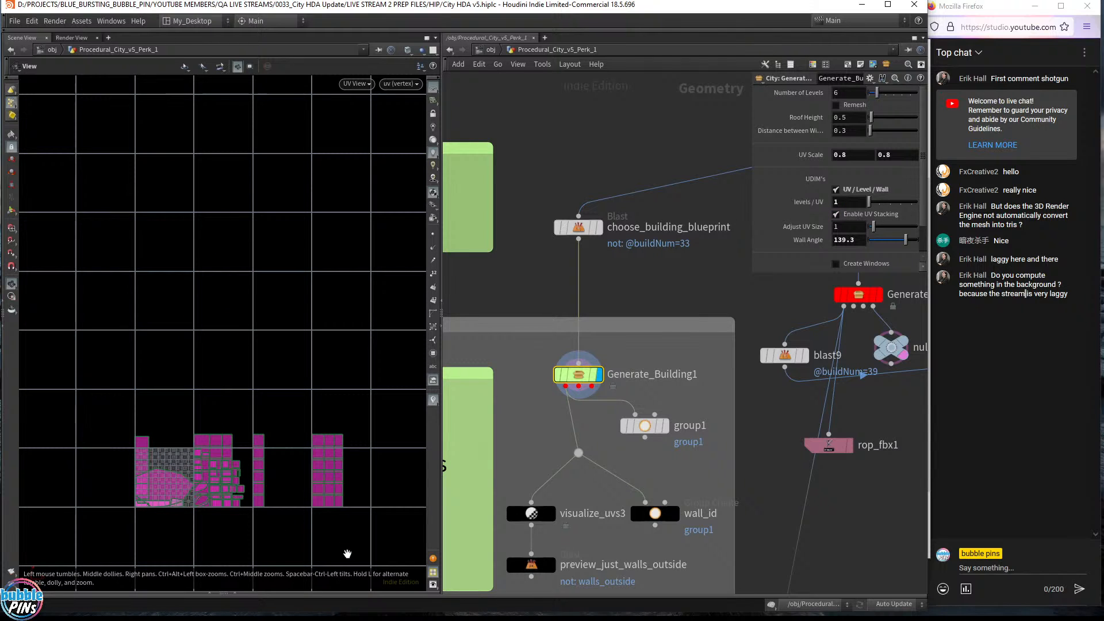
scroll(161, 488, "up", 5)
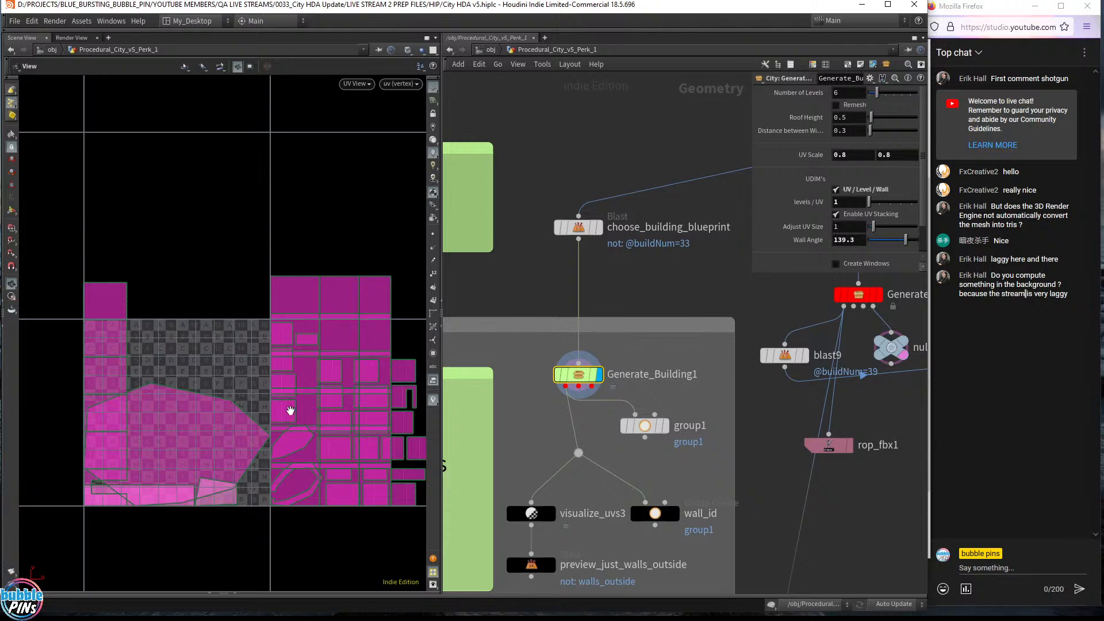
middle_click_drag(285, 364, 208, 364)
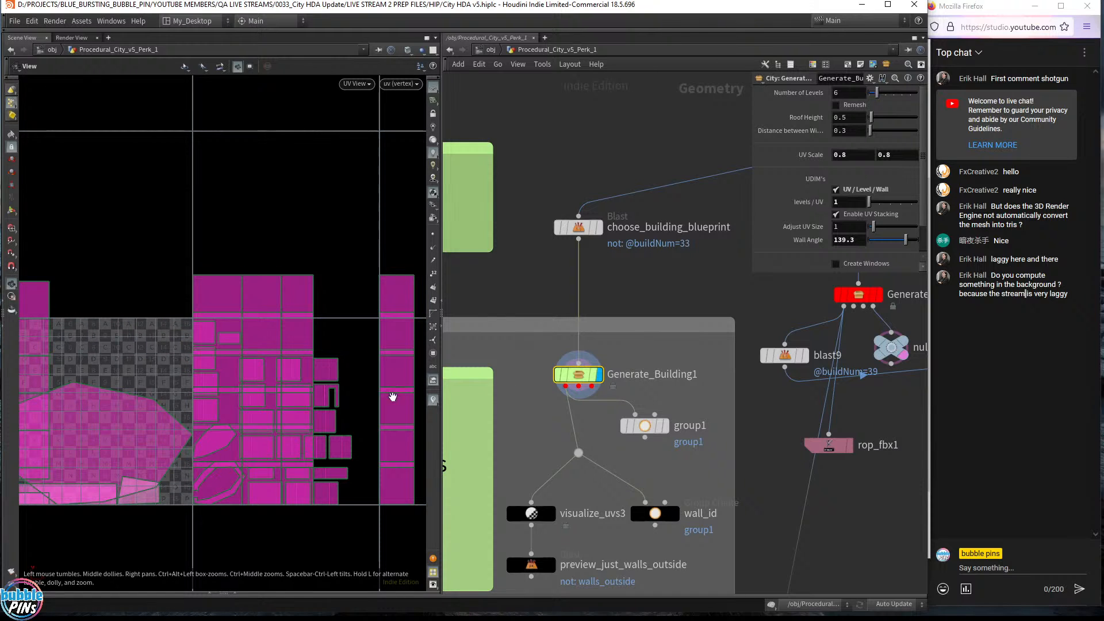
middle_click_drag(231, 328, 249, 321)
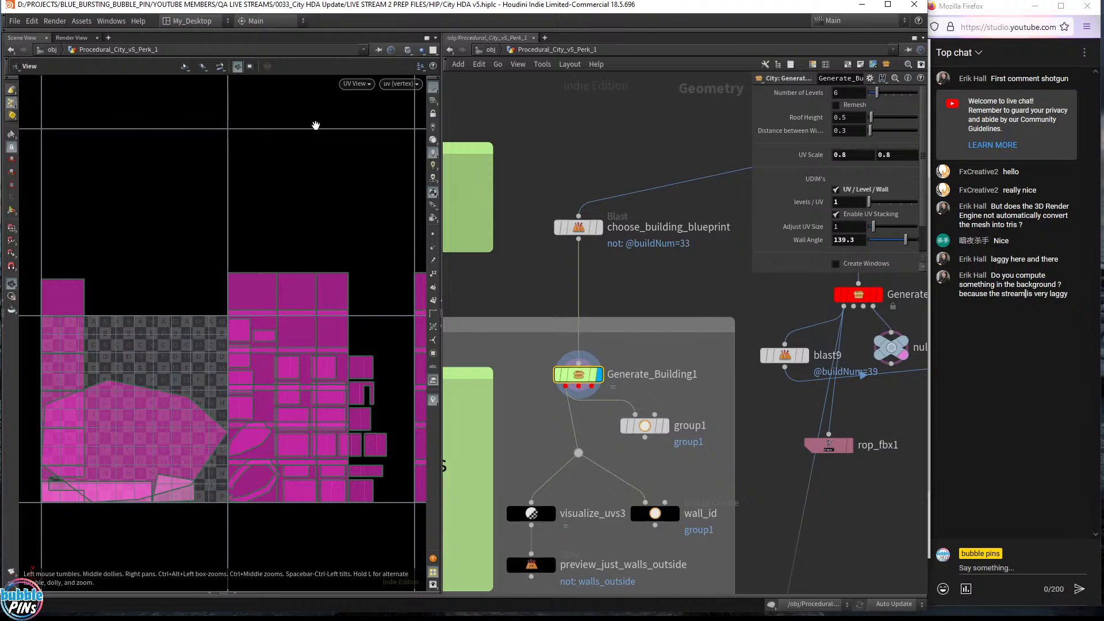
scroll(259, 392, "down", 5)
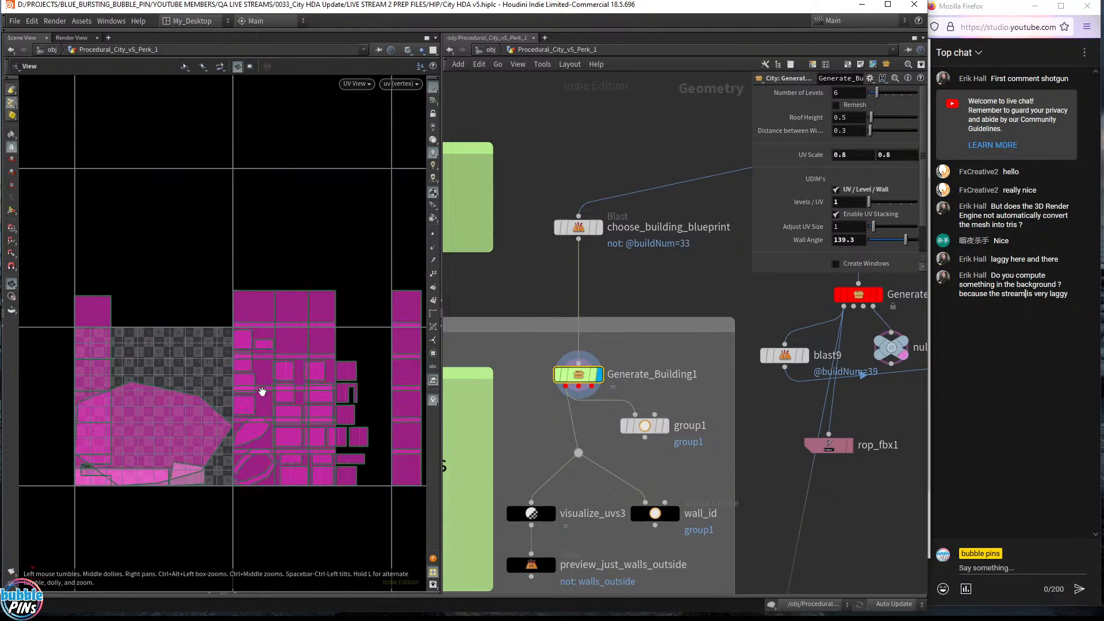
left_click(853, 215)
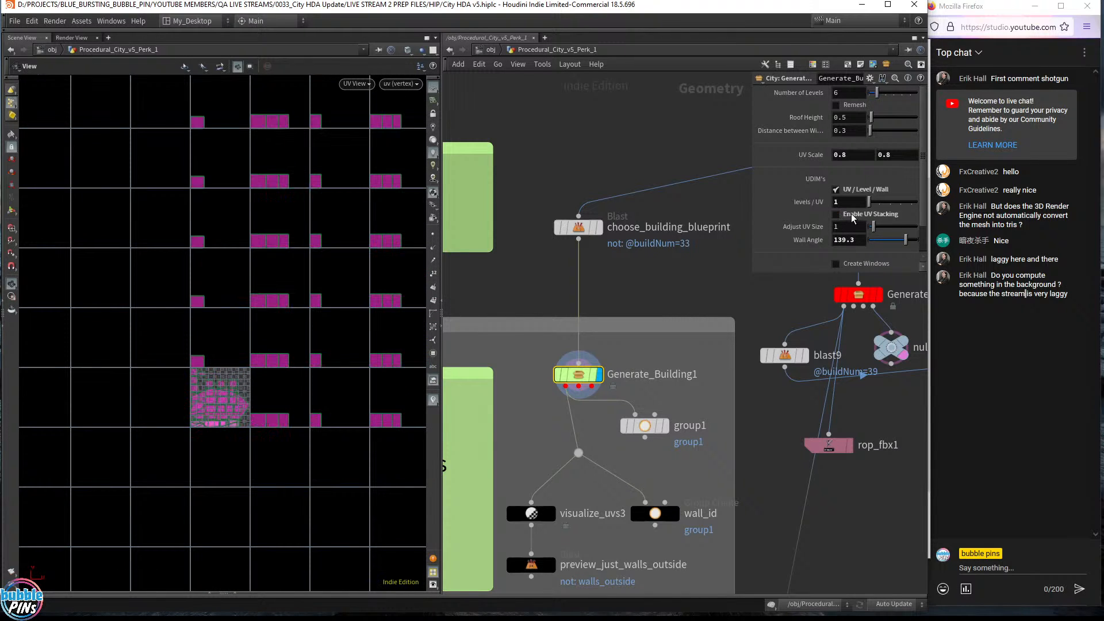
left_click(853, 215)
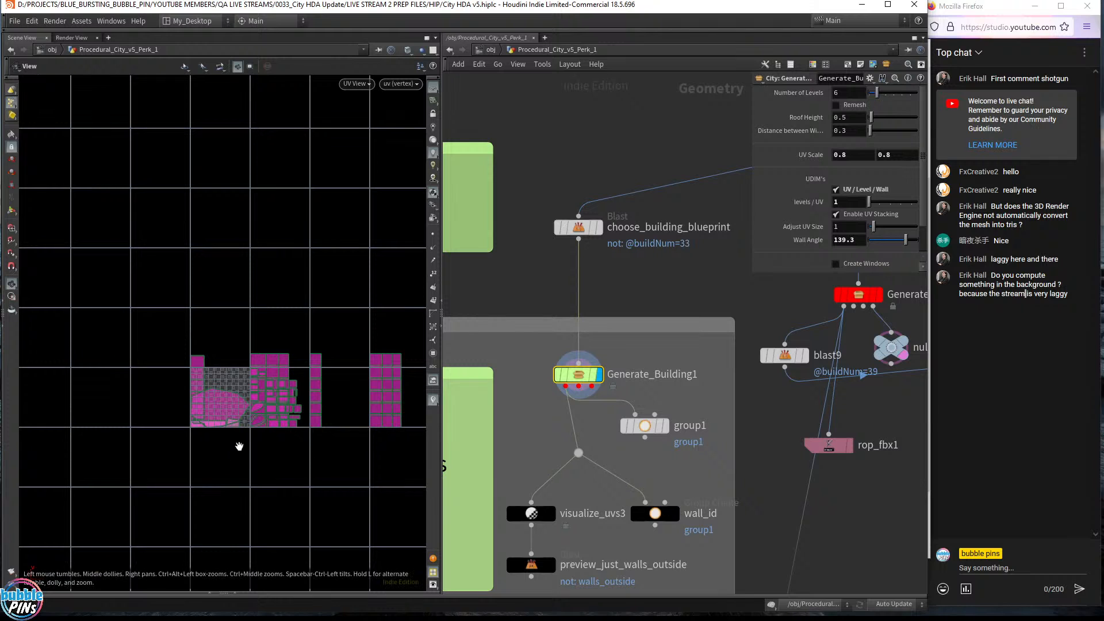
scroll(252, 423, "up", 5)
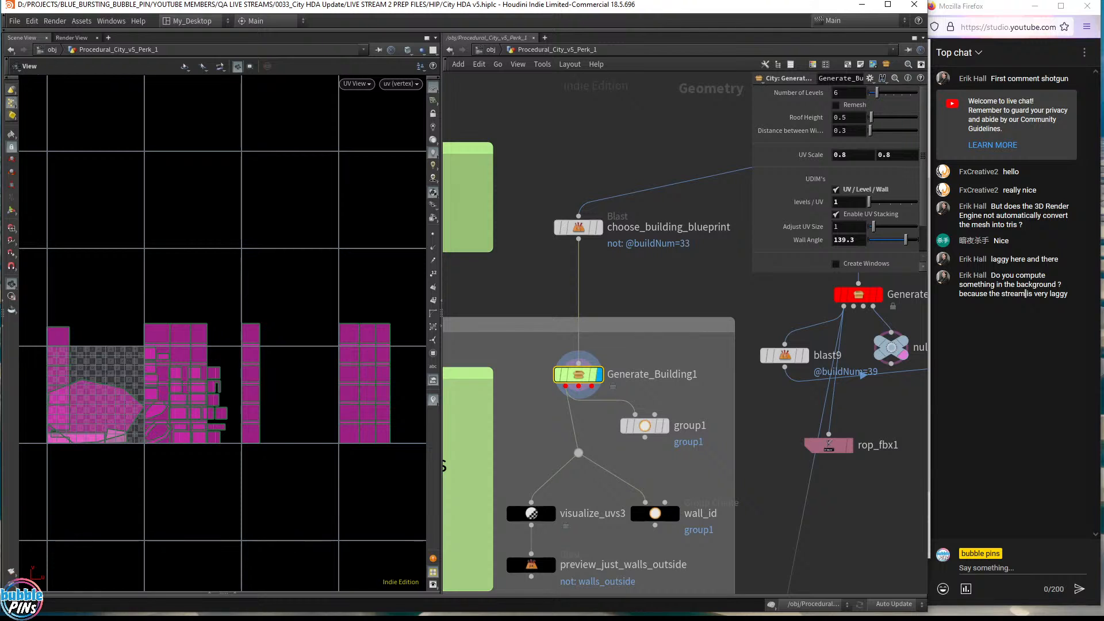
key("alt+Tab")
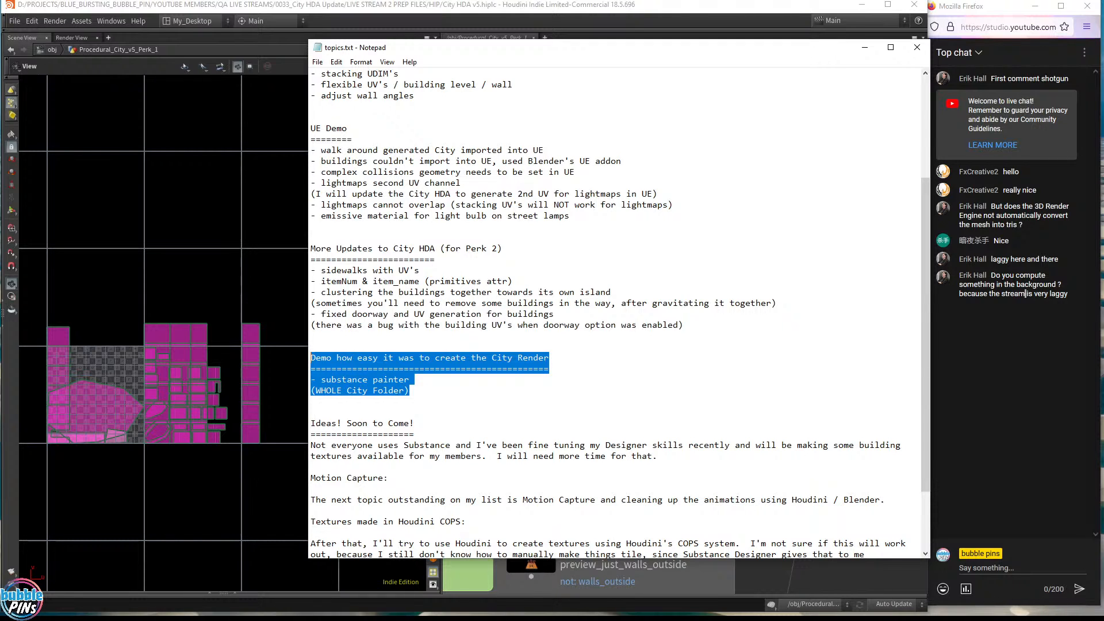
- Jump to the end of topics.txt and highlight the future texture topics through Dynamic Textures
key("Right")
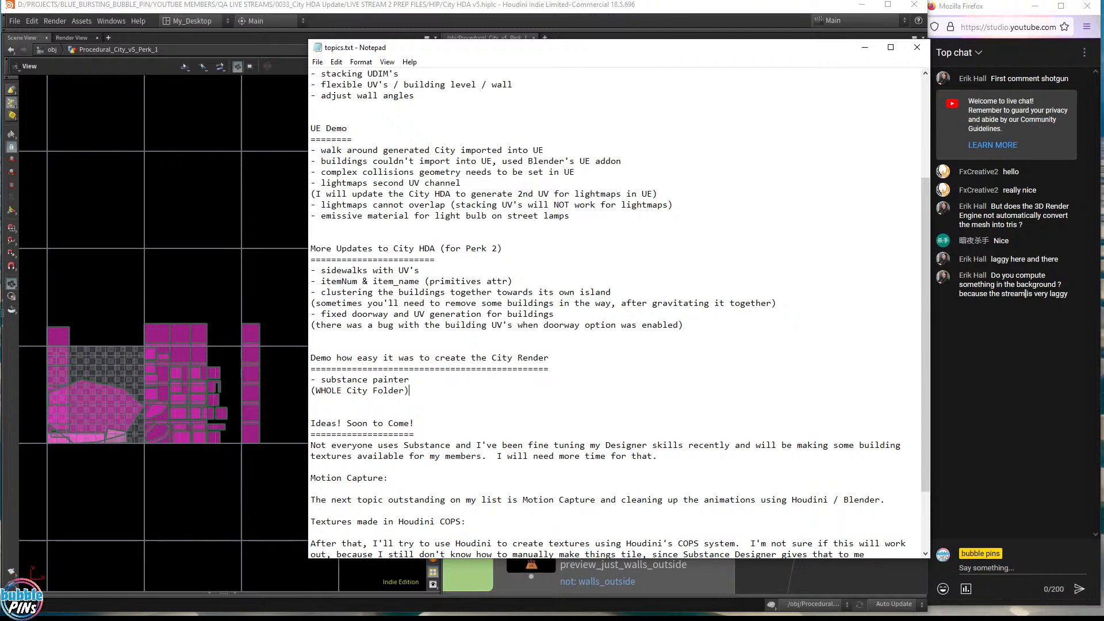
scroll(1025, 294, "down", 3)
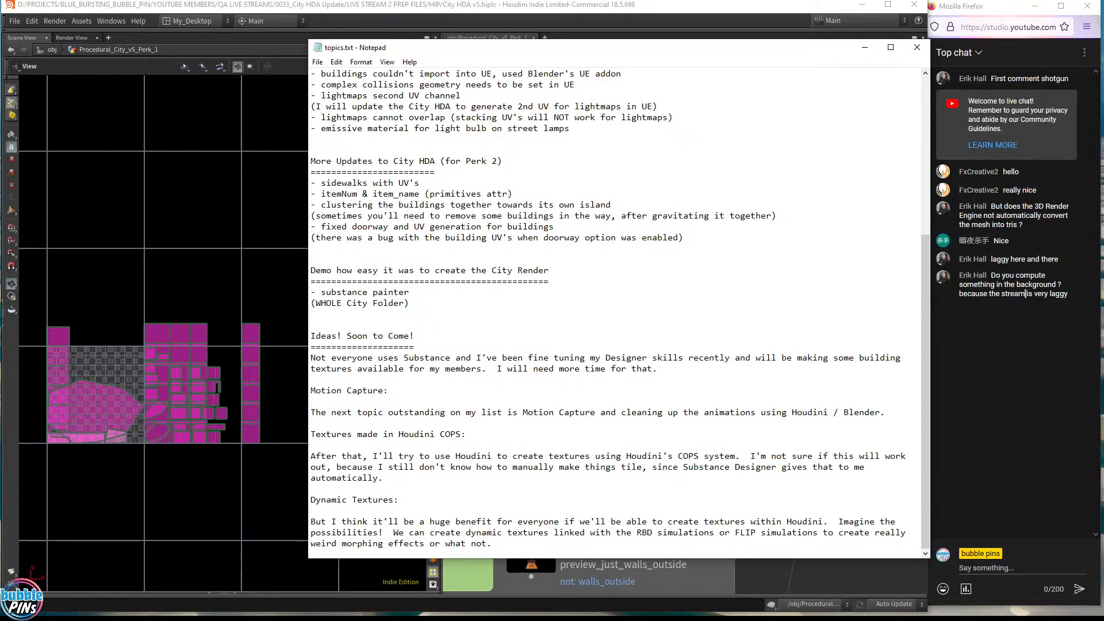
key("ctrl+End")
left_click_drag(585, 533, 353, 358)
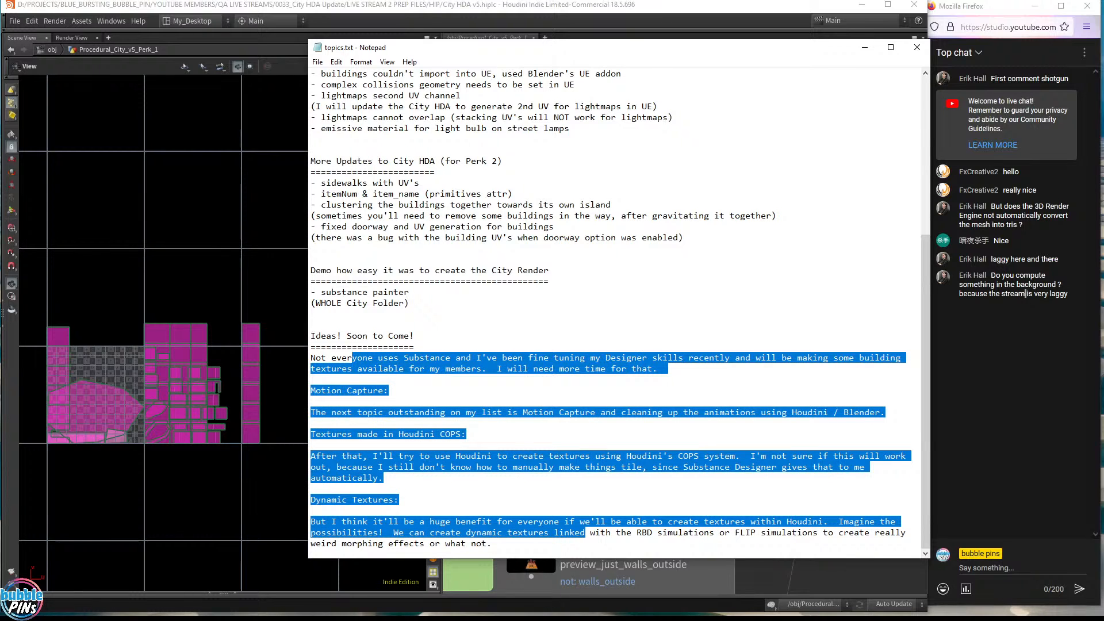
left_click(493, 544)
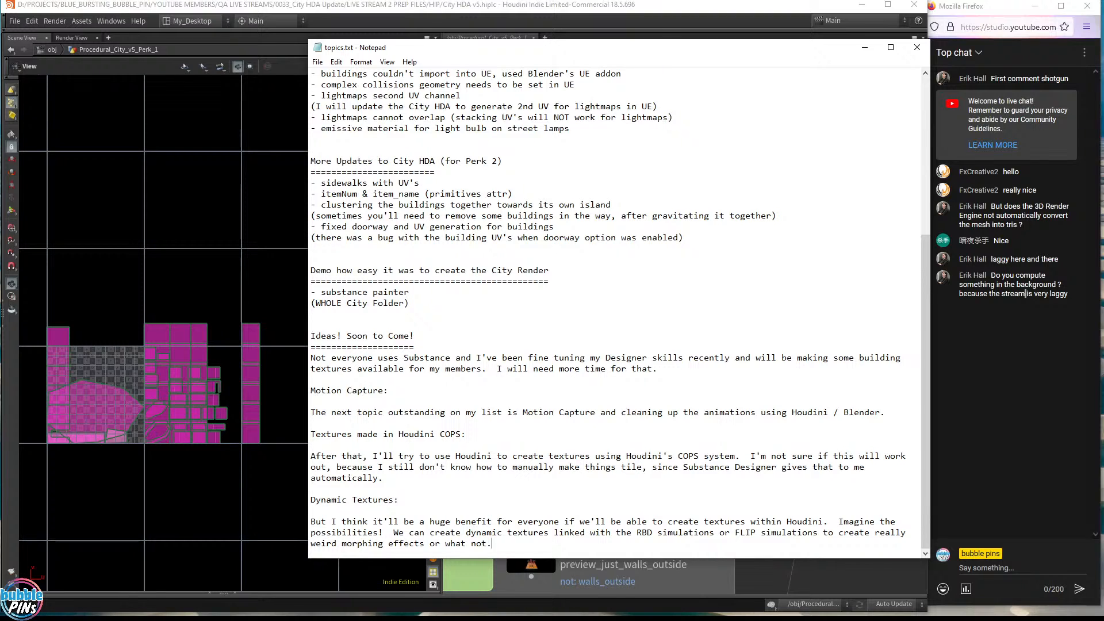
- Press Enter after 'what not.' to leave blank lines at the end of the notes
key("Return")
key("Return")
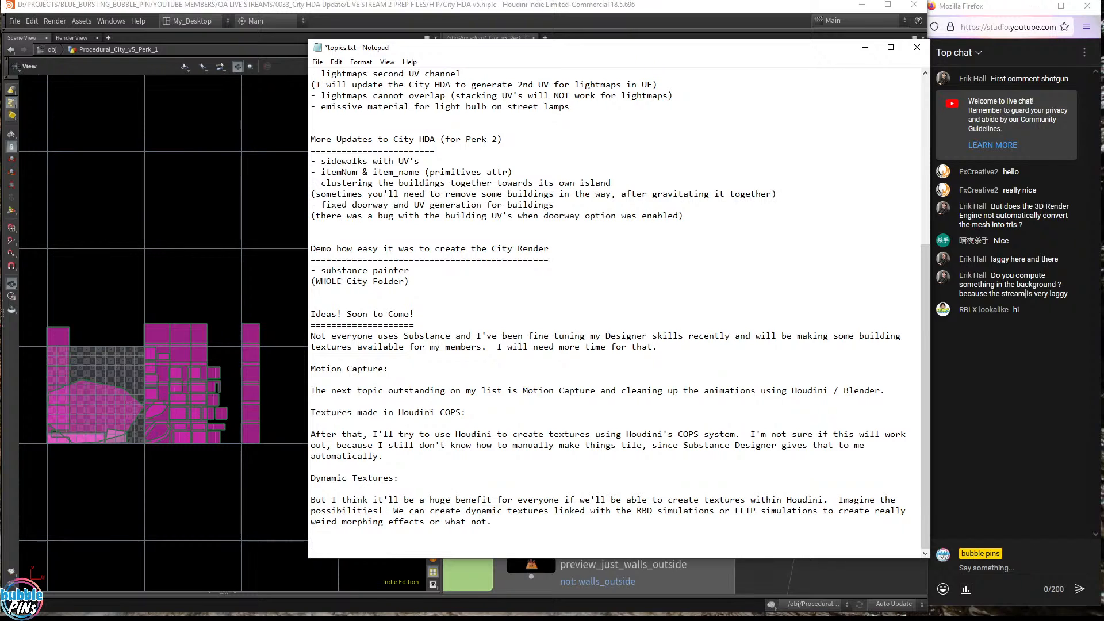
left_click(466, 412)
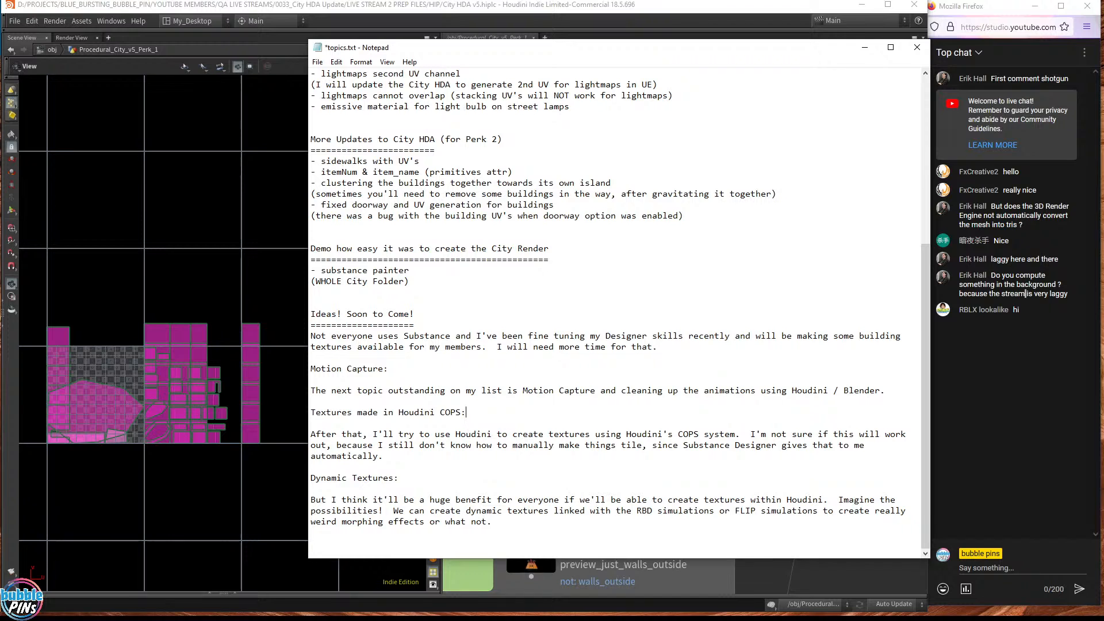
- Back in Houdini, switch the network editor to image networks and enter comp1
left_click(367, 7)
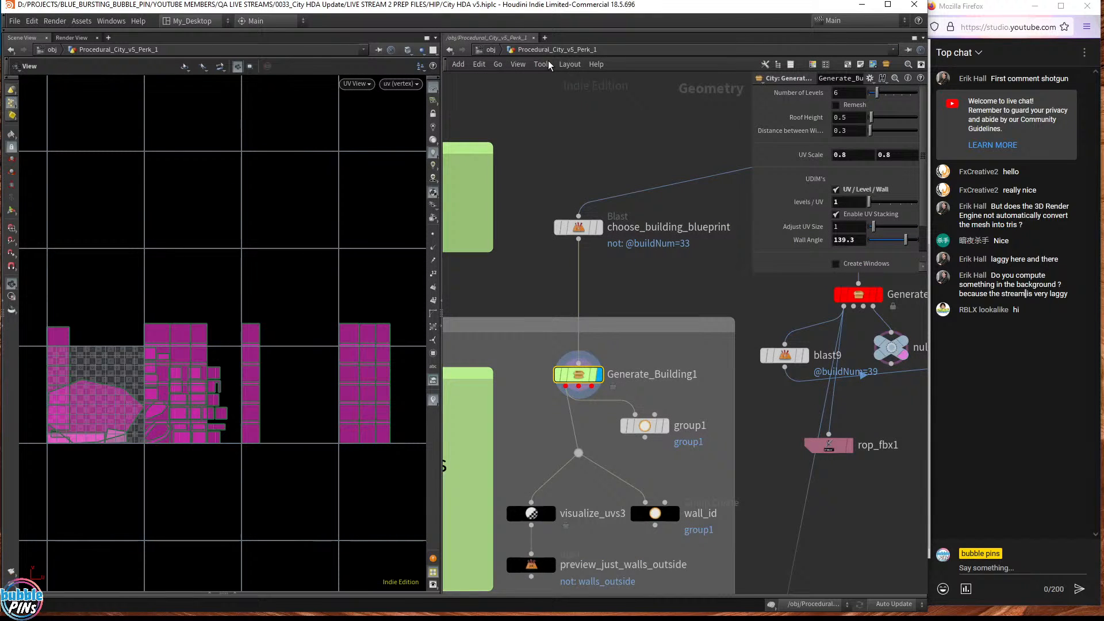
left_click(492, 50)
left_click(509, 51)
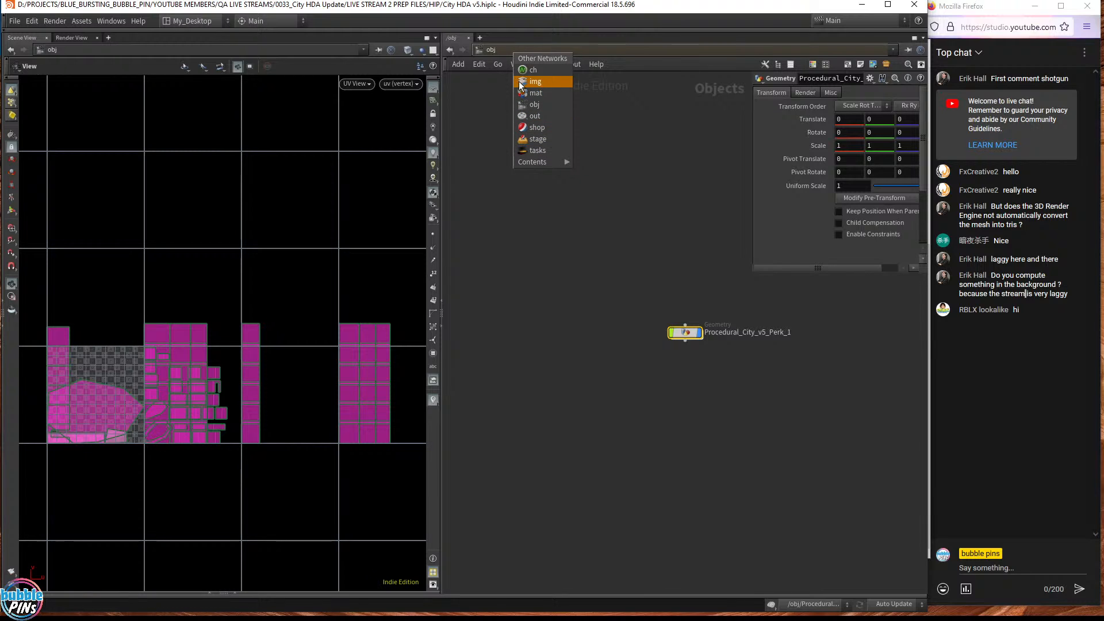
left_click(537, 83)
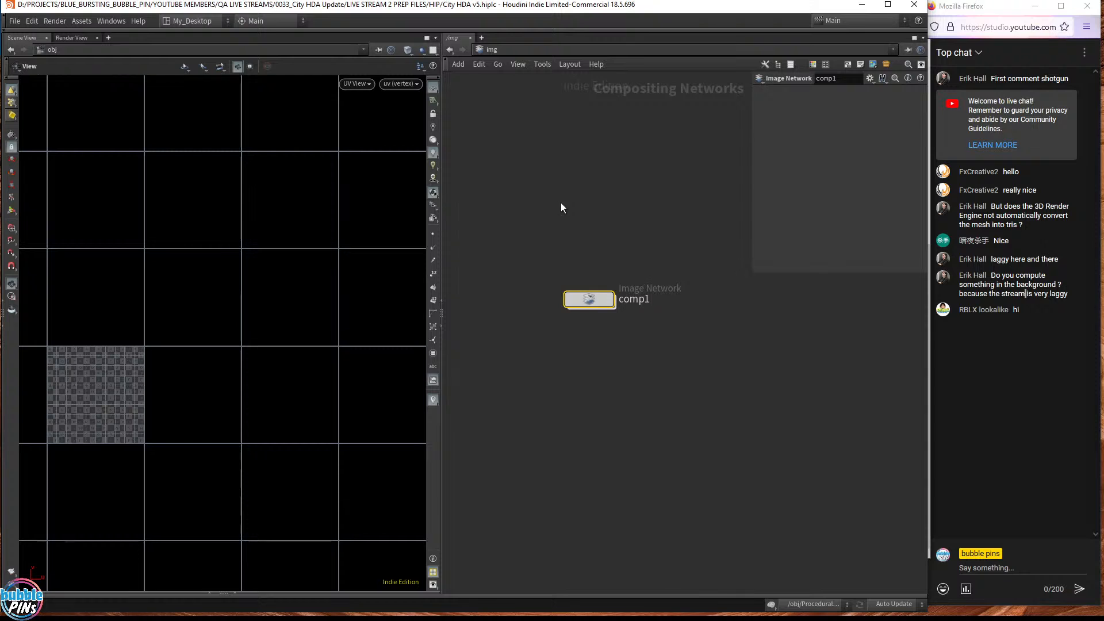
double_click(603, 301)
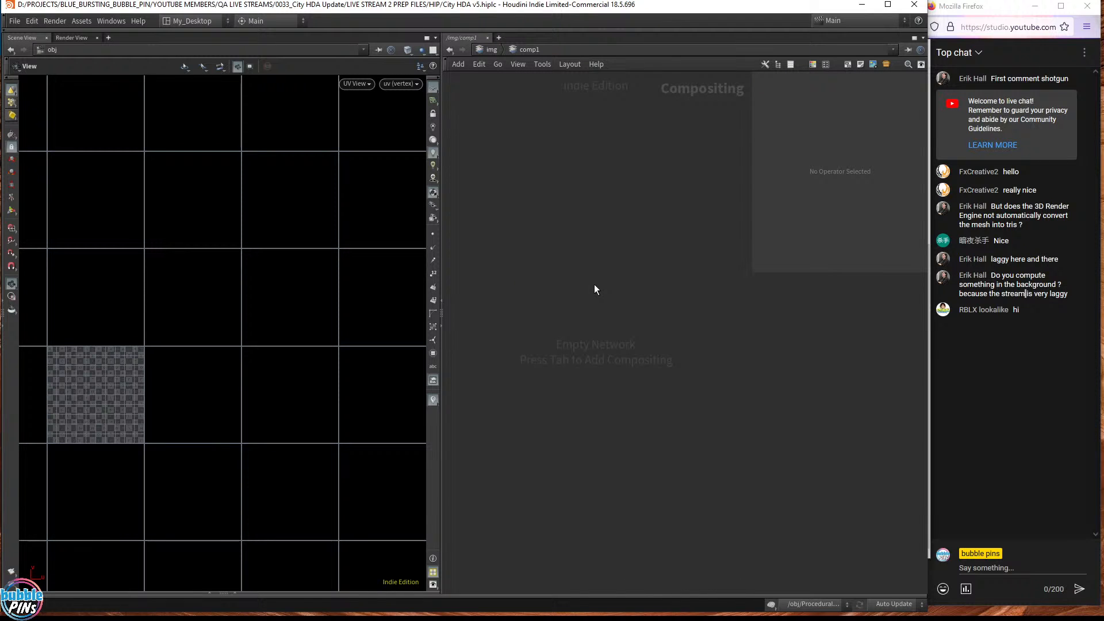
- Add a Noise operator inside comp1, placing the noise1 node
key("Tab")
type("im")
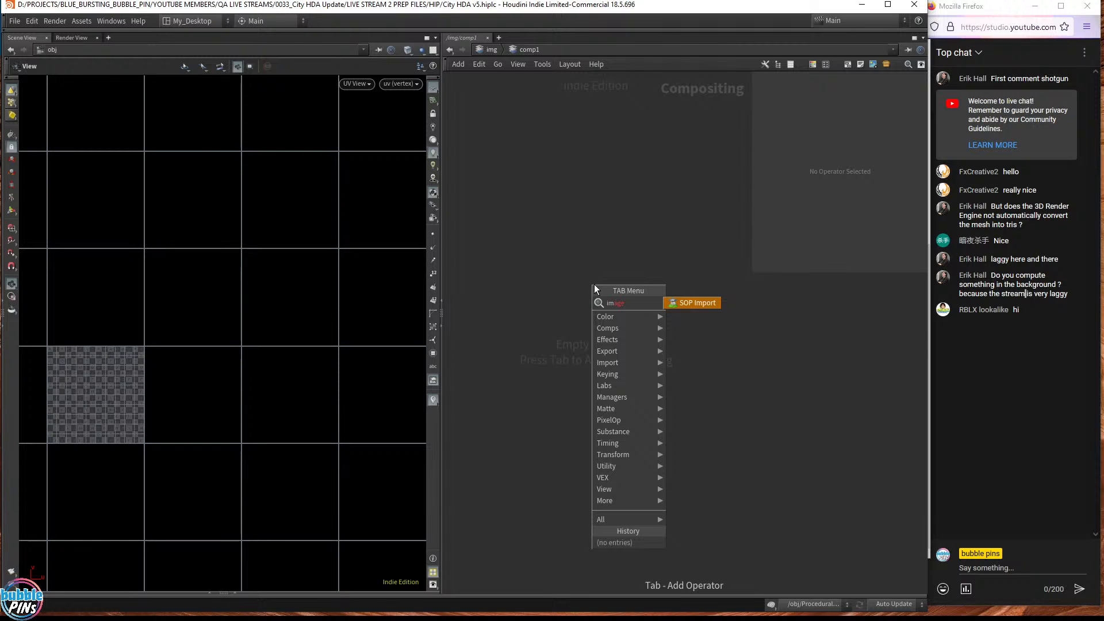
key("Escape")
key("BackSpace")
key("BackSpace")
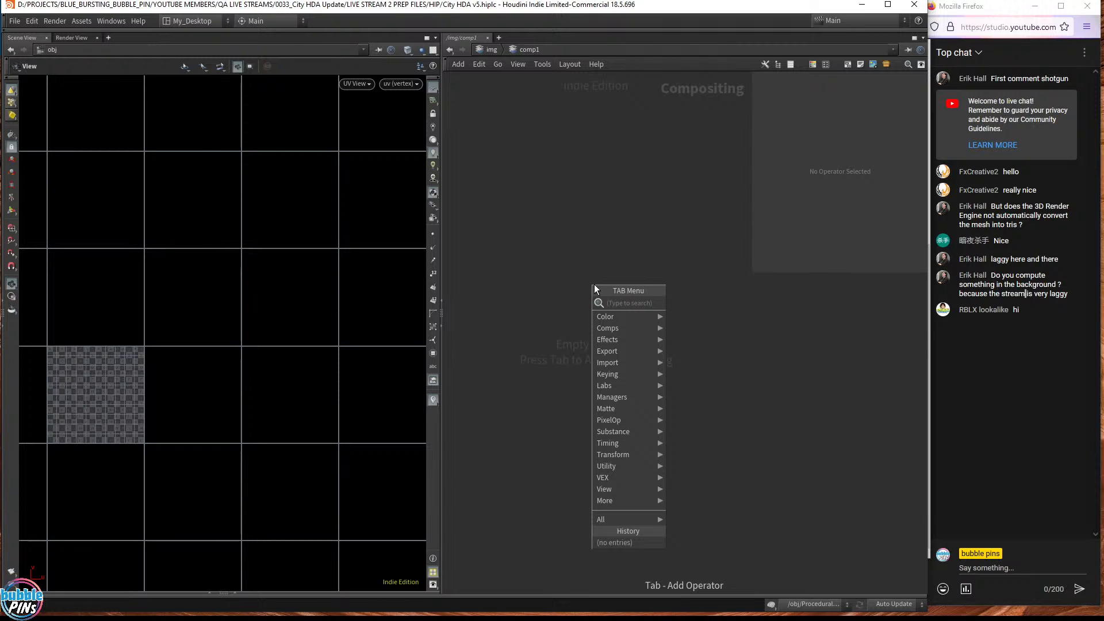
type("no")
key("Return")
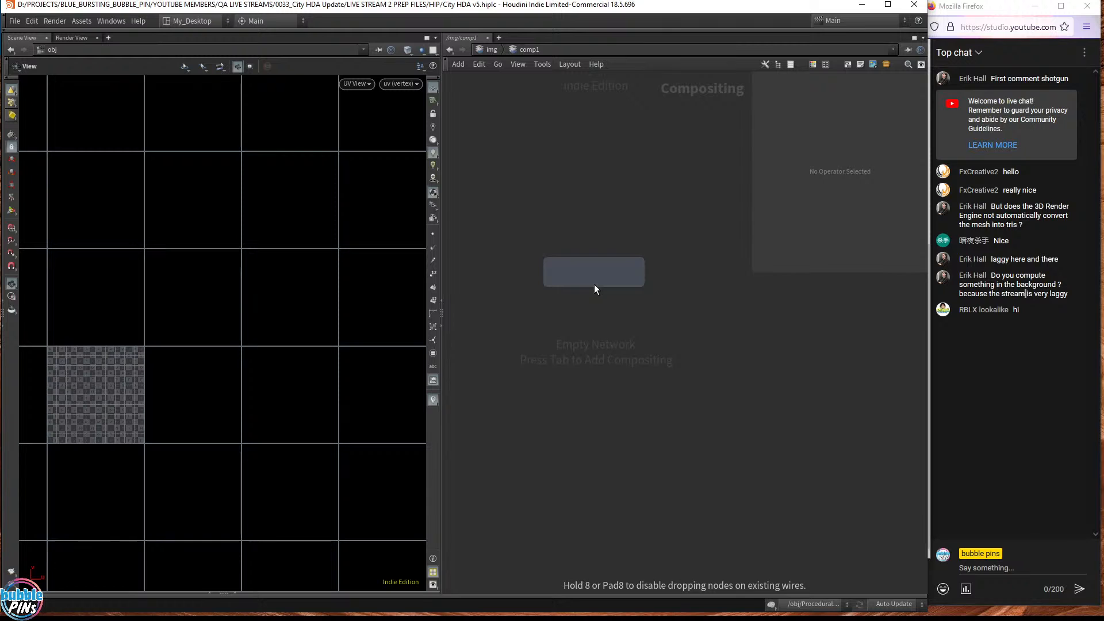
left_click(594, 284)
right_click(28, 38)
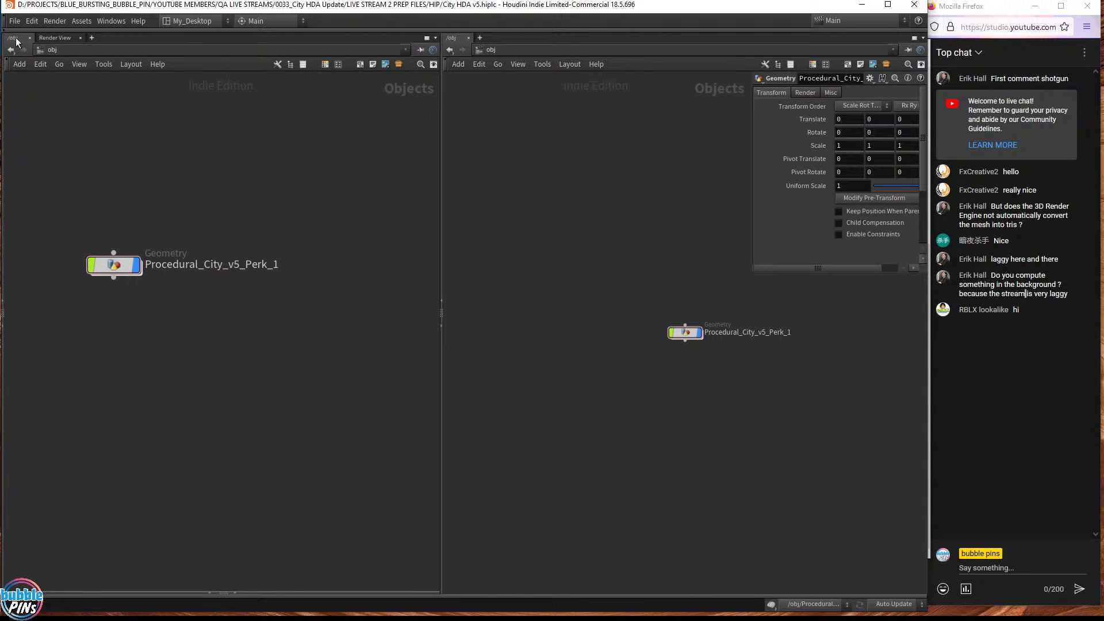
- Change the left pane to a Composite View image viewer
right_click(19, 45)
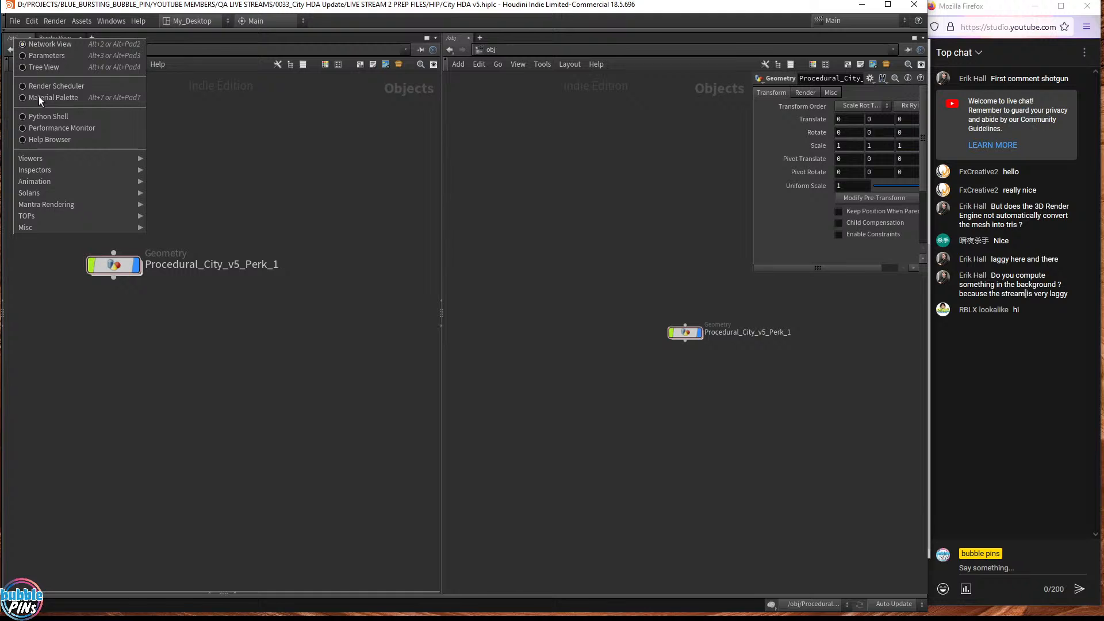
mouse_move(40, 167)
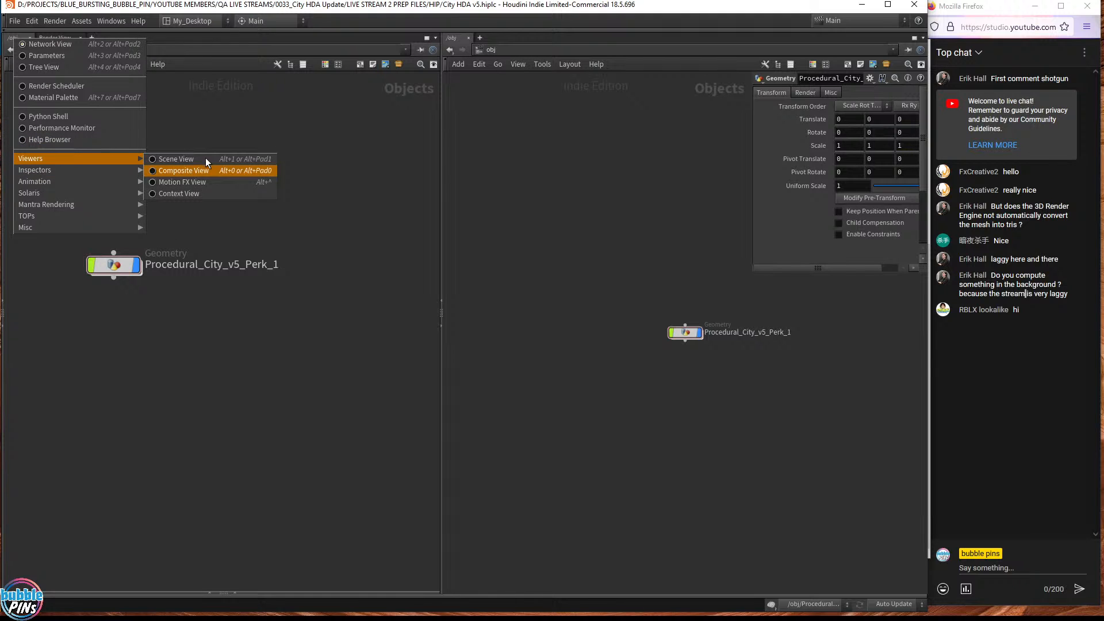
left_click(215, 161)
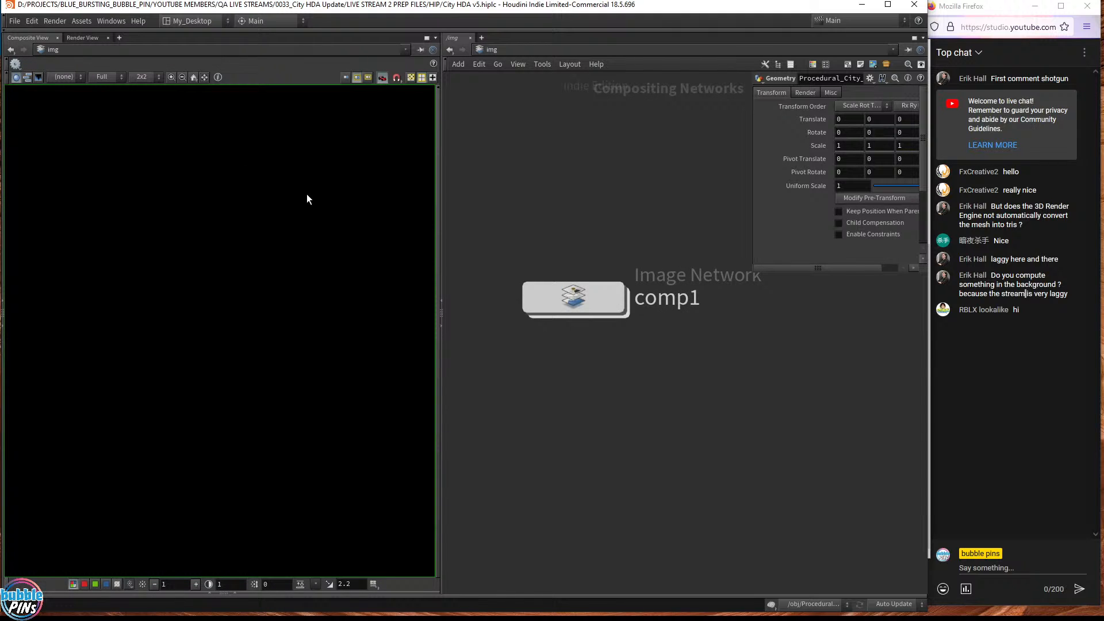
- Display noise1's 1920x1080 multicoloured noise in the Composite View, then return to topics.txt
mouse_move(581, 295)
left_mouse_down()
mouse_move(409, 305)
mouse_move(600, 293)
left_mouse_up()
double_click(602, 295)
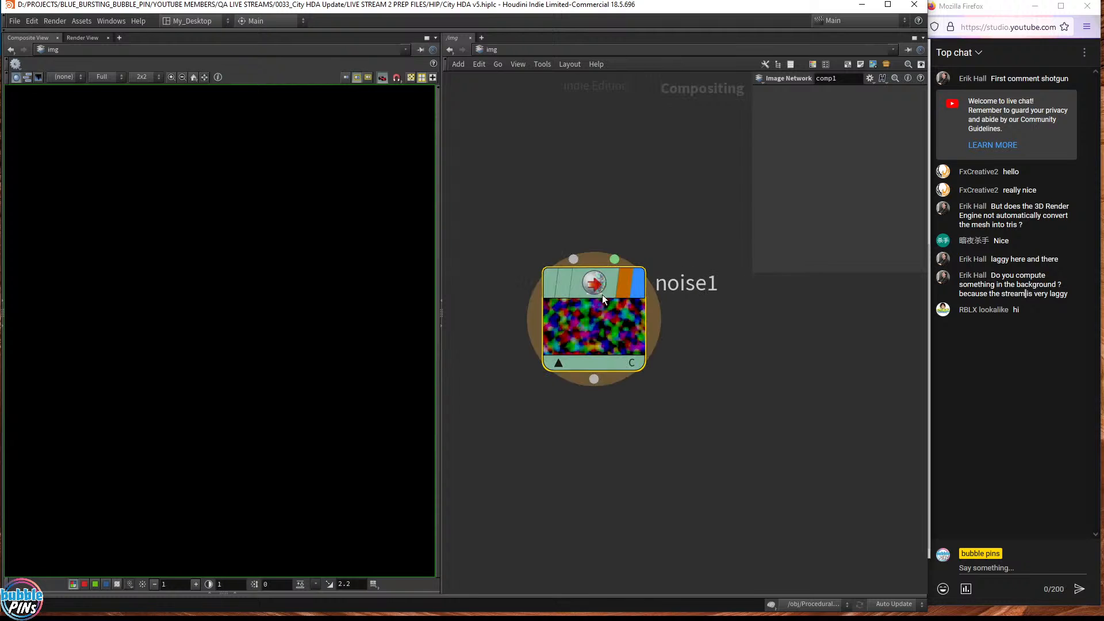
left_click(602, 294)
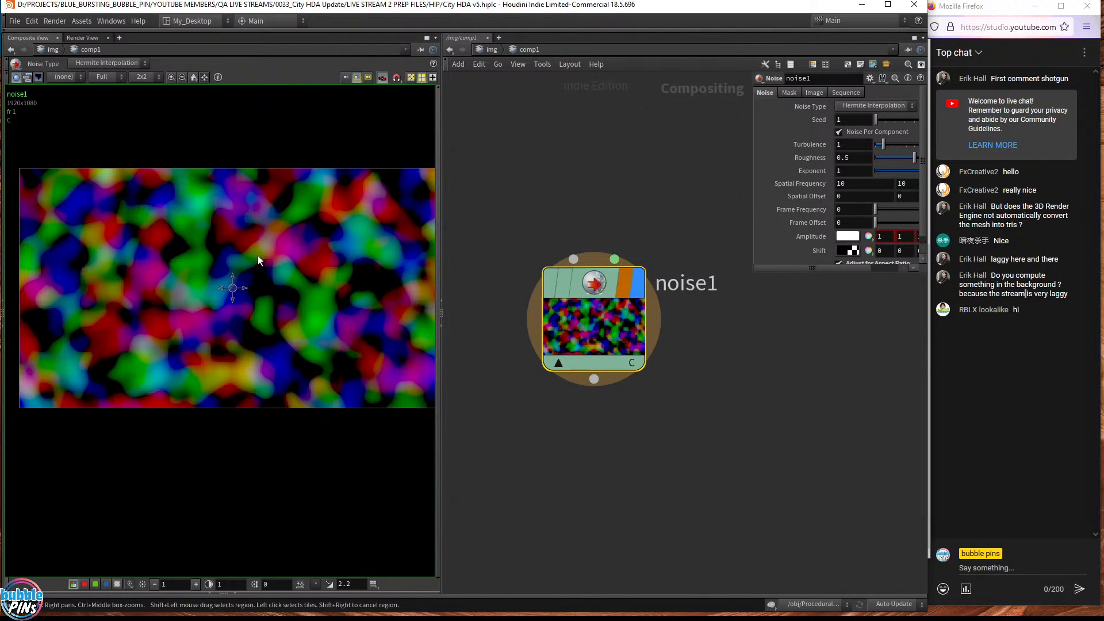
scroll(647, 273, "down", 3)
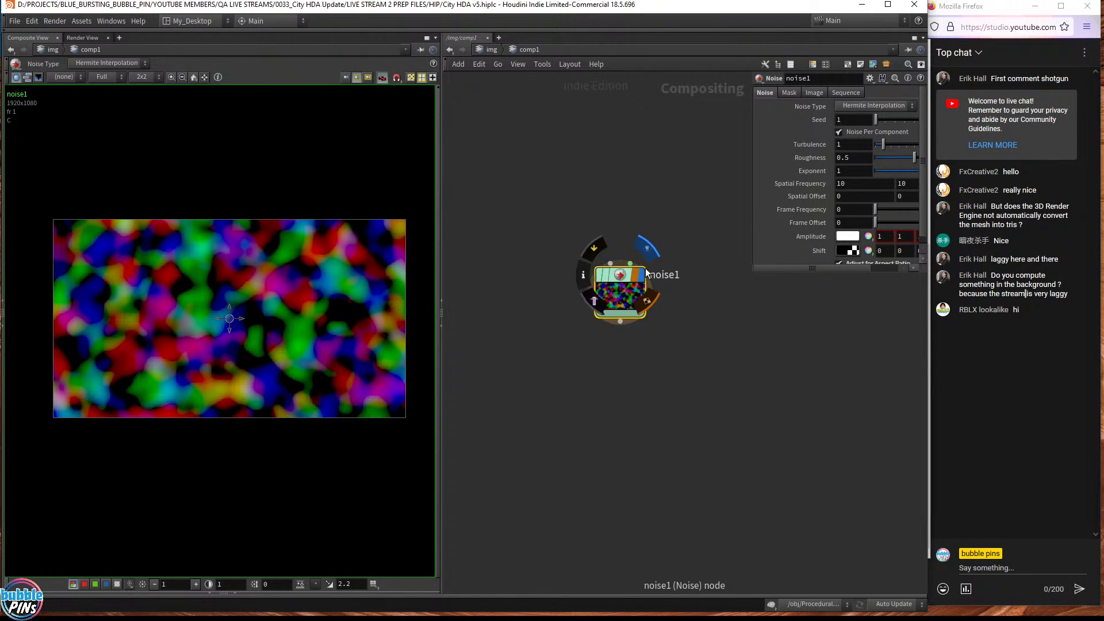
middle_click_drag(706, 335, 652, 345)
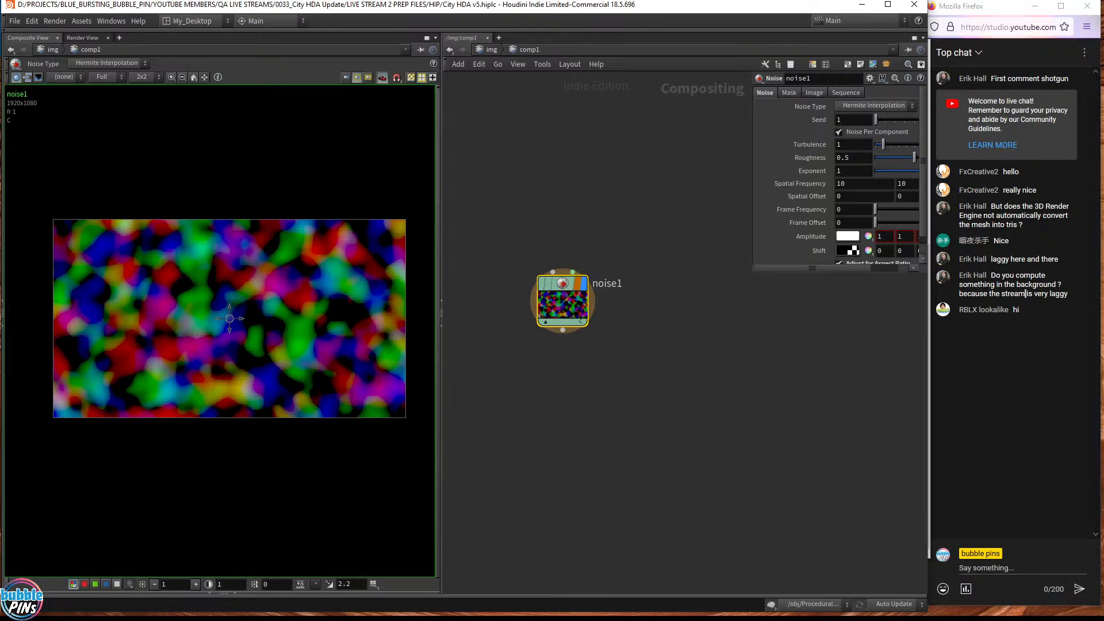
key("alt+Tab")
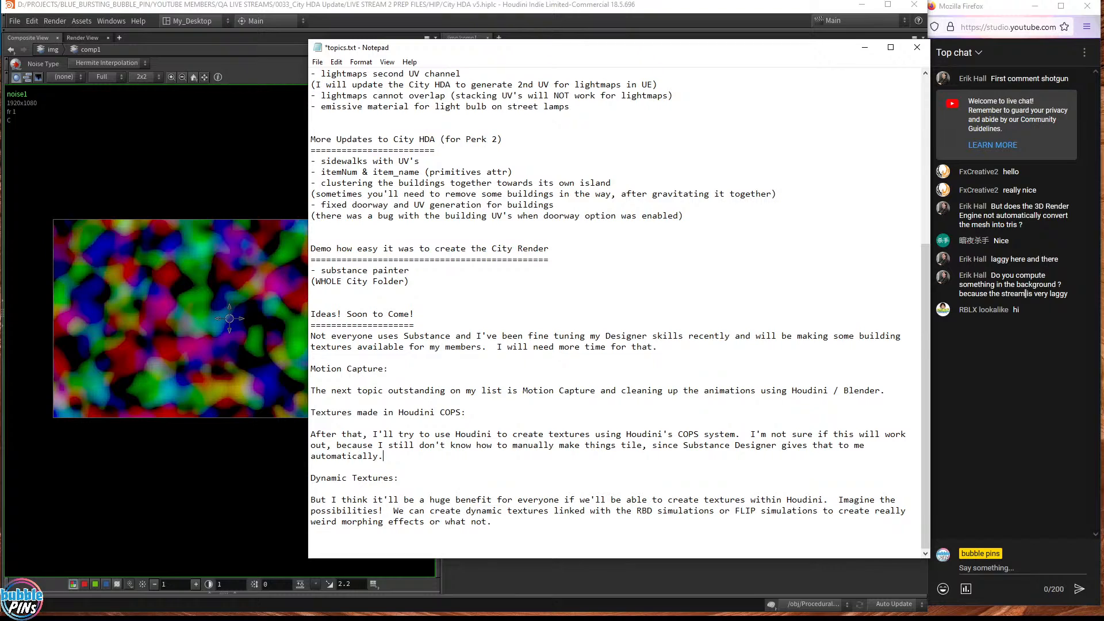
- Highlight the 'Textures made in Houdini COPS' paragraph for emphasis, then deselect it
key("shift+Home")
key("shift+Up")
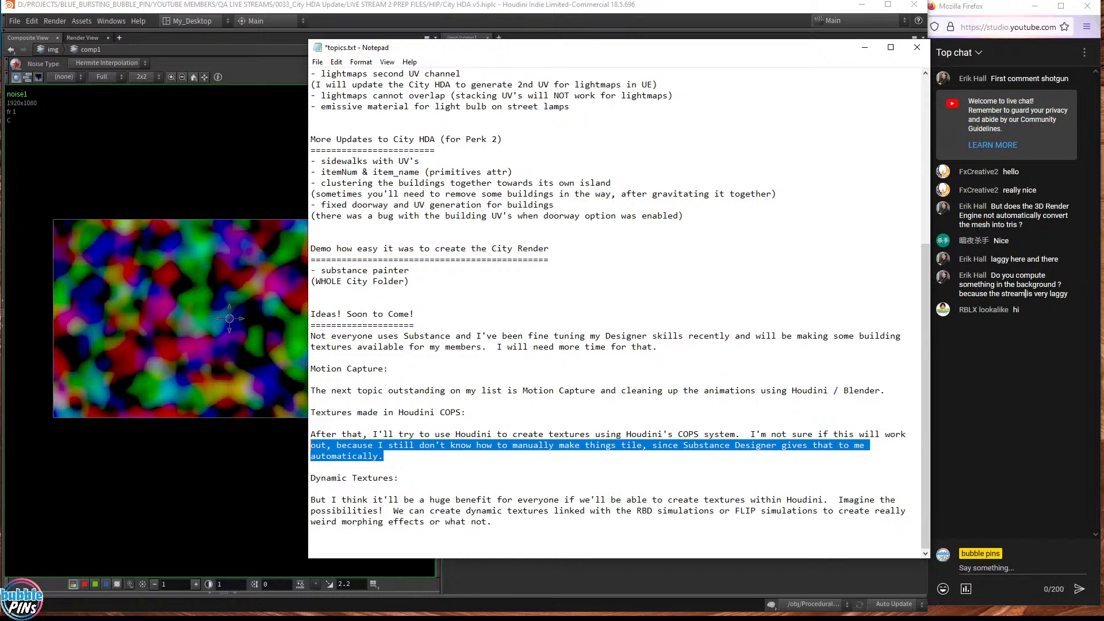
key("shift+Up")
key("shift+Up")
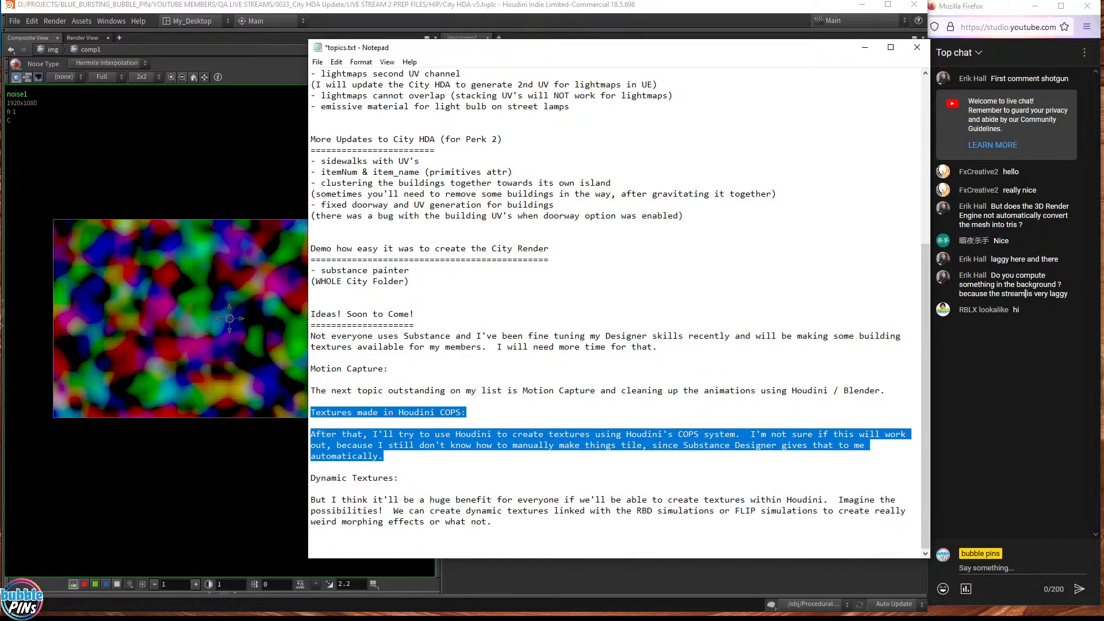
left_click(433, 412)
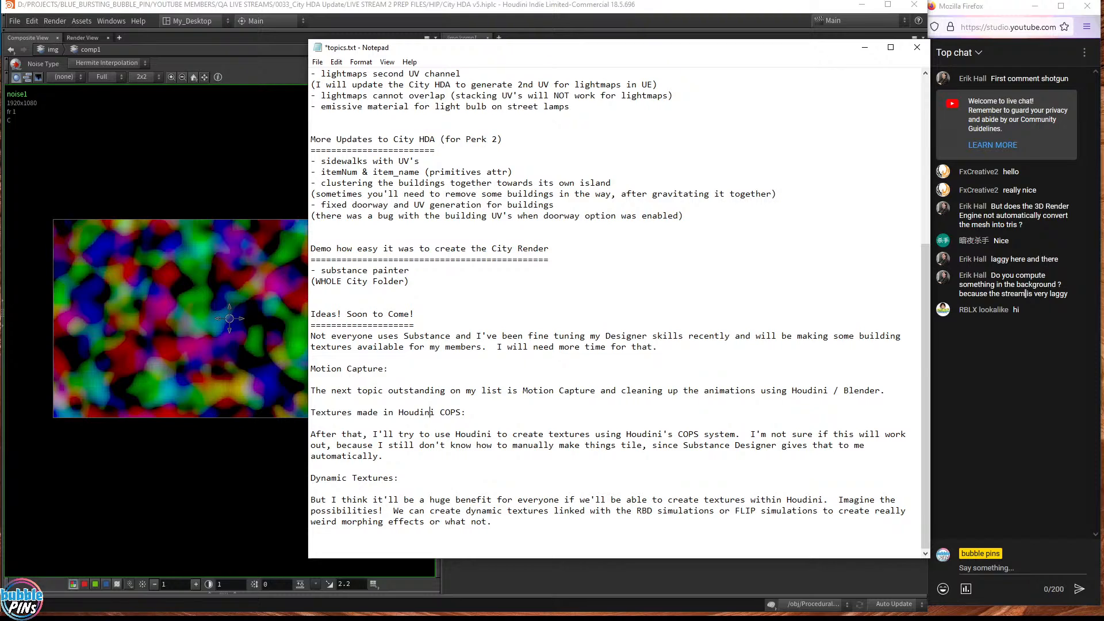
left_click_drag(384, 457, 343, 401)
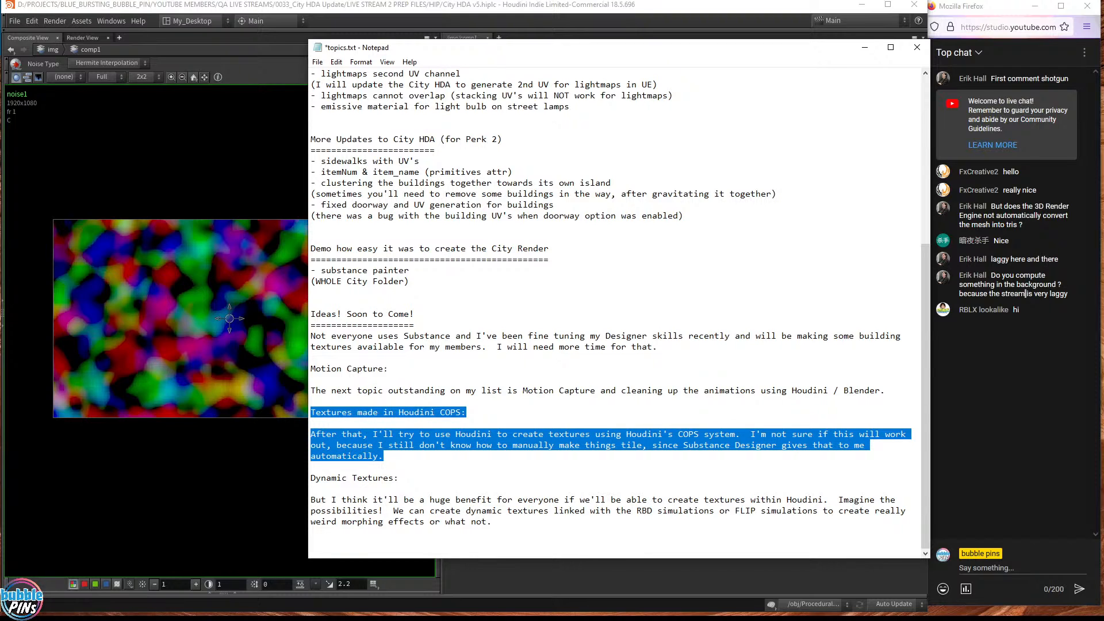
left_click(399, 478)
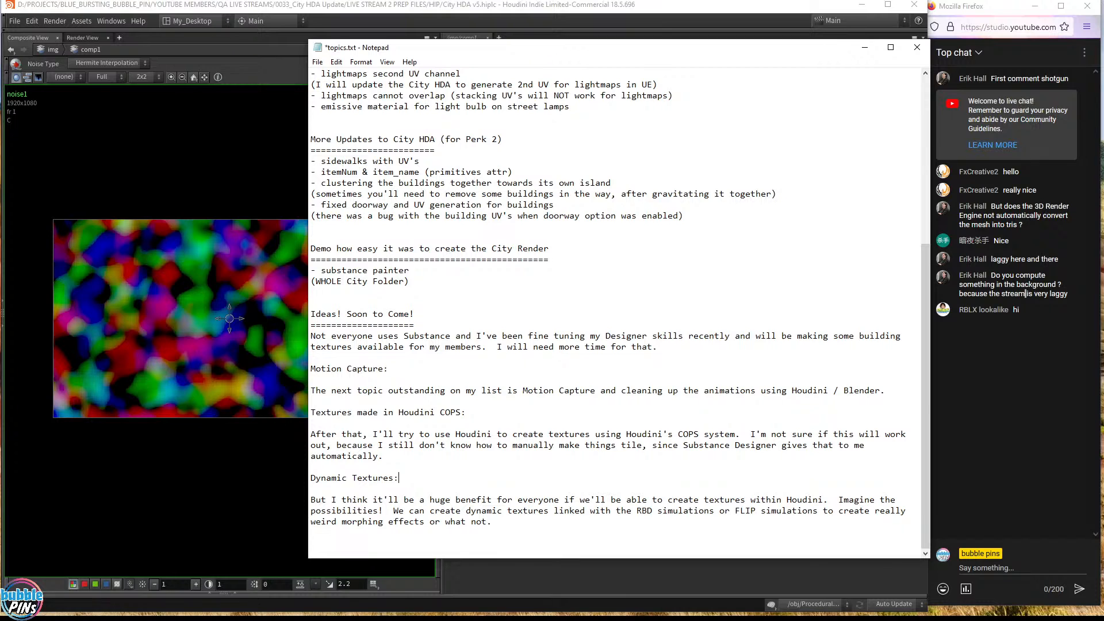
- Save topics.txt, return to the top, and shift the Notepad window slightly left
key("ctrl+s")
key("ctrl+Home")
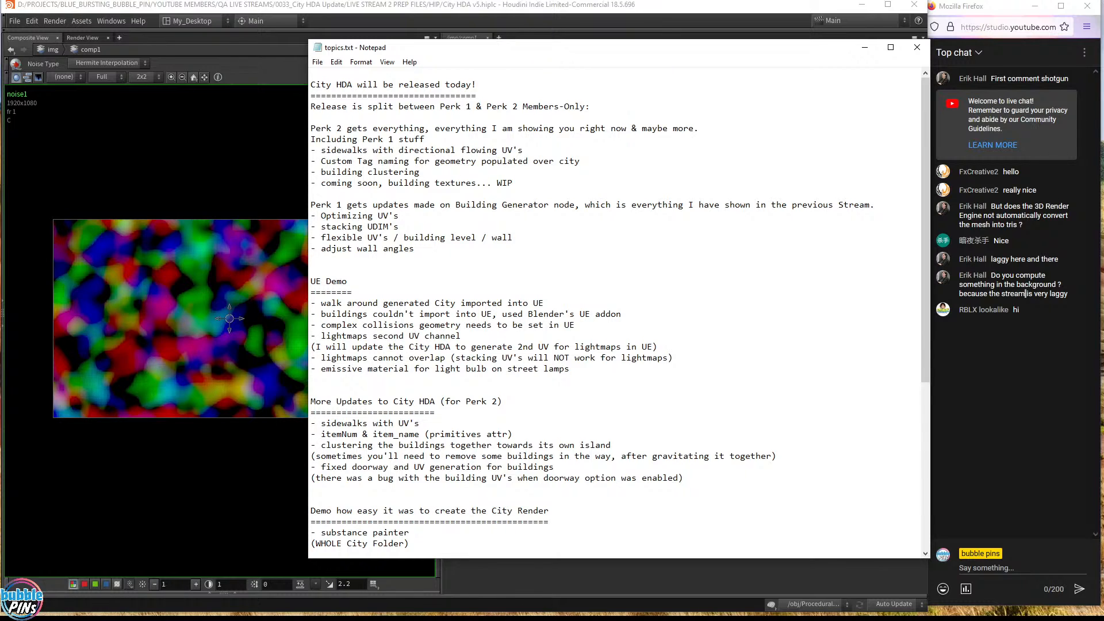
scroll(1025, 294, "down", 8)
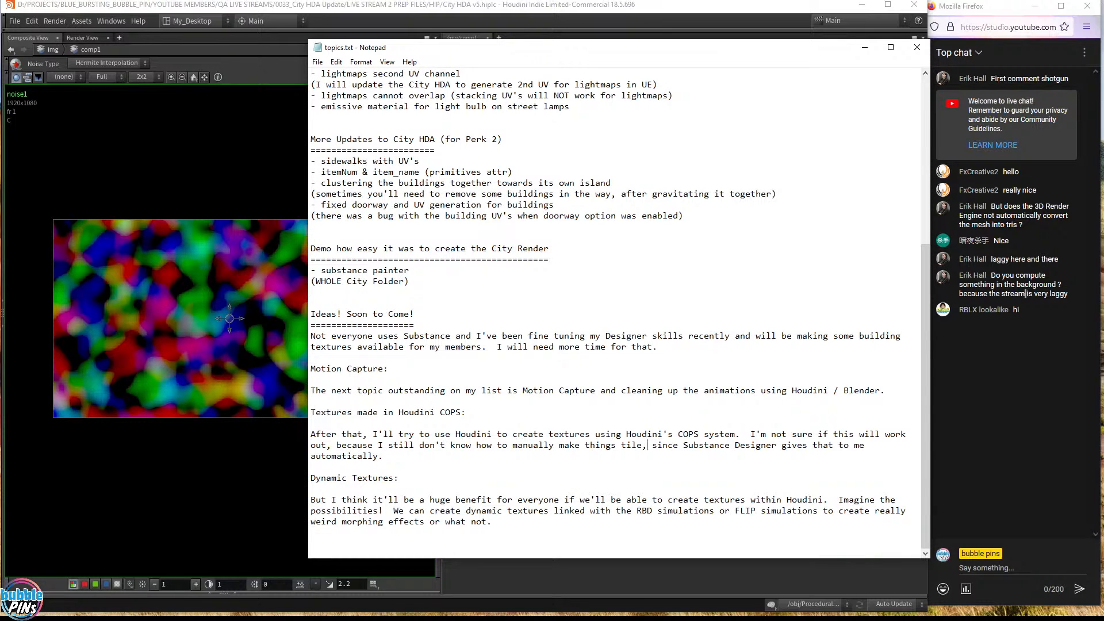
left_click_drag(640, 47, 599, 49)
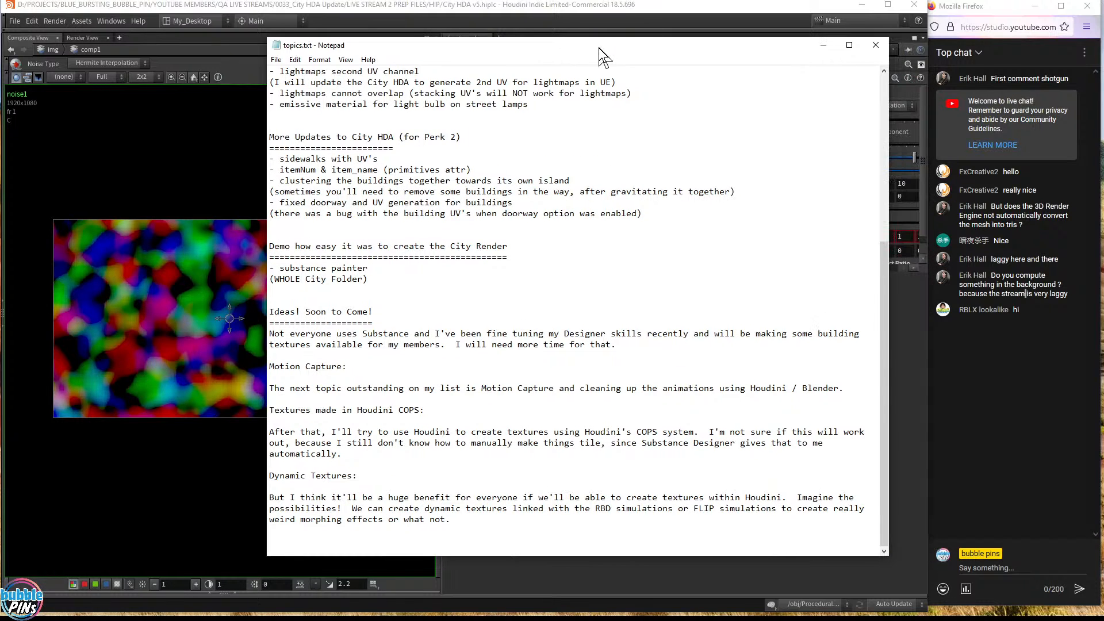
- Select part of the latest message in Firefox's YouTube live chat
left_click(1000, 417)
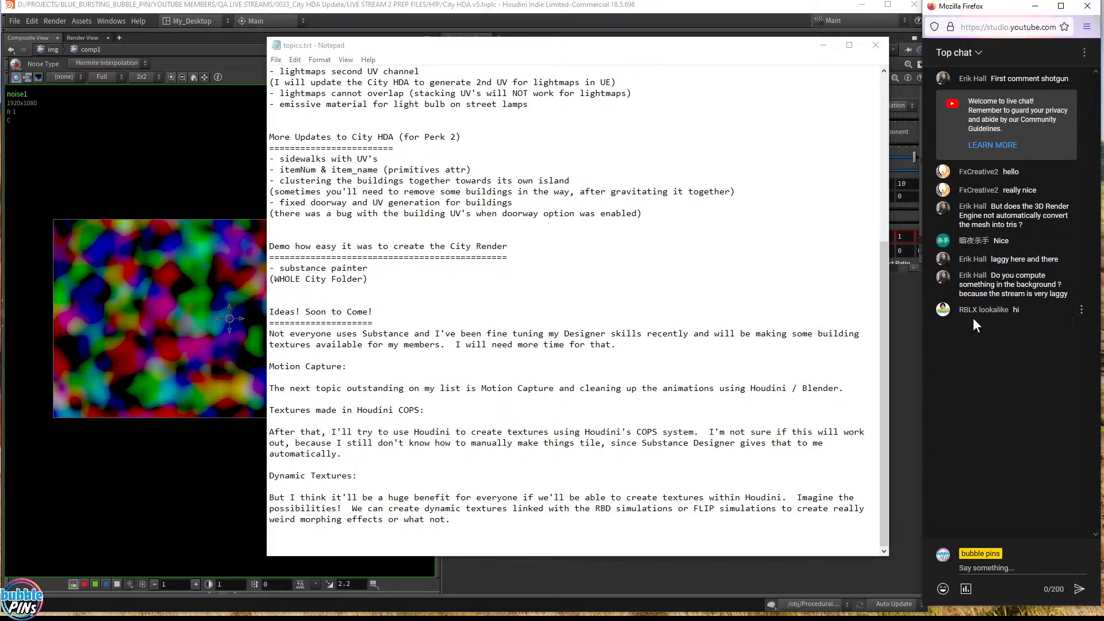
left_click_drag(1033, 310, 989, 311)
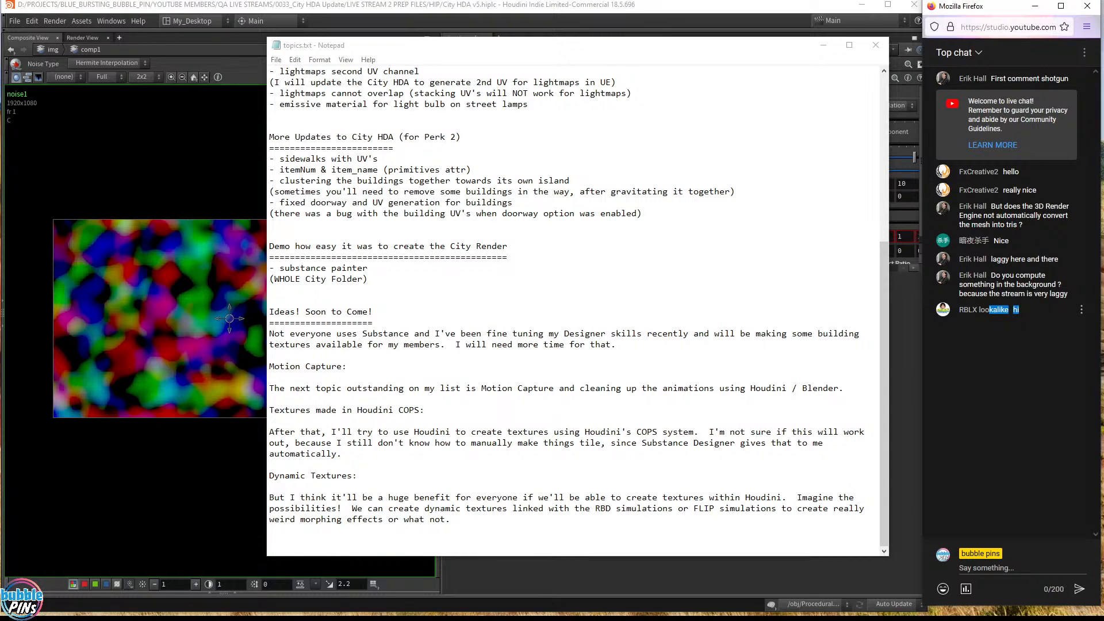